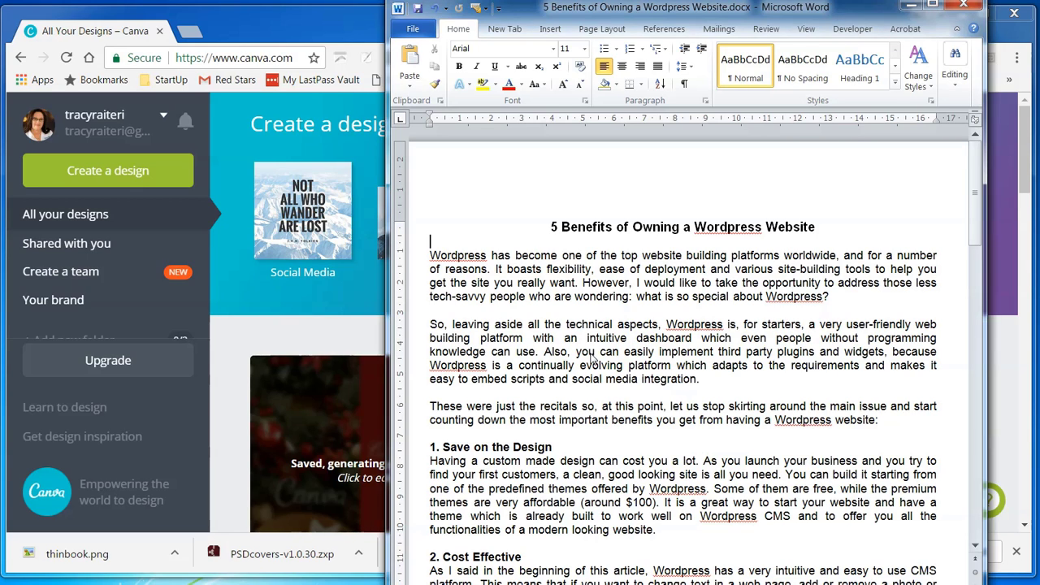
# Scroll through the Word document to review its text, placing the cursor after the final paragraph.
pyautogui.scroll(-18, 595, 408)
pyautogui.scroll(12, 592, 351)
pyautogui.scroll(6, 591, 351)
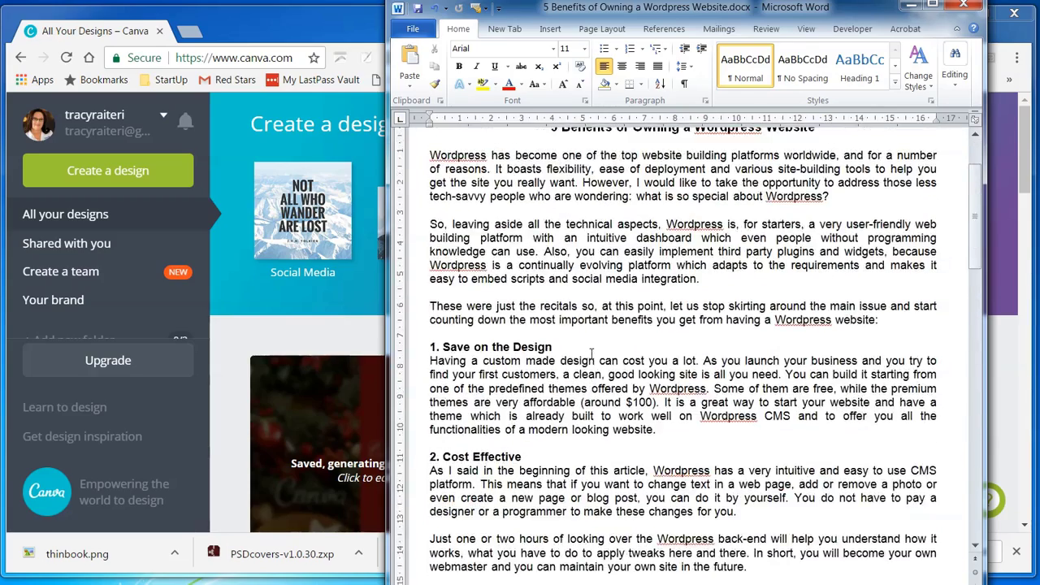
pyautogui.scroll(-8, 592, 353)
pyautogui.scroll(6, 592, 354)
pyautogui.scroll(3, 592, 353)
pyautogui.scroll(-20, 705, 328)
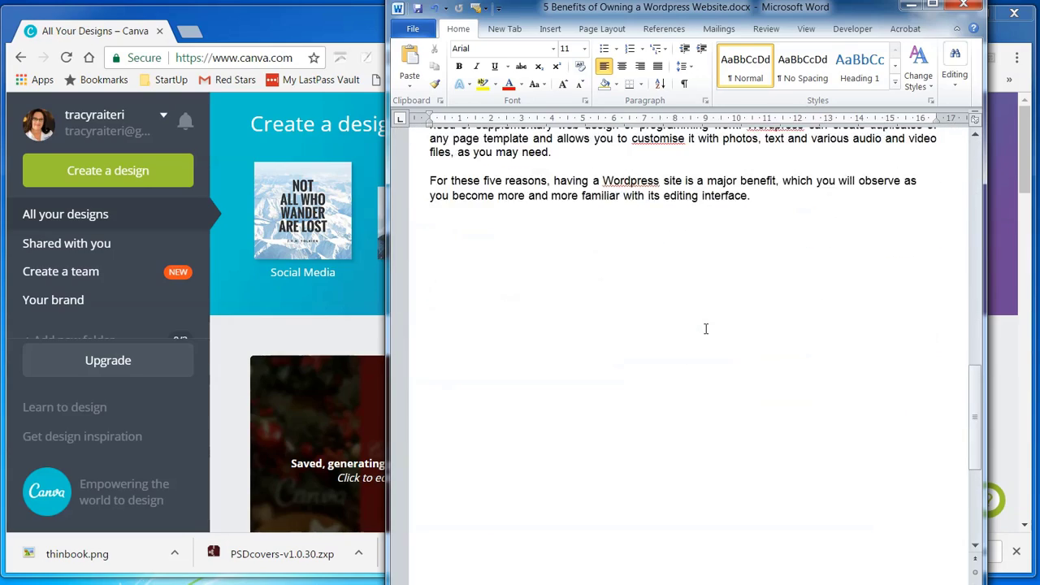
pyautogui.scroll(2, 703, 327)
pyautogui.click(804, 368)
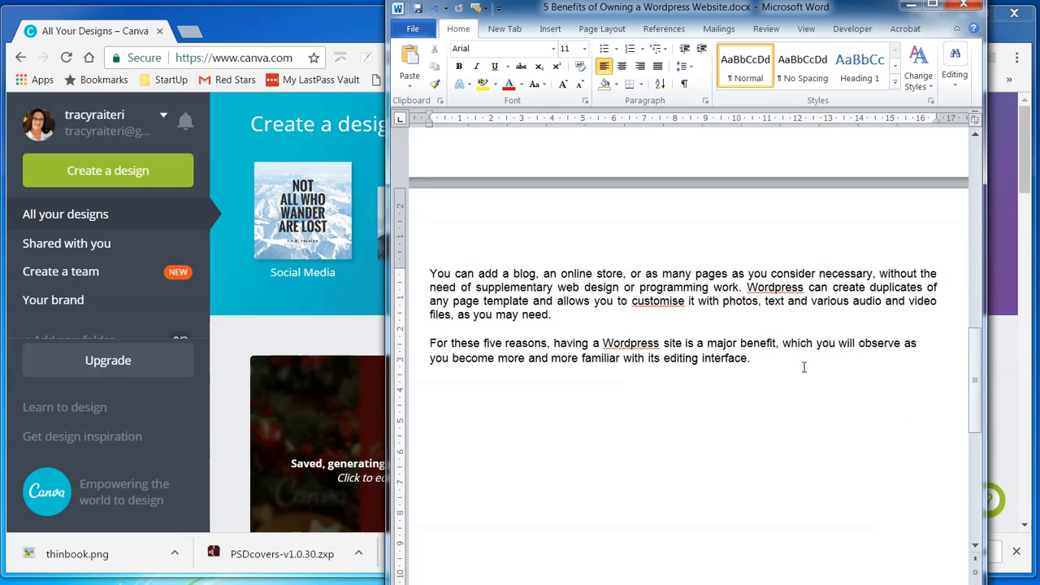
pyautogui.scroll(-5, 804, 367)
pyautogui.scroll(4, 804, 368)
pyautogui.scroll(20, 804, 367)
pyautogui.scroll(1, 804, 367)
pyautogui.scroll(-8, 804, 368)
pyautogui.scroll(-2, 803, 363)
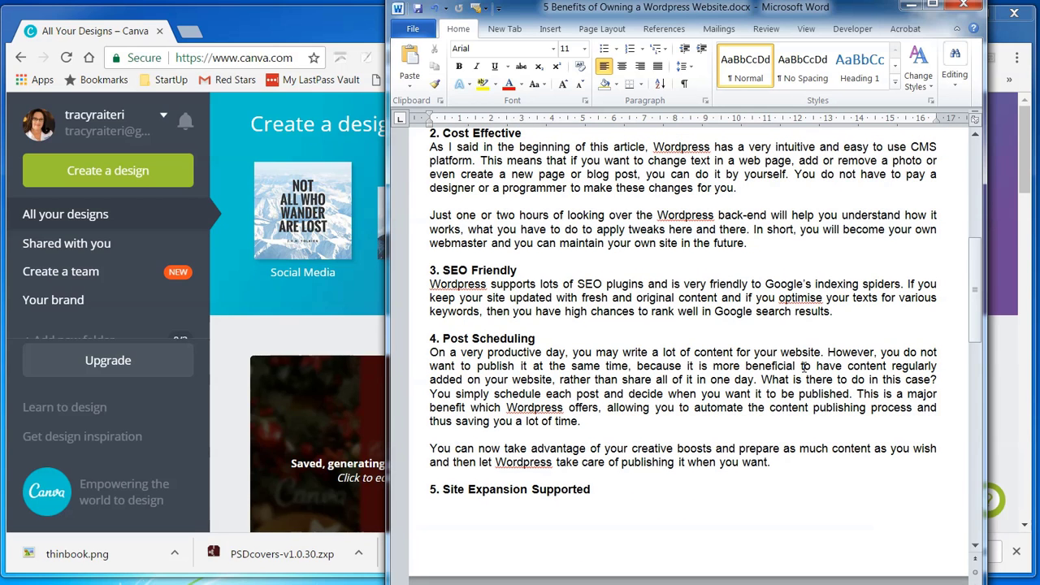
pyautogui.scroll(-2, 804, 368)
pyautogui.scroll(-8, 802, 368)
pyautogui.scroll(5, 801, 367)
pyautogui.scroll(14, 801, 366)
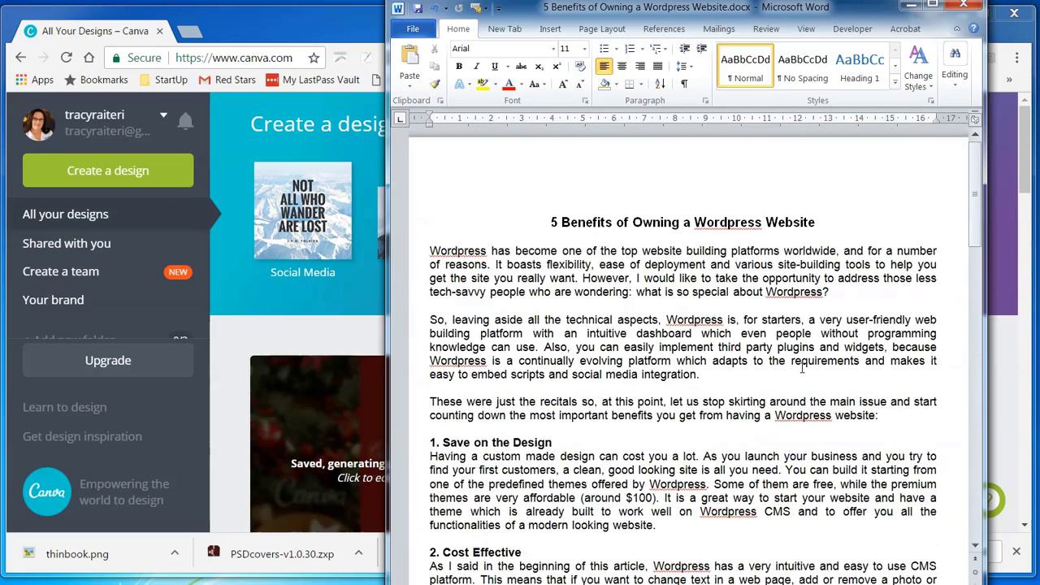
pyautogui.scroll(-2, 802, 368)
pyautogui.scroll(-5, 802, 367)
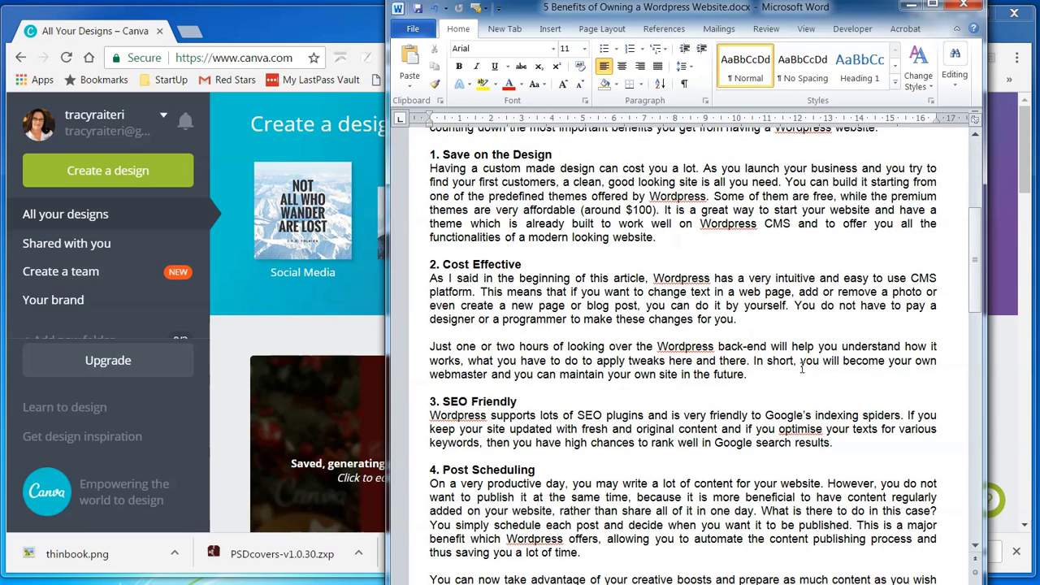
pyautogui.scroll(7, 802, 369)
pyautogui.scroll(-5, 802, 367)
pyautogui.scroll(-6, 802, 368)
pyautogui.scroll(-10, 802, 369)
pyautogui.scroll(10, 802, 369)
pyautogui.scroll(12, 802, 368)
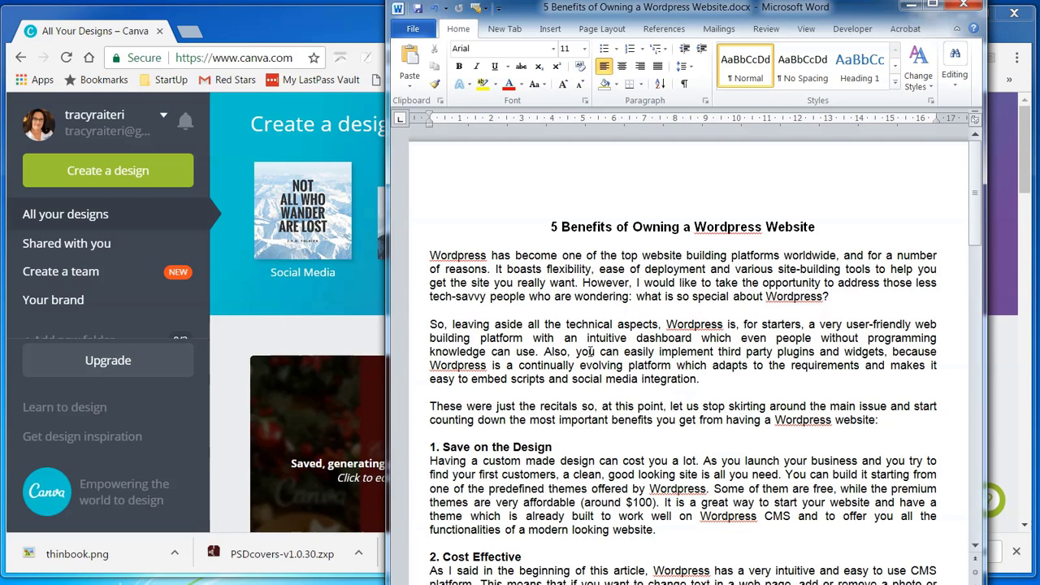
# Shift the Word window aside and maximize the Canva browser window.
pyautogui.moveTo(657, 18); pyautogui.dragTo(744, 21)
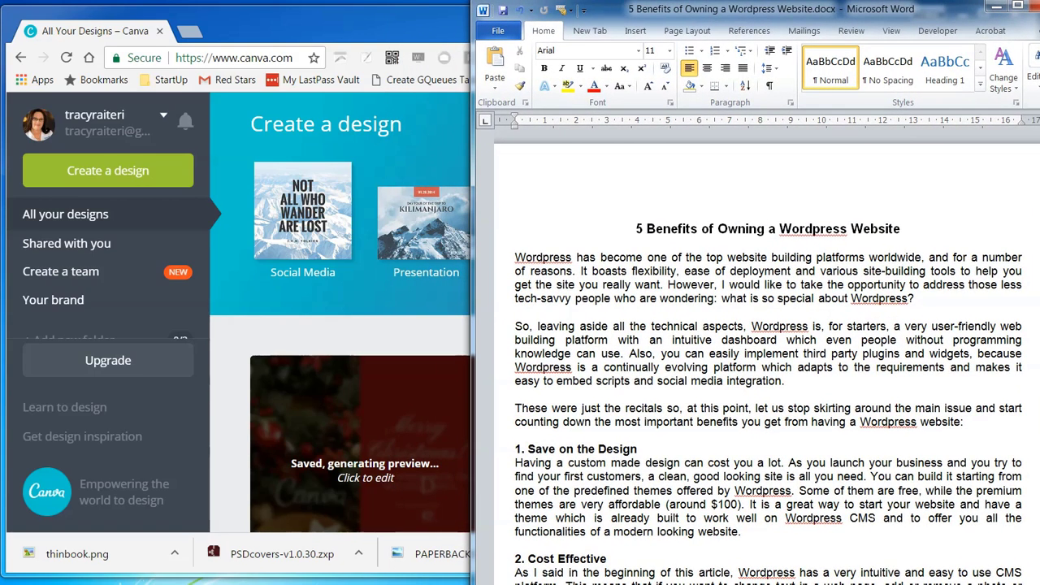
pyautogui.moveTo(801, 17); pyautogui.dragTo(759, 27)
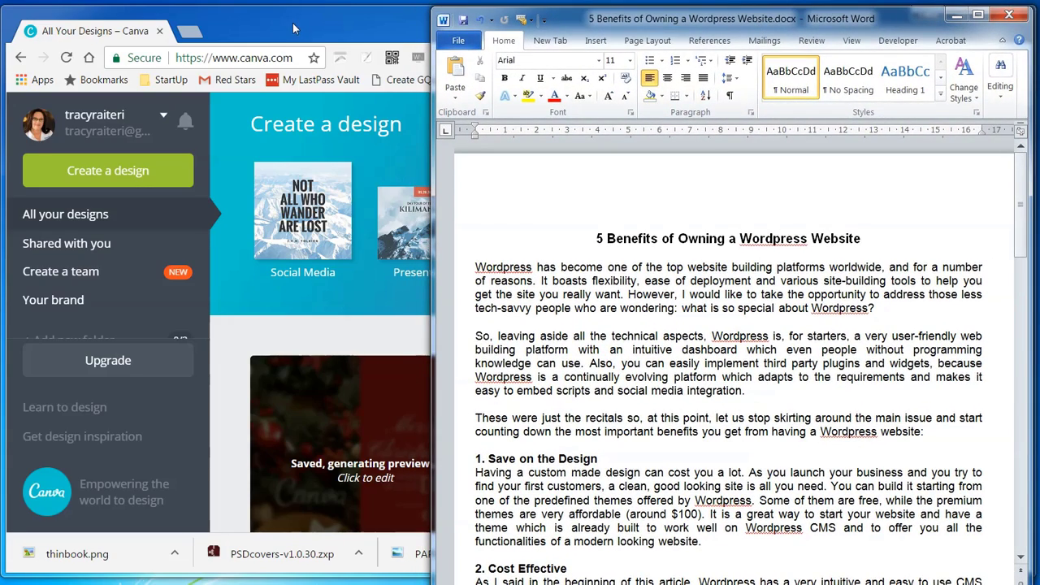
pyautogui.doubleClick(317, 25)
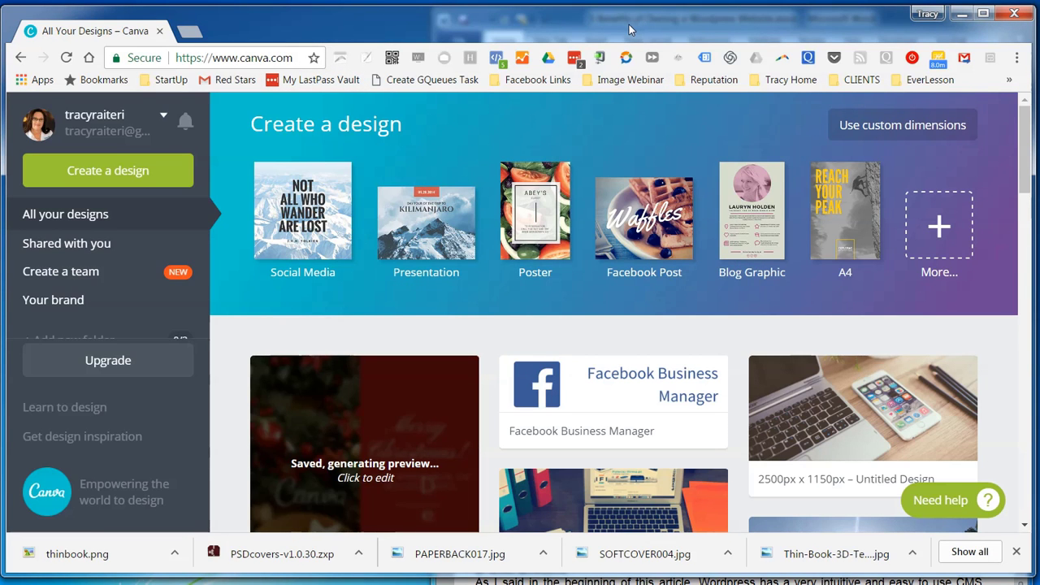
pyautogui.moveTo(630, 30); pyautogui.dragTo(631, 28)
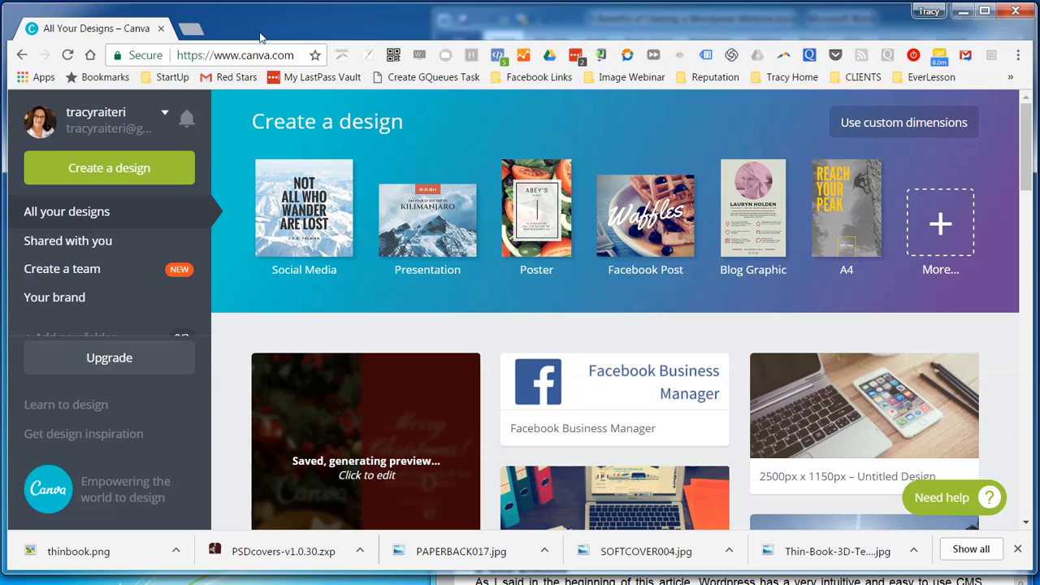
pyautogui.moveTo(299, 56); pyautogui.dragTo(251, 61)
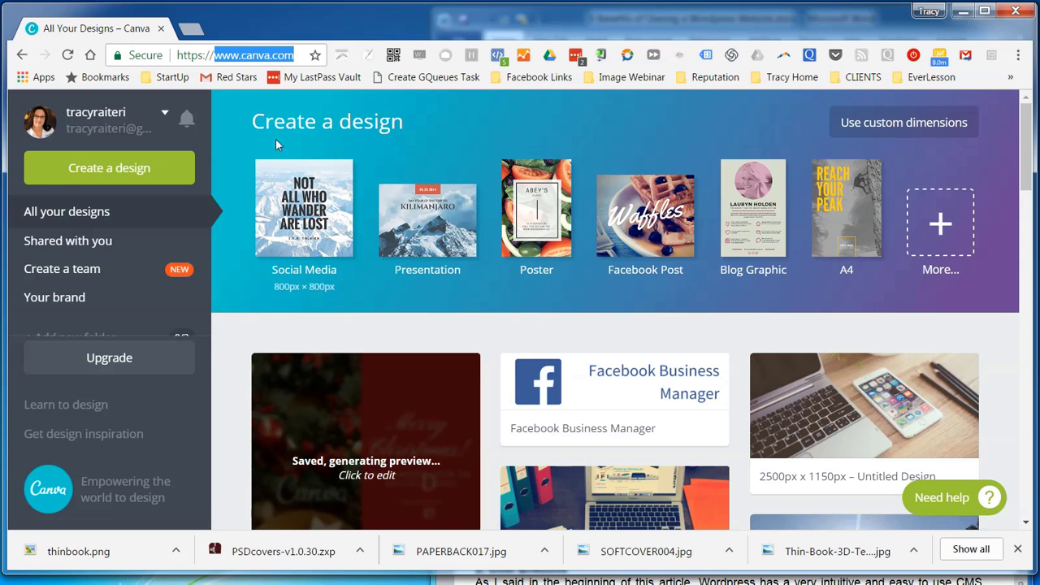
# Start a new eBook design from the Blogging & eBooks section of Create a design.
pyautogui.click(95, 173)
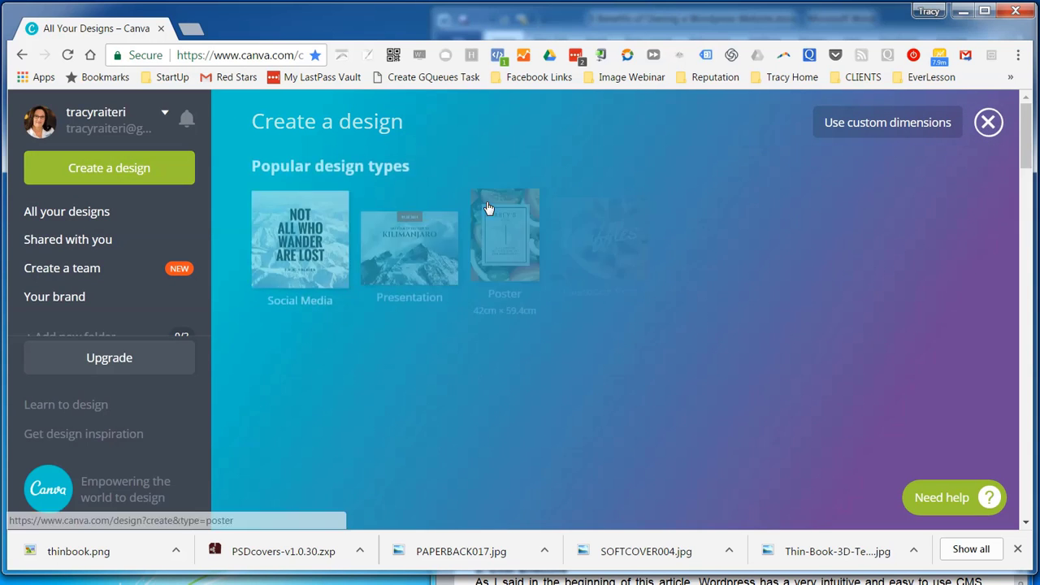
pyautogui.scroll(-2, 486, 203)
pyautogui.scroll(-5, 486, 202)
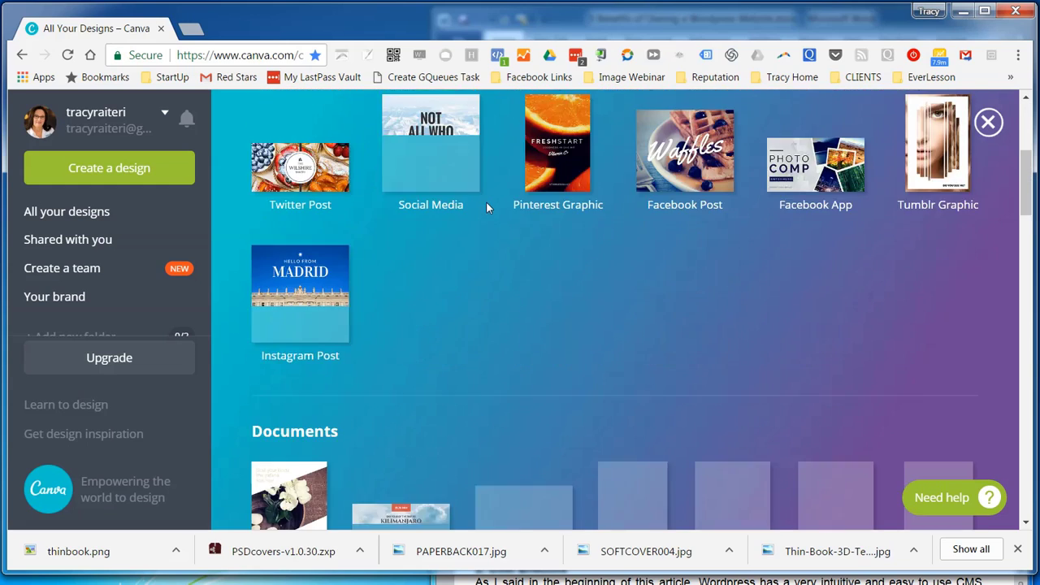
pyautogui.scroll(-5, 460, 156)
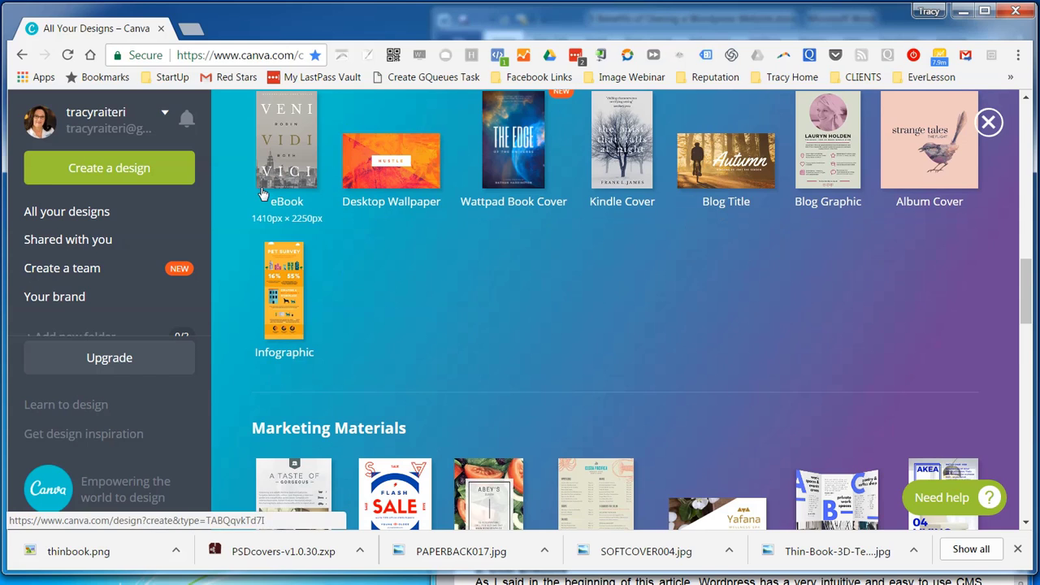
pyautogui.click(284, 158)
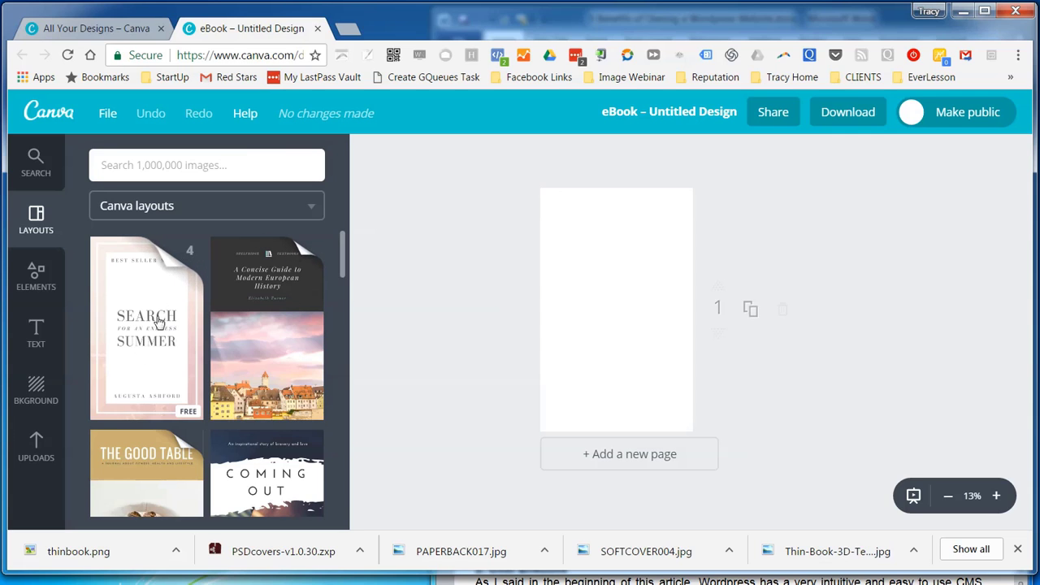
# Browse the Layouts panel and expand the Search Summer cover's four-layout template set.
pyautogui.scroll(-1, 246, 246)
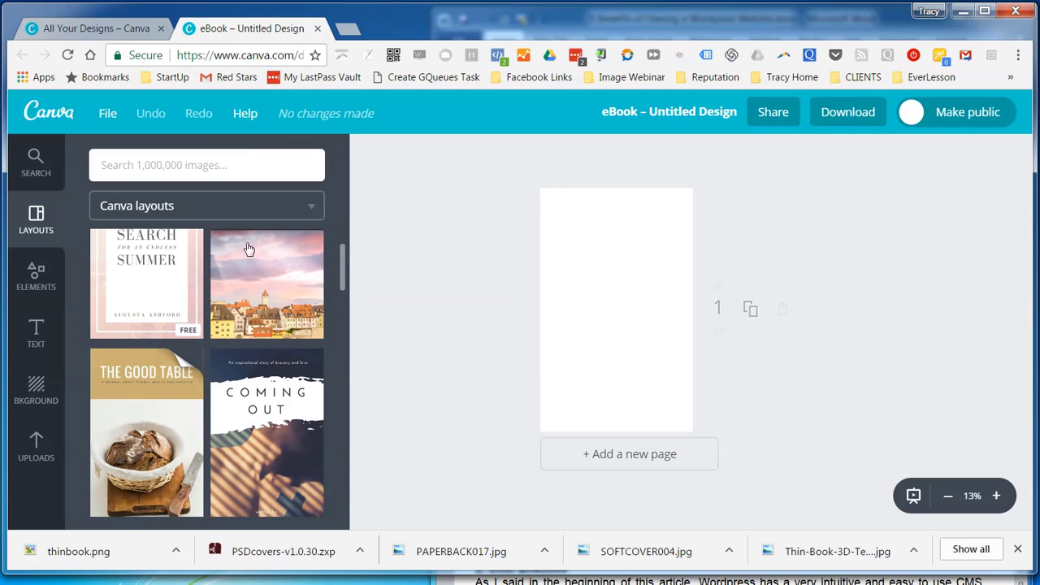
pyautogui.scroll(-1, 271, 404)
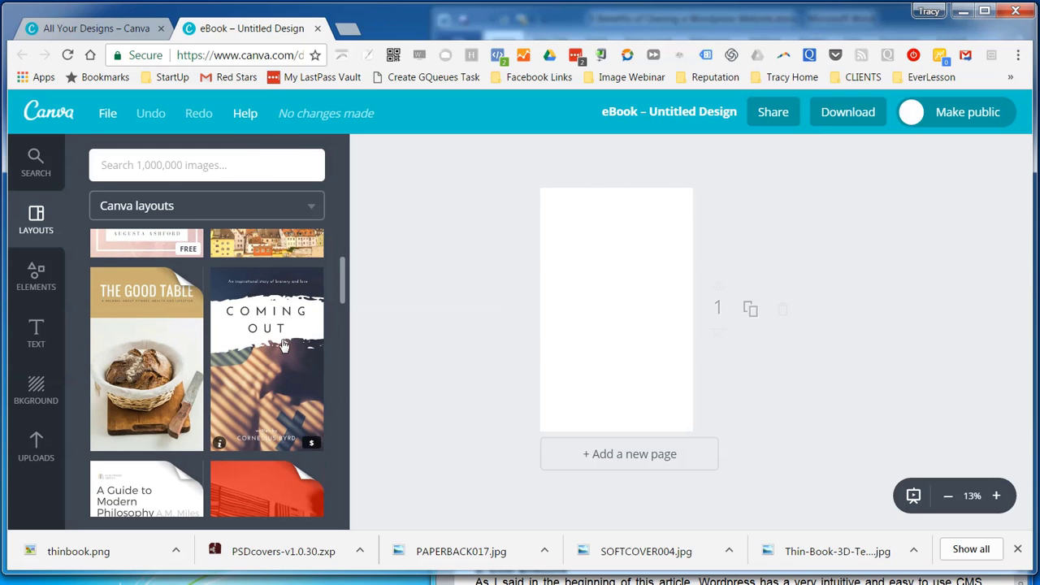
pyautogui.scroll(-1, 283, 345)
pyautogui.scroll(3, 244, 326)
pyautogui.click(162, 285)
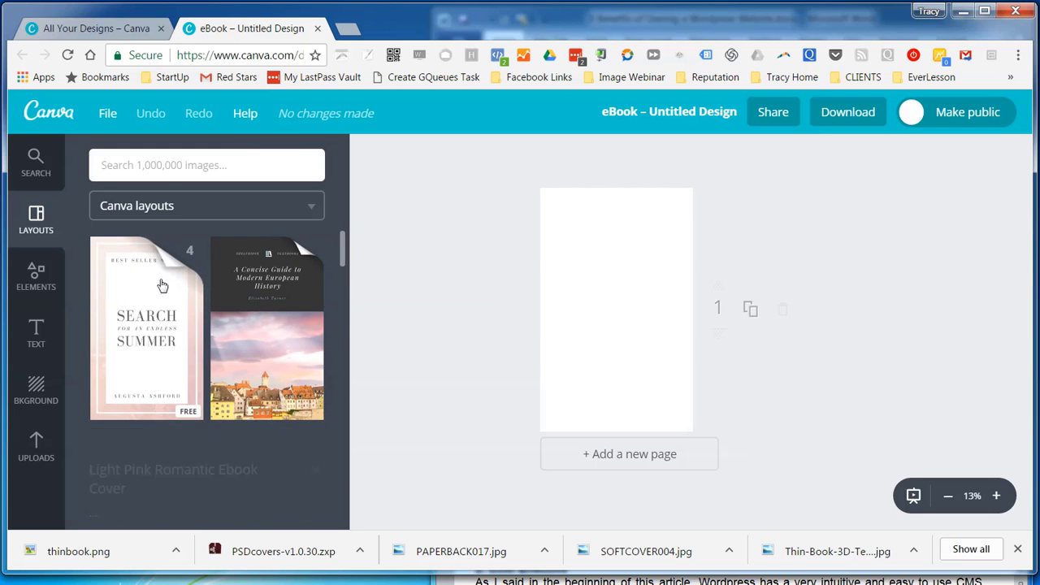
pyautogui.scroll(-3, 158, 341)
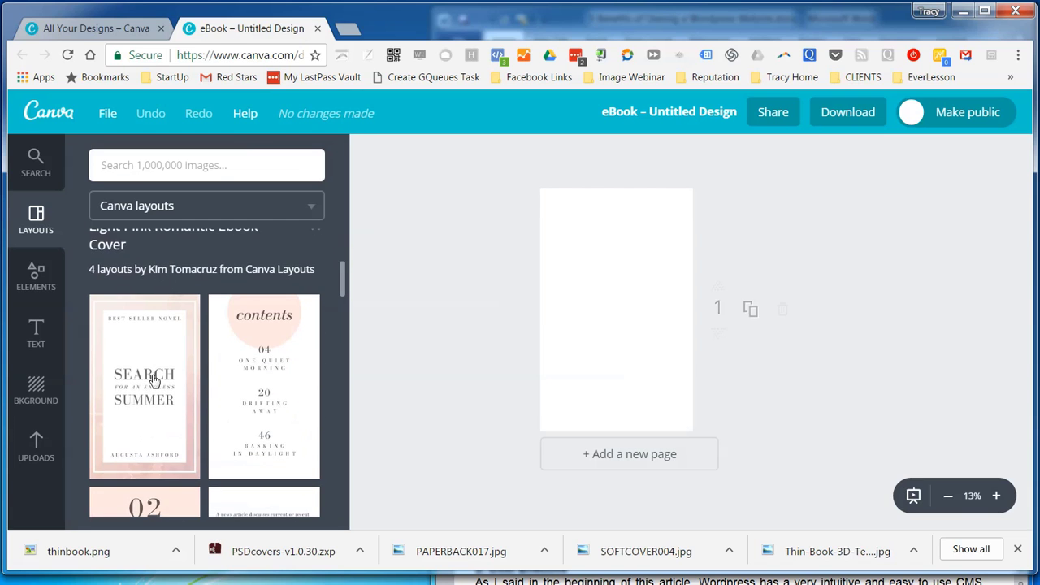
pyautogui.scroll(-2, 274, 421)
pyautogui.scroll(-1, 142, 436)
pyautogui.scroll(4, 173, 325)
pyautogui.scroll(2, 130, 320)
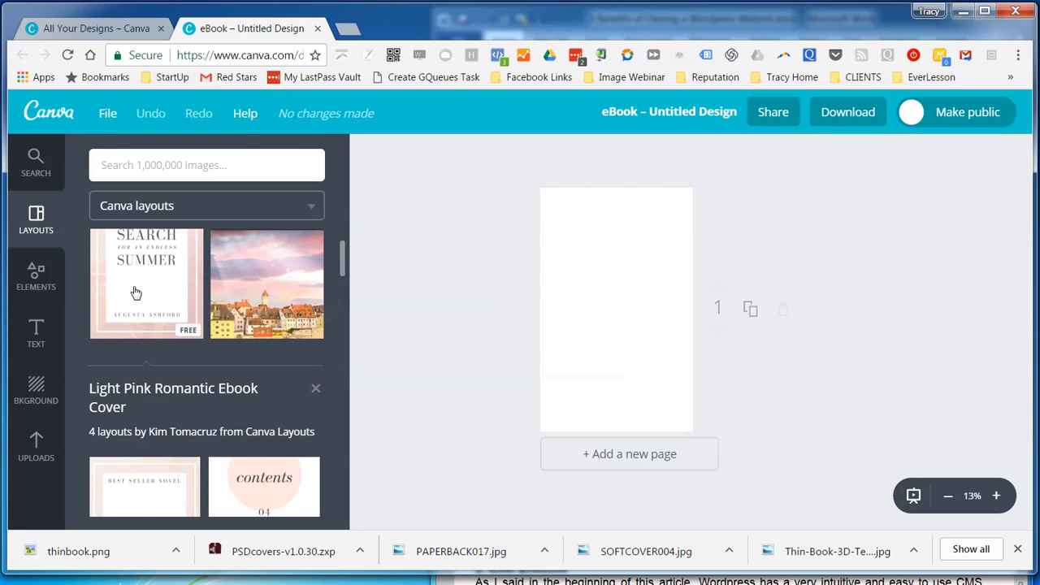
pyautogui.scroll(-2, 141, 330)
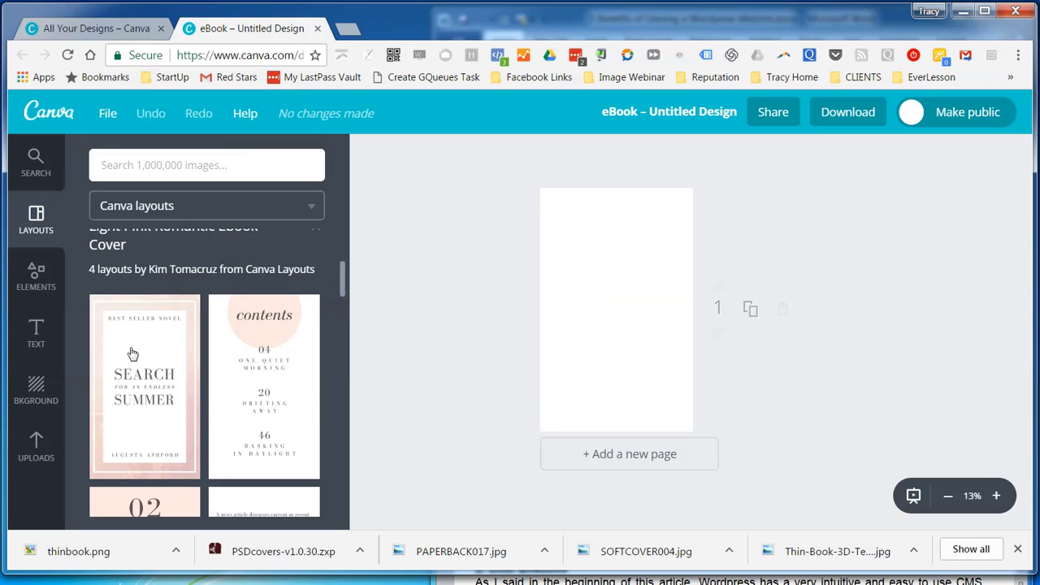
# Apply the Search Summer cover, then add contents, 02 chapter and article text pages.
pyautogui.click(144, 372)
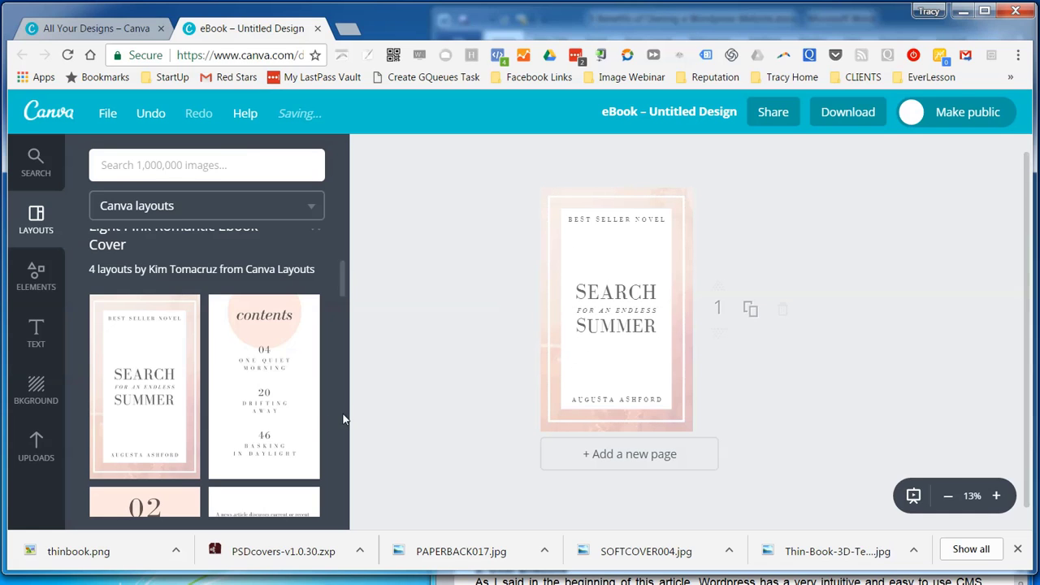
pyautogui.click(631, 458)
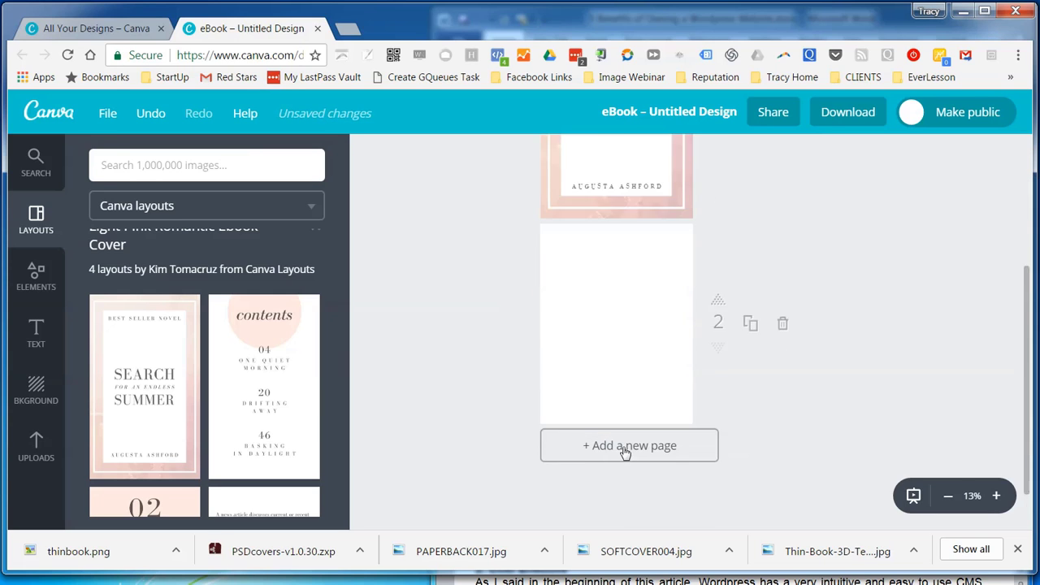
pyautogui.click(260, 411)
pyautogui.click(631, 433)
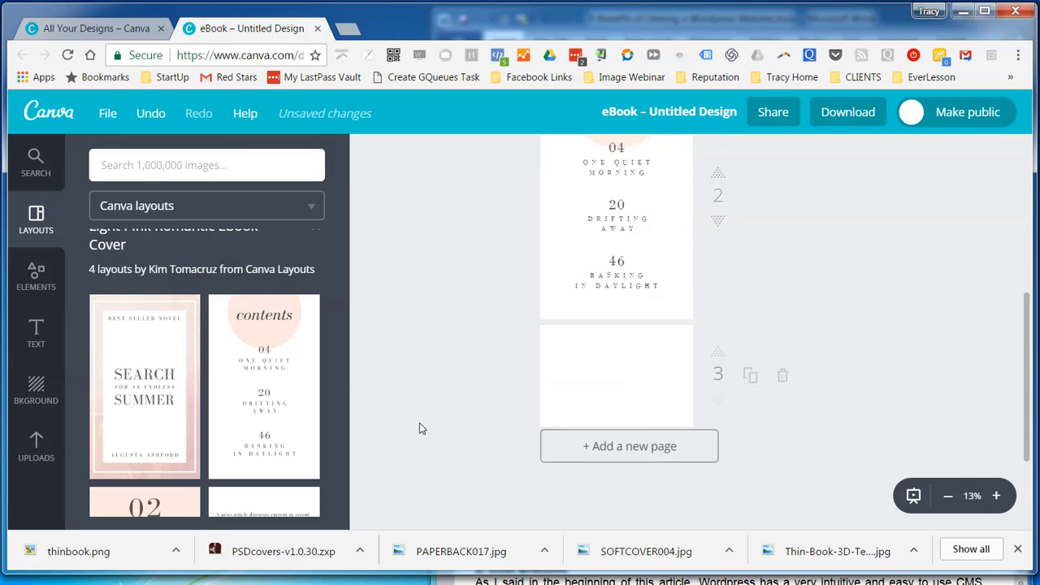
pyautogui.click(145, 505)
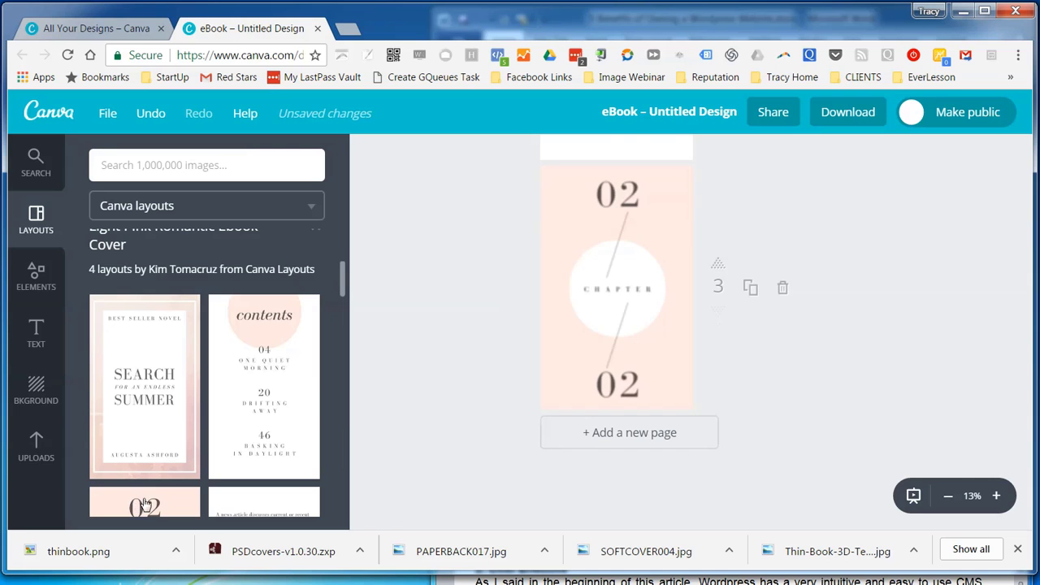
pyautogui.click(629, 435)
pyautogui.click(266, 509)
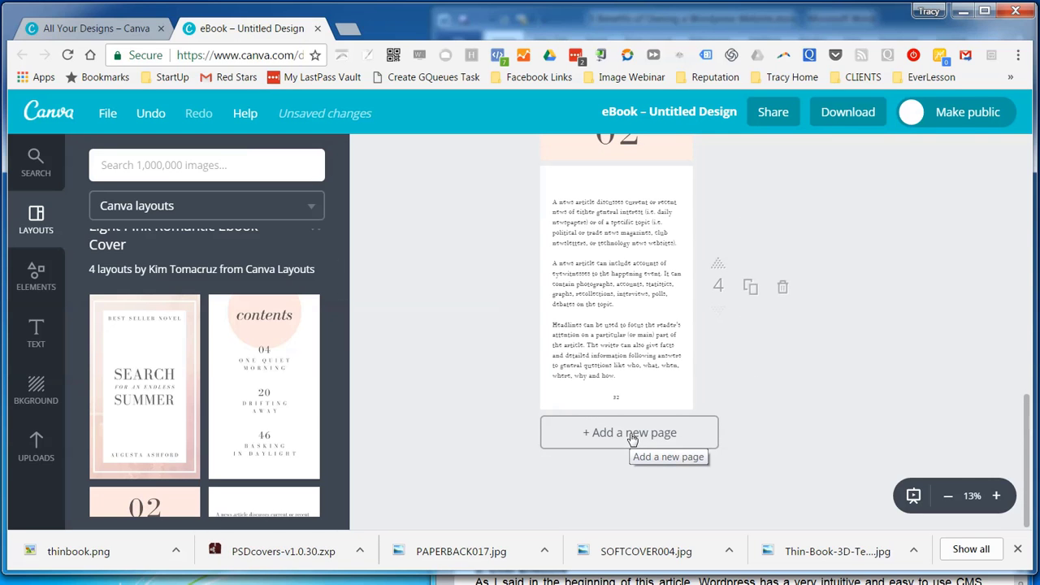
pyautogui.scroll(3, 782, 366)
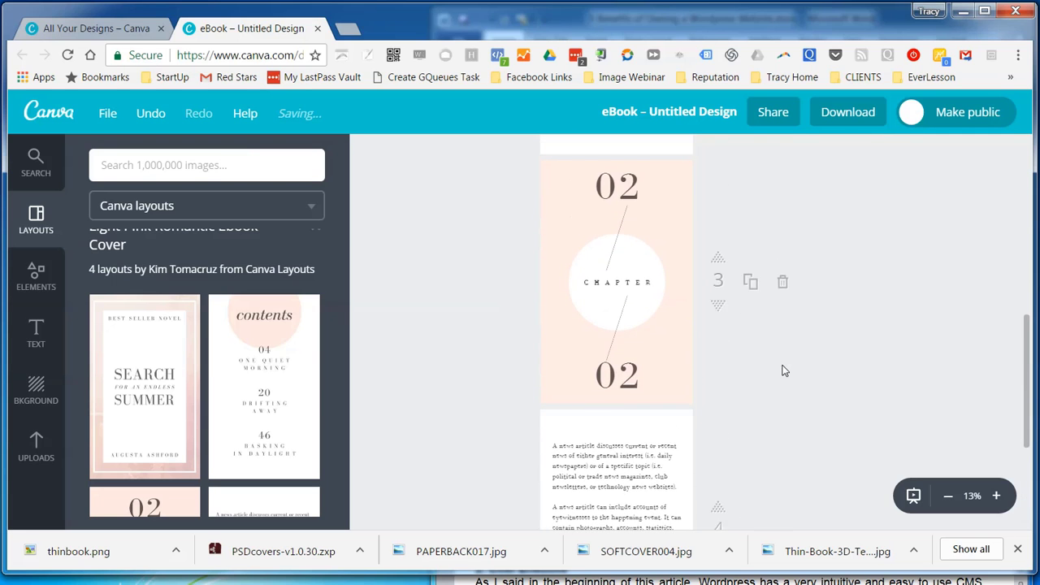
pyautogui.scroll(3, 782, 371)
pyautogui.scroll(3, 783, 371)
pyautogui.scroll(1, 777, 359)
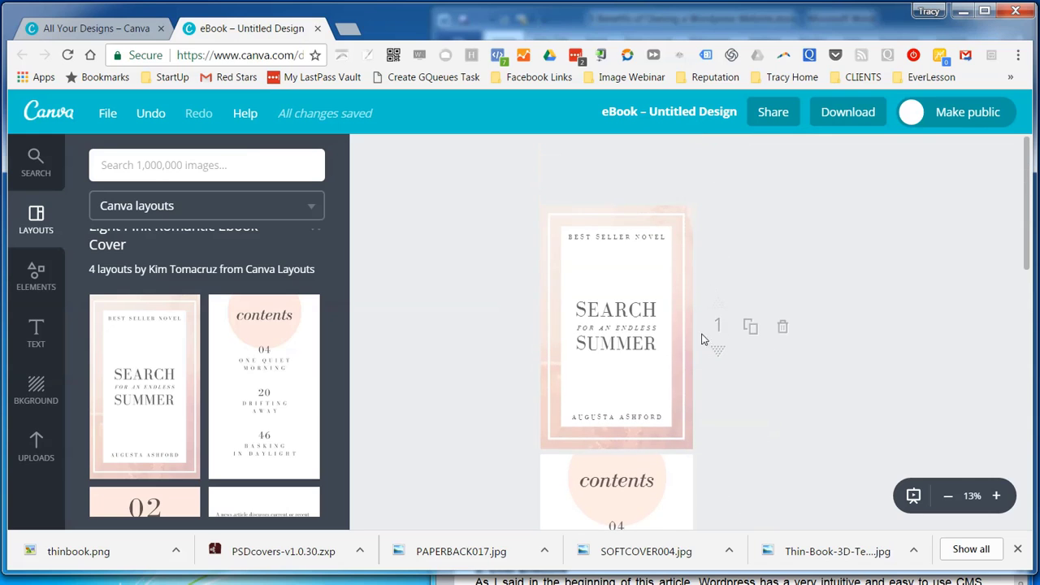
# Replace the SEARCH title with '5 BENEFITS' and move it higher on the cover.
pyautogui.click(608, 307)
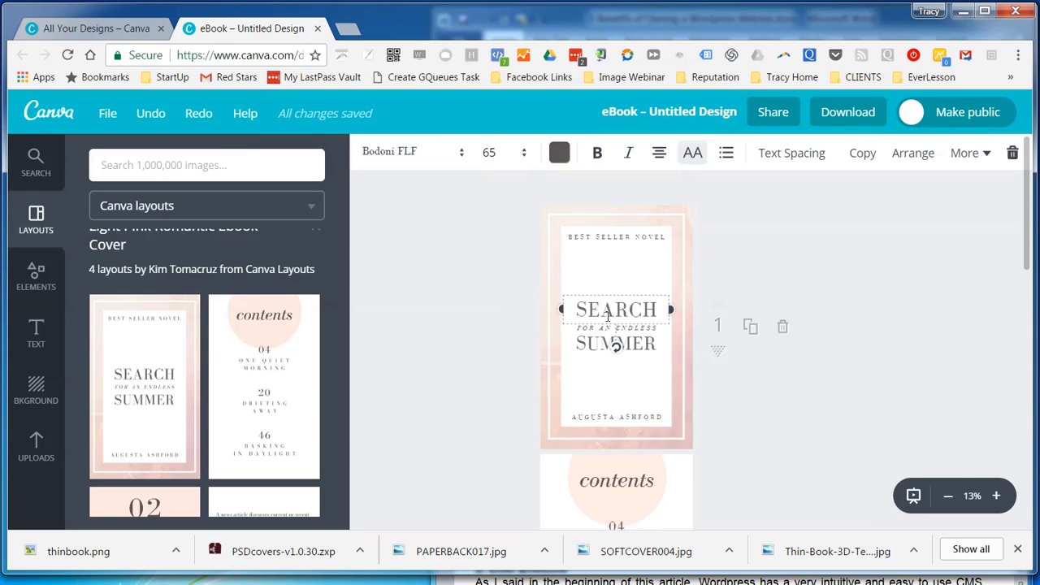
pyautogui.moveTo(580, 308); pyautogui.dragTo(662, 301)
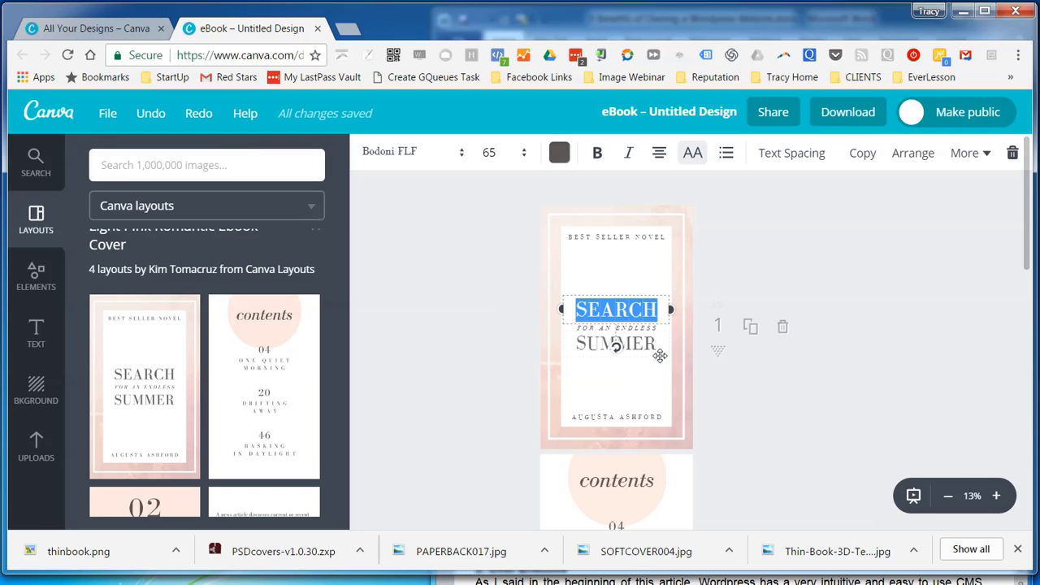
pyautogui.write('S')
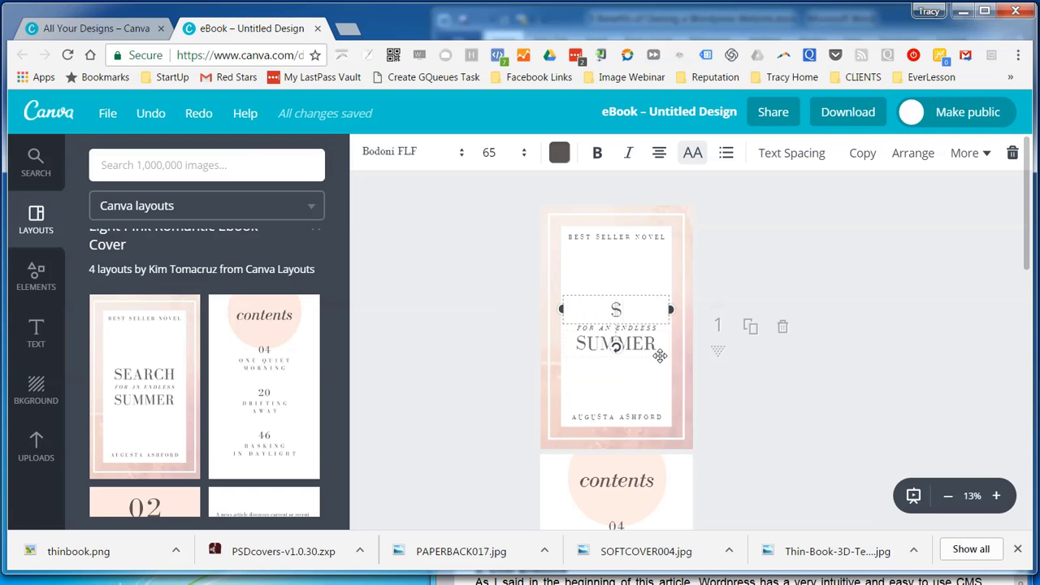
pyautogui.write(' BENEFITS')
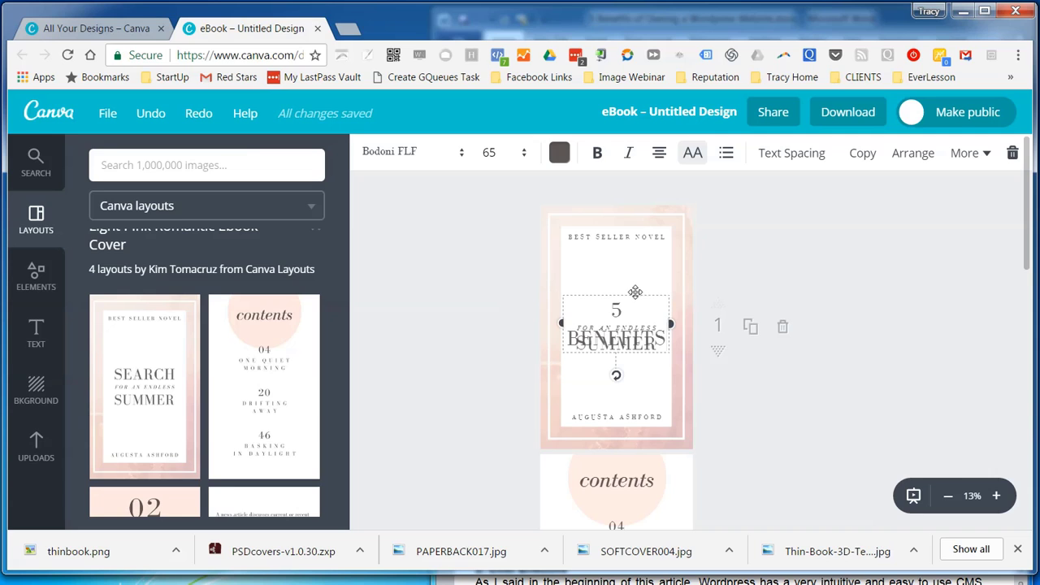
pyautogui.moveTo(634, 292); pyautogui.dragTo(632, 264)
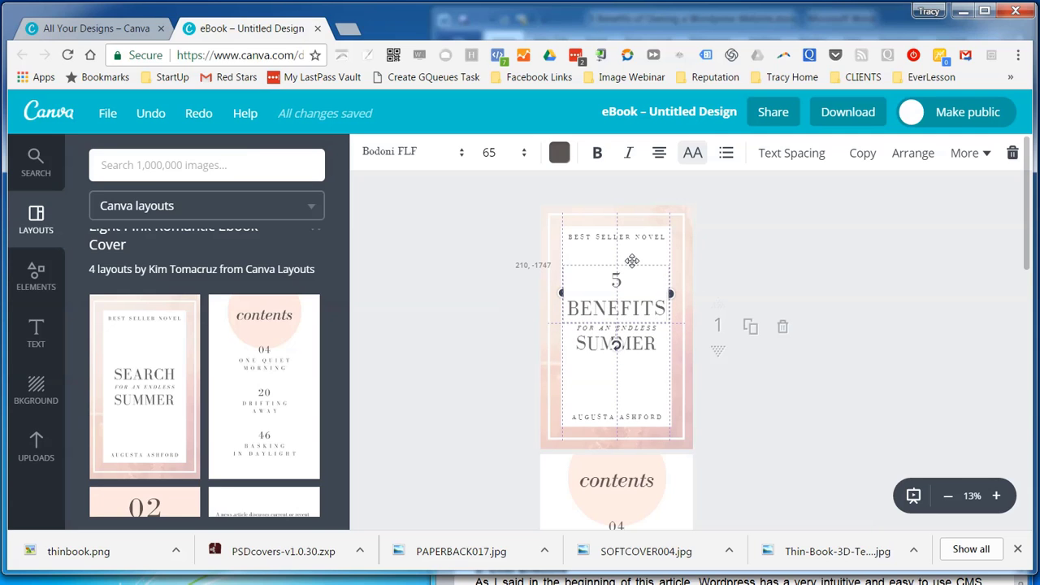
pyautogui.moveTo(632, 260); pyautogui.dragTo(631, 260)
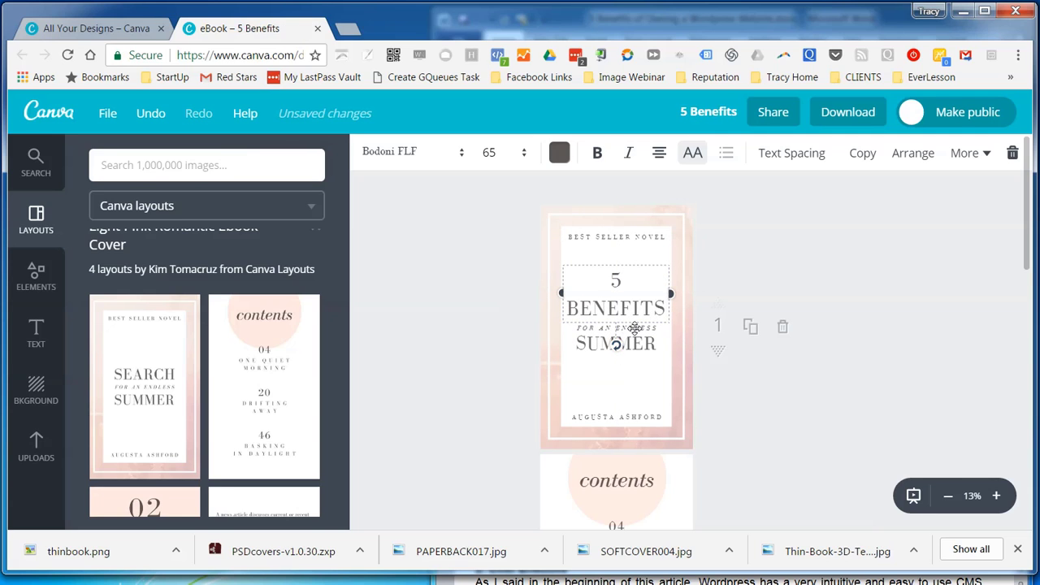
pyautogui.click(801, 326)
# Change the FOR AN ENDLESS subtitle to 'OF OWNING A'.
pyautogui.click(619, 328)
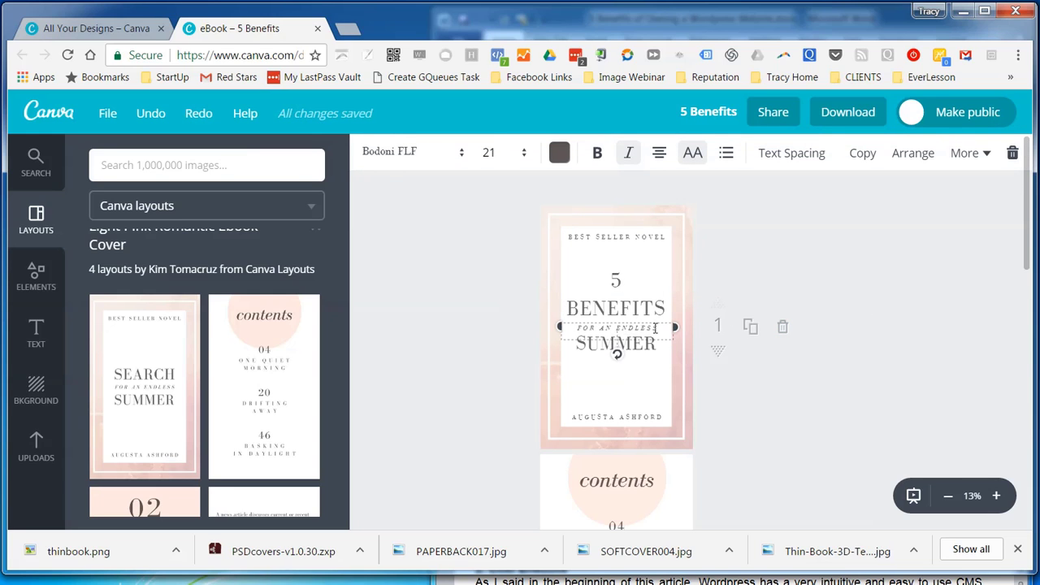
pyautogui.moveTo(651, 327); pyautogui.dragTo(572, 330)
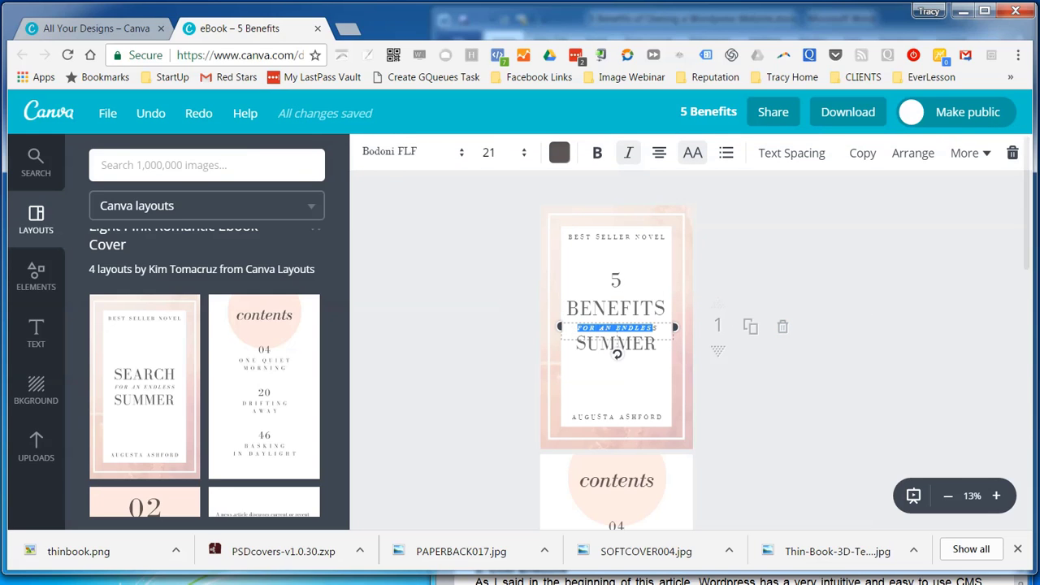
pyautogui.write('of')
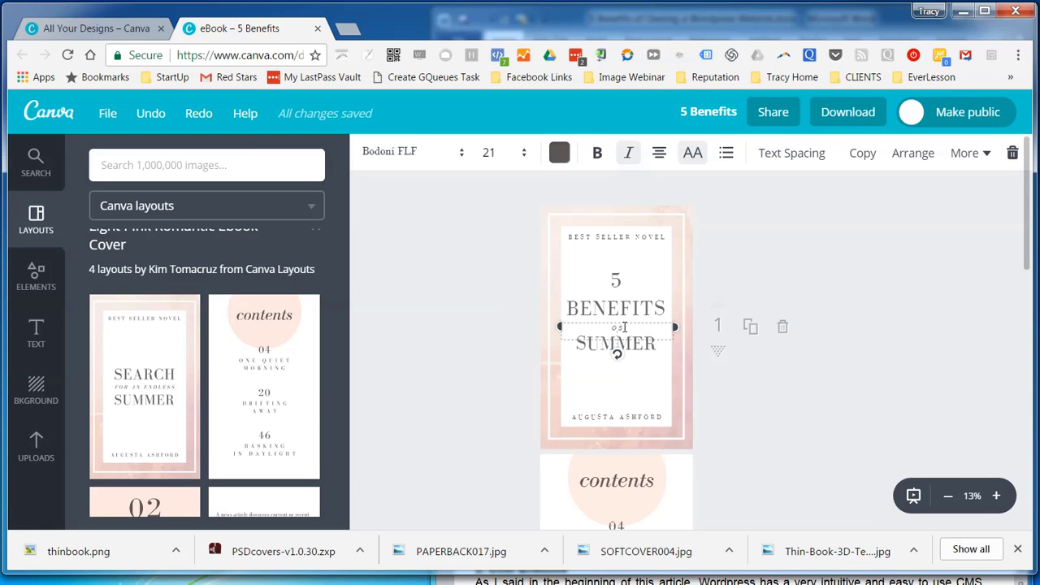
pyautogui.press('Delete')
pyautogui.write('rsing a')
pyautogui.press('Delete')
# Replace SUMMER with 'WORDPRESS WEBSITE' and set it to 48 pt.
pyautogui.click(584, 347)
pyautogui.click(592, 347)
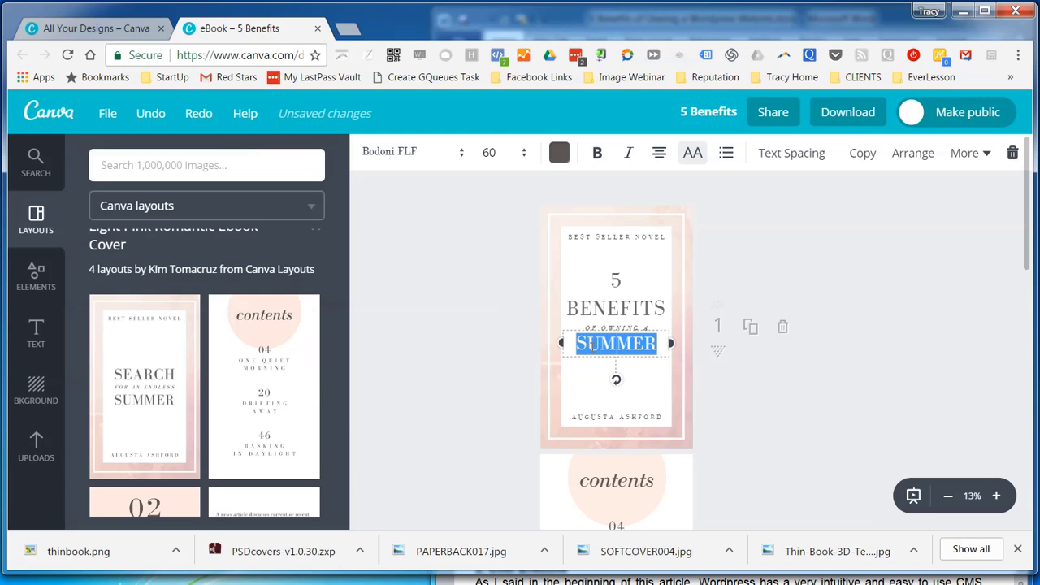
pyautogui.write('WOR')
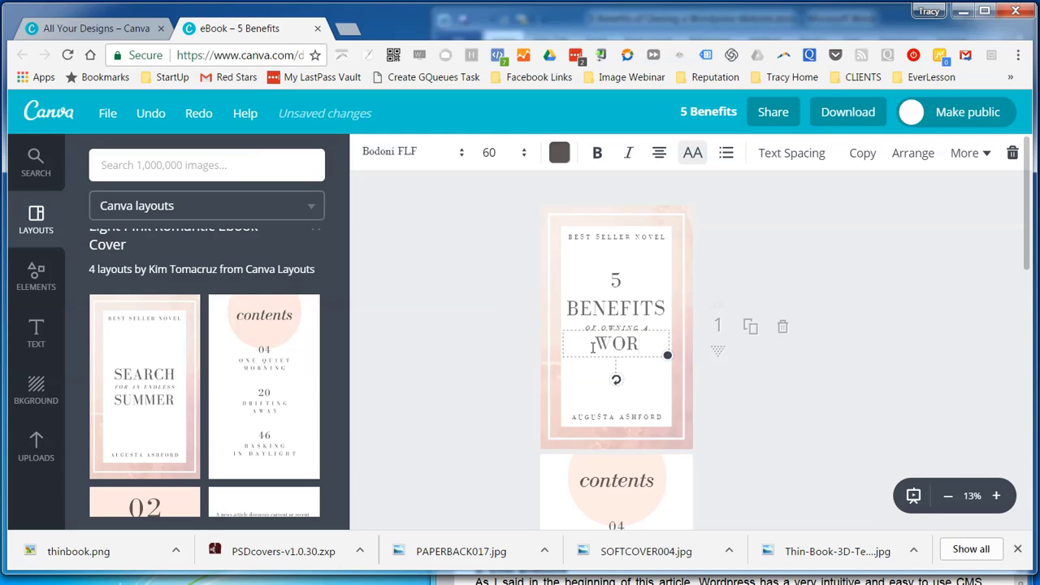
pyautogui.write('DPRESS')
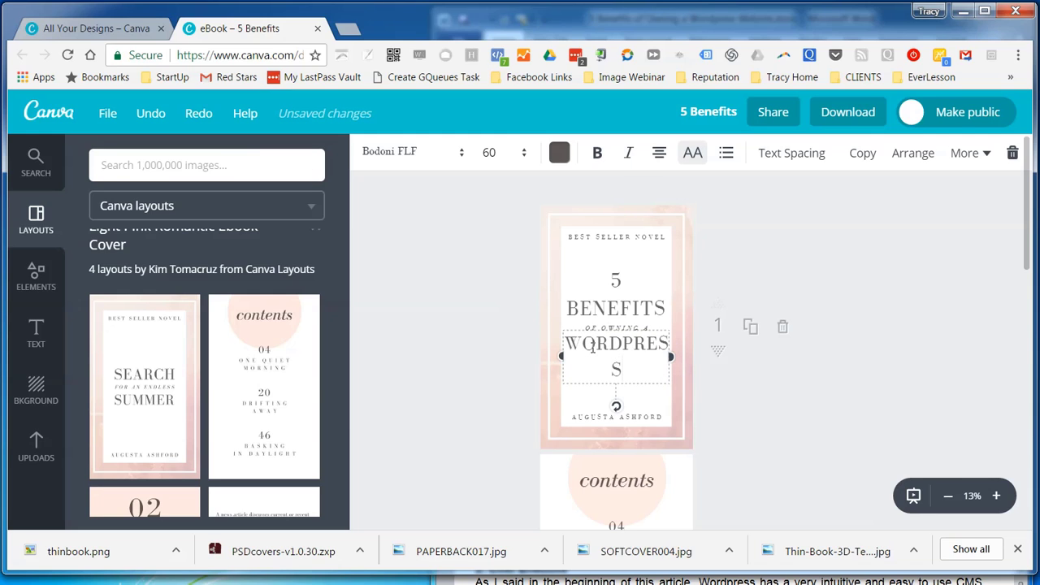
pyautogui.write(' WEBSITE')
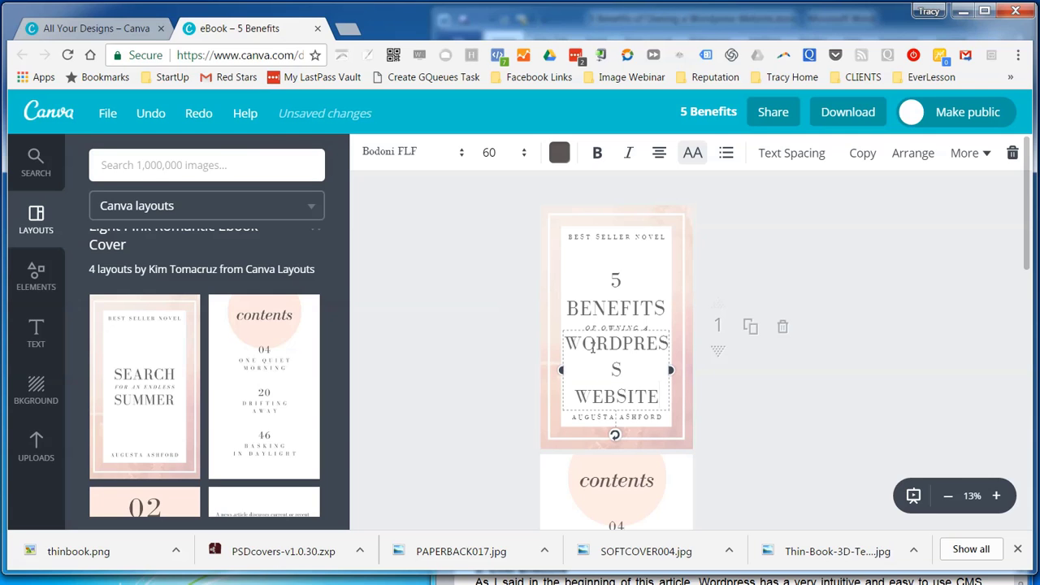
pyautogui.hotkey('ctrl', 'a')
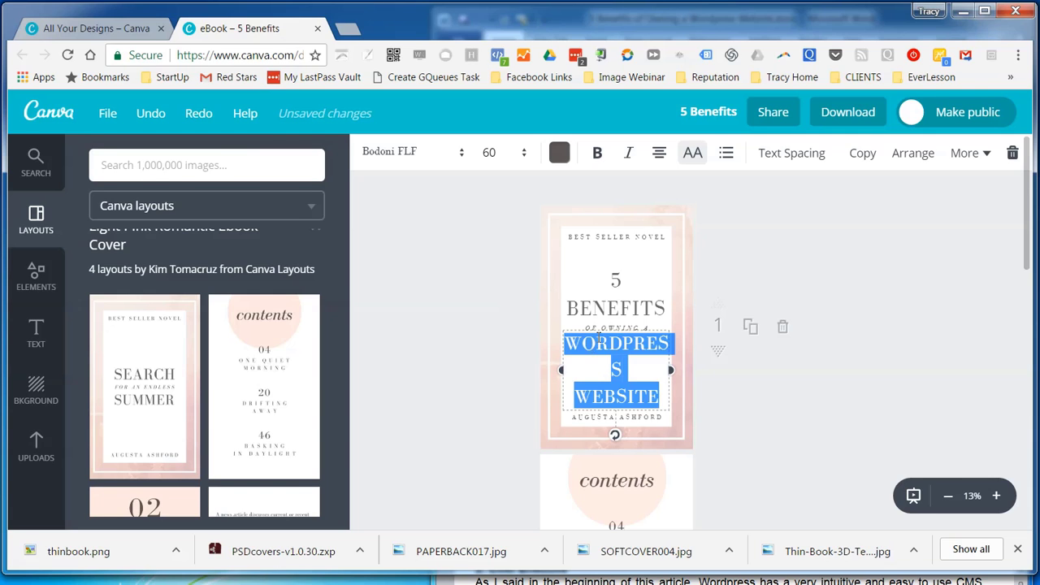
pyautogui.click(512, 156)
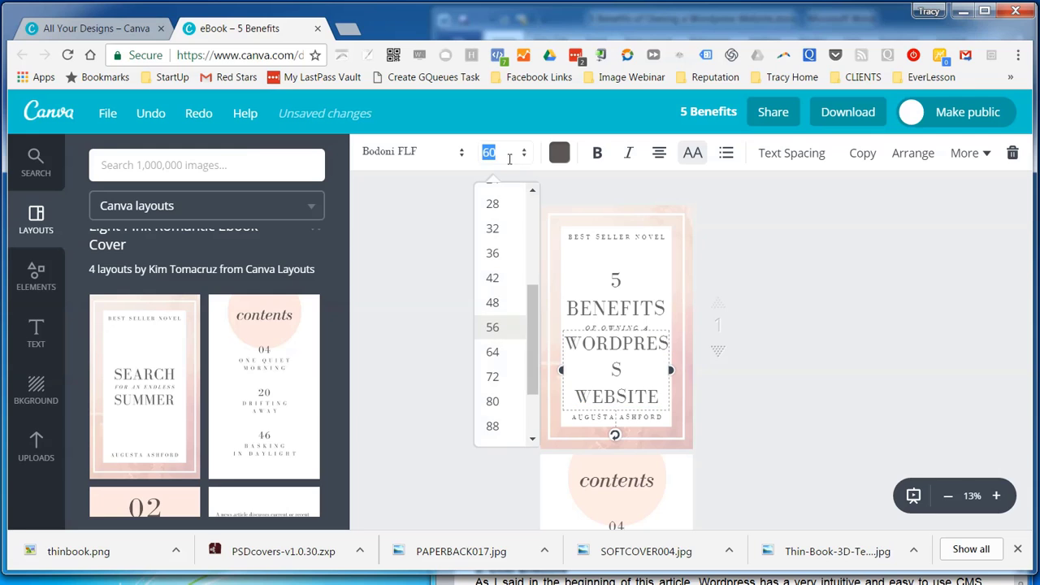
pyautogui.click(492, 312)
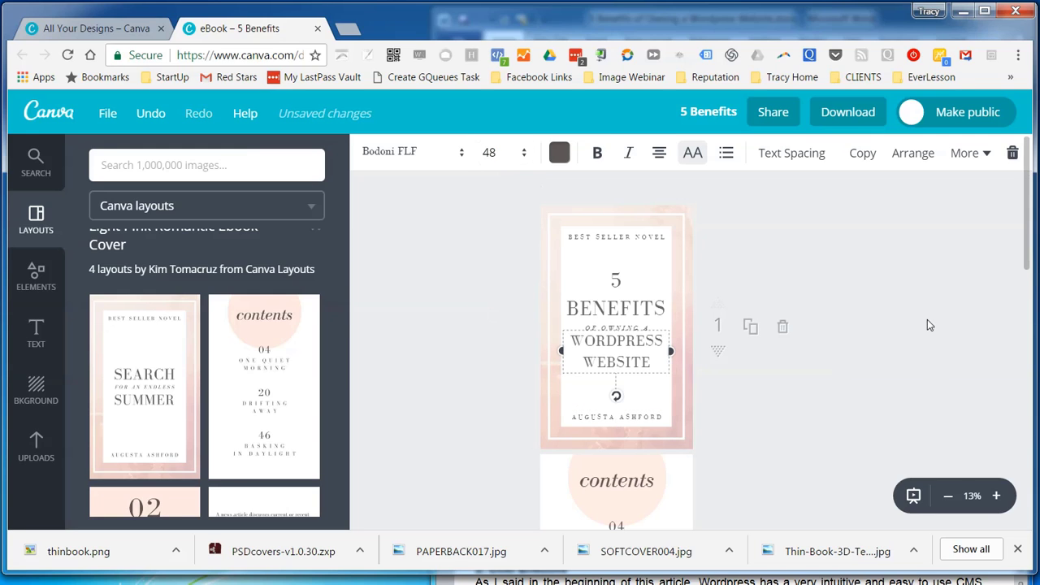
pyautogui.click(855, 272)
pyautogui.click(650, 338)
# Change the BEST SELLER NOVEL top line to 'WEBSITES'.
pyautogui.click(581, 239)
pyautogui.click(589, 234)
pyautogui.moveTo(569, 238); pyautogui.dragTo(662, 237)
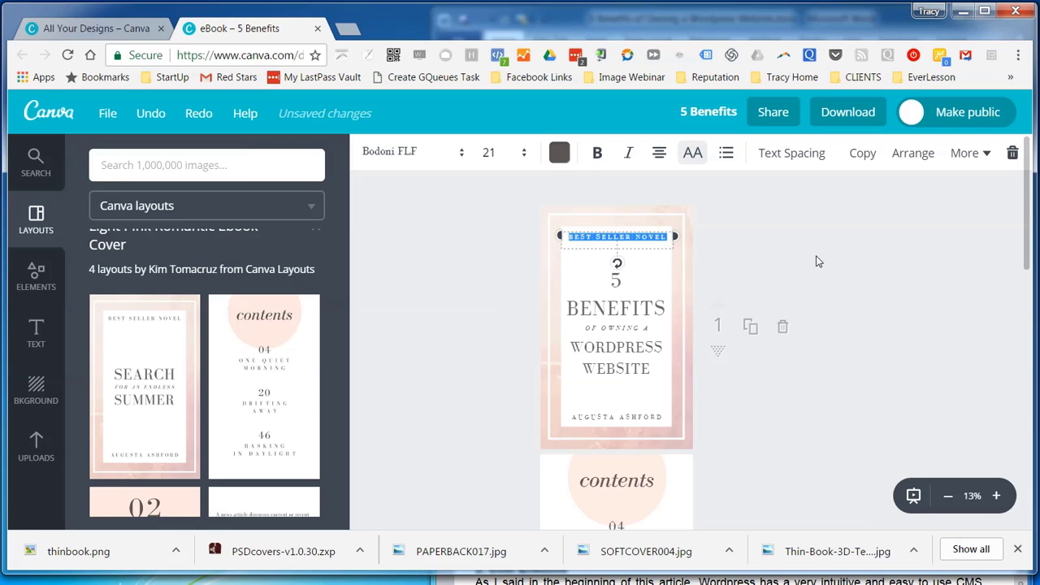
pyautogui.write('BU')
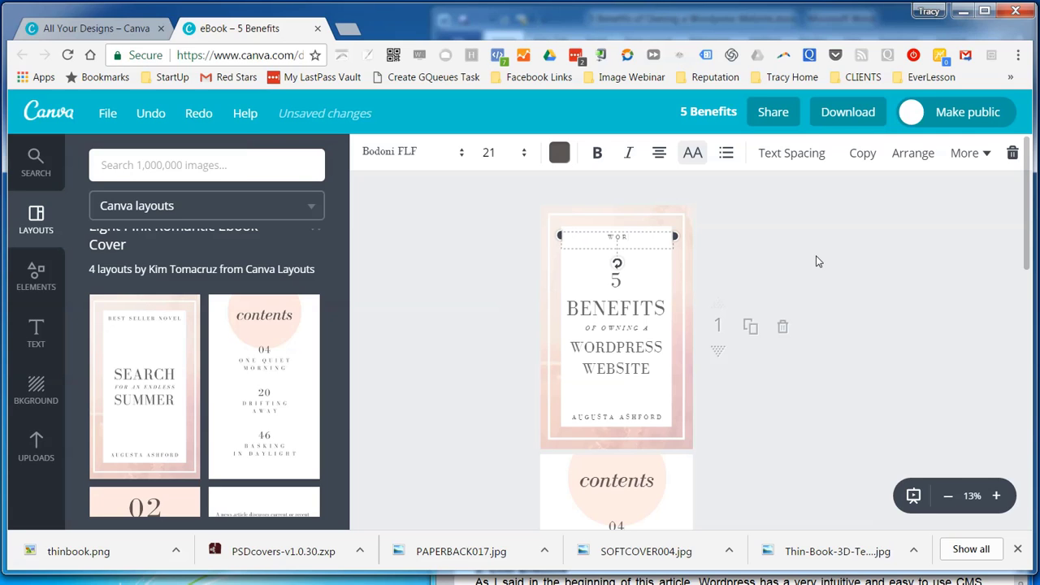
pyautogui.write('SS')
pyautogui.press('BackSpace')
pyautogui.press('BackSpace')
pyautogui.press('BackSpace')
pyautogui.press('BackSpace')
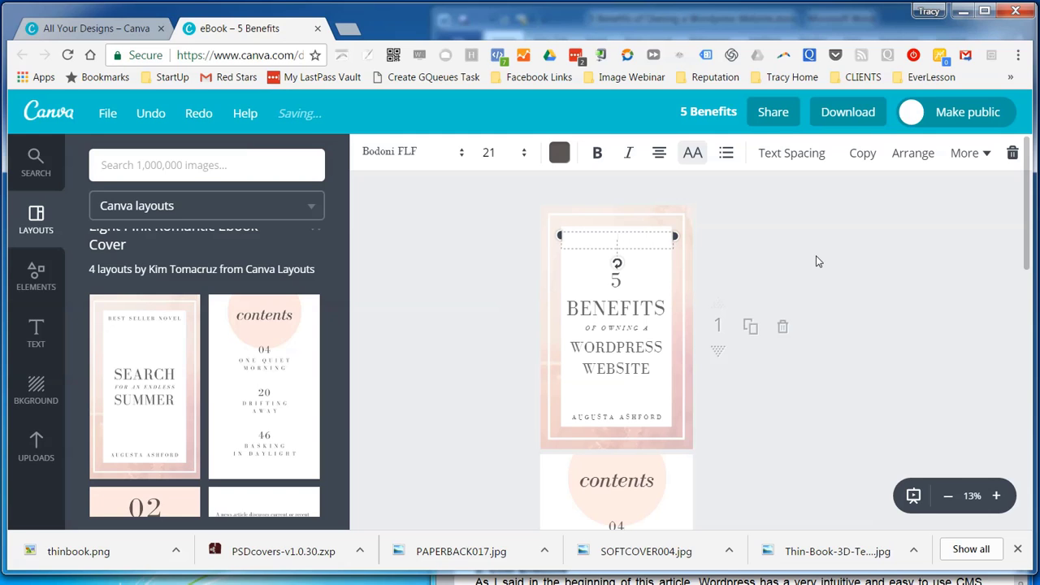
pyautogui.write('WEBSITES')
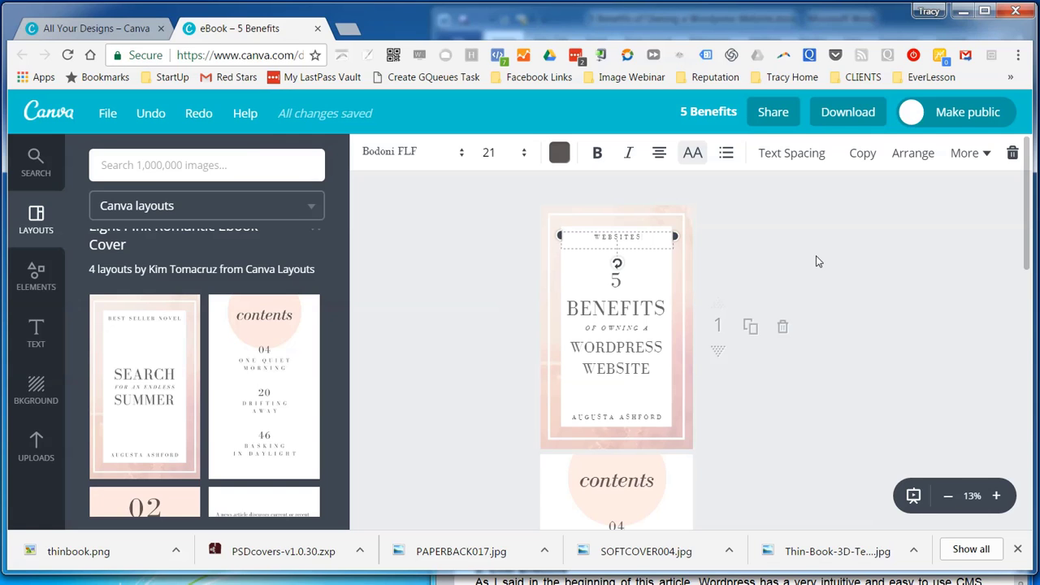
pyautogui.click(818, 438)
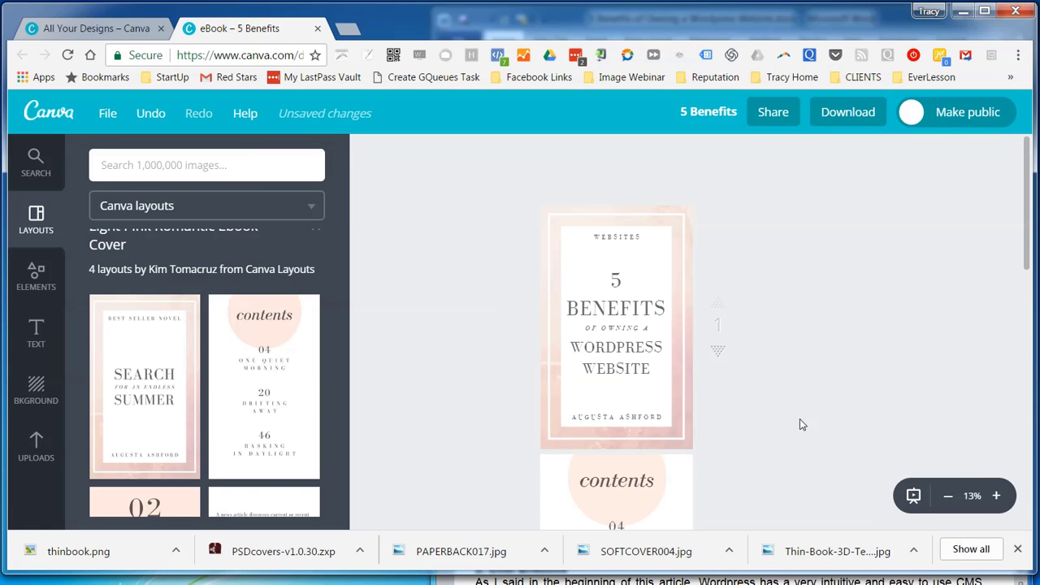
# Replace the template author line with the new author's name.
pyautogui.click(619, 416)
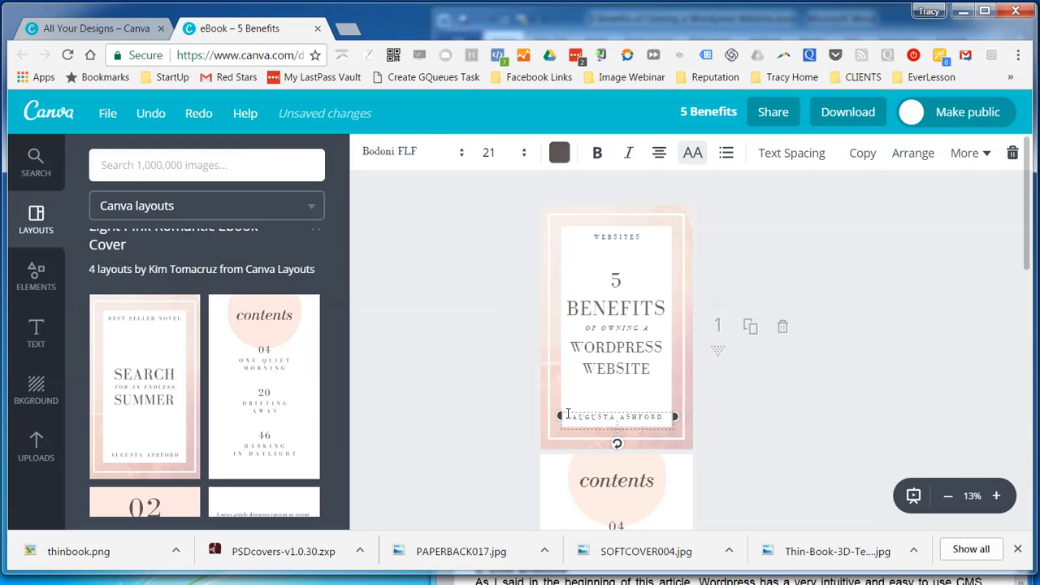
pyautogui.moveTo(573, 418); pyautogui.dragTo(659, 417)
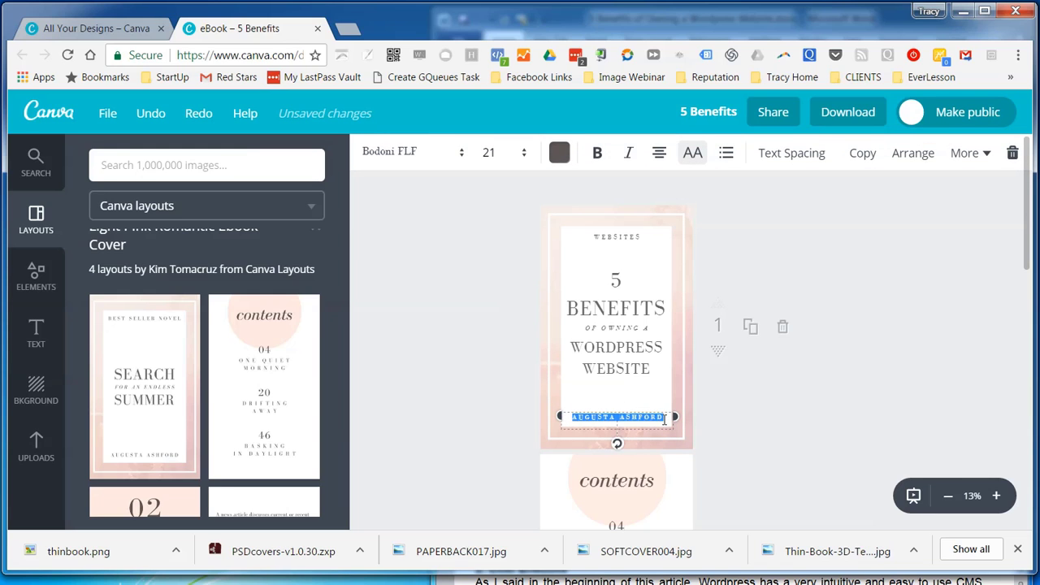
pyautogui.write('Tr')
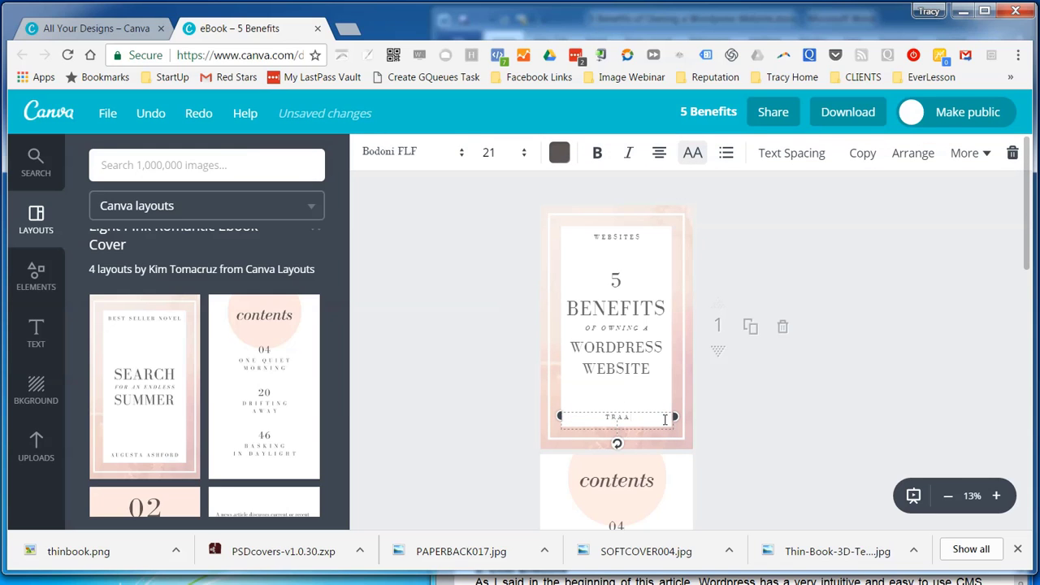
pyautogui.write('acy Raiteri')
pyautogui.click(916, 351)
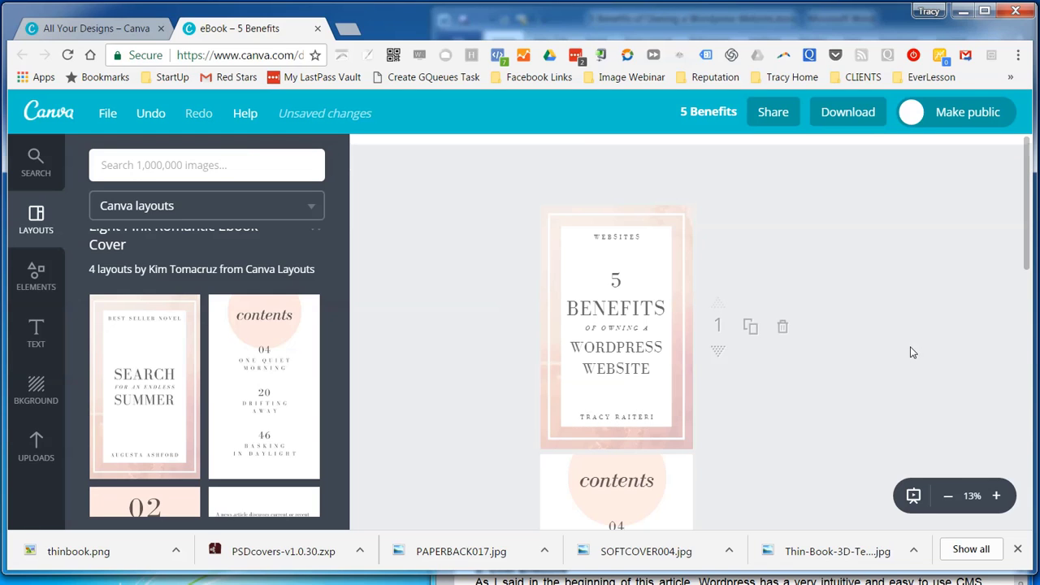
# Try orange, yellow, green, pink and blue on the cover background, settling on light blue.
pyautogui.click(686, 431)
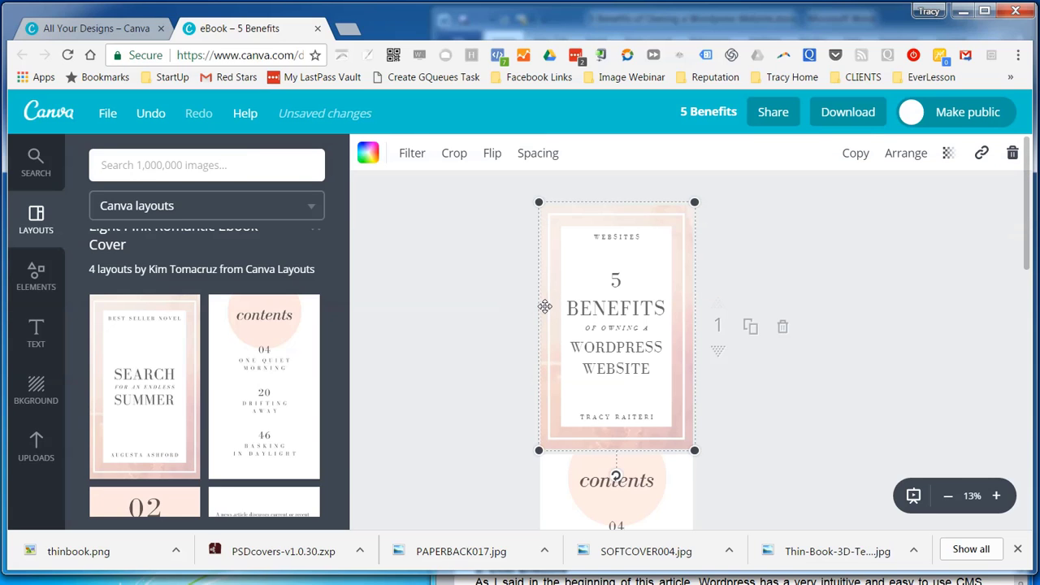
pyautogui.click(369, 154)
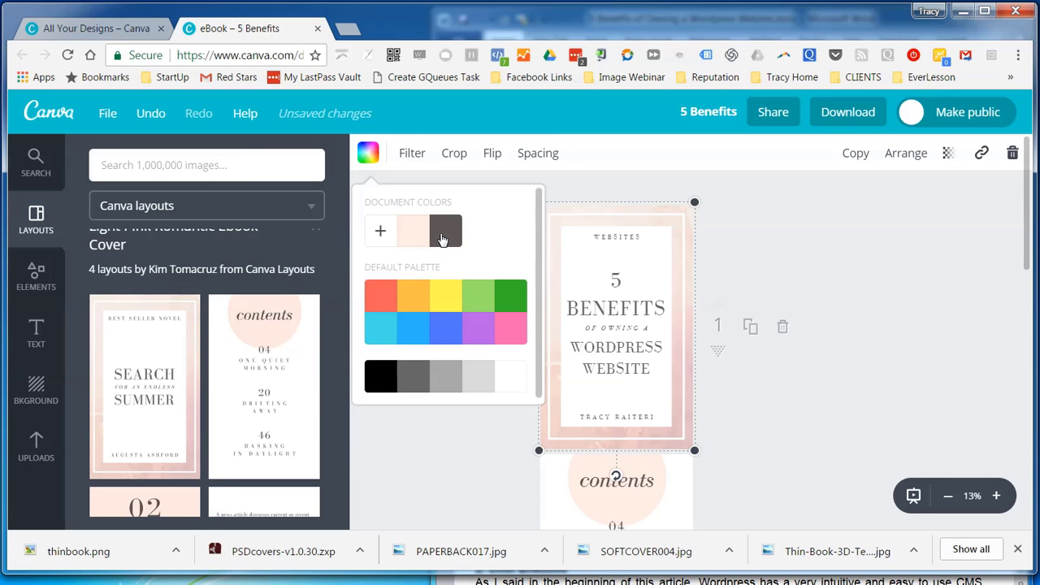
pyautogui.click(409, 299)
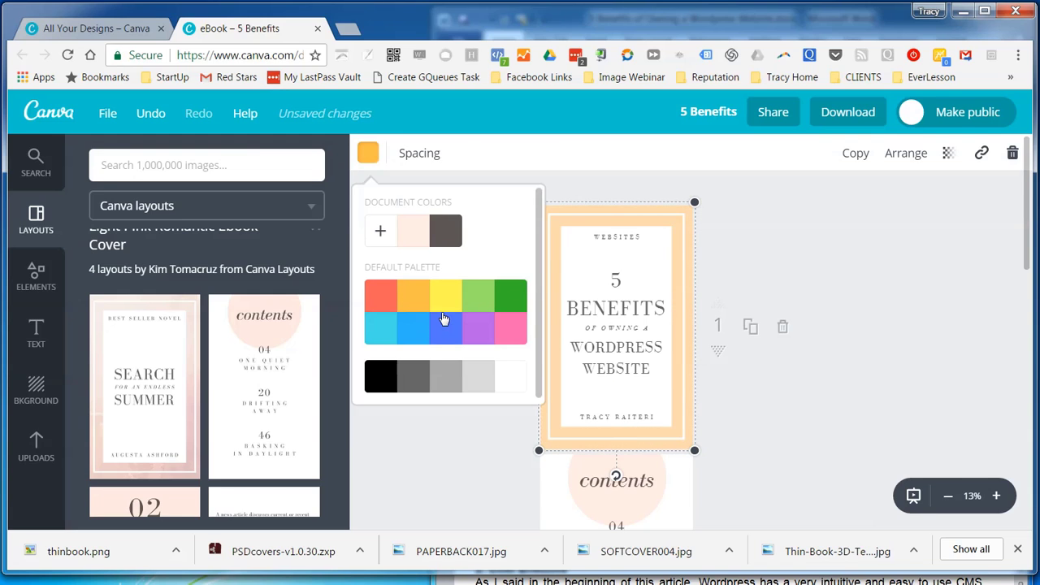
pyautogui.click(445, 301)
pyautogui.click(520, 303)
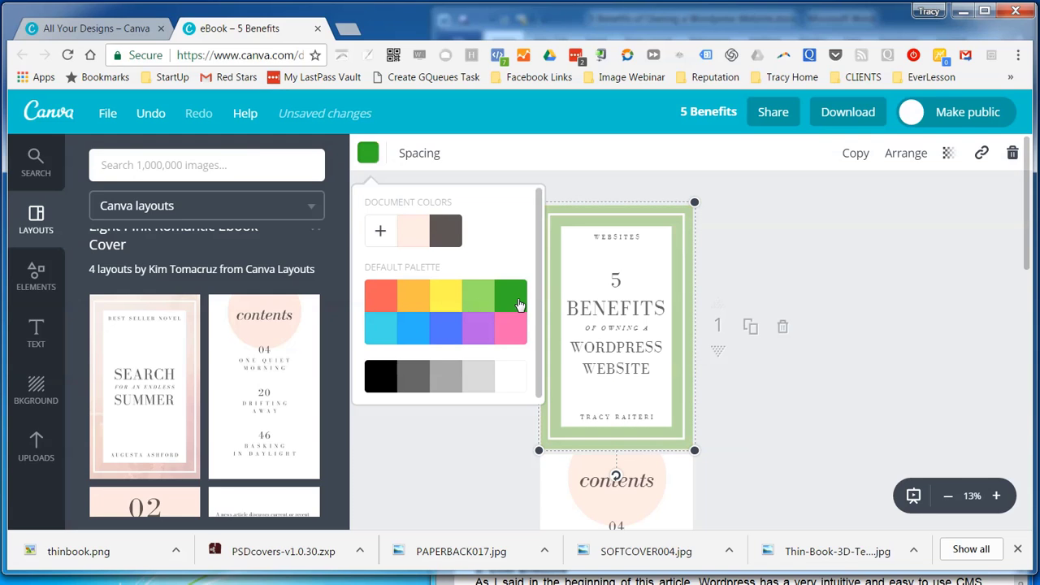
pyautogui.click(511, 333)
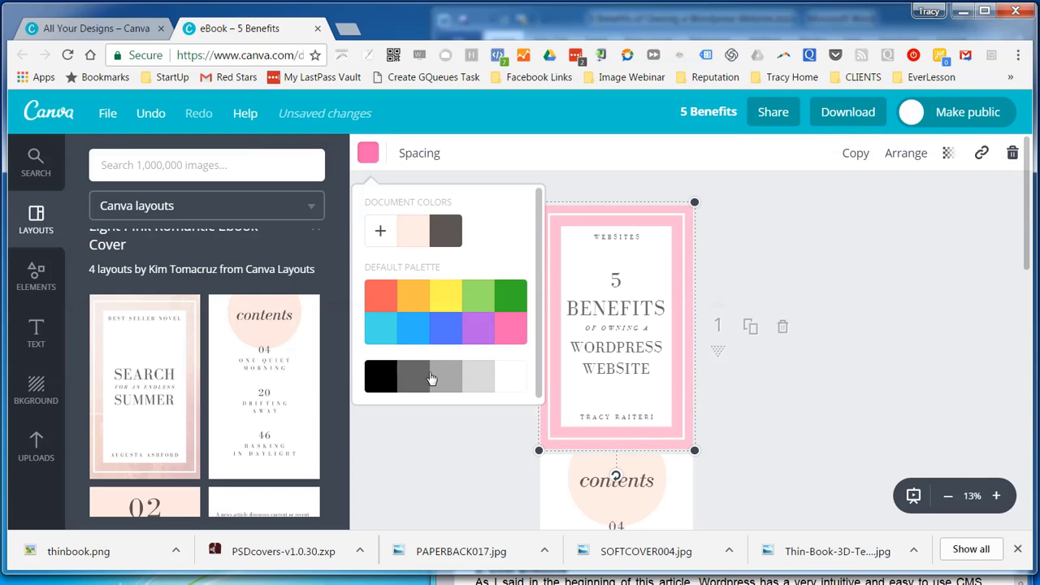
pyautogui.click(447, 336)
pyautogui.click(408, 339)
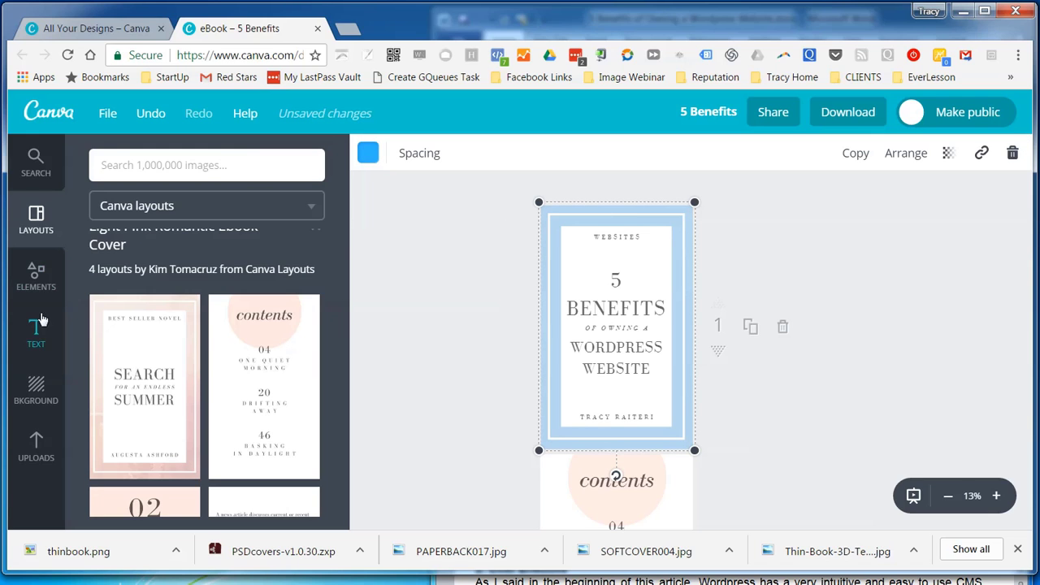
# Search Canva's images for 'ocean'.
pyautogui.click(36, 391)
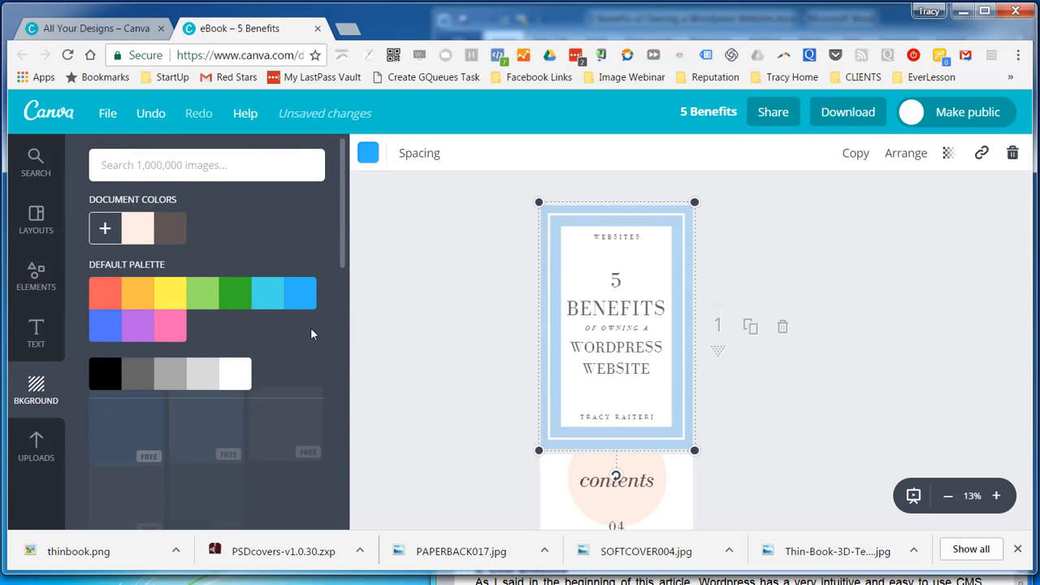
pyautogui.scroll(-10, 312, 332)
pyautogui.scroll(-2, 312, 331)
pyautogui.scroll(12, 311, 332)
pyautogui.click(138, 172)
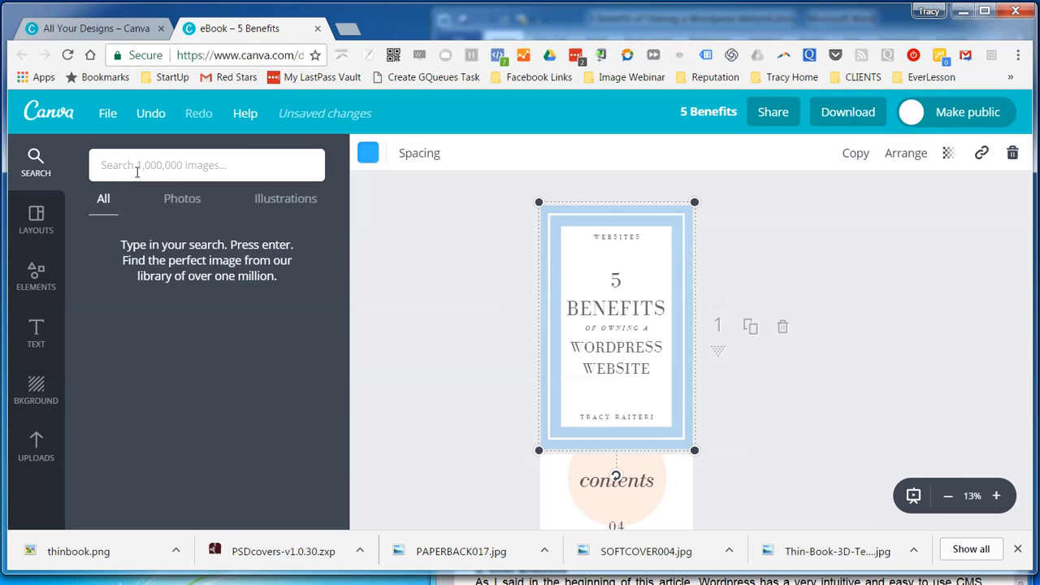
pyautogui.write('ocean')
pyautogui.press('Return')
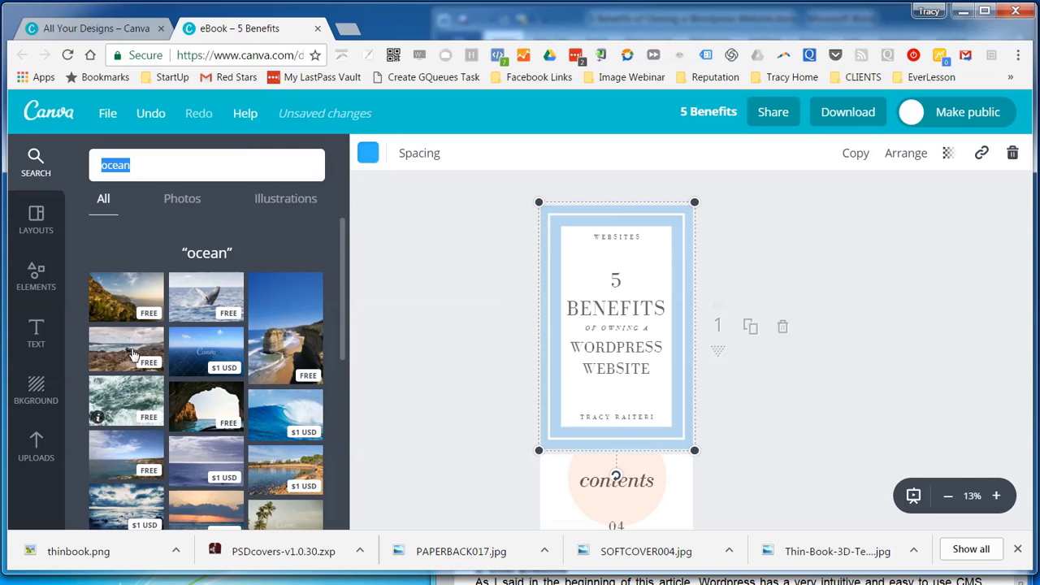
# Add the whale photo to the cover and stretch it past the page edges.
pyautogui.scroll(-5, 139, 443)
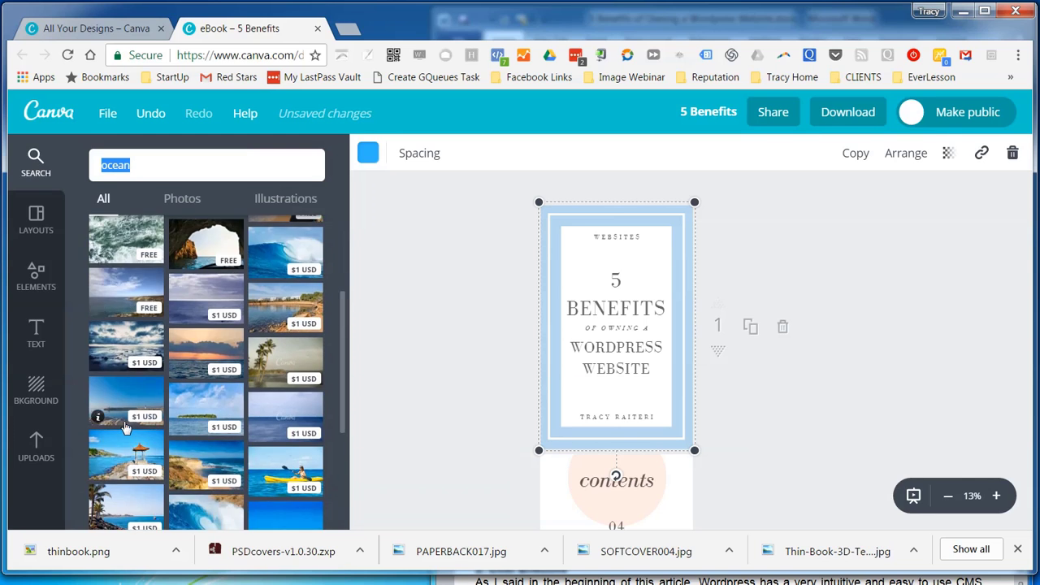
pyautogui.scroll(8, 126, 426)
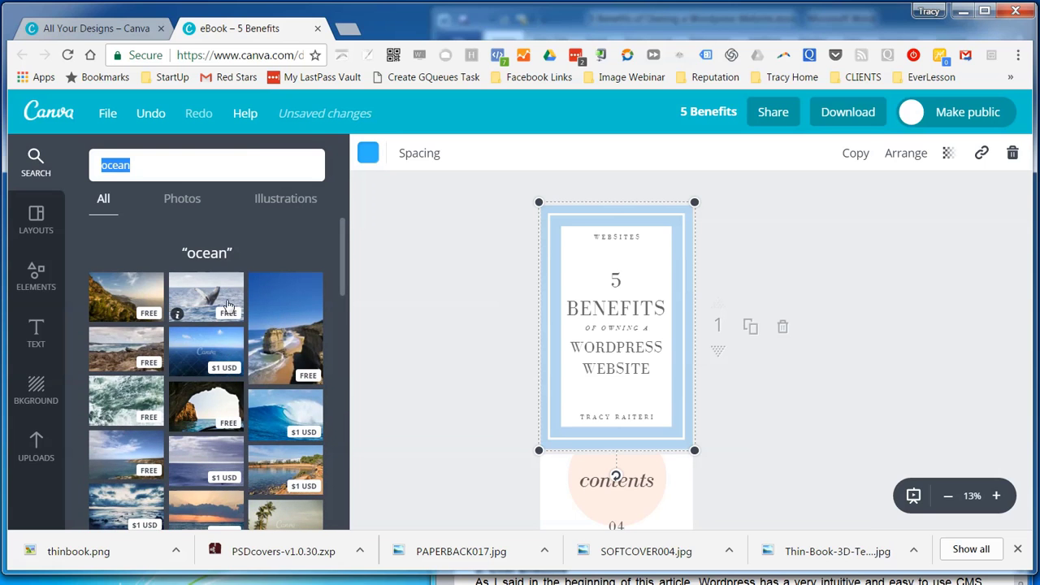
pyautogui.click(204, 296)
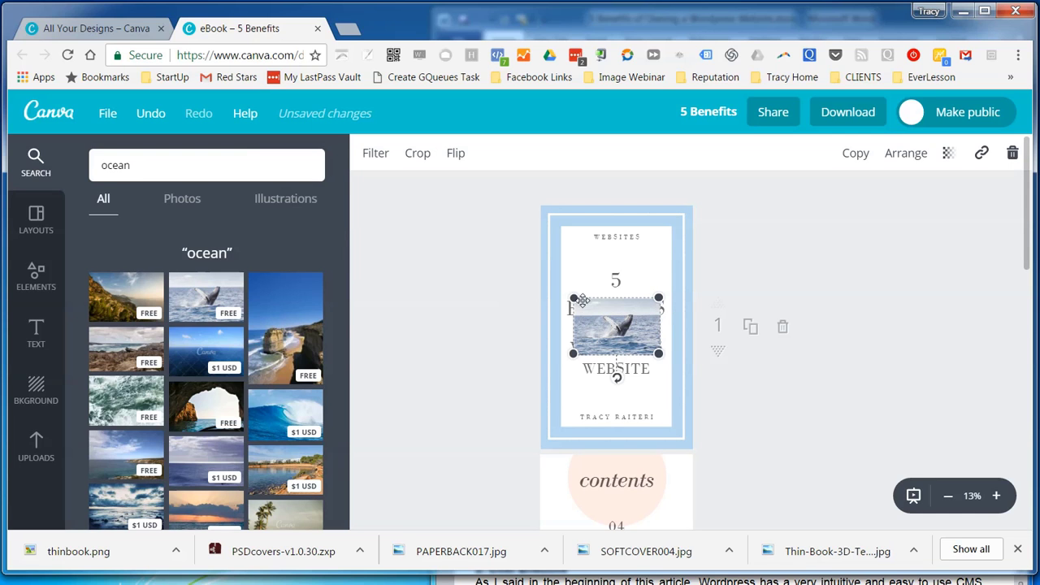
pyautogui.moveTo(574, 300); pyautogui.dragTo(425, 193)
pyautogui.moveTo(658, 354); pyautogui.dragTo(810, 454)
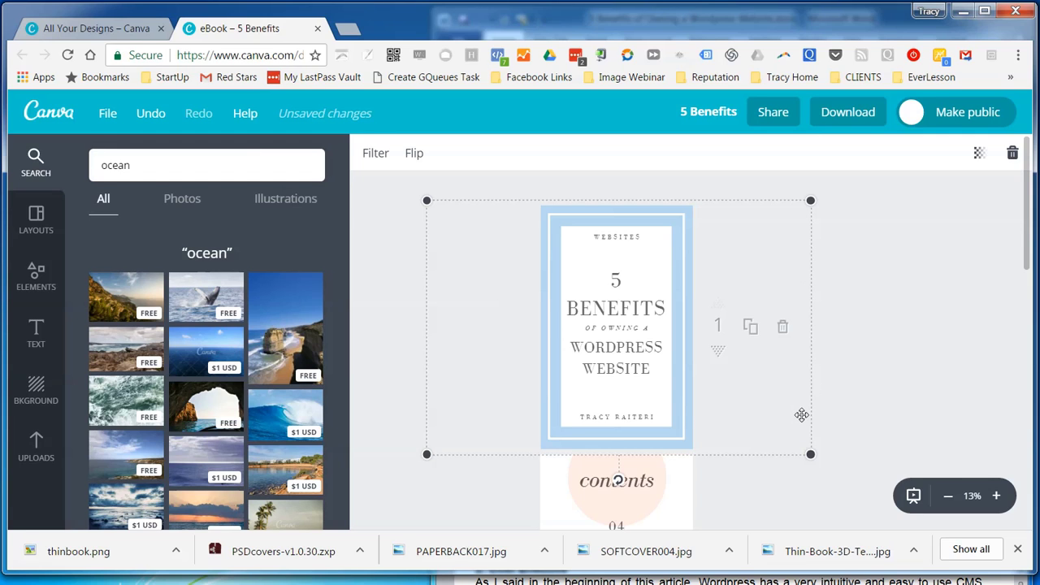
# Select and deselect the cover frame elements, checking the frame's colour options.
pyautogui.click(678, 418)
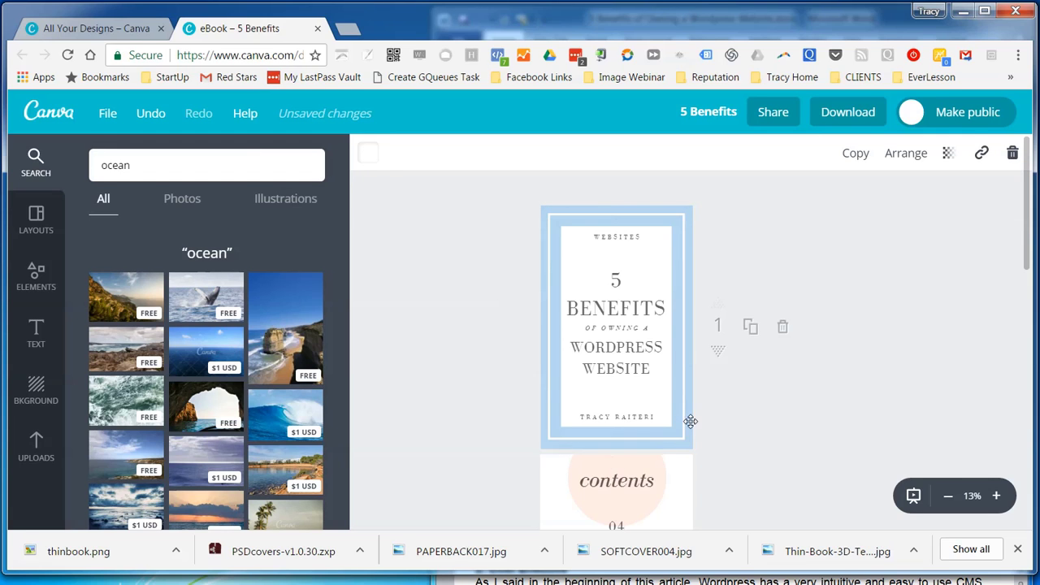
pyautogui.click(690, 420)
pyautogui.click(741, 407)
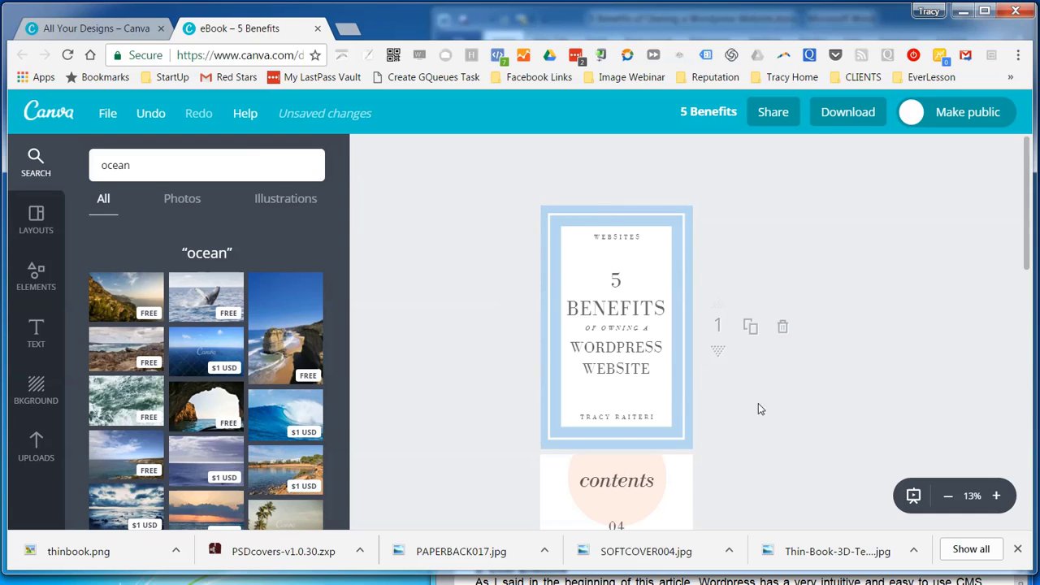
pyautogui.click(691, 391)
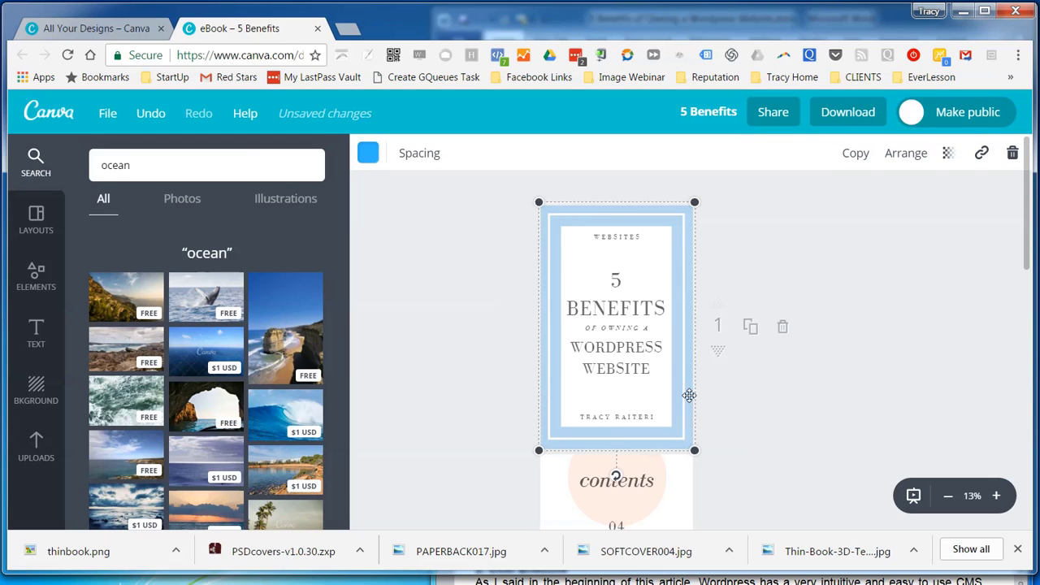
pyautogui.click(847, 401)
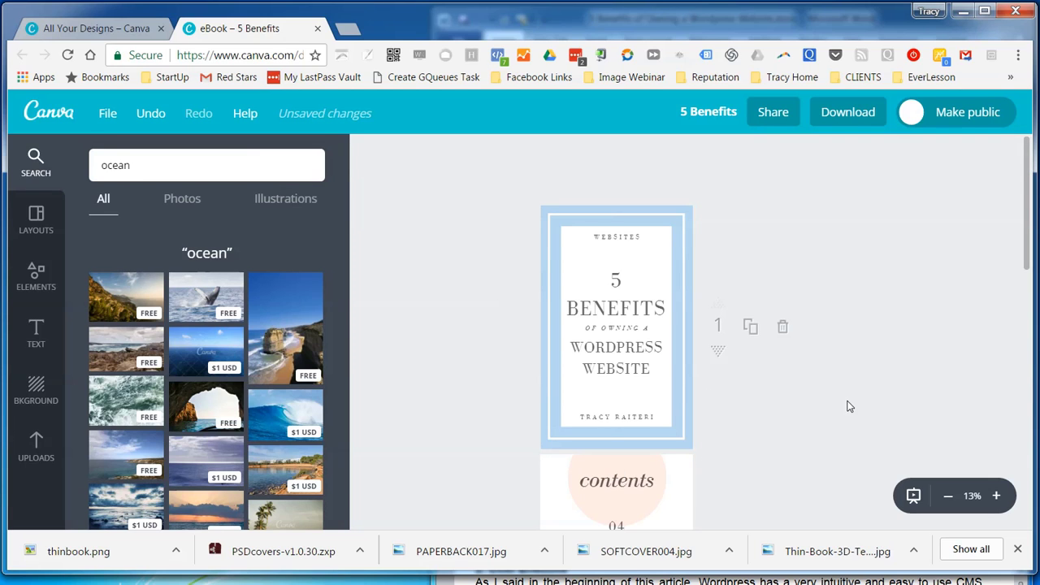
pyautogui.click(568, 262)
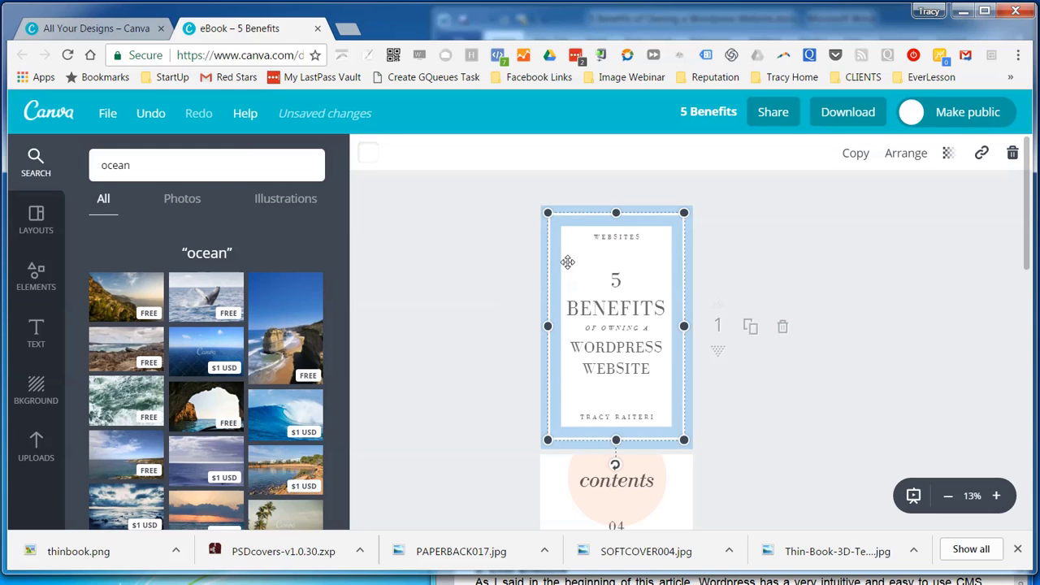
pyautogui.click(572, 207)
pyautogui.rightClick(572, 207)
pyautogui.click(567, 203)
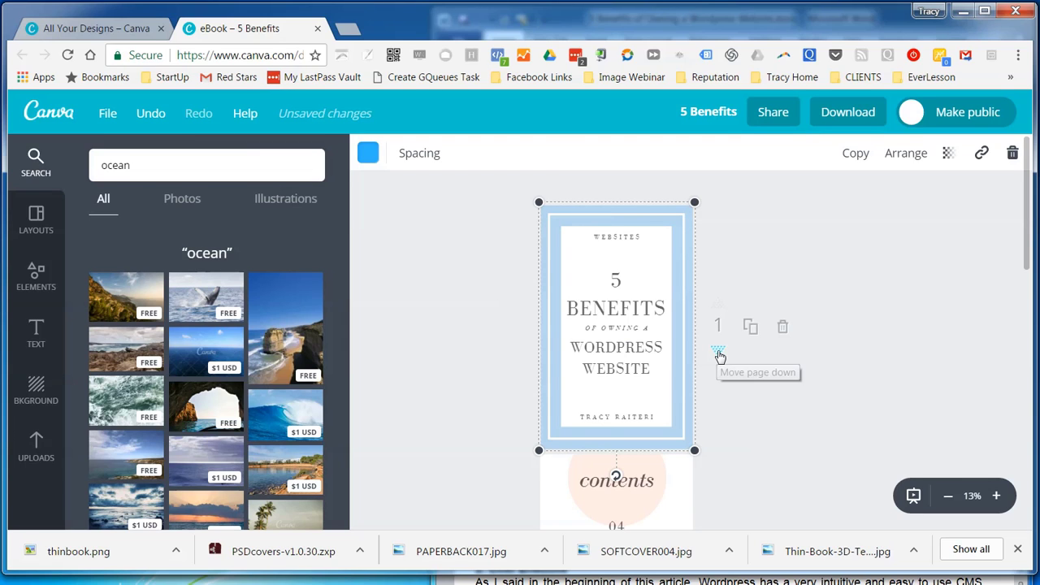
pyautogui.click(530, 241)
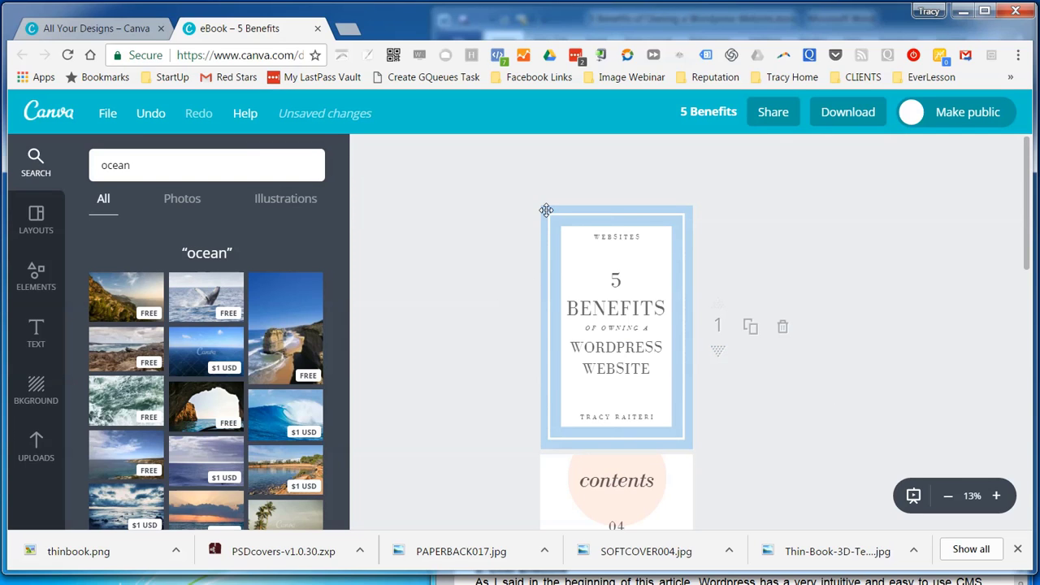
pyautogui.click(546, 210)
pyautogui.click(368, 155)
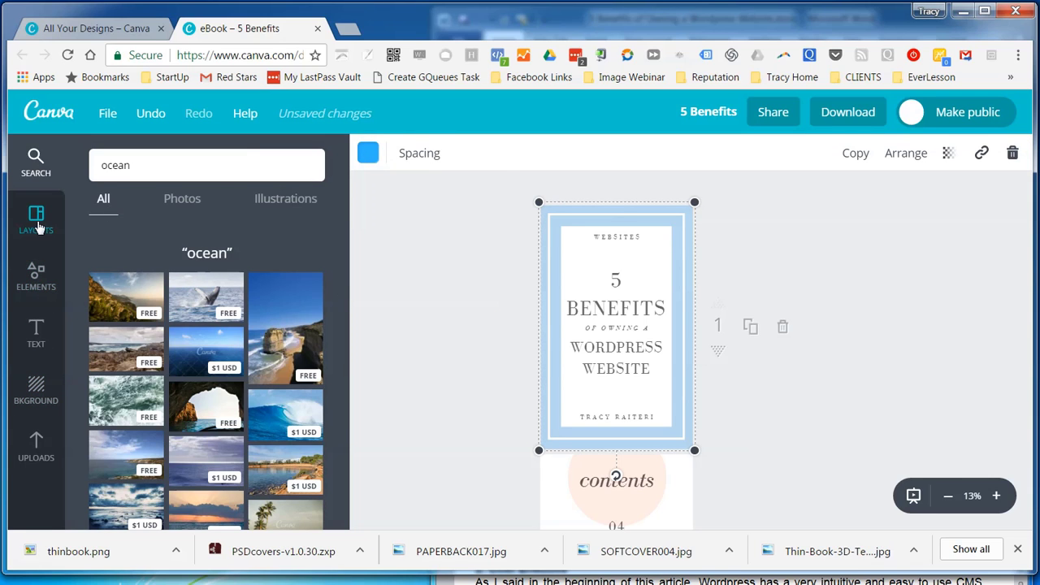
pyautogui.click(518, 200)
# Open the background patterns and apply the teal pattern tile to the page.
pyautogui.click(18, 155)
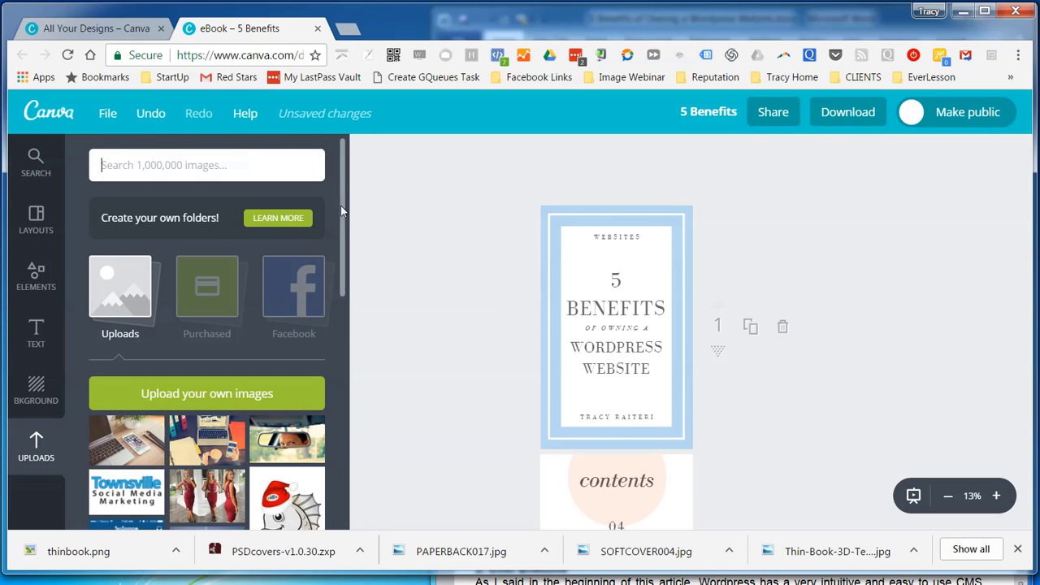
pyautogui.click(12, 169)
pyautogui.click(35, 213)
pyautogui.click(44, 414)
pyautogui.scroll(-3, 251, 327)
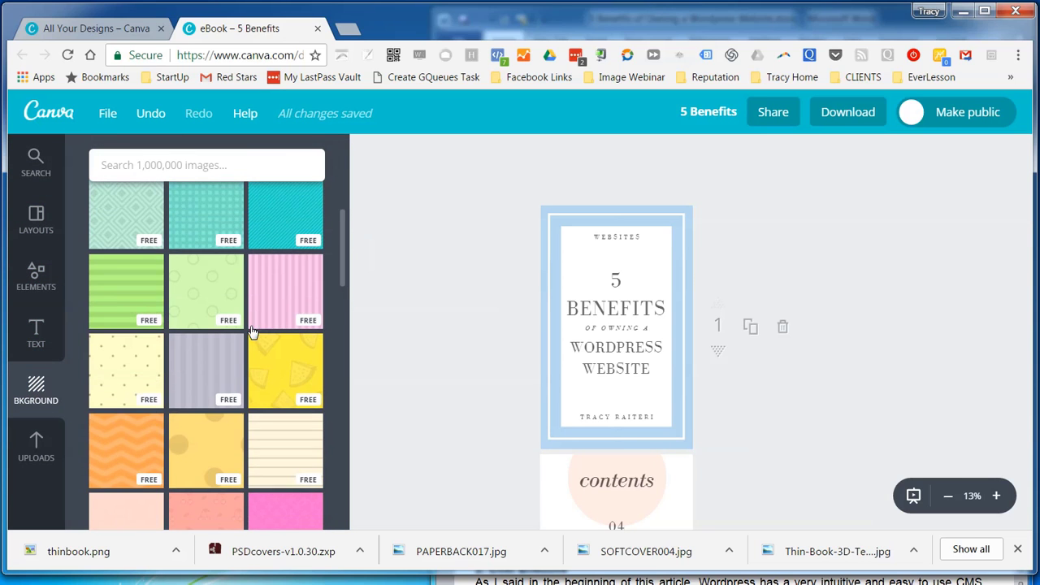
pyautogui.click(190, 204)
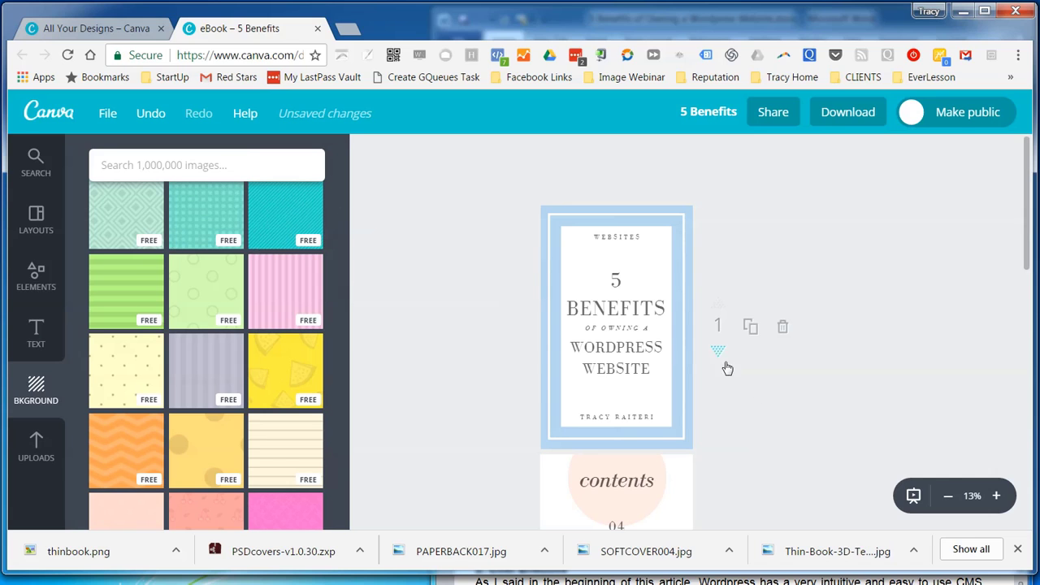
pyautogui.click(550, 308)
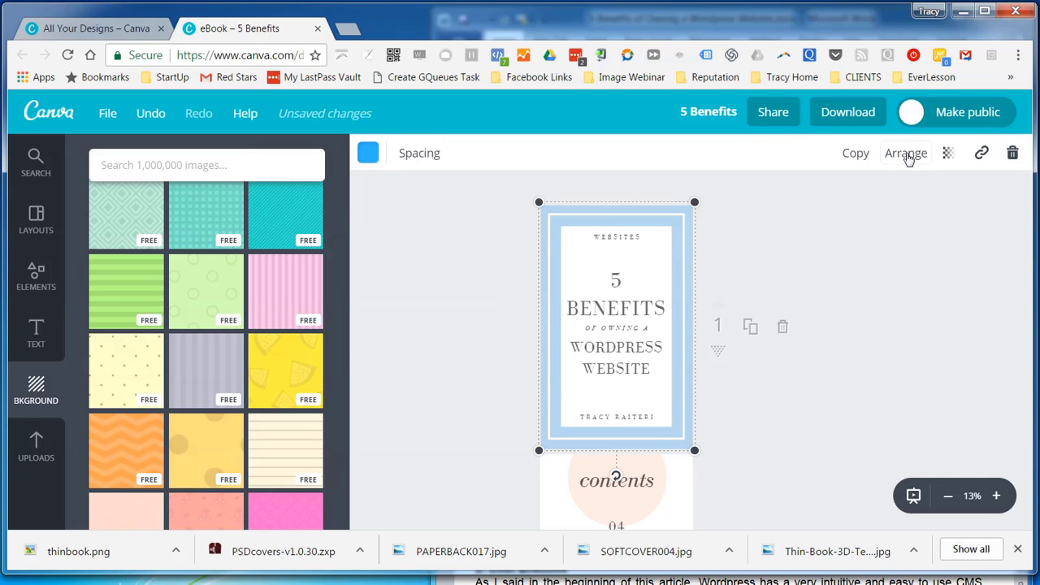
# Restack the blue frame, sending it back several layers to the very back behind the inner cover.
pyautogui.click(907, 154)
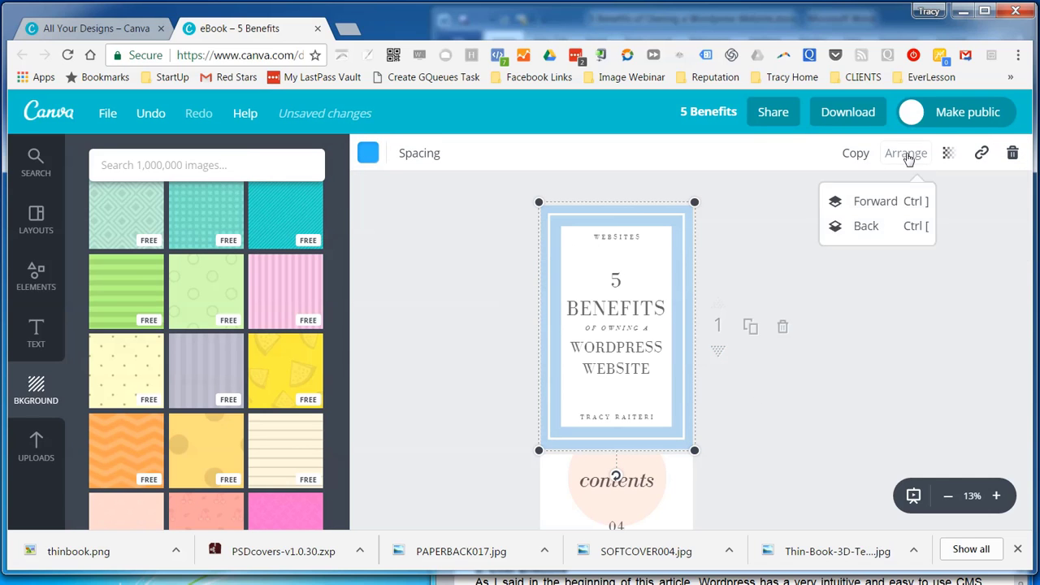
pyautogui.click(866, 227)
pyautogui.click(857, 210)
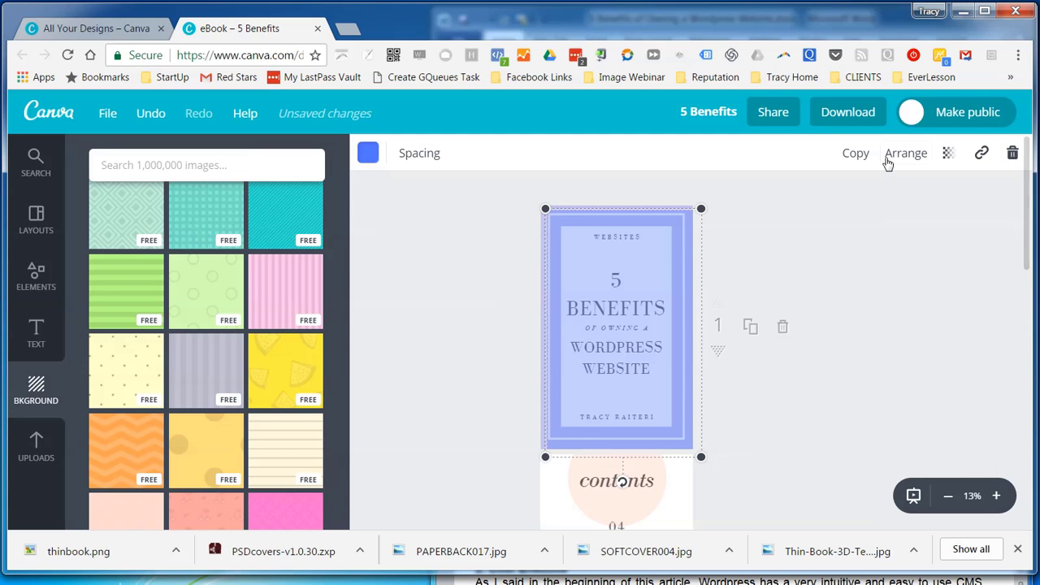
pyautogui.click(887, 156)
pyautogui.click(863, 235)
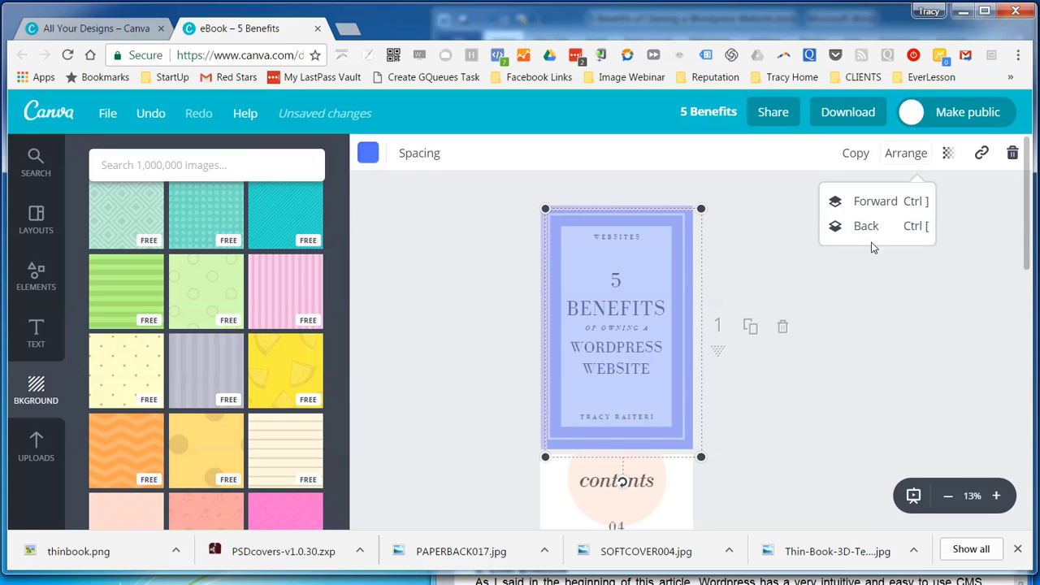
pyautogui.click(856, 233)
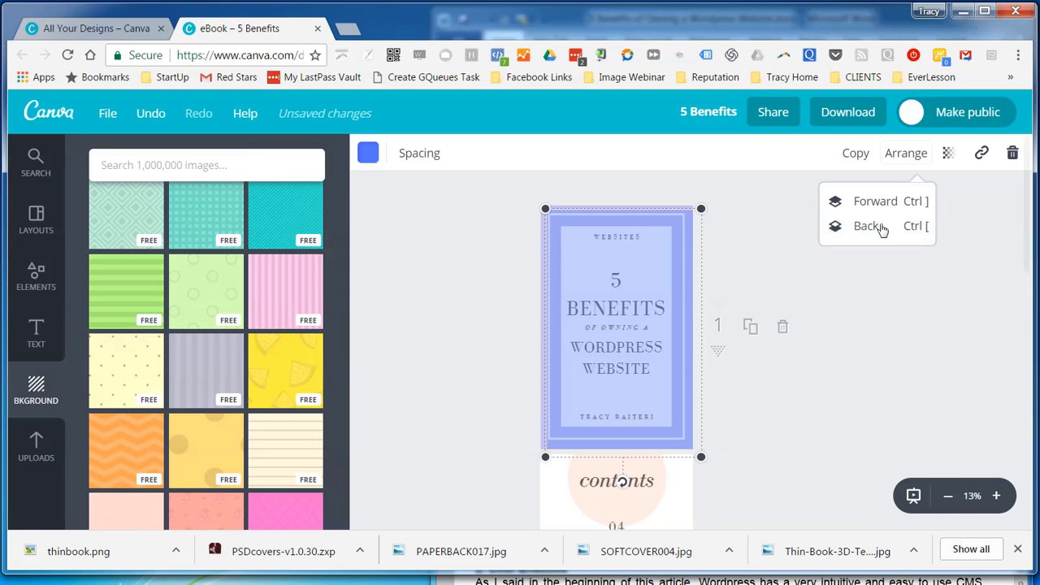
pyautogui.click(859, 232)
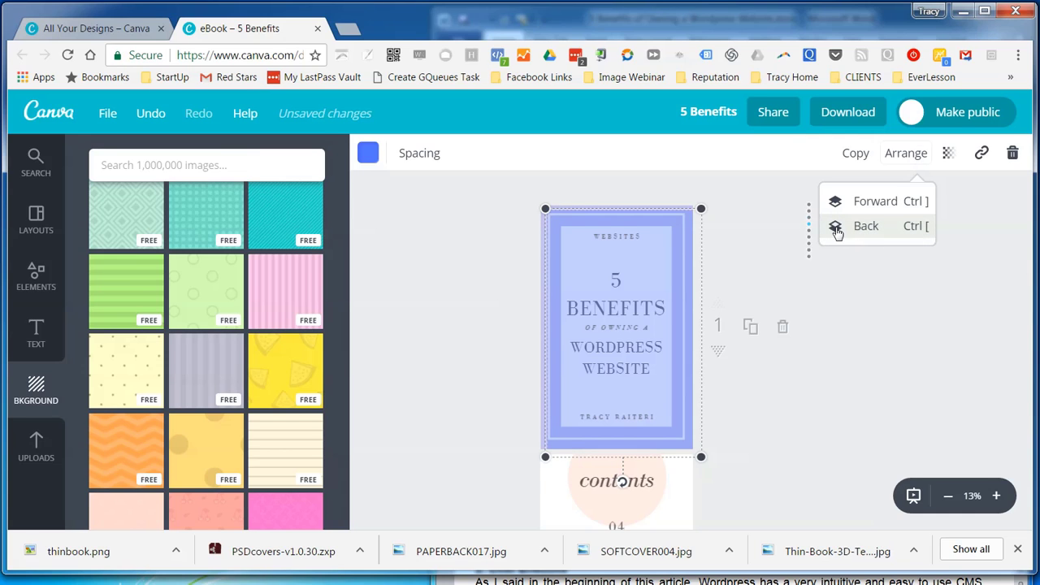
pyautogui.click(858, 233)
pyautogui.click(858, 233)
pyautogui.click(858, 232)
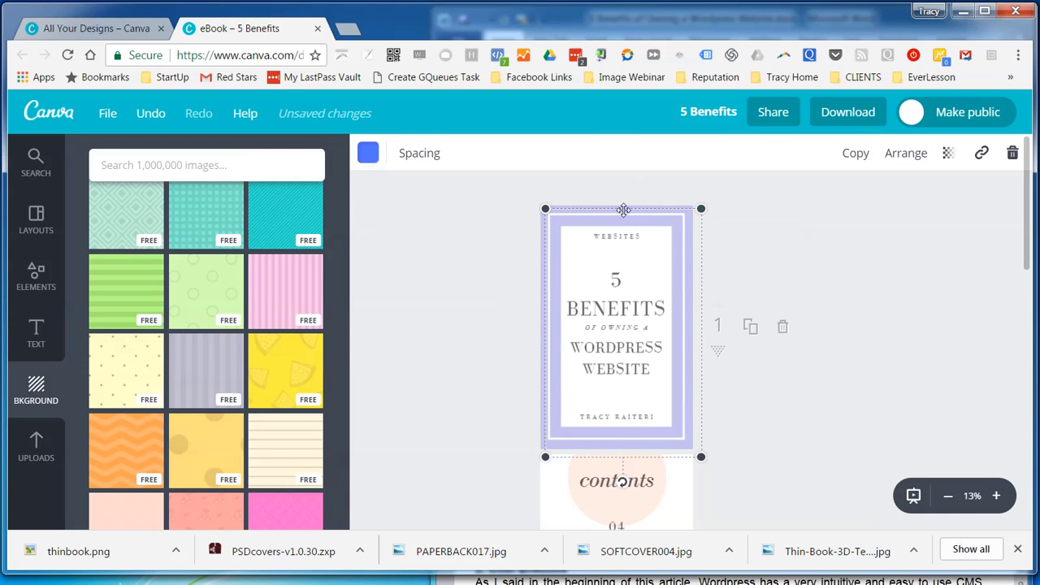
# Undo the frame changes, then delete the white frame element and restore it with undo.
pyautogui.moveTo(622, 212); pyautogui.dragTo(615, 207)
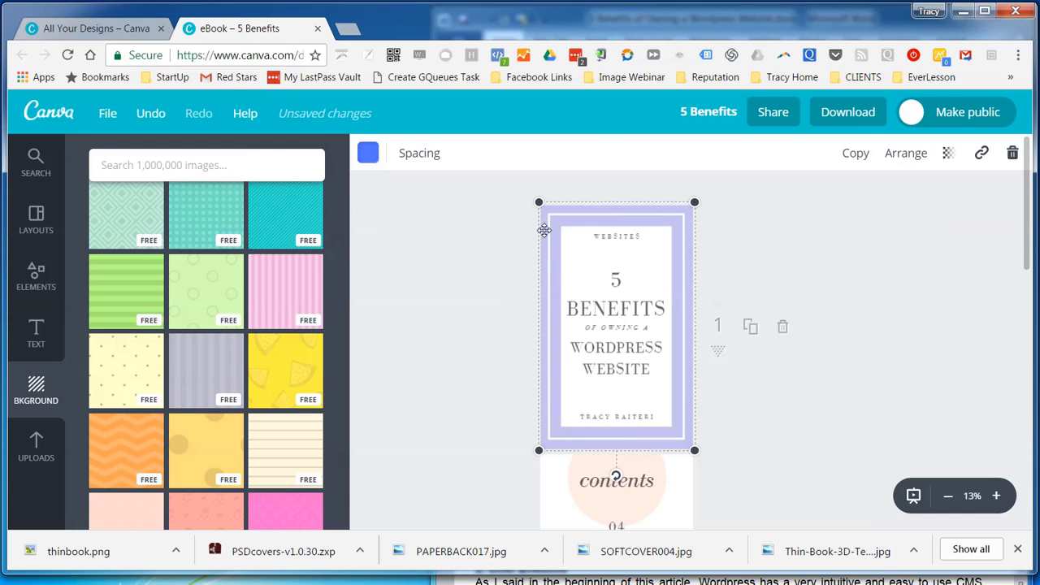
pyautogui.hotkey('ctrl', 'z')
pyautogui.click(543, 233)
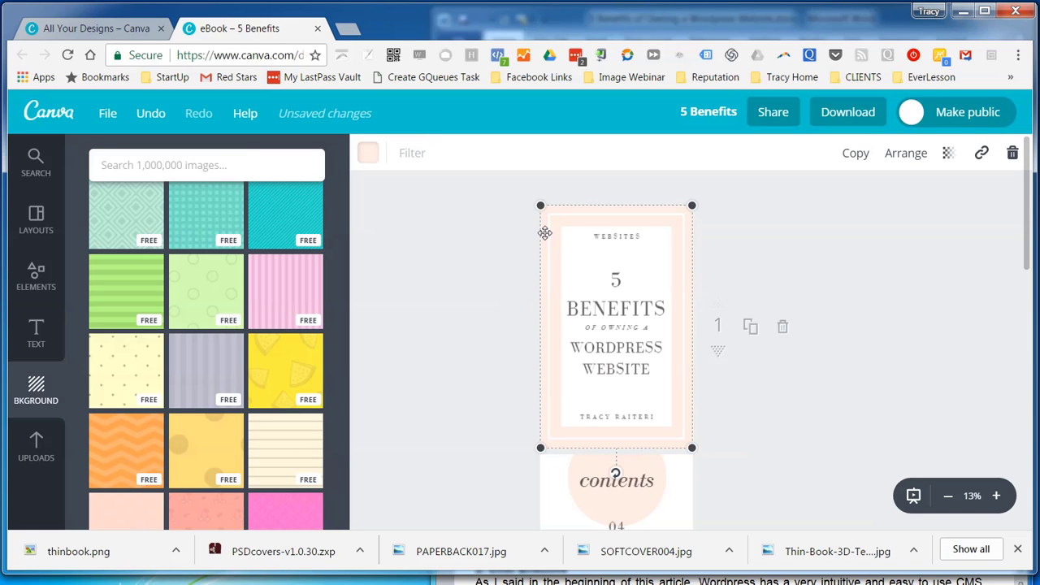
pyautogui.hotkey('ctrl', 'z')
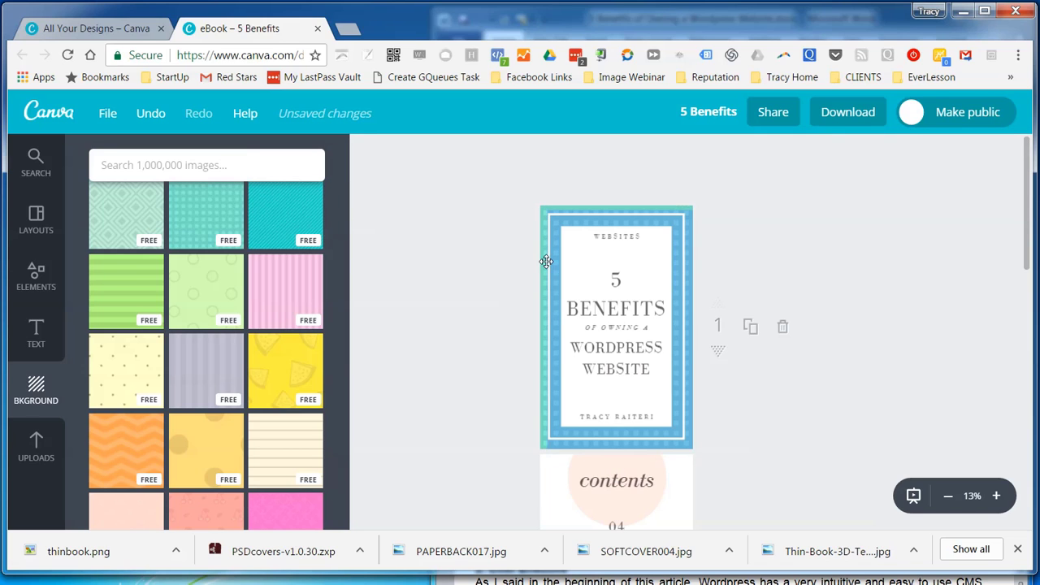
pyautogui.press('Escape')
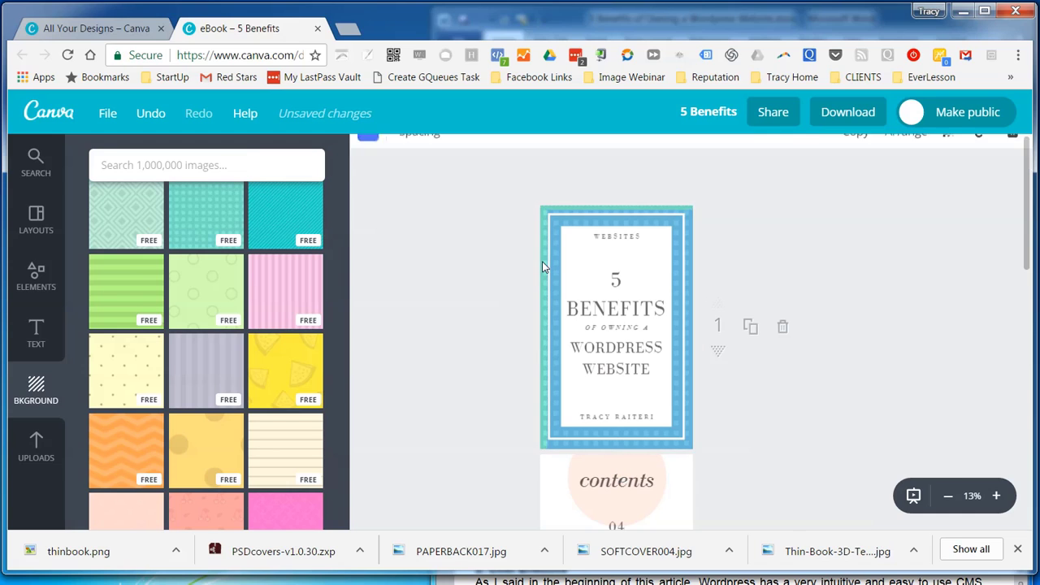
pyautogui.click(544, 262)
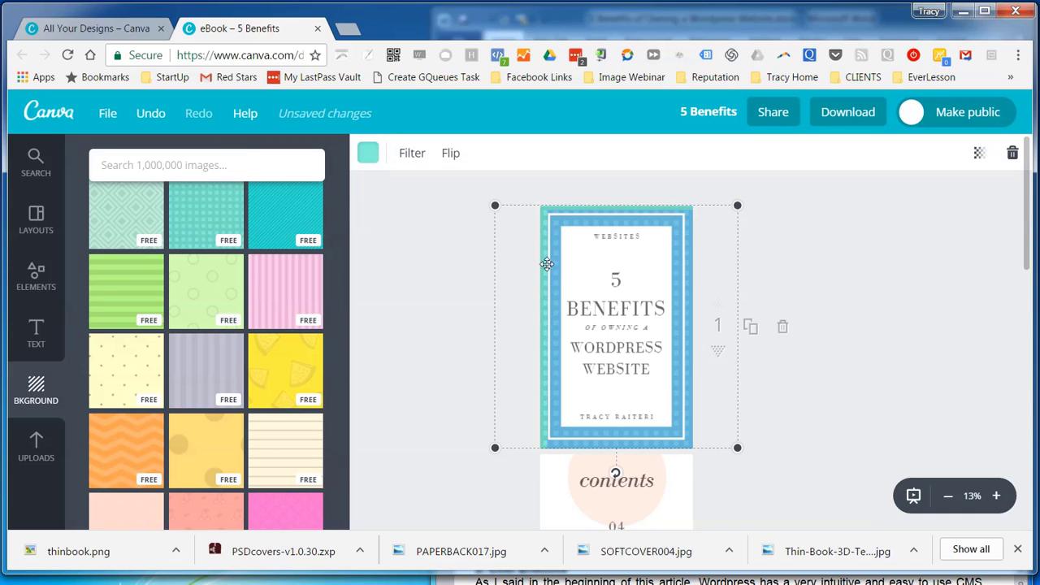
pyautogui.click(551, 271)
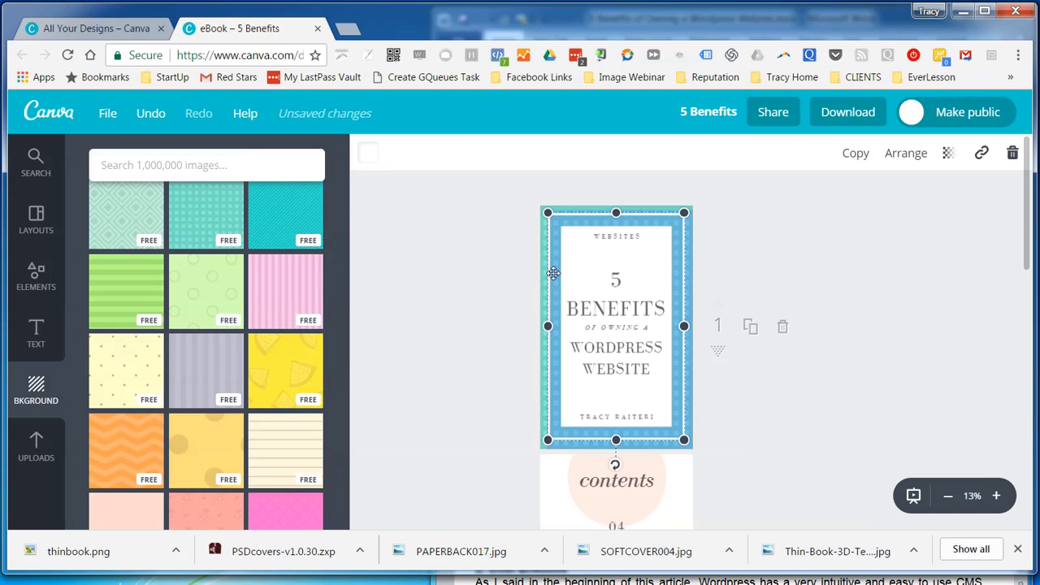
pyautogui.press('Delete')
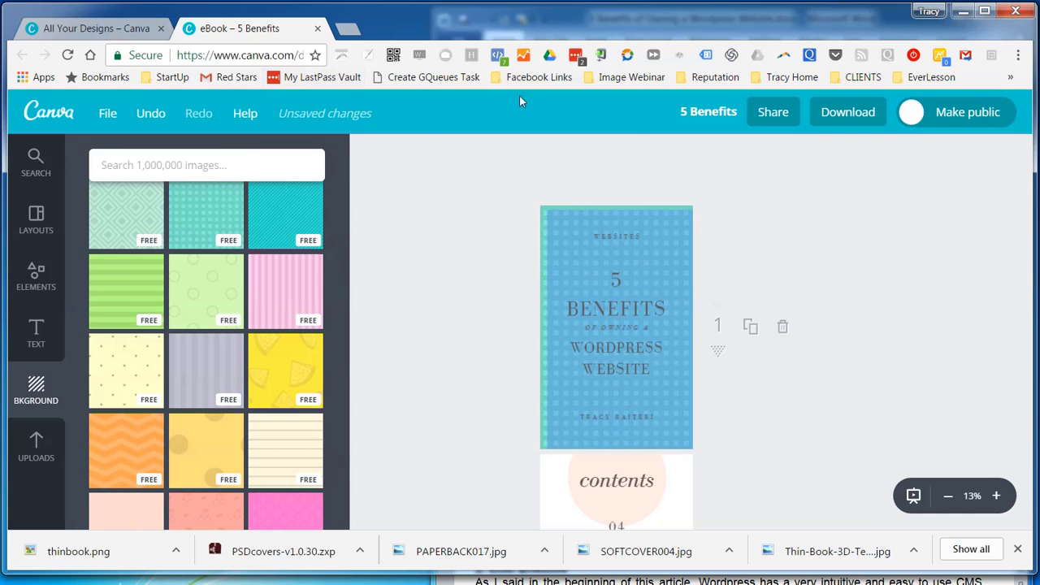
pyautogui.click(151, 113)
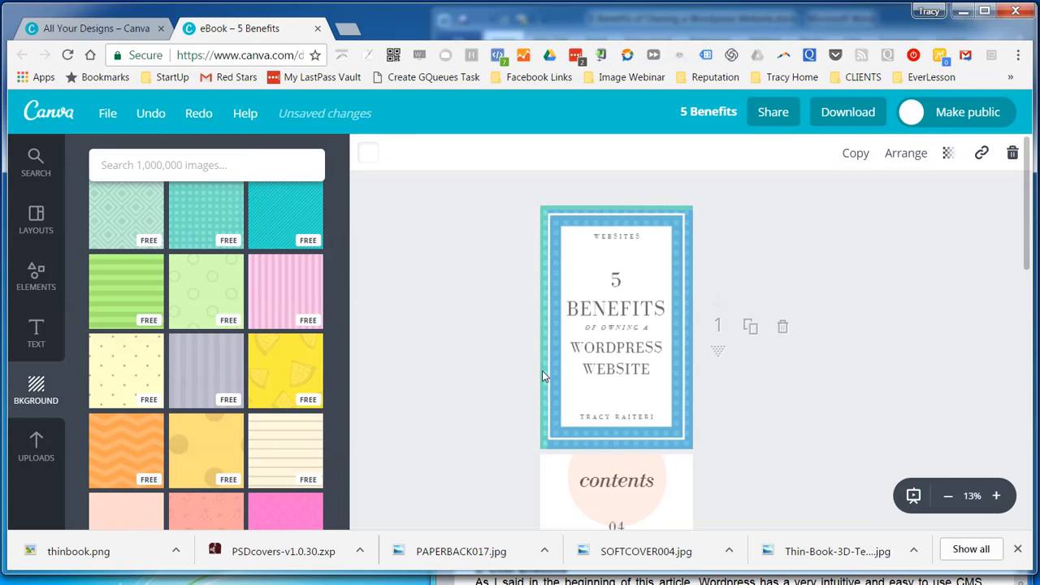
pyautogui.click(741, 263)
# Delete the teal patterned background, then the lavender layer behind the title text.
pyautogui.click(686, 225)
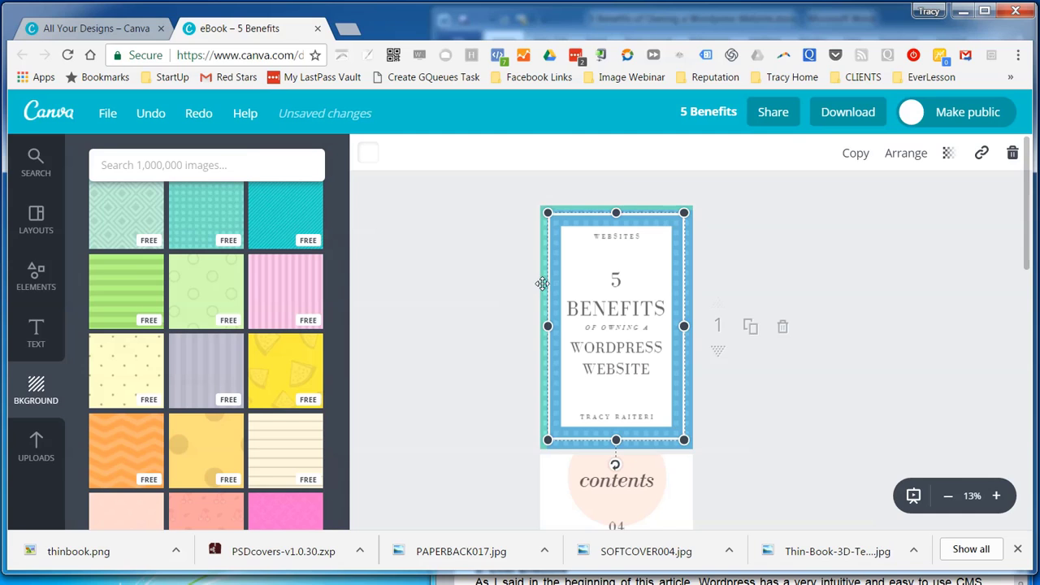
pyautogui.click(542, 284)
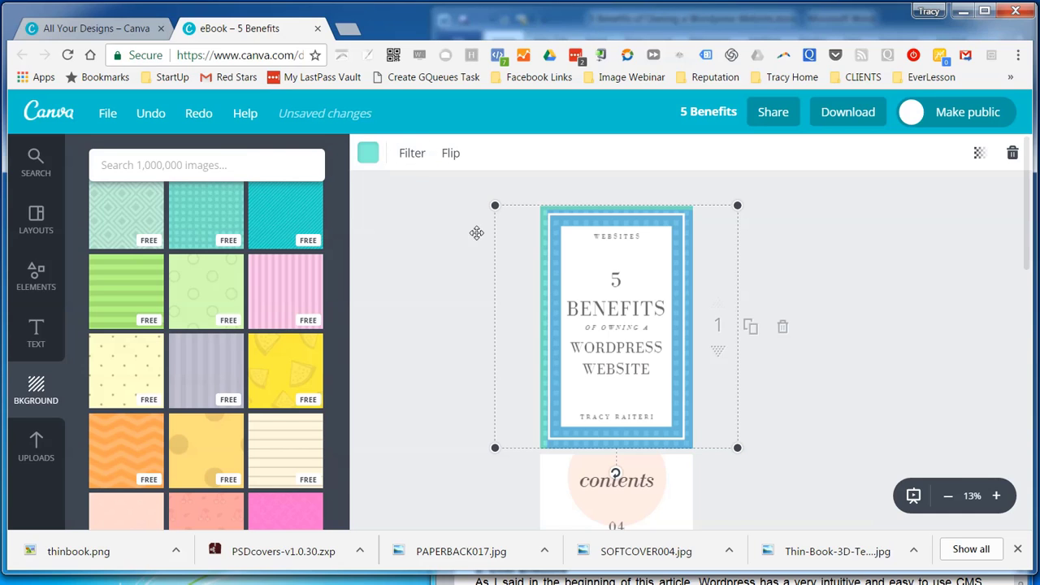
pyautogui.press('Delete')
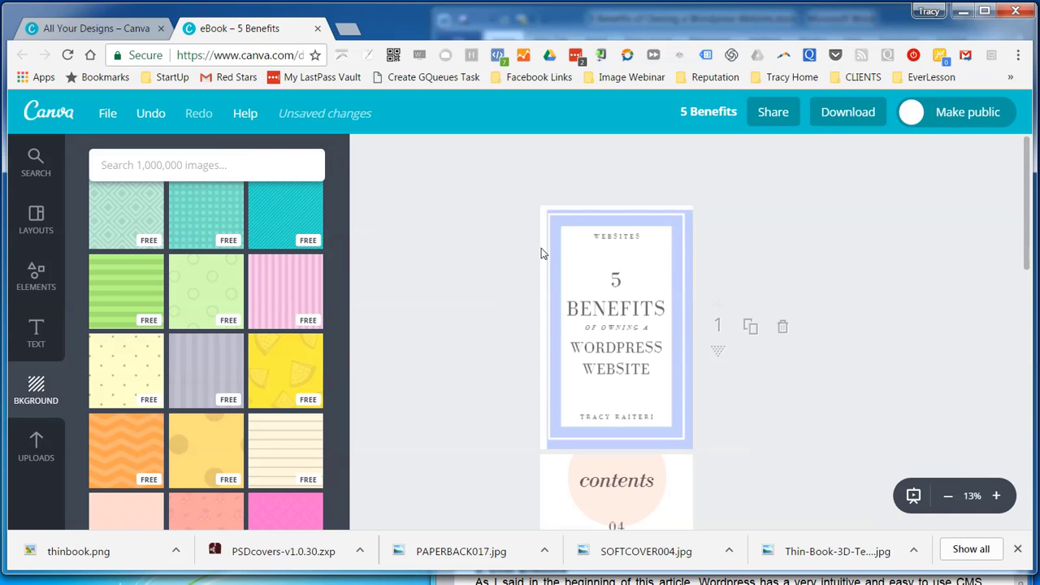
pyautogui.click(689, 225)
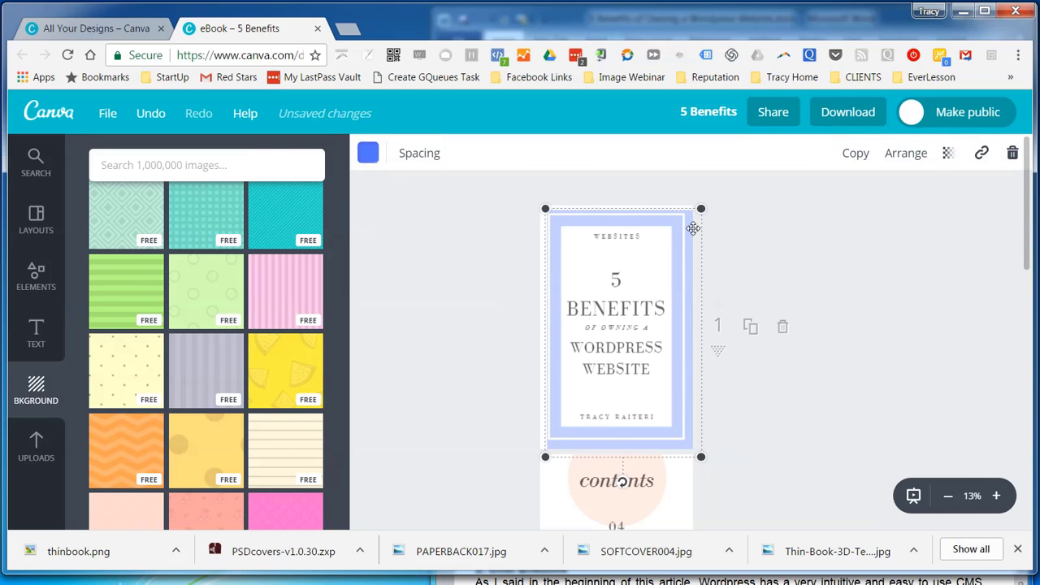
pyautogui.press('Delete')
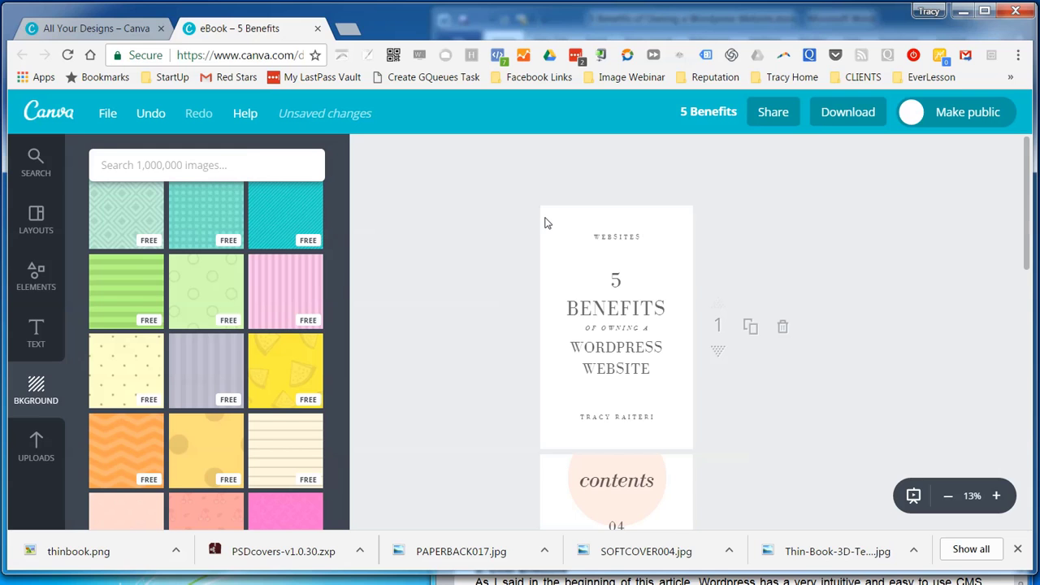
# Place the leaping-whale photo from the 'ocean' search on the cover and resize it to fill the page.
pyautogui.click(180, 165)
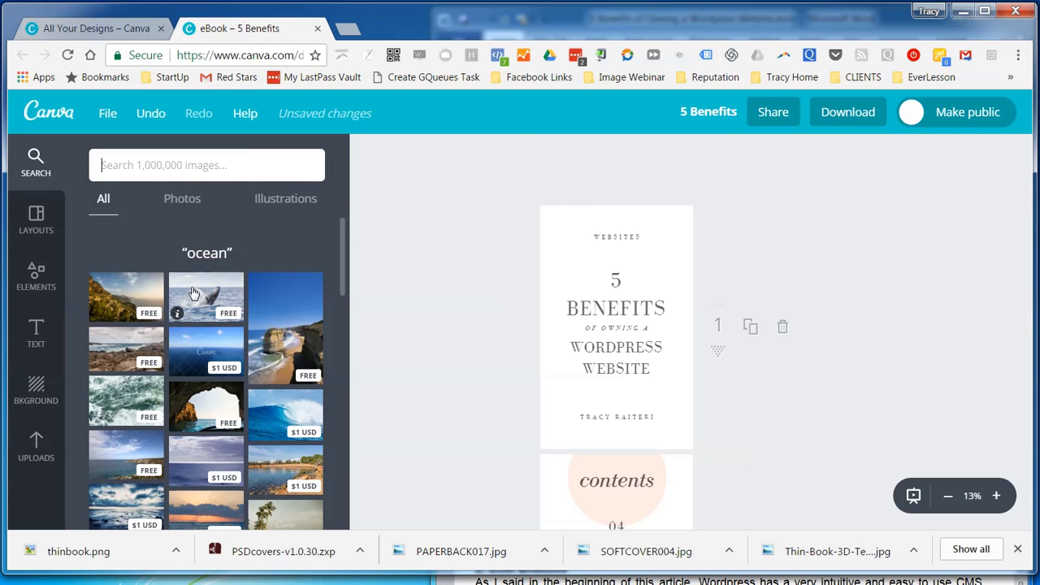
pyautogui.moveTo(194, 292); pyautogui.dragTo(416, 194)
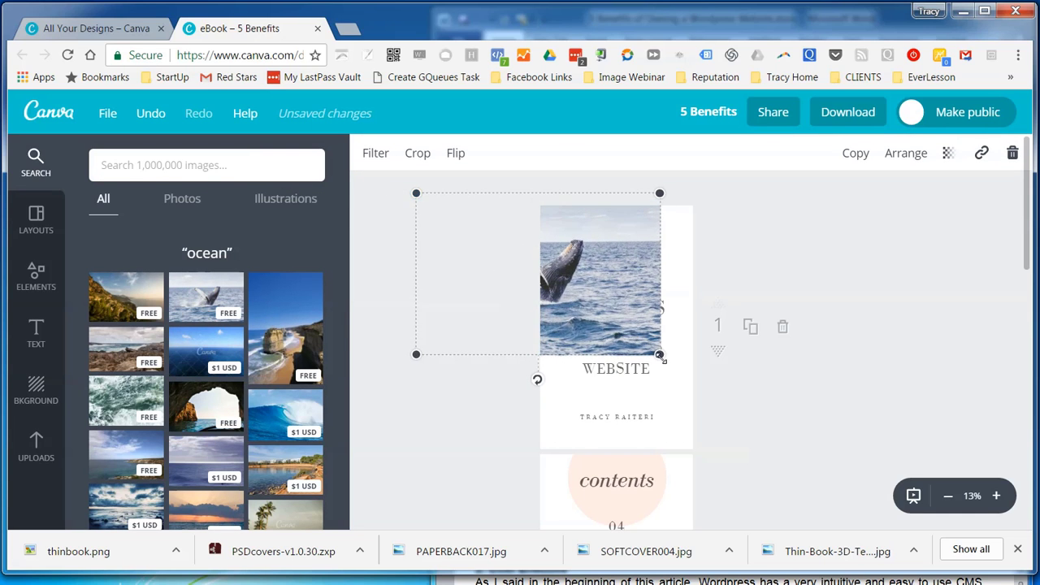
pyautogui.moveTo(664, 358); pyautogui.dragTo(802, 449)
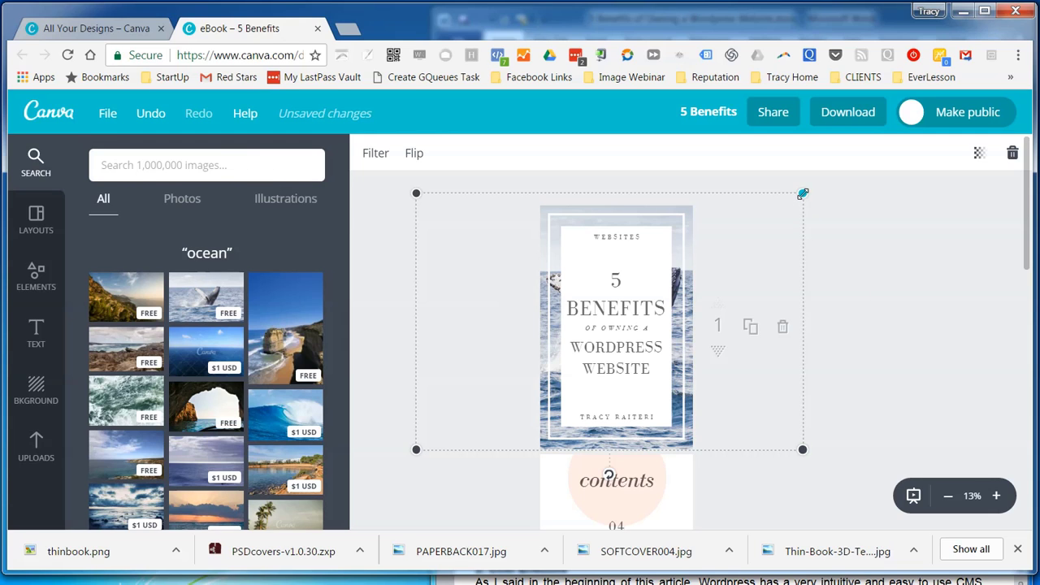
pyautogui.moveTo(803, 194); pyautogui.dragTo(789, 202)
pyautogui.click(876, 289)
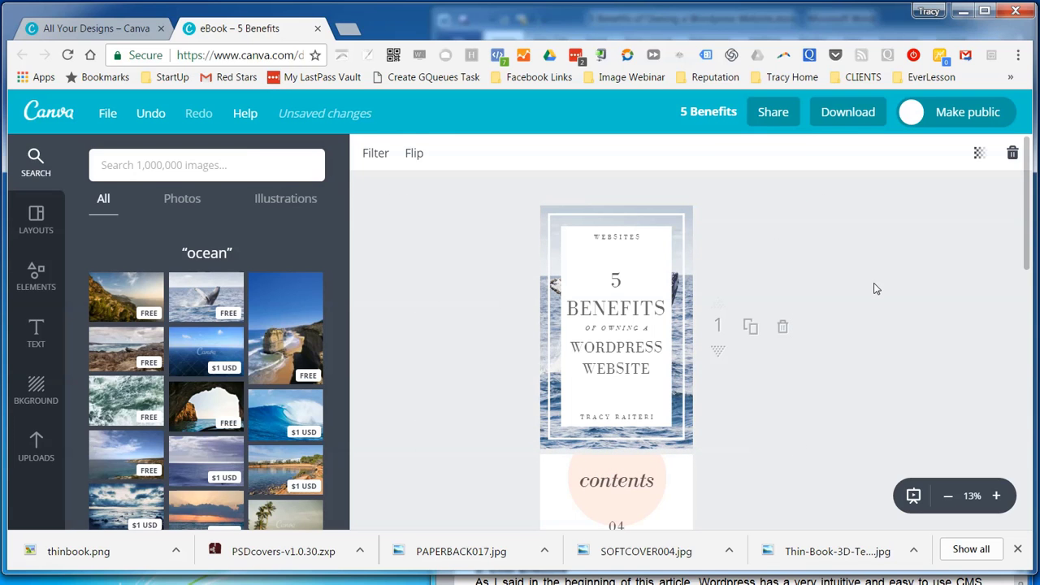
pyautogui.scroll(-2, 865, 321)
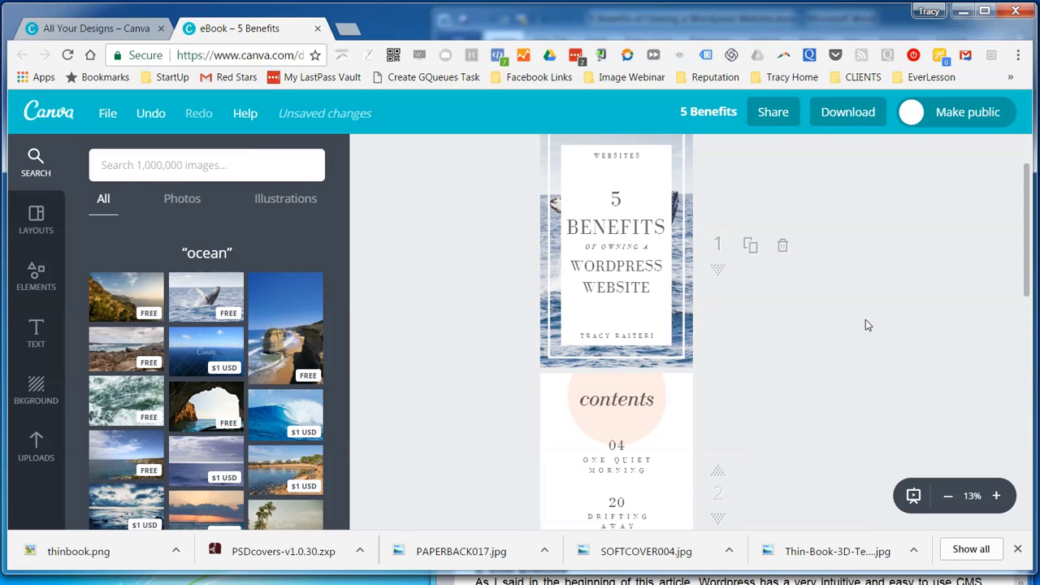
pyautogui.scroll(-4, 866, 320)
pyautogui.scroll(3, 866, 320)
pyautogui.scroll(-1, 866, 319)
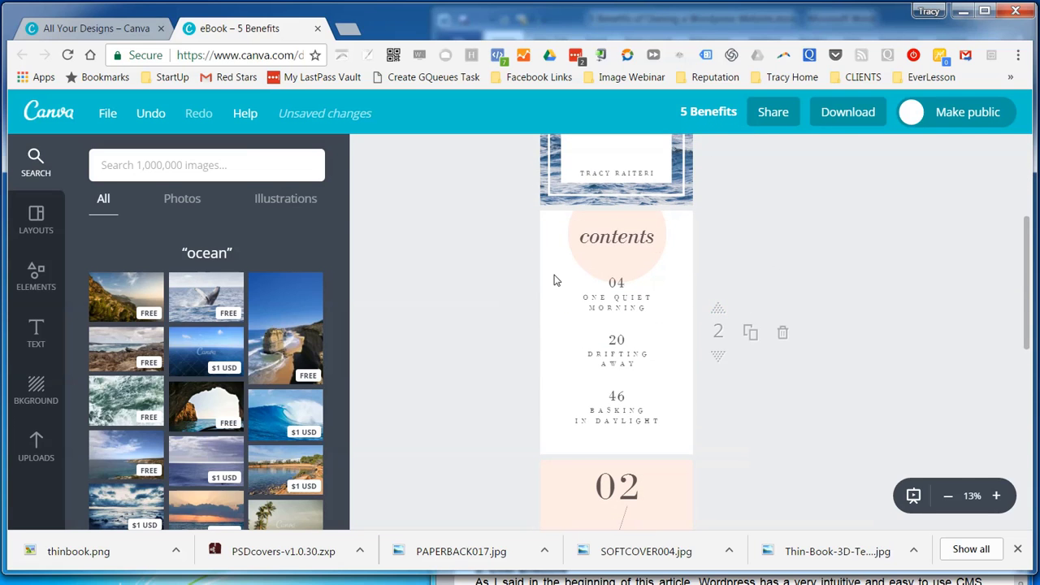
pyautogui.click(601, 261)
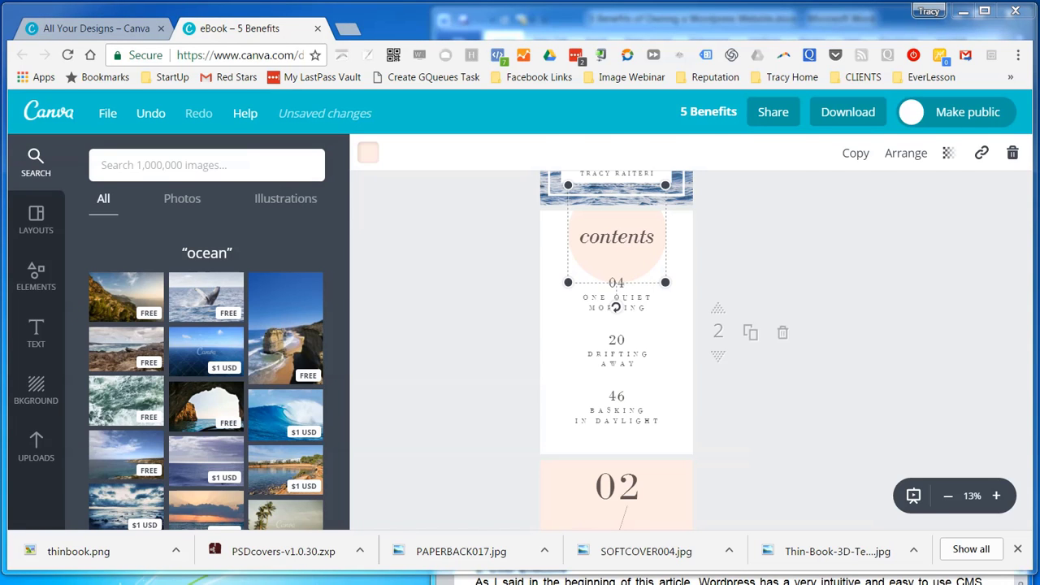
pyautogui.hotkey('alt', 'Tab')
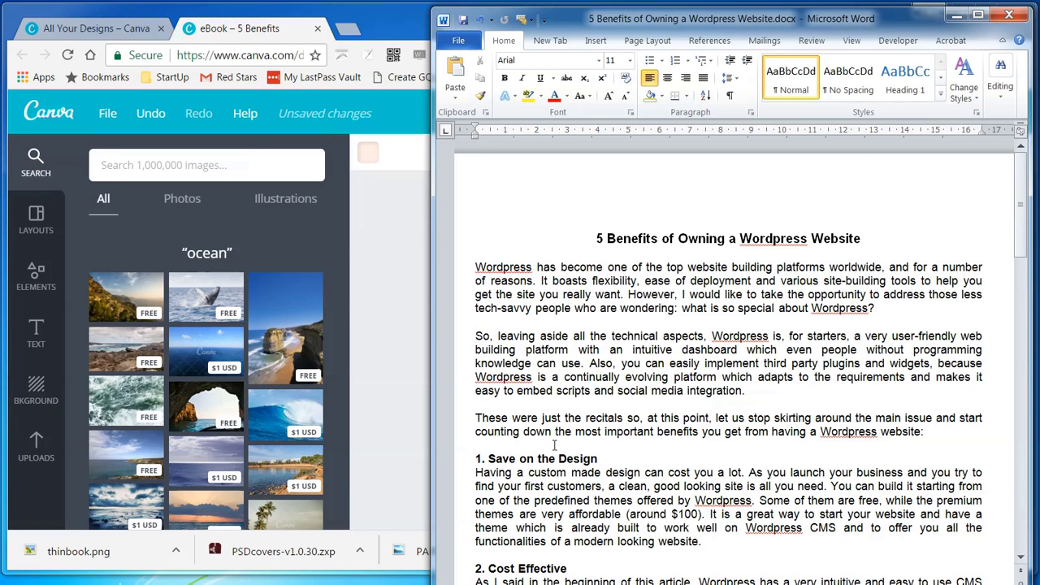
pyautogui.click(569, 458)
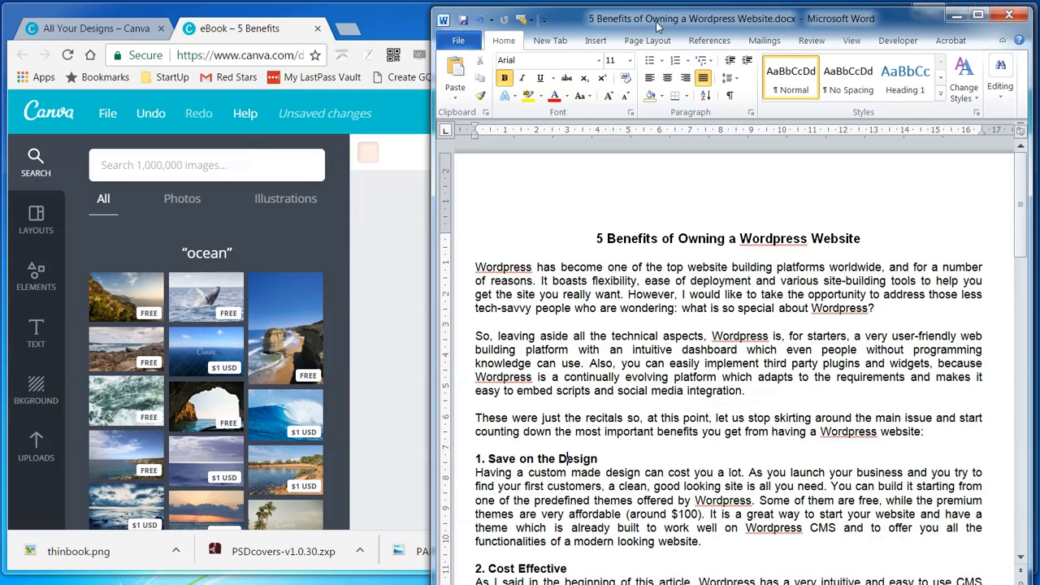
pyautogui.moveTo(658, 20); pyautogui.dragTo(861, 26)
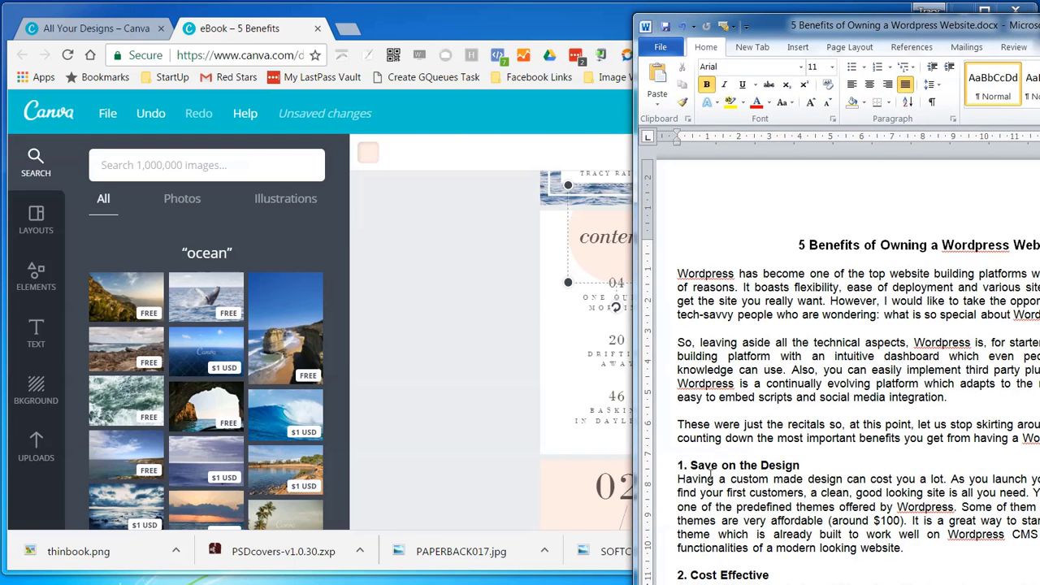
pyautogui.click(549, 27)
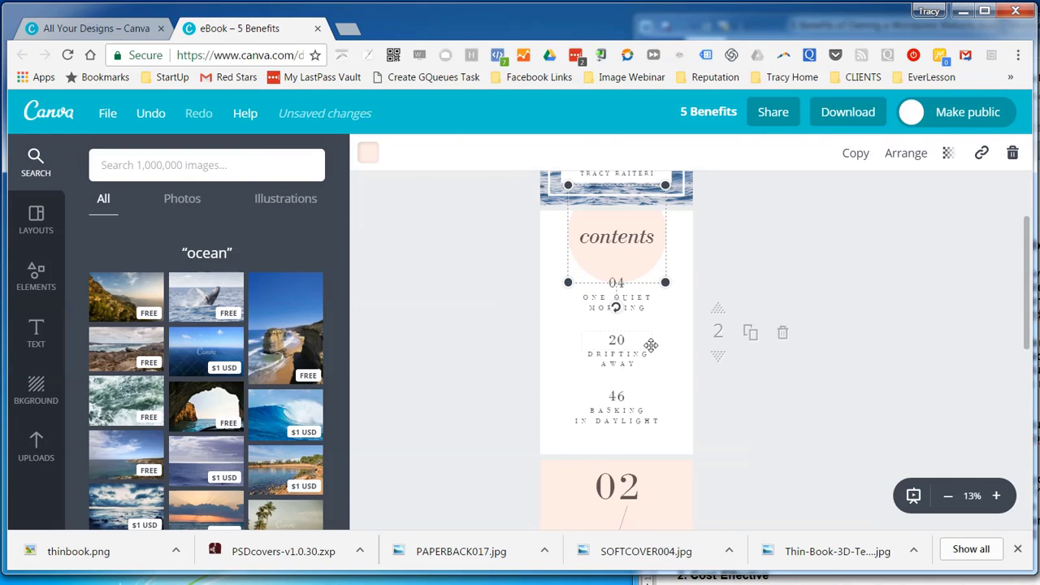
# Replace the word CHAPTER on the divider page with BENEFIT.
pyautogui.click(778, 431)
pyautogui.scroll(-3, 778, 431)
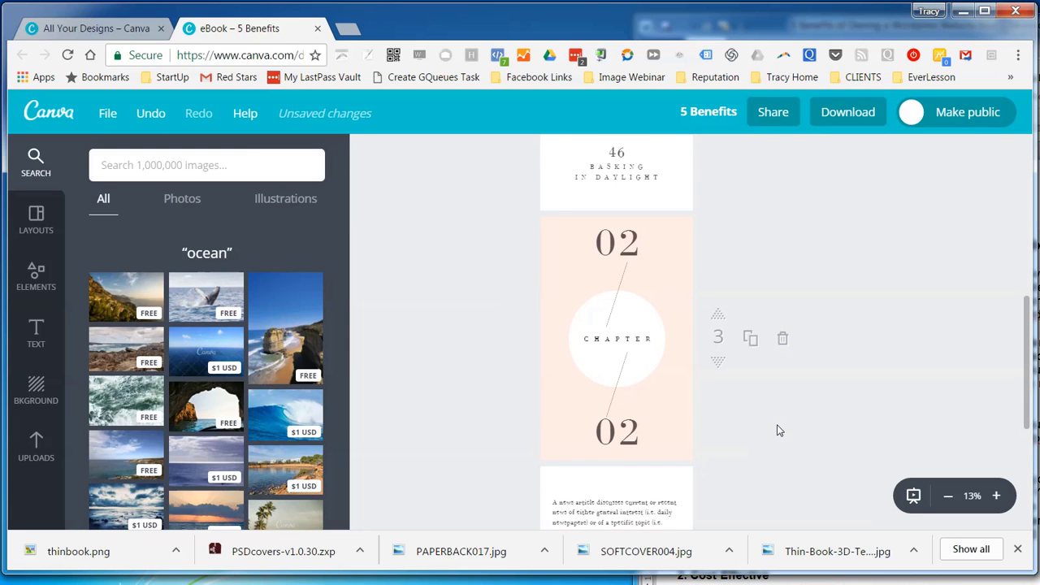
pyautogui.click(673, 422)
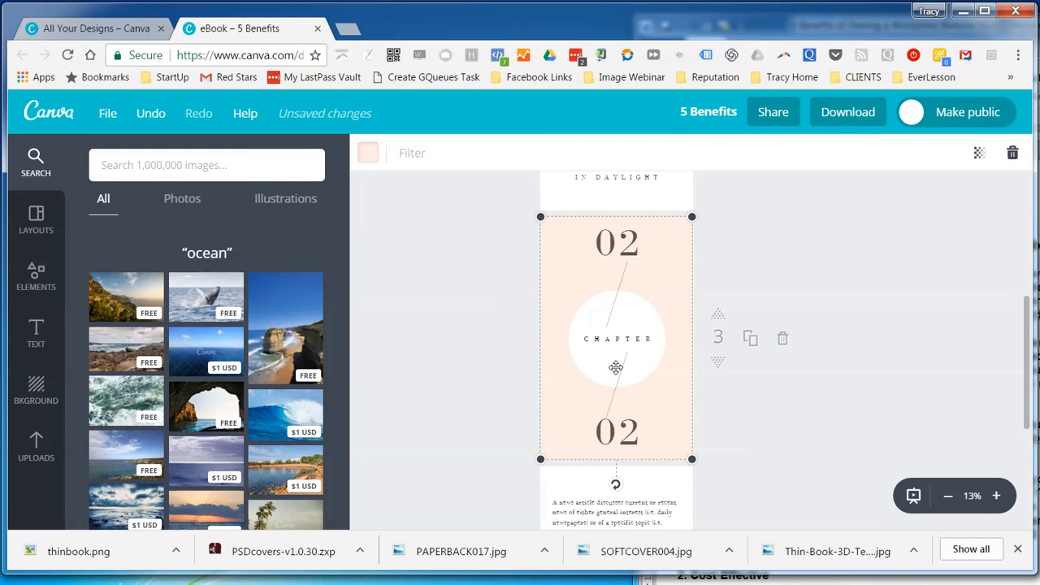
pyautogui.click(621, 252)
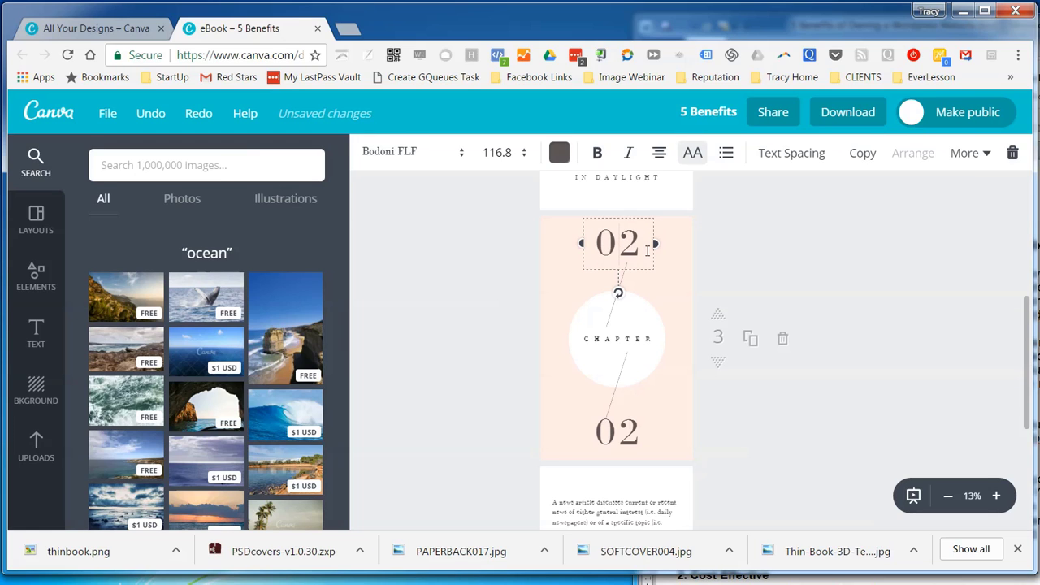
pyautogui.doubleClick(617, 339)
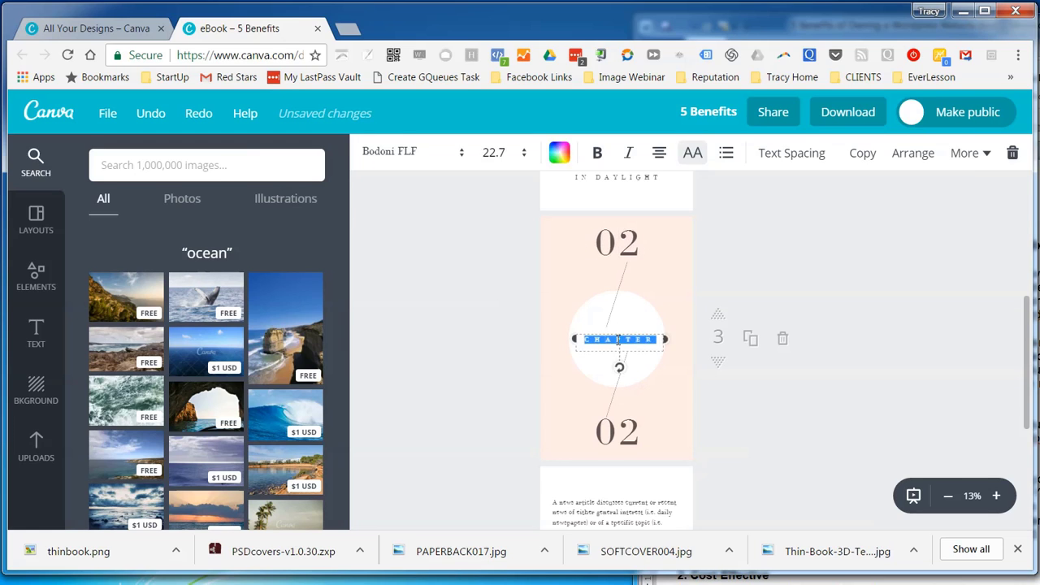
pyautogui.hotkey('alt', 'Tab')
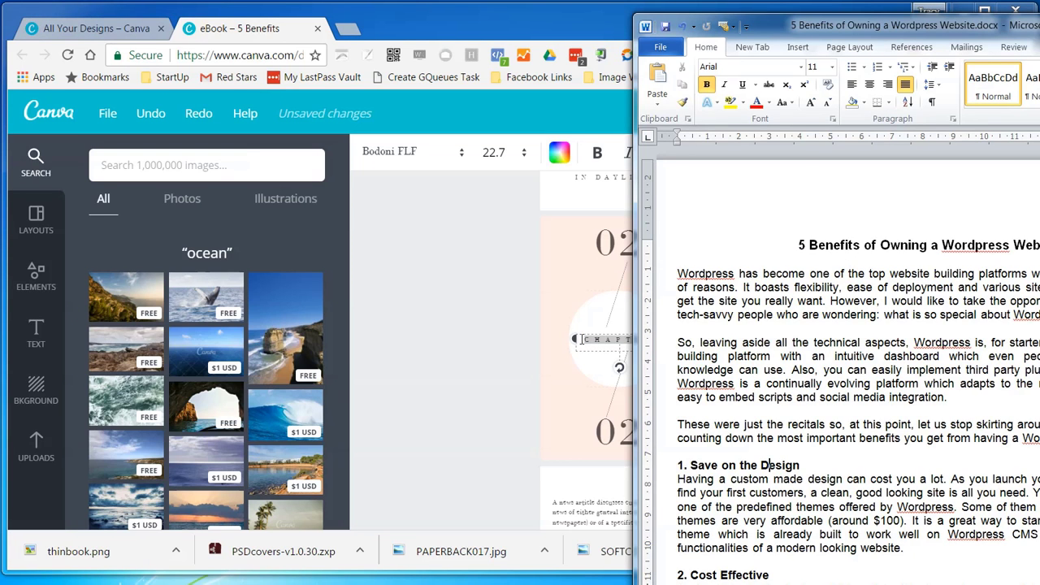
pyautogui.click(611, 350)
pyautogui.doubleClick(613, 341)
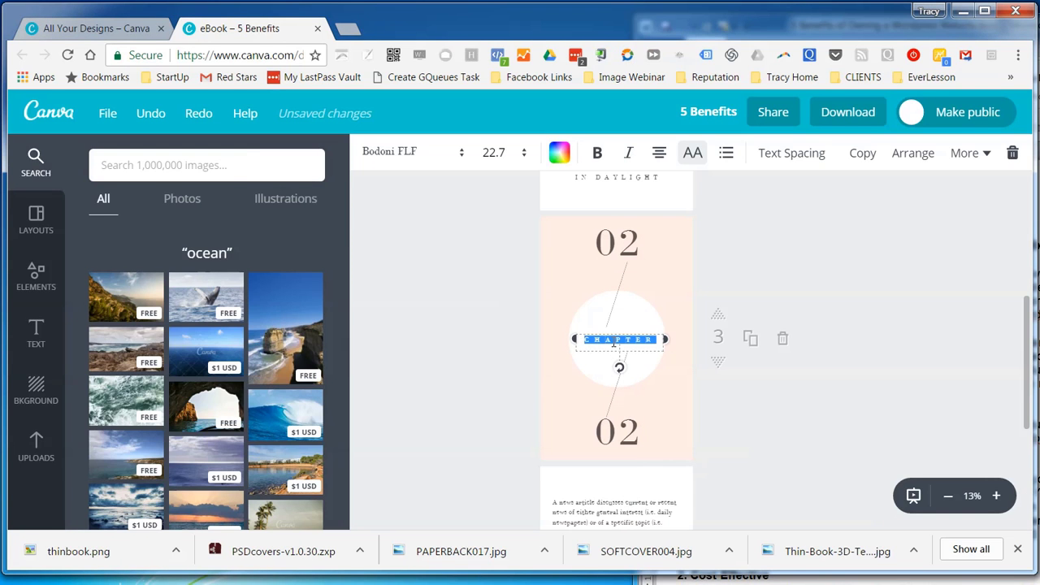
pyautogui.press('BackSpace')
pyautogui.write('BENEFIT')
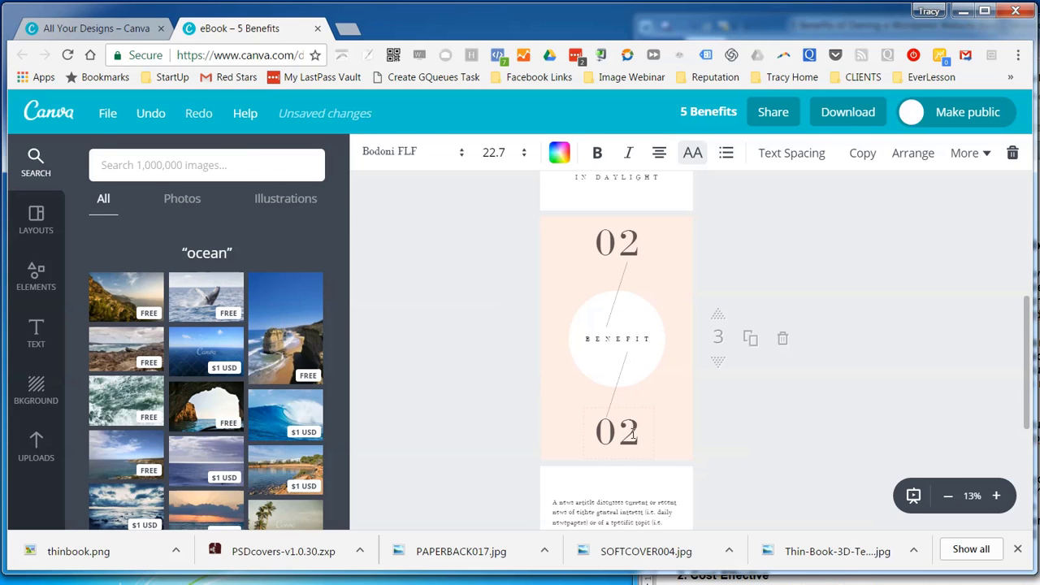
# Change both the bottom and top 02 numbers to 01.
pyautogui.click(626, 432)
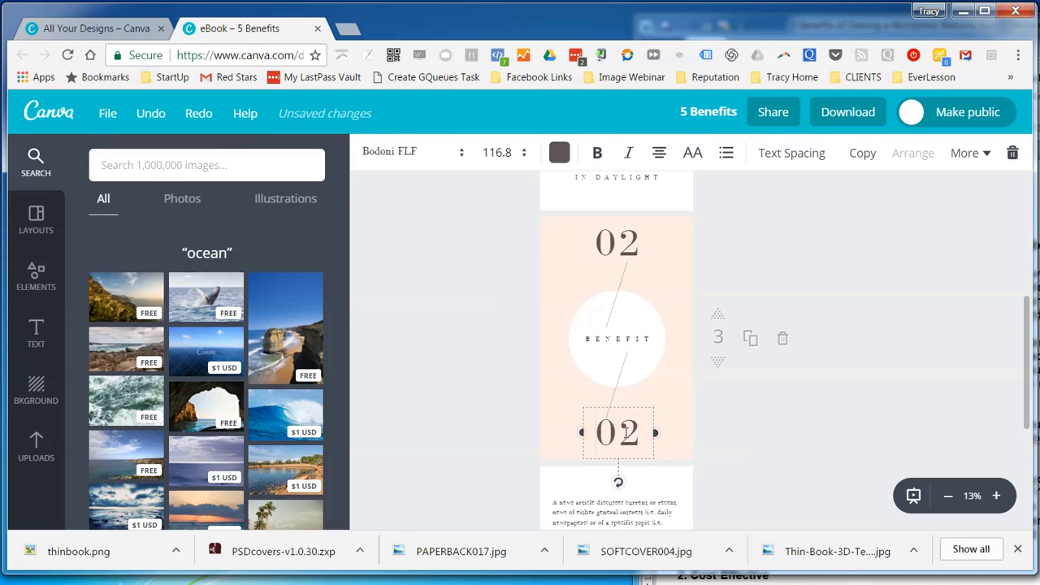
pyautogui.press('BackSpace')
pyautogui.write('1')
pyautogui.click(624, 245)
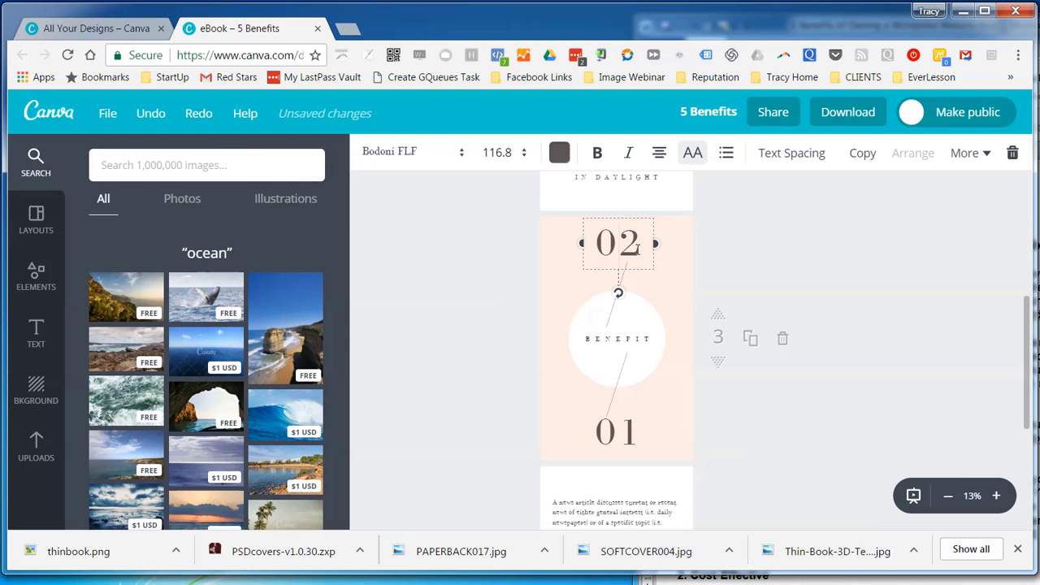
pyautogui.press('BackSpace')
pyautogui.write('1')
pyautogui.click(664, 282)
# Set the divider page background to a light blue-grey custom colour.
pyautogui.click(557, 426)
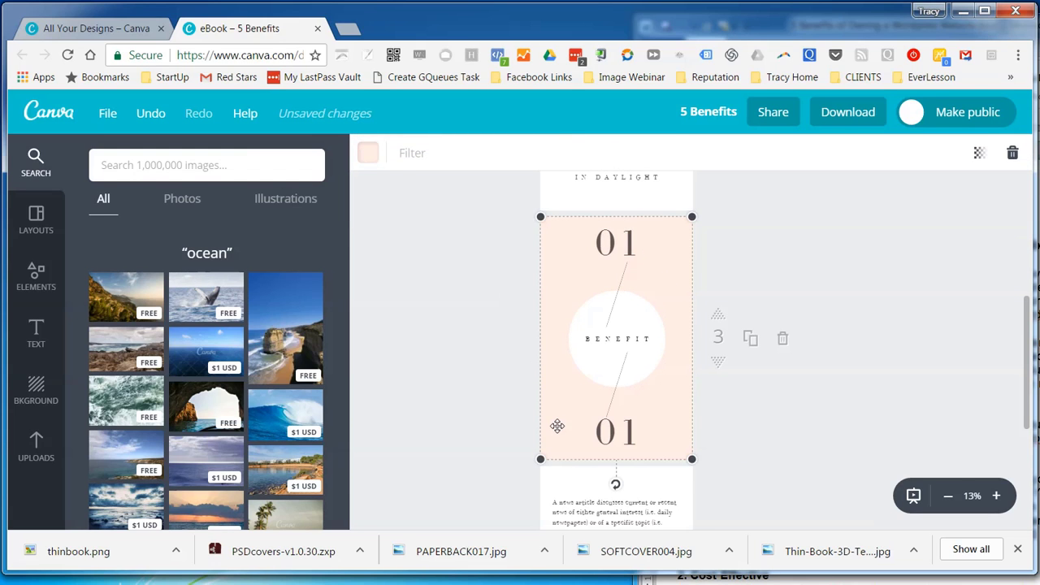
pyautogui.click(367, 153)
pyautogui.click(379, 231)
pyautogui.click(457, 233)
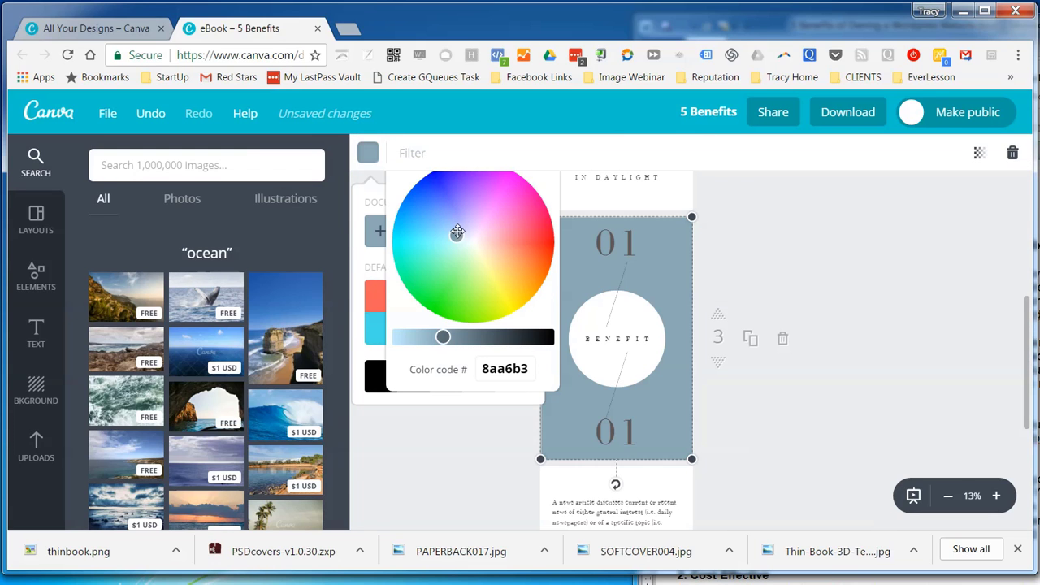
pyautogui.moveTo(458, 233); pyautogui.dragTo(452, 233)
pyautogui.moveTo(442, 337); pyautogui.dragTo(430, 336)
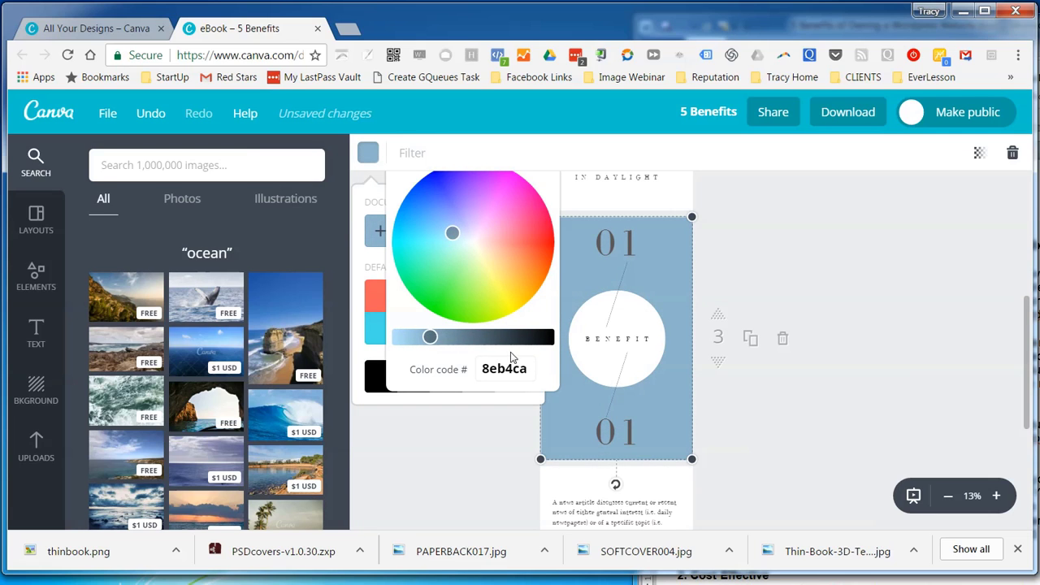
pyautogui.click(886, 356)
pyautogui.scroll(4, 887, 356)
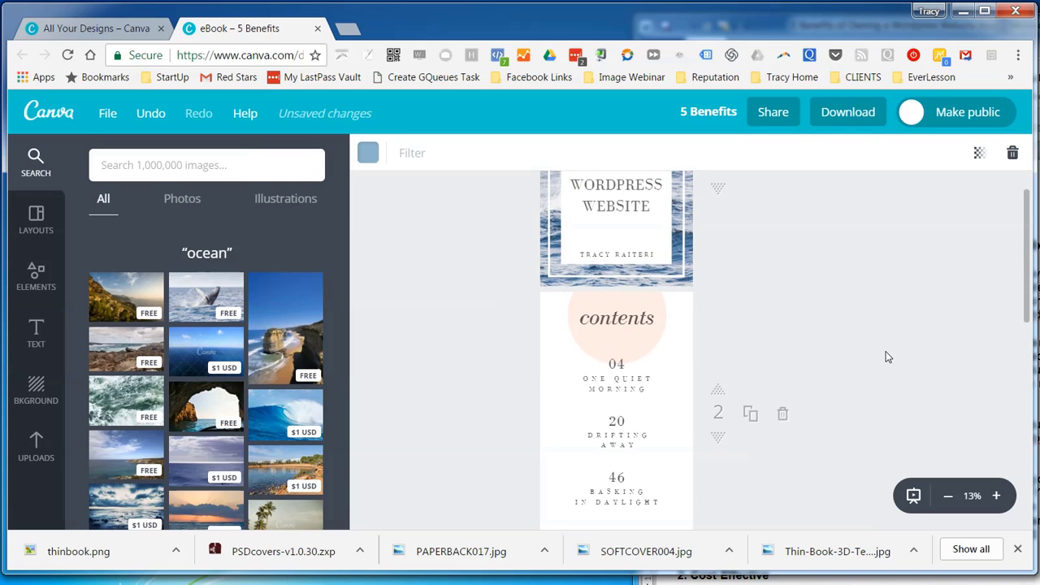
pyautogui.scroll(2, 887, 357)
pyautogui.scroll(-5, 664, 392)
pyautogui.scroll(3, 655, 339)
pyautogui.scroll(-1, 655, 339)
# Recolour the peach circle behind 'contents' with the blue document colour.
pyautogui.click(619, 260)
pyautogui.click(621, 259)
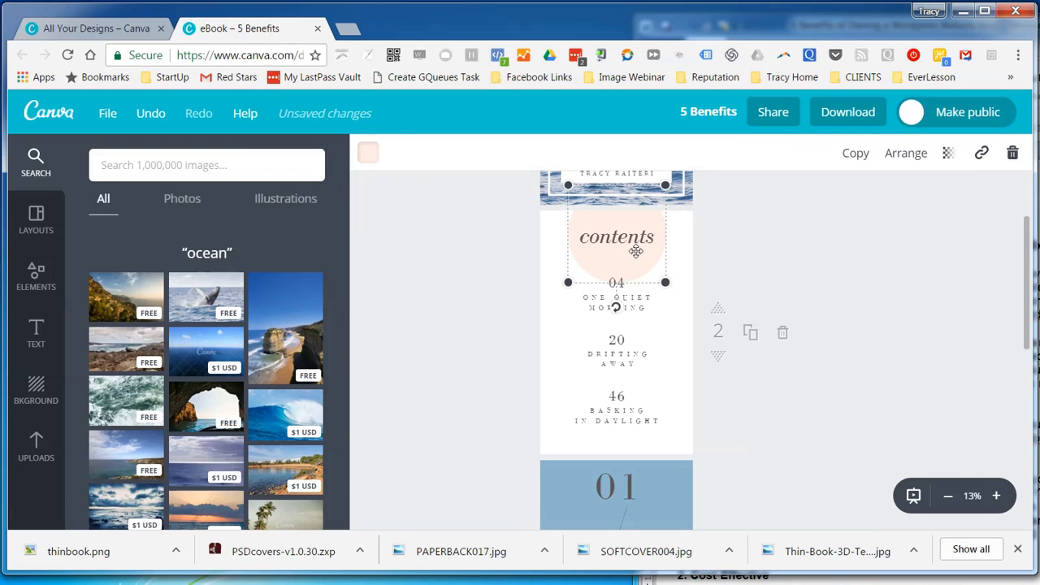
pyautogui.click(368, 153)
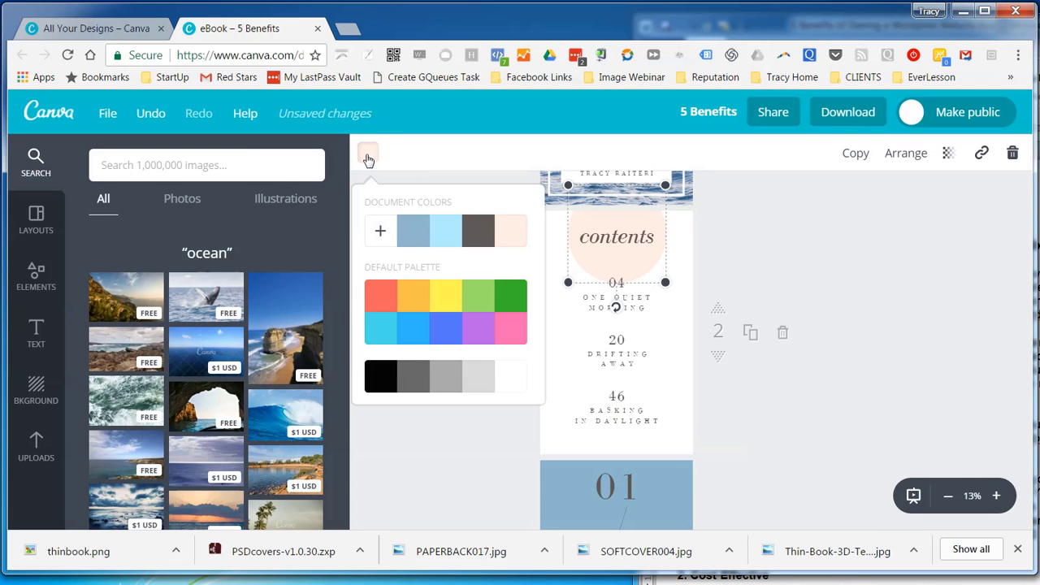
pyautogui.click(412, 236)
pyautogui.scroll(2, 898, 282)
pyautogui.scroll(-5, 897, 283)
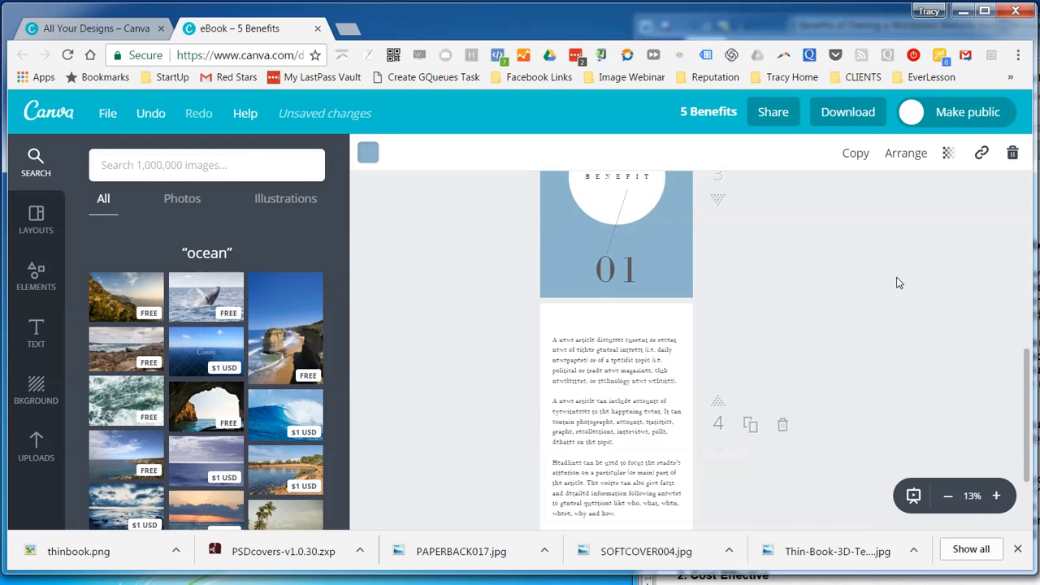
pyautogui.scroll(1, 854, 272)
pyautogui.scroll(-3, 808, 347)
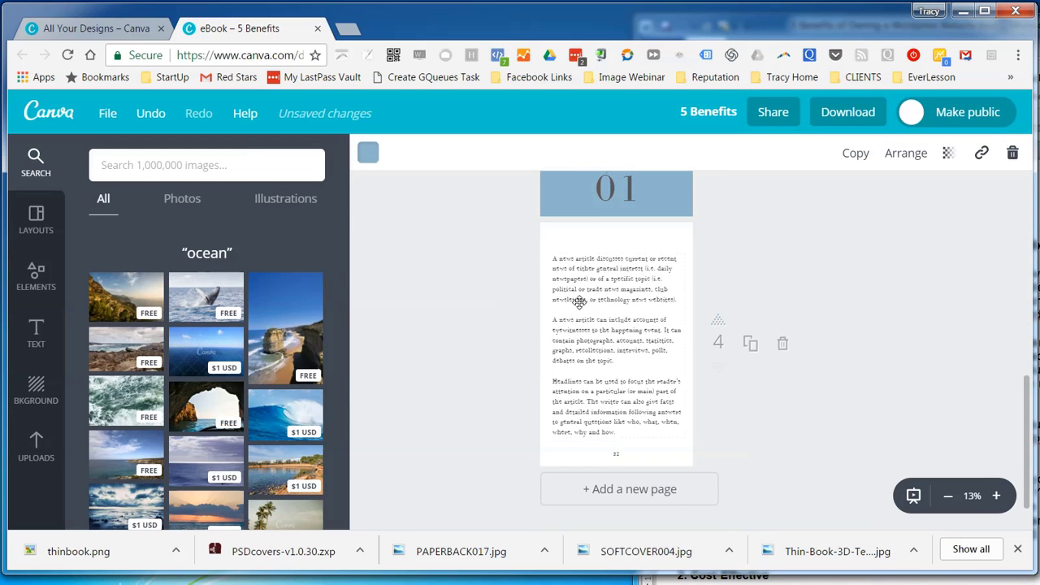
# Compare the page 4 article text with the Word document's article.
pyautogui.click(579, 302)
pyautogui.scroll(3, 581, 302)
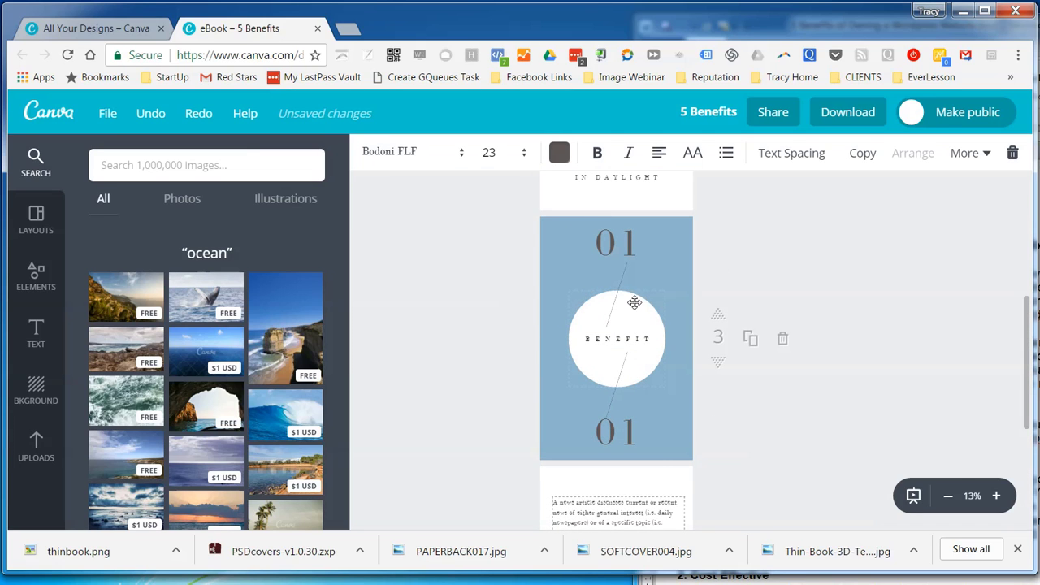
pyautogui.scroll(-1, 634, 494)
pyautogui.scroll(-2, 633, 494)
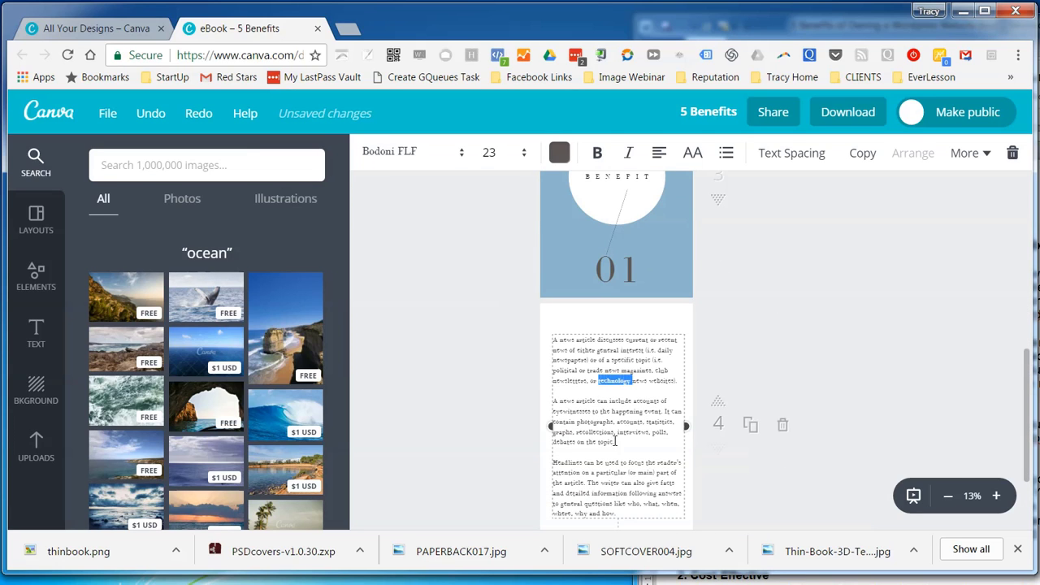
pyautogui.hotkey('alt', 'Tab')
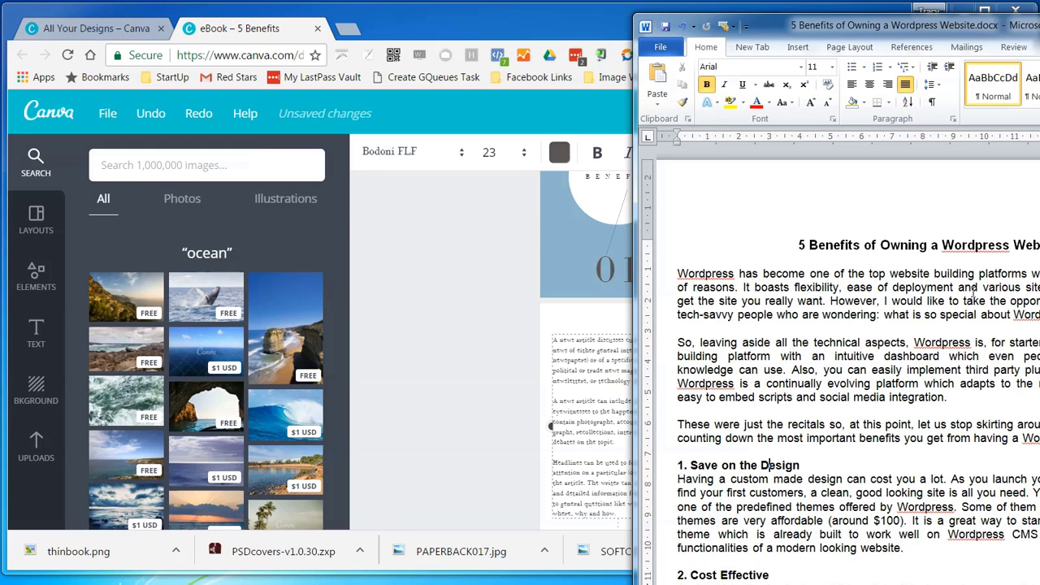
pyautogui.click(567, 379)
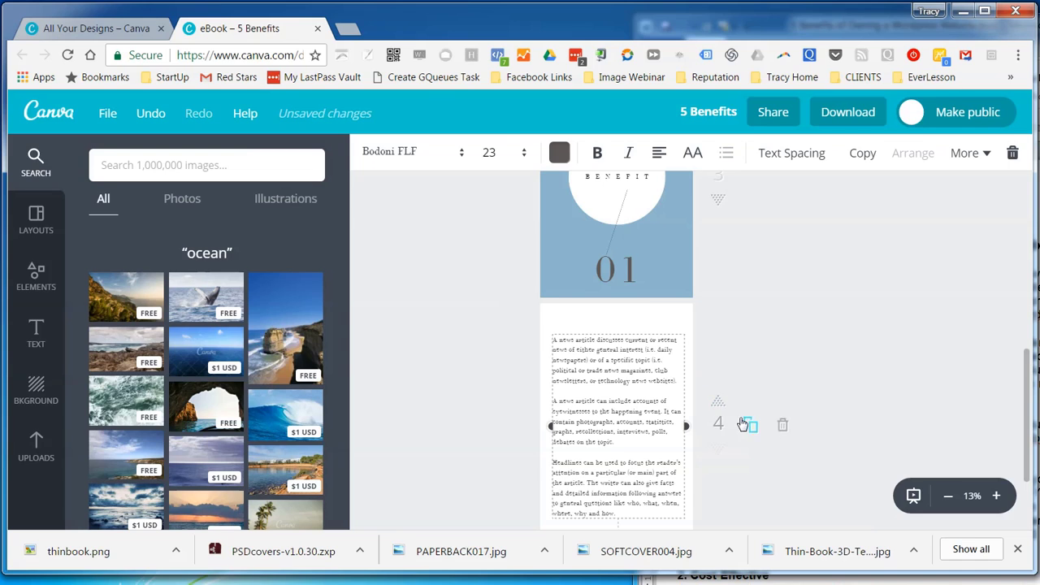
pyautogui.scroll(3, 698, 389)
pyautogui.scroll(-3, 659, 377)
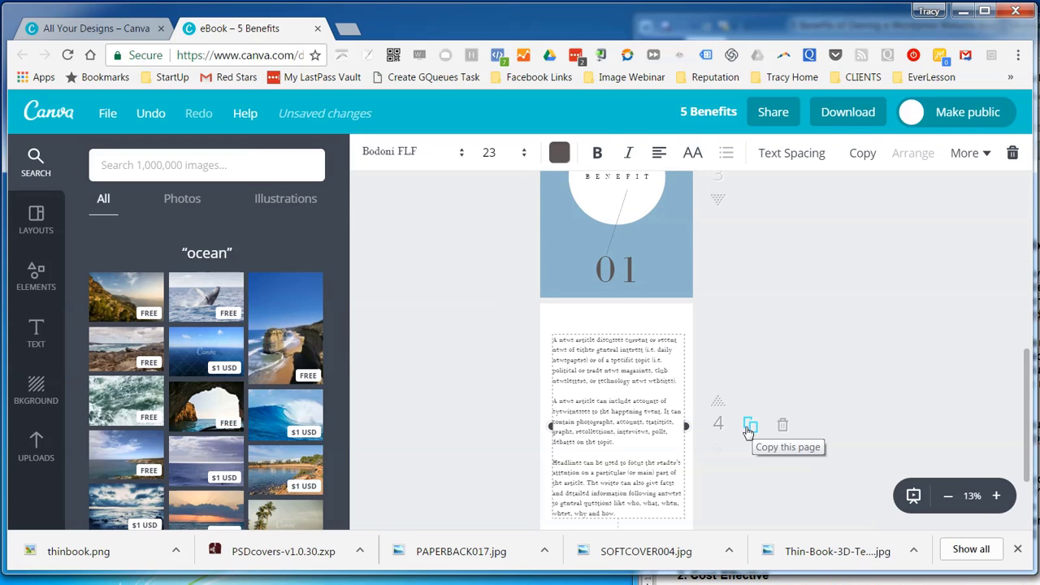
pyautogui.click(755, 313)
pyautogui.scroll(2, 715, 406)
pyautogui.scroll(-2, 724, 455)
pyautogui.scroll(2, 748, 480)
pyautogui.scroll(-1, 715, 487)
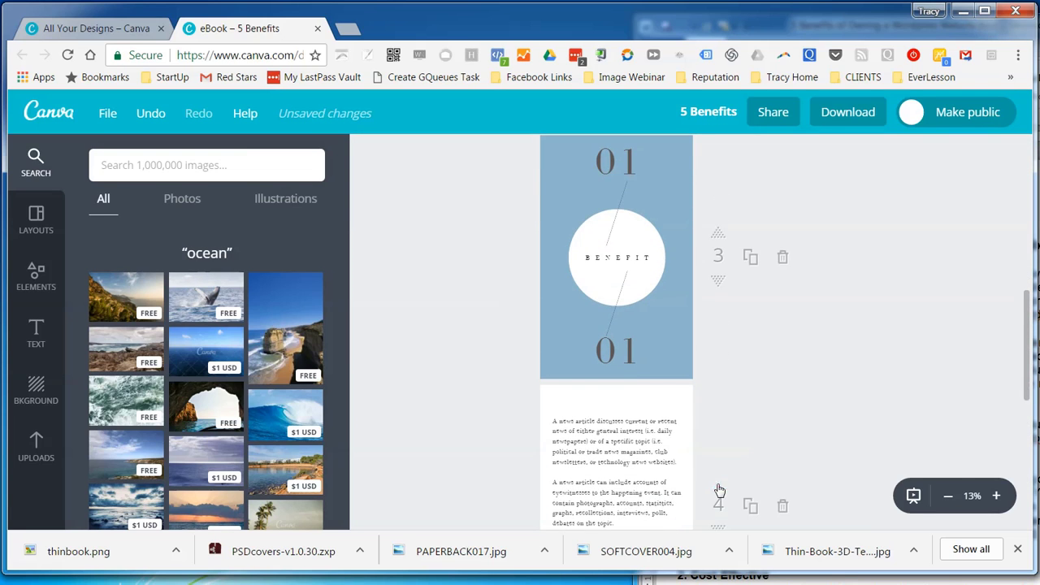
pyautogui.scroll(-5, 728, 325)
pyautogui.scroll(1, 729, 285)
pyautogui.scroll(2, 650, 276)
# Clear page 3's placeholder text and select the article's first three paragraphs in Word.
pyautogui.click(598, 270)
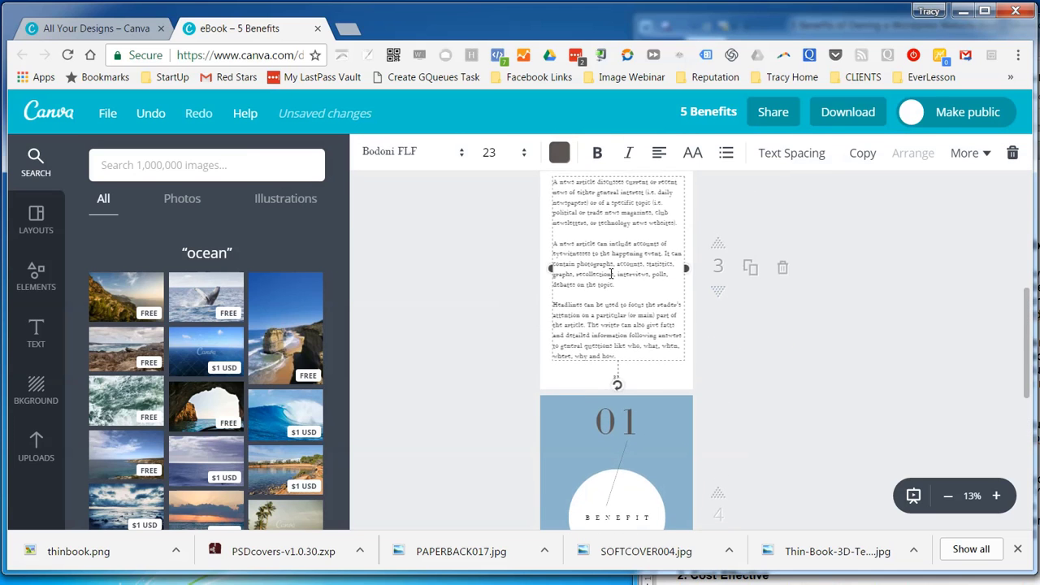
pyautogui.scroll(2, 593, 325)
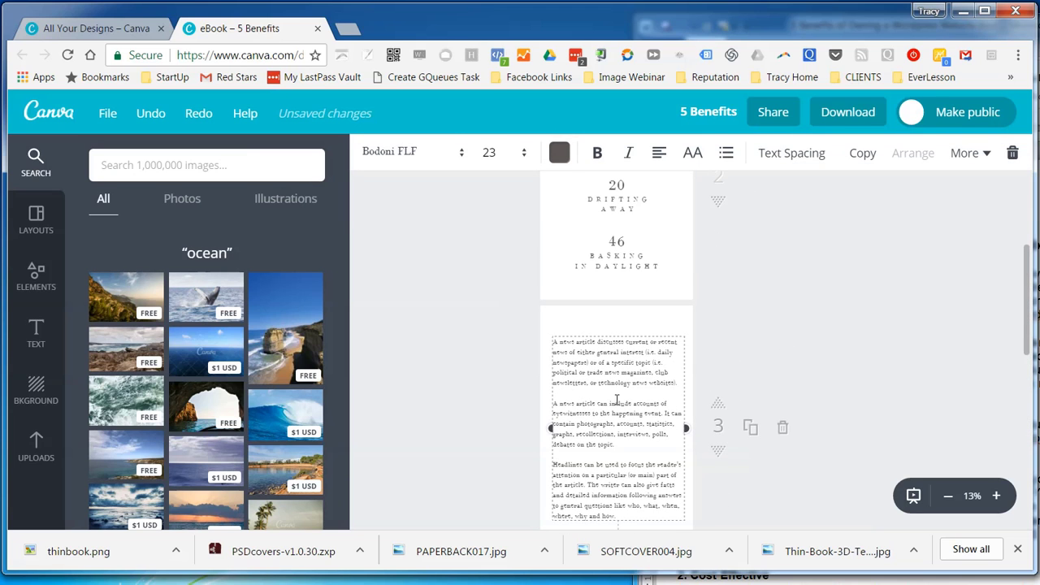
pyautogui.hotkey('ctrl', 'a')
pyautogui.press('BackSpace')
pyautogui.hotkey('alt', 'Tab')
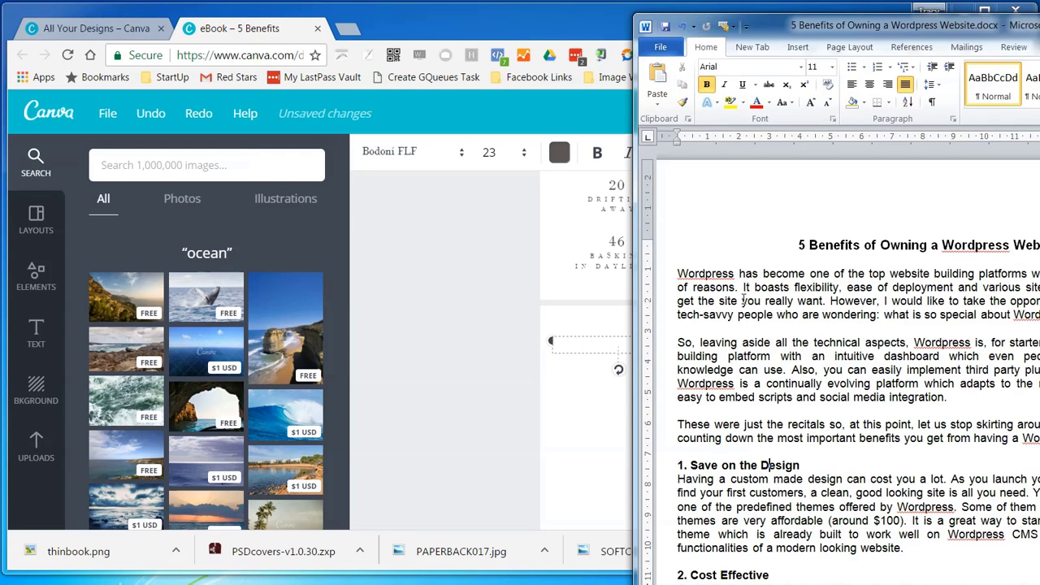
pyautogui.moveTo(672, 277); pyautogui.dragTo(1015, 439)
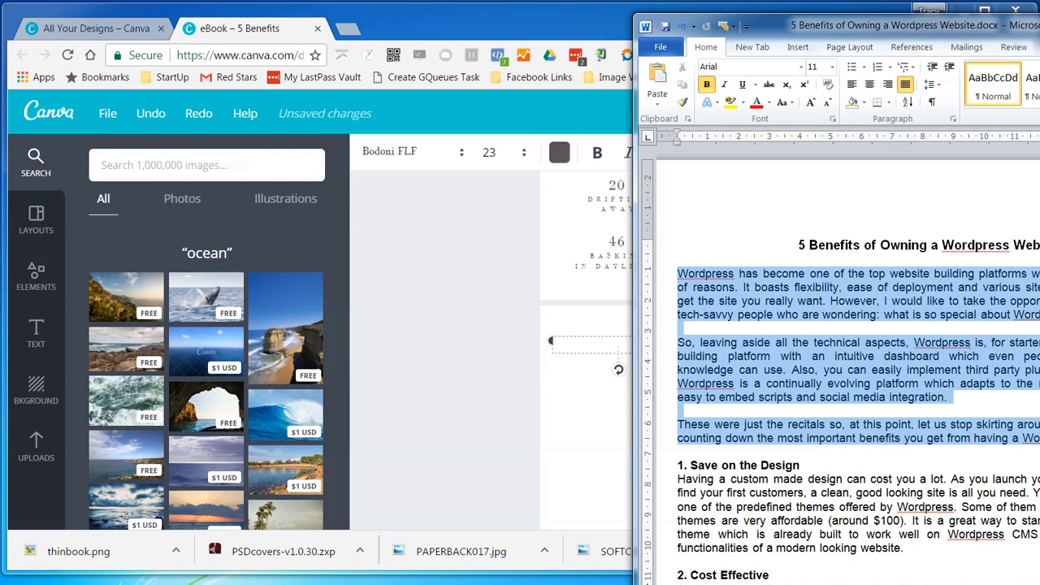
pyautogui.click(575, 349)
# Restore page 3's placeholder, then paste the Wordpress paragraphs over all of it.
pyautogui.click(591, 343)
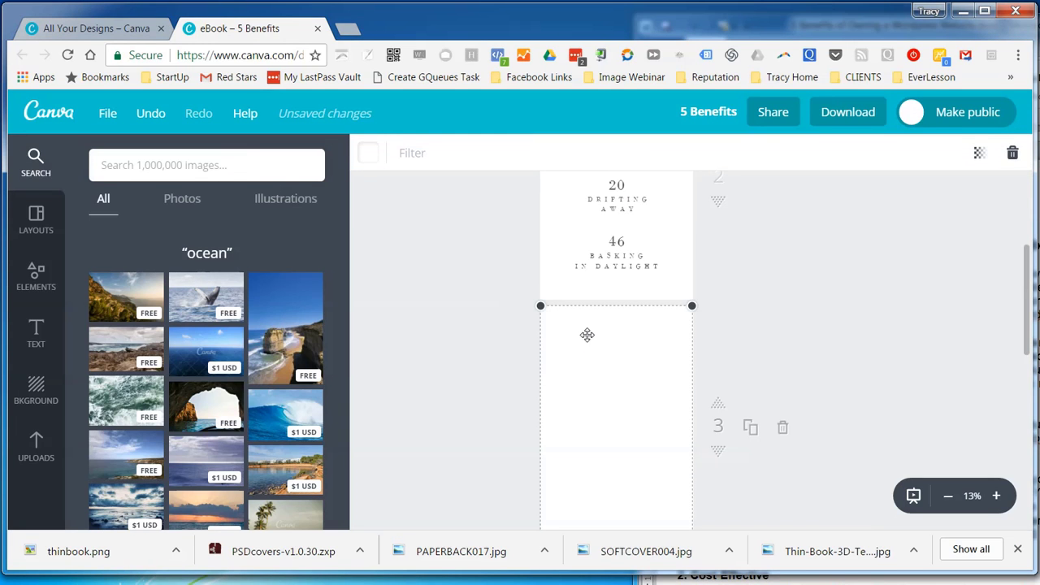
pyautogui.scroll(1, 595, 373)
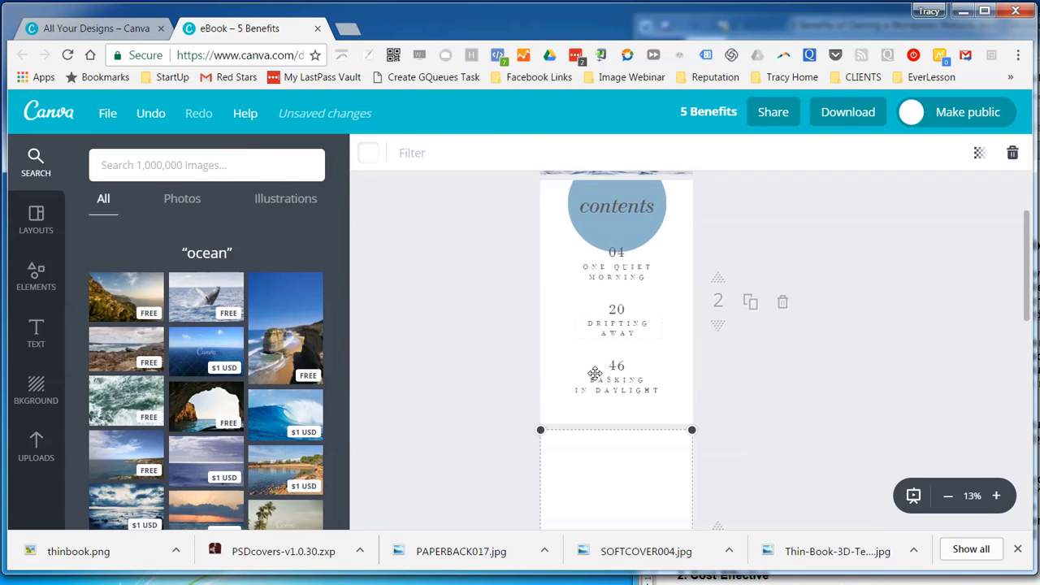
pyautogui.scroll(-5, 593, 371)
pyautogui.scroll(4, 593, 288)
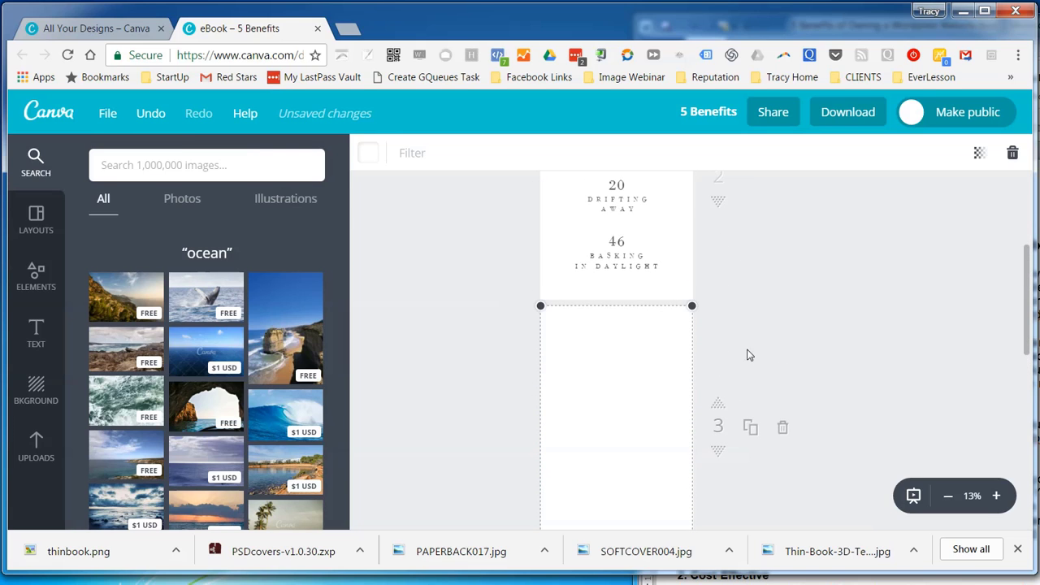
pyautogui.click(144, 113)
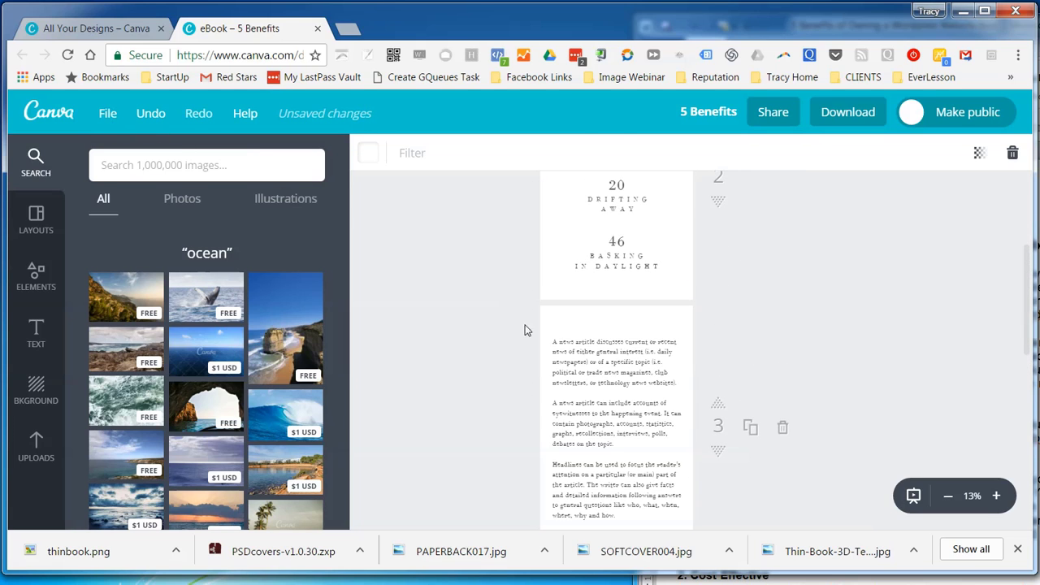
pyautogui.doubleClick(611, 372)
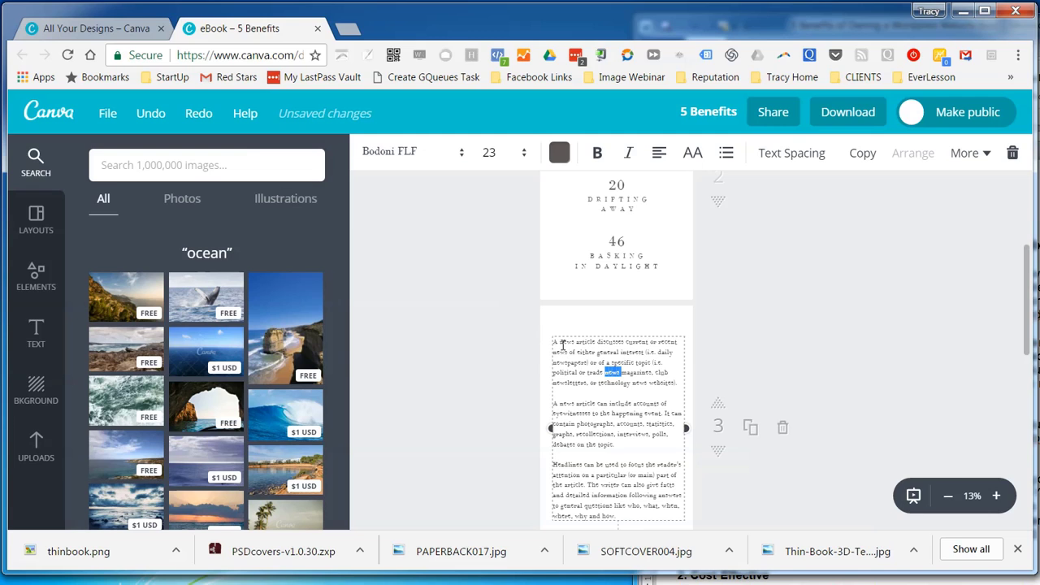
pyautogui.click(571, 358)
pyautogui.hotkey('ctrl', 'a')
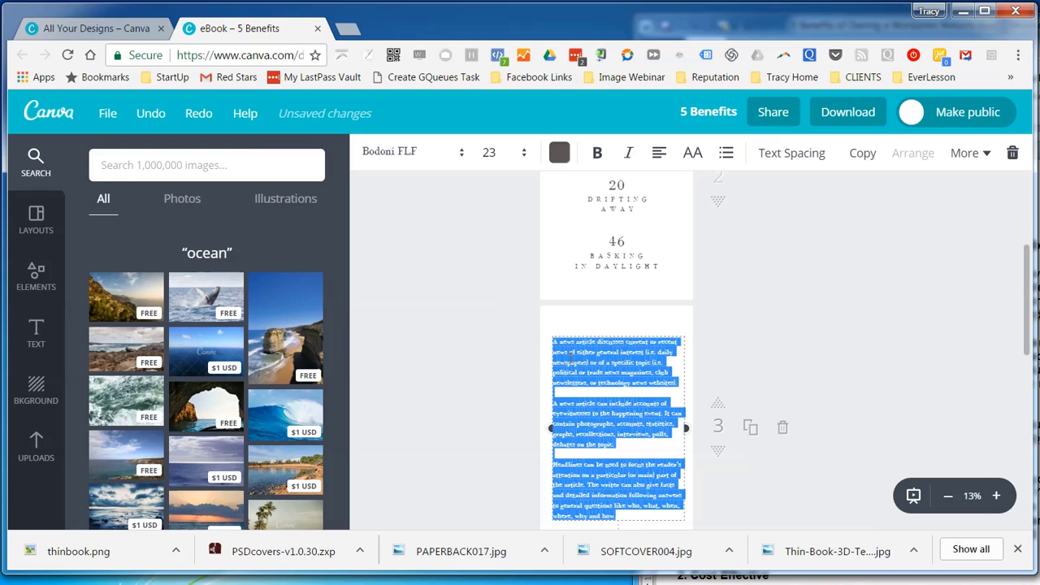
pyautogui.hotkey('ctrl', 'v')
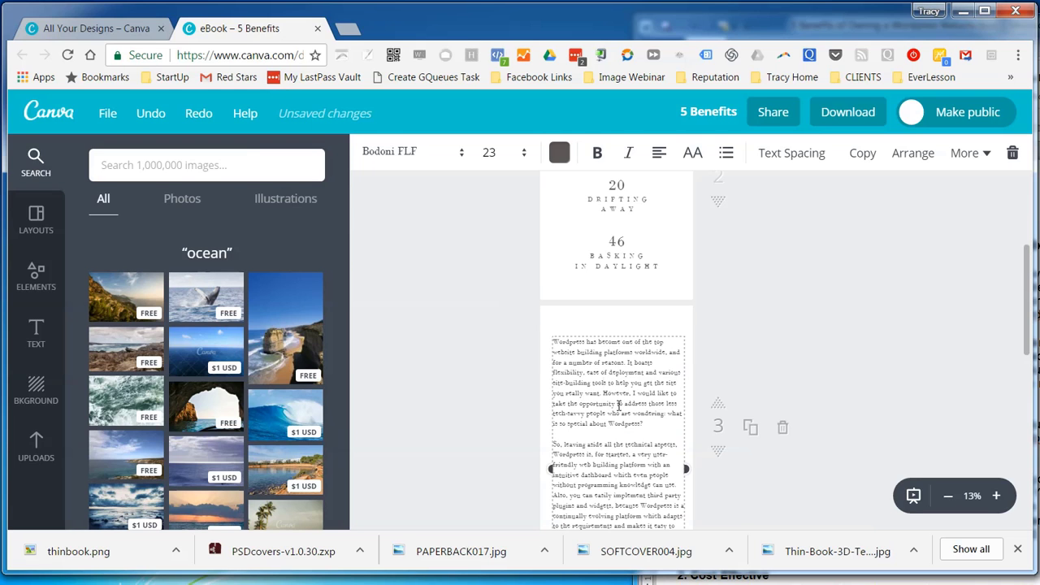
pyautogui.scroll(-3, 618, 403)
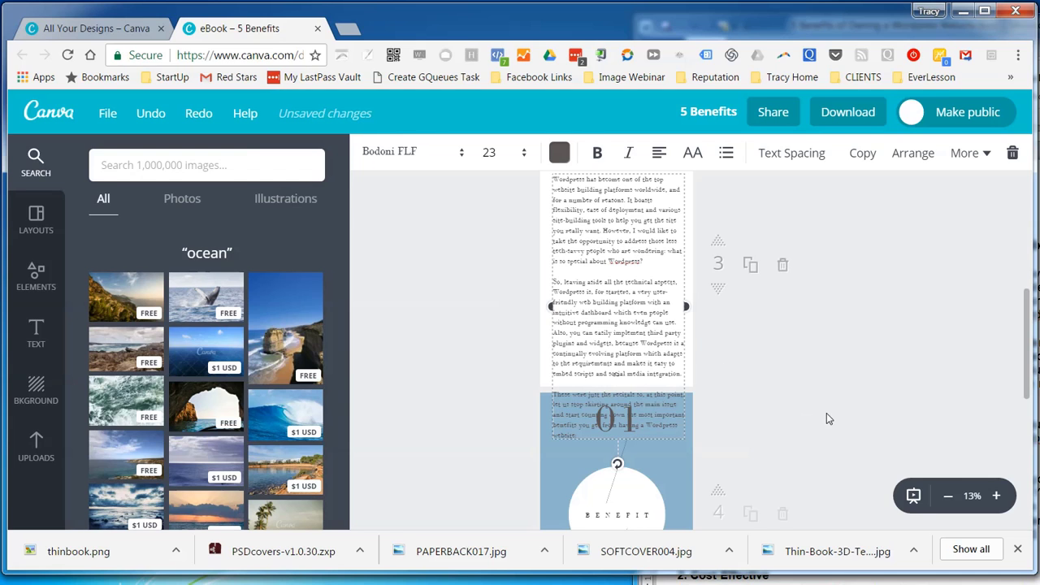
pyautogui.scroll(1, 624, 306)
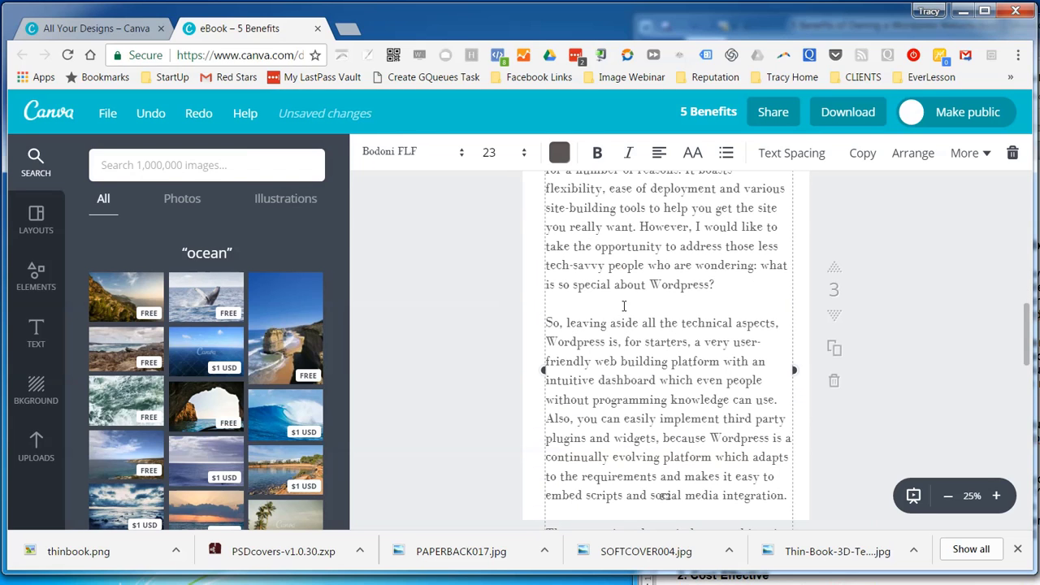
pyautogui.scroll(-1, 752, 326)
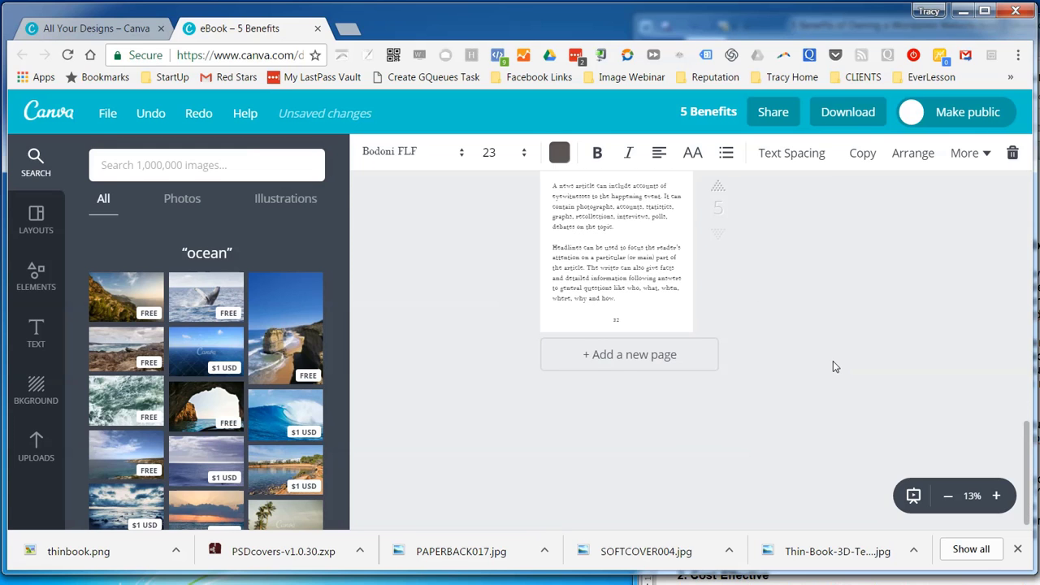
pyautogui.scroll(10, 833, 361)
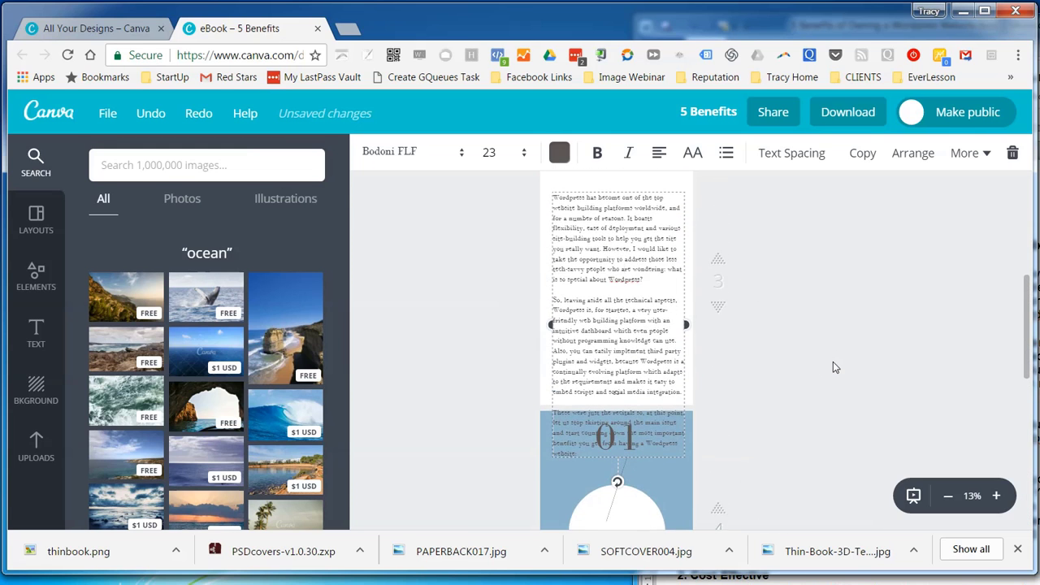
pyautogui.scroll(1, 833, 367)
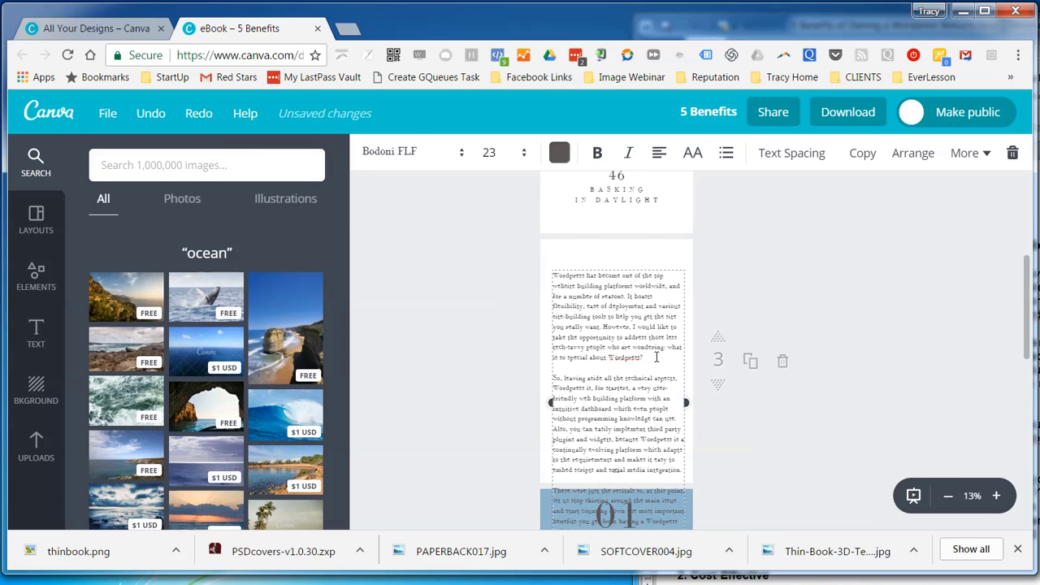
pyautogui.keyDown('ctrl'); pyautogui.scroll(3, 633, 347); pyautogui.keyUp('ctrl')
pyautogui.keyDown('ctrl'); pyautogui.scroll(-3, 631, 346); pyautogui.keyUp('ctrl')
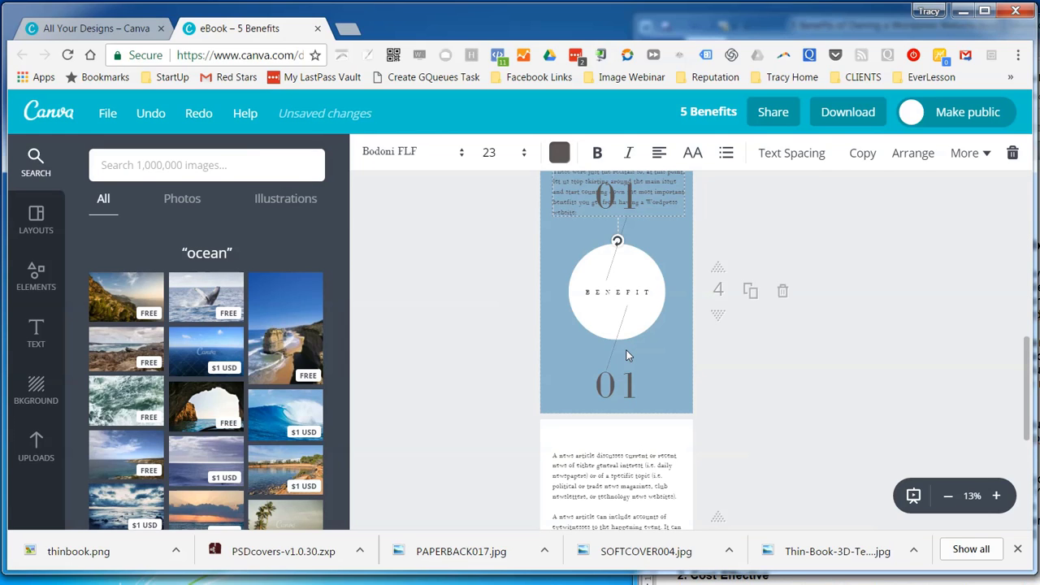
pyautogui.scroll(5, 767, 313)
pyautogui.keyDown('ctrl'); pyautogui.scroll(3, 621, 291); pyautogui.keyUp('ctrl')
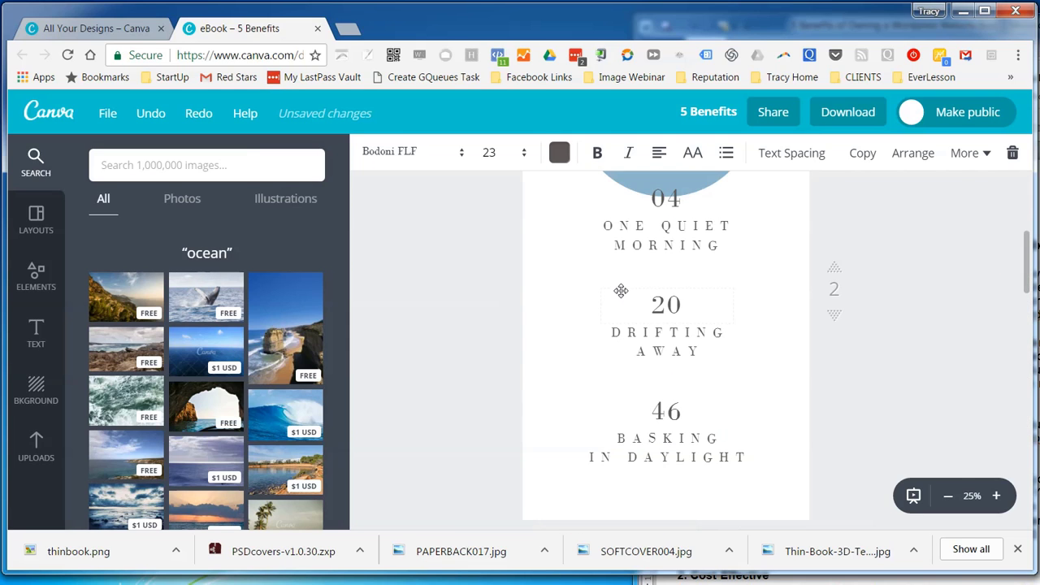
pyautogui.scroll(-10, 665, 312)
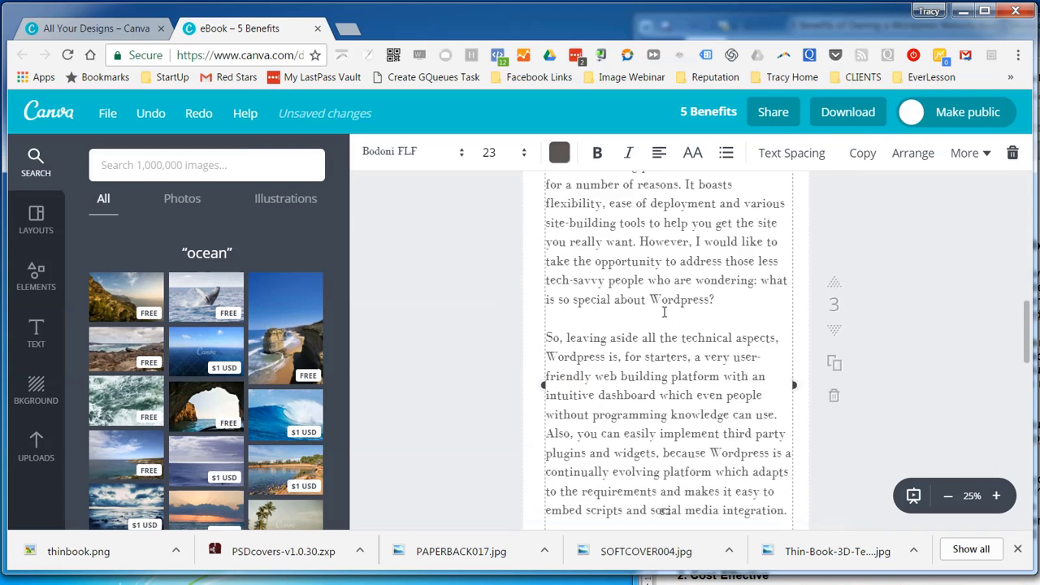
pyautogui.scroll(-2, 665, 312)
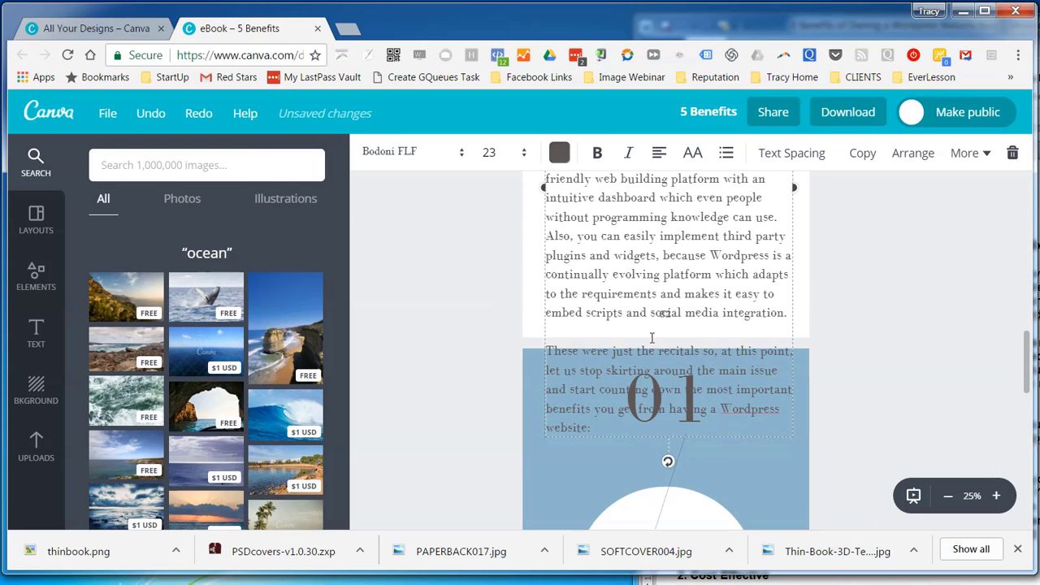
pyautogui.scroll(5, 659, 337)
pyautogui.scroll(-1, 857, 437)
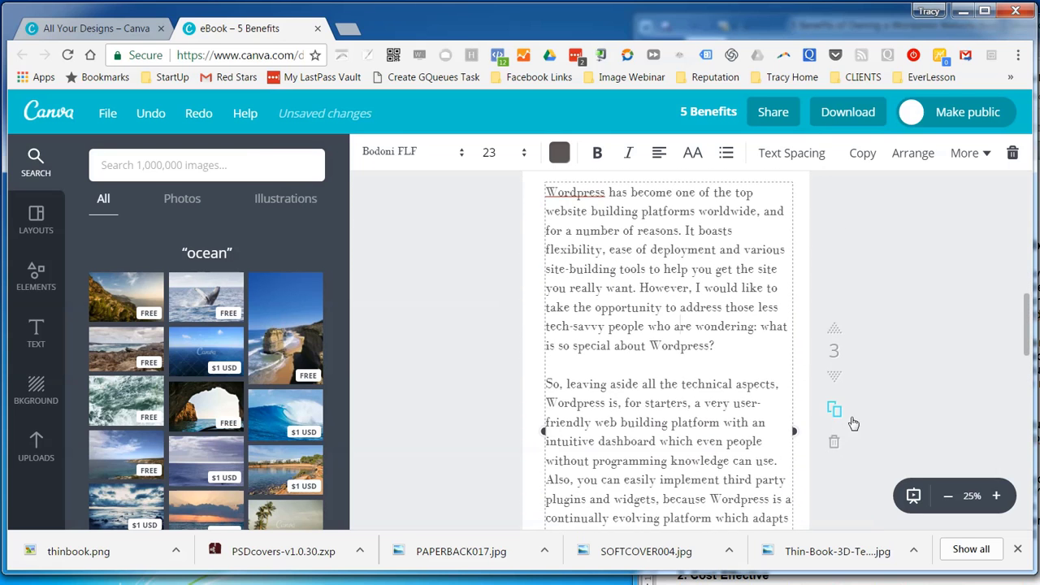
# Delete the repeated 'These were just the recitals' and 'Also…integration.' paragraphs from page 3.
pyautogui.click(836, 412)
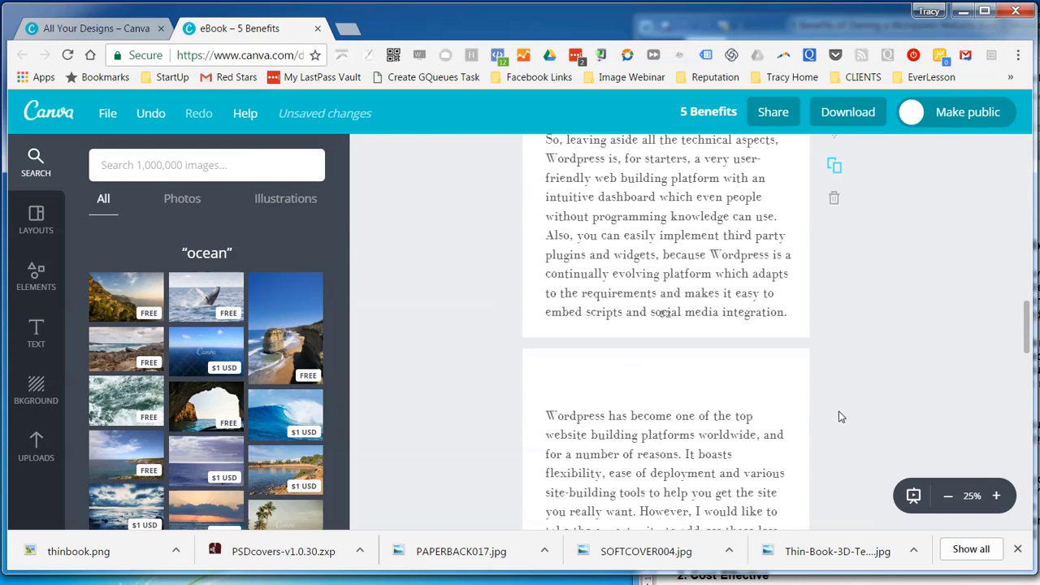
pyautogui.scroll(6, 838, 417)
pyautogui.click(554, 325)
pyautogui.scroll(-5, 605, 398)
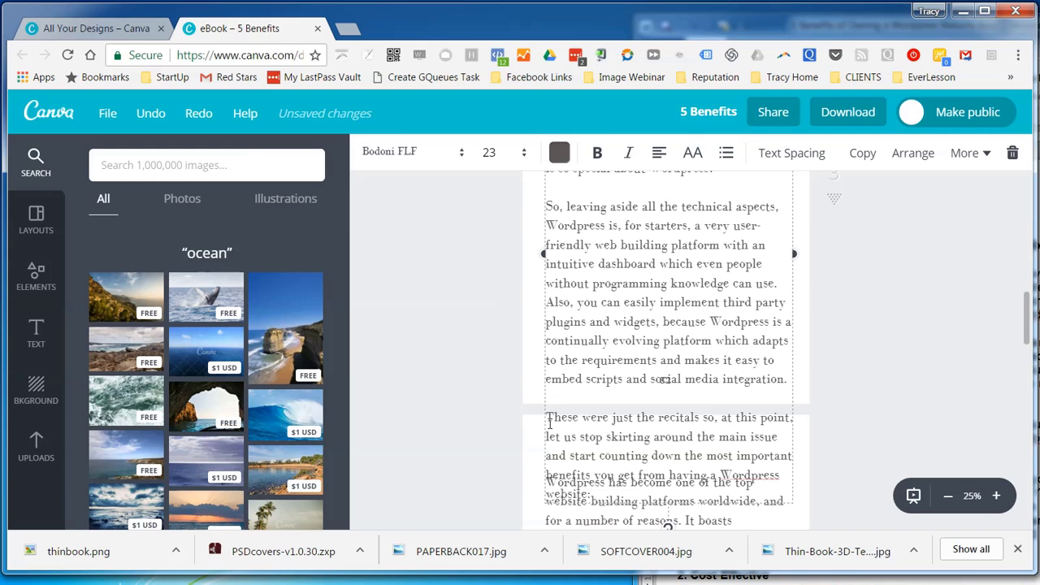
pyautogui.moveTo(548, 418); pyautogui.dragTo(746, 485)
pyautogui.press('BackSpace')
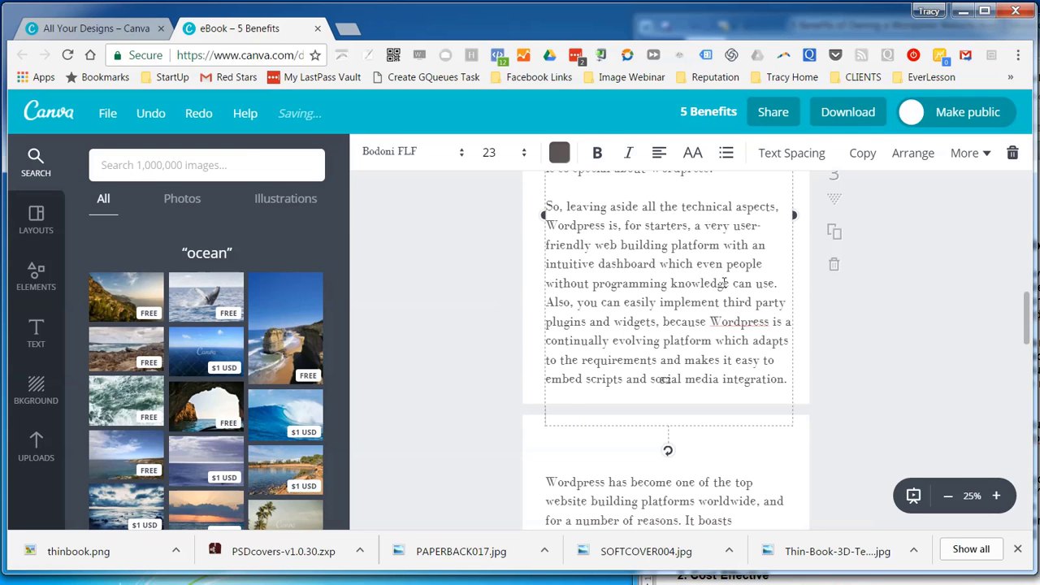
pyautogui.moveTo(551, 304); pyautogui.dragTo(804, 386)
pyautogui.click(779, 380)
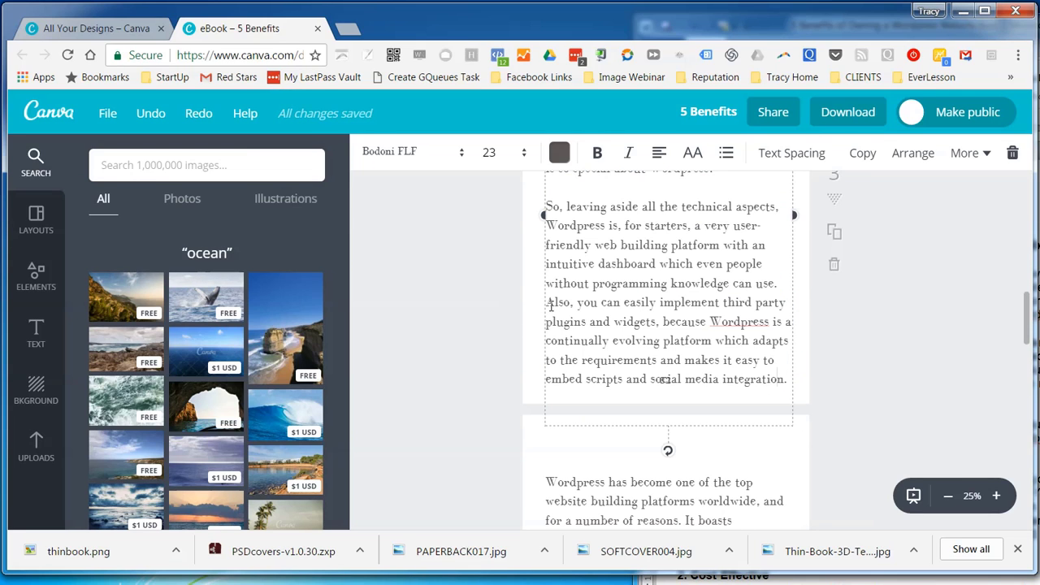
pyautogui.moveTo(549, 304); pyautogui.dragTo(787, 383)
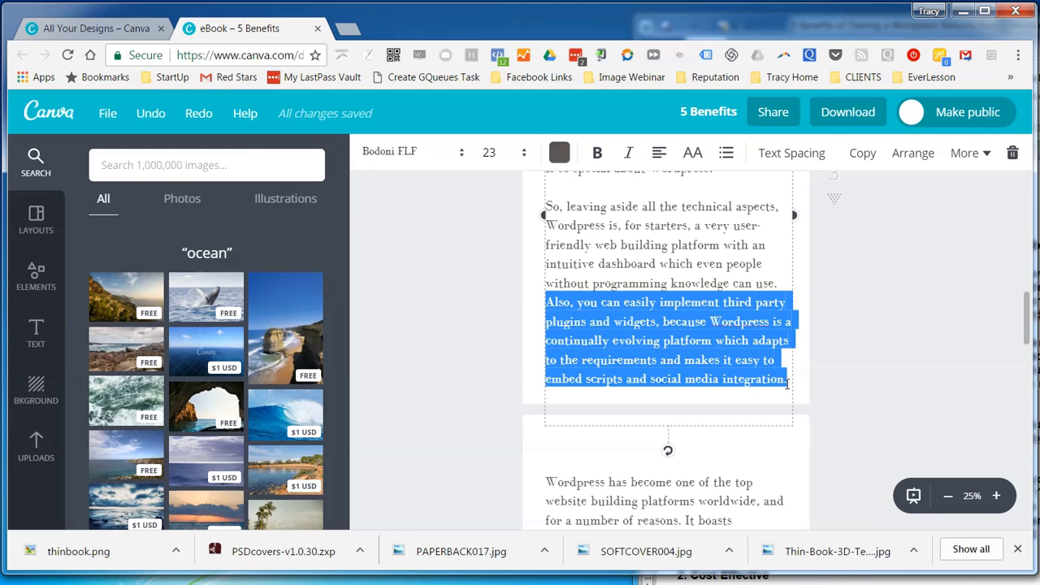
pyautogui.press('BackSpace')
# Delete page 4's duplicated opening paragraphs so it begins with 'Also, you can easily implement'.
pyautogui.scroll(-4, 787, 390)
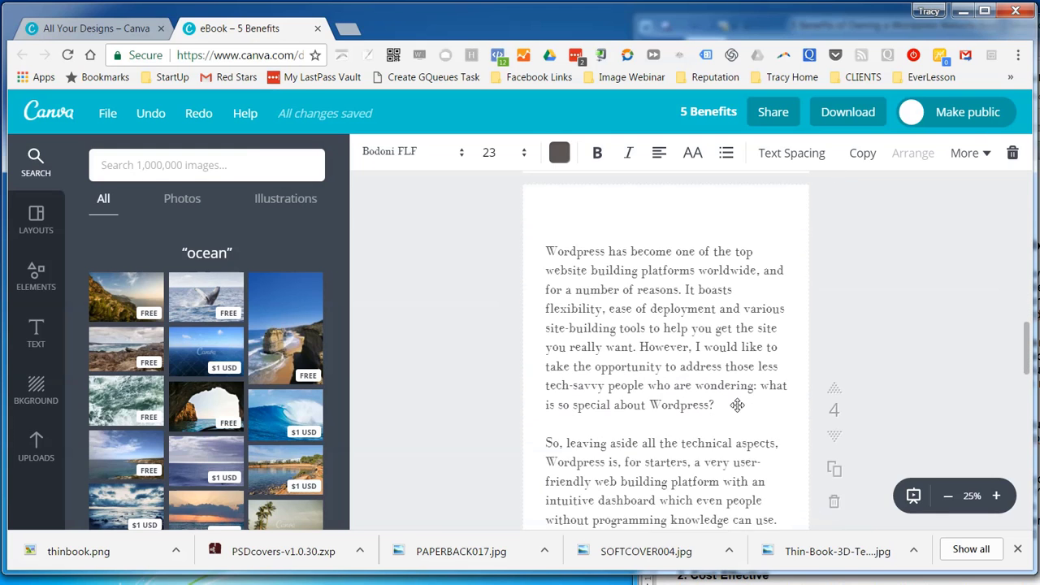
pyautogui.click(656, 390)
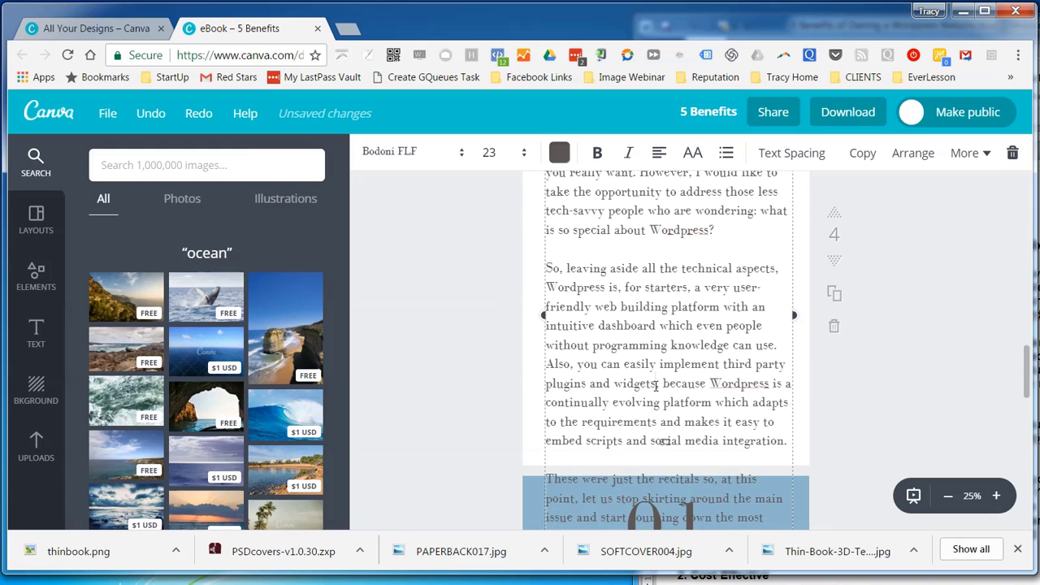
pyautogui.moveTo(777, 345); pyautogui.dragTo(543, 353)
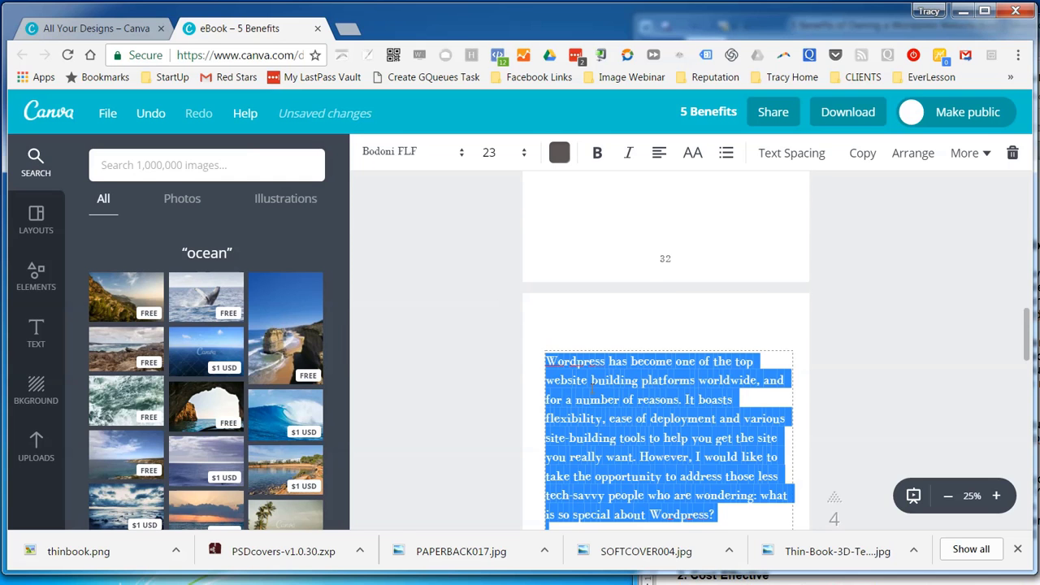
pyautogui.press('BackSpace')
pyautogui.scroll(5, 910, 412)
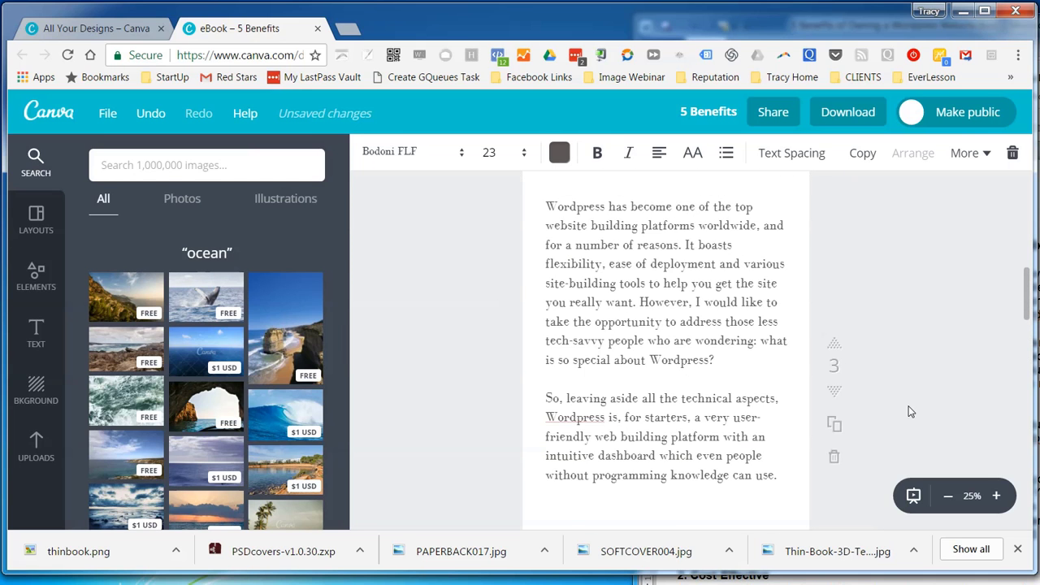
pyautogui.scroll(-8, 911, 412)
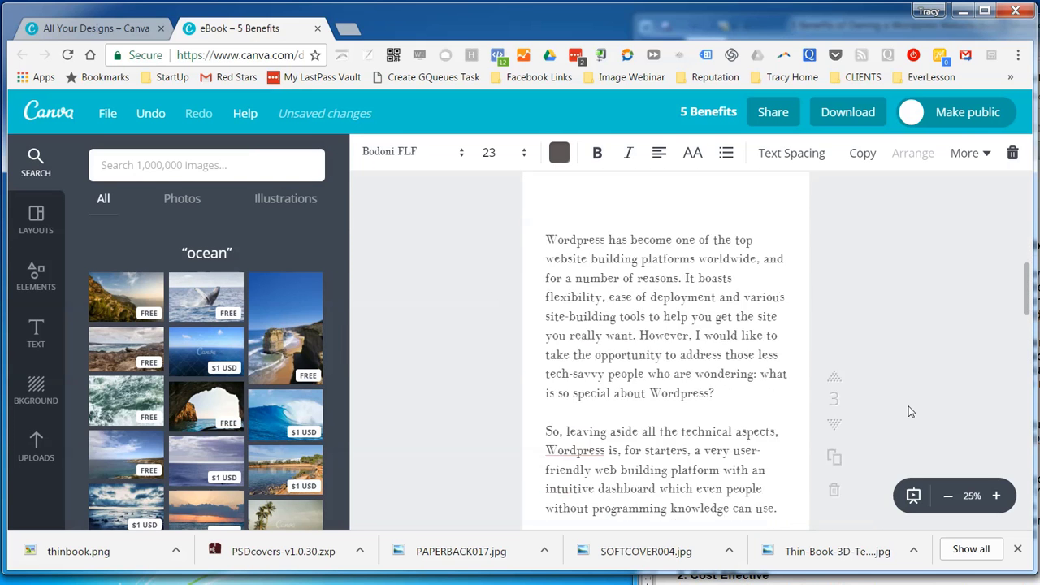
pyautogui.click(890, 316)
pyautogui.scroll(-5, 891, 317)
# Copy the '1. Save on the Design' section from the Word document.
pyautogui.scroll(-3, 891, 316)
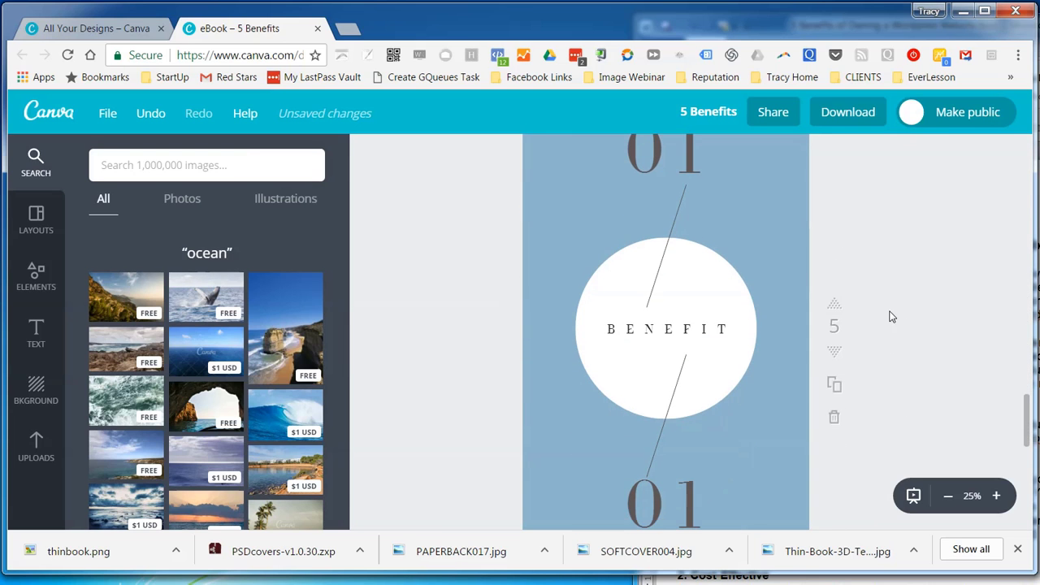
pyautogui.scroll(-6, 891, 317)
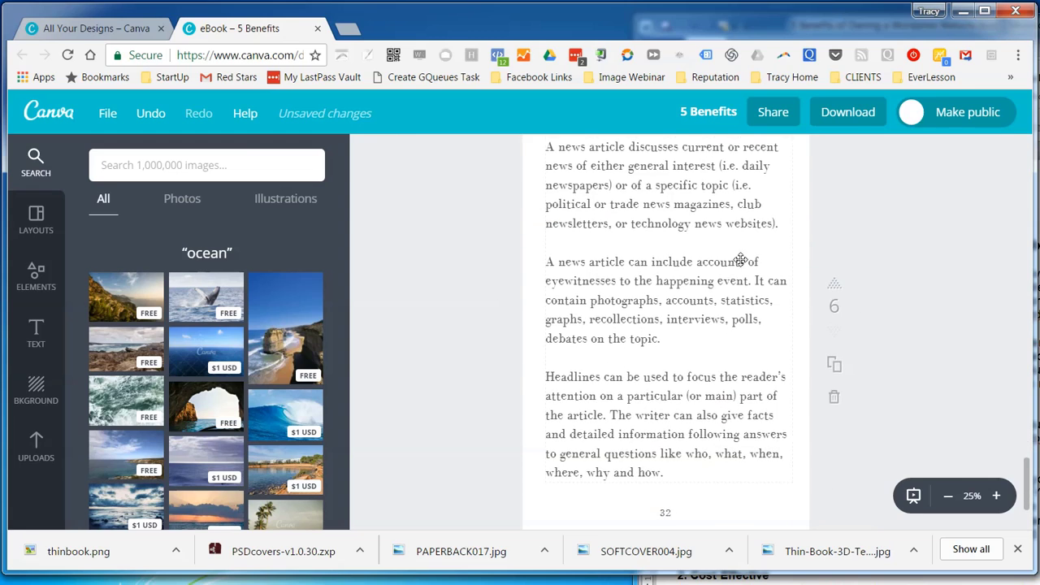
pyautogui.click(711, 275)
pyautogui.hotkey('alt', 'Tab')
pyautogui.click(794, 445)
pyautogui.scroll(-4, 794, 446)
pyautogui.moveTo(680, 302); pyautogui.dragTo(921, 385)
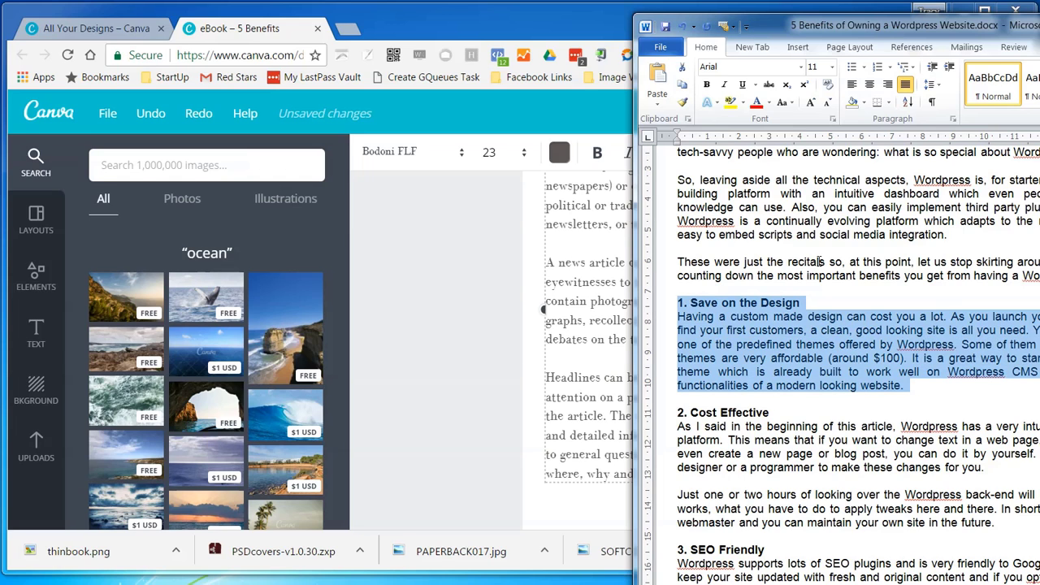
pyautogui.hotkey('alt', 'Tab')
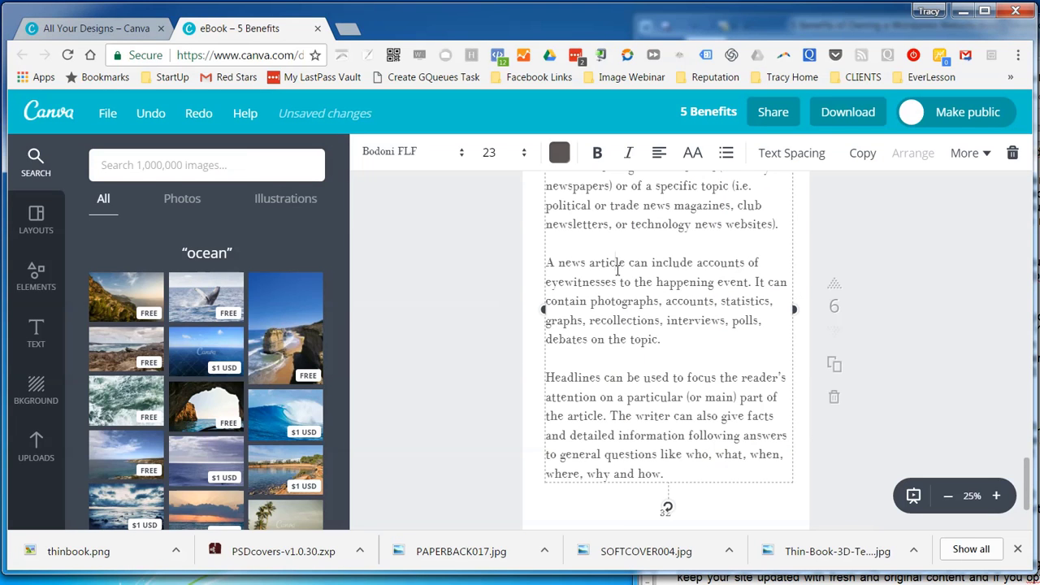
# Select all of page 6's placeholder text and paste the copied section over it.
pyautogui.rightClick(617, 271)
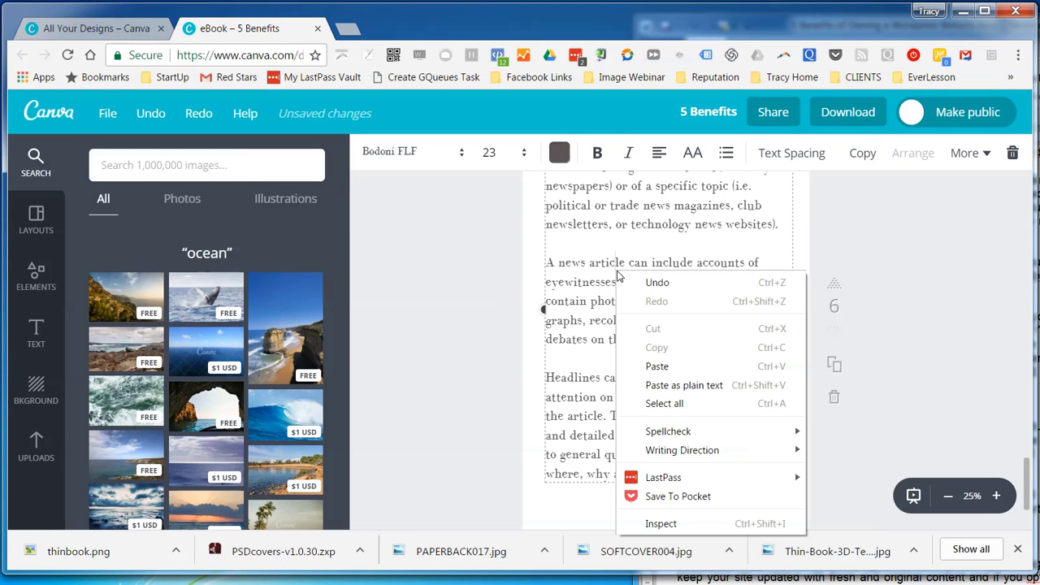
pyautogui.click(660, 404)
pyautogui.scroll(3, 659, 371)
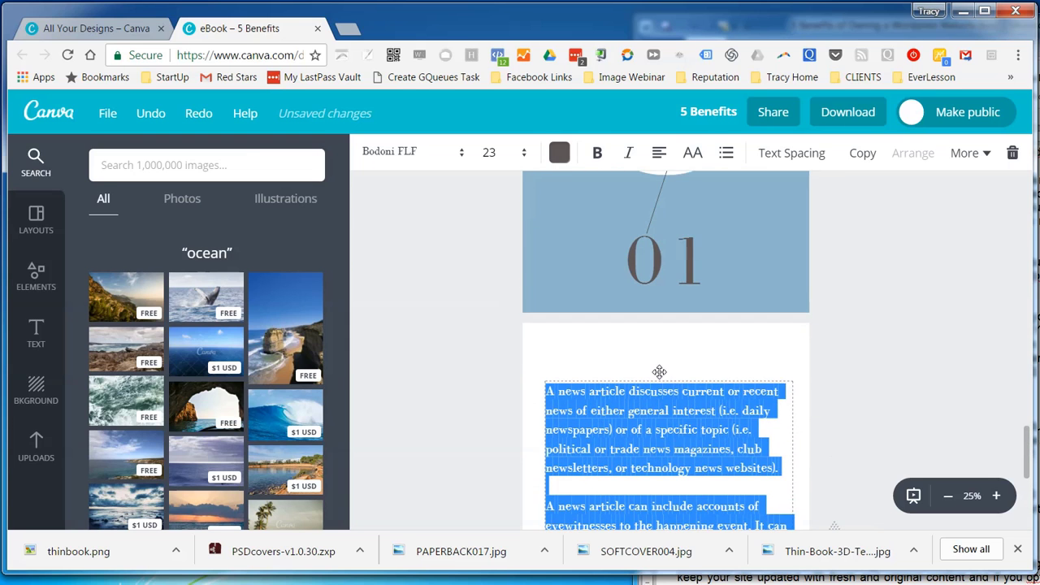
pyautogui.rightClick(663, 446)
pyautogui.click(699, 149)
pyautogui.scroll(3, 668, 431)
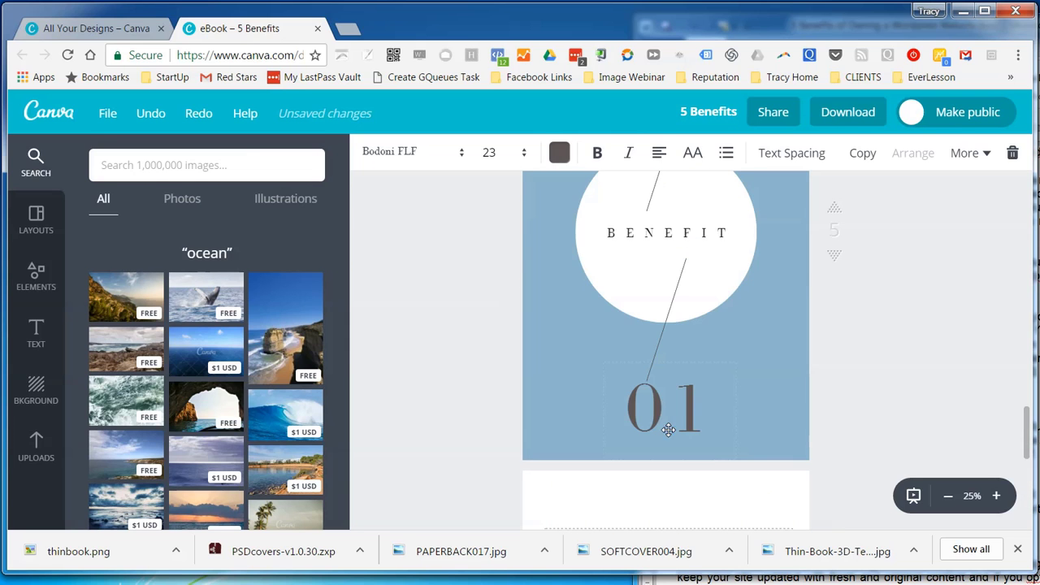
pyautogui.scroll(-5, 662, 438)
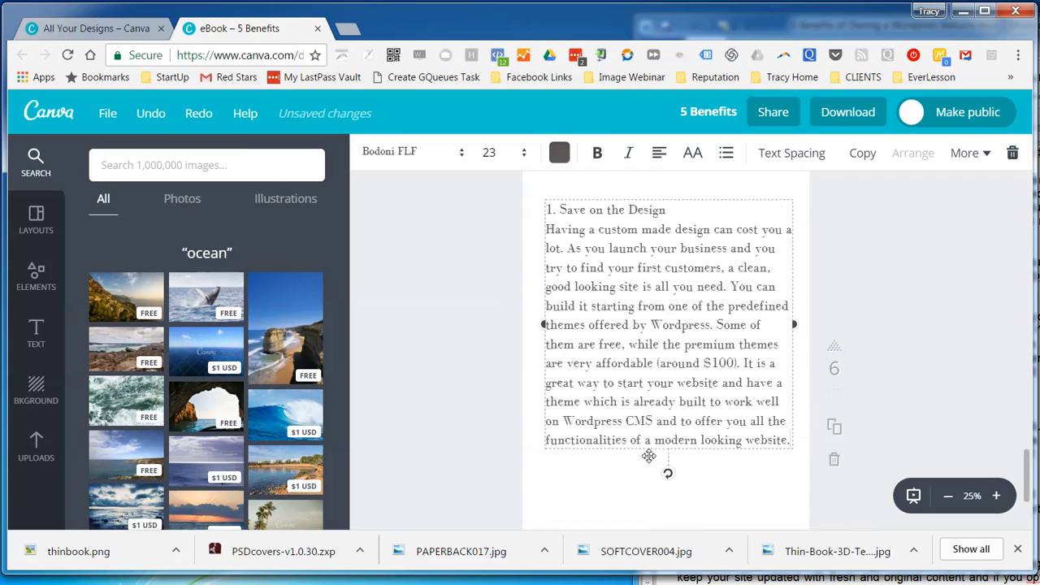
pyautogui.scroll(-2, 649, 459)
pyautogui.scroll(5, 658, 455)
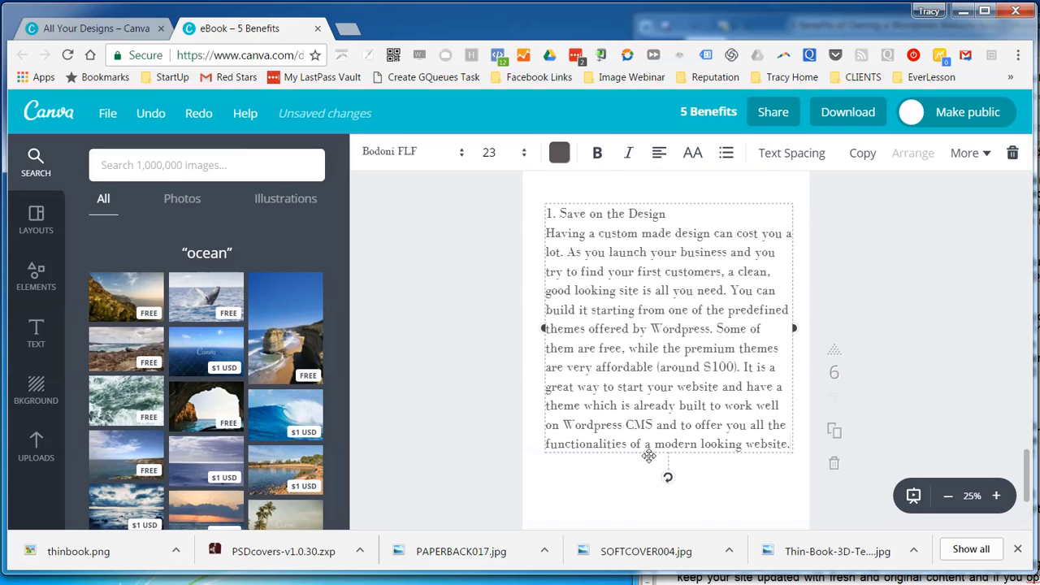
pyautogui.moveTo(676, 381); pyautogui.dragTo(685, 412)
pyautogui.click(680, 376)
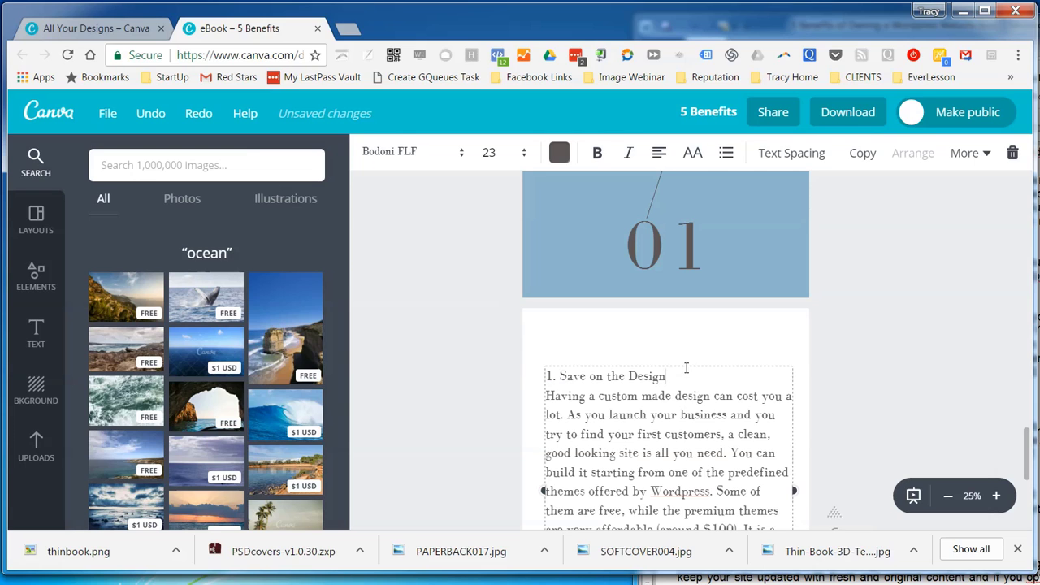
pyautogui.moveTo(689, 365); pyautogui.dragTo(686, 395)
pyautogui.click(864, 368)
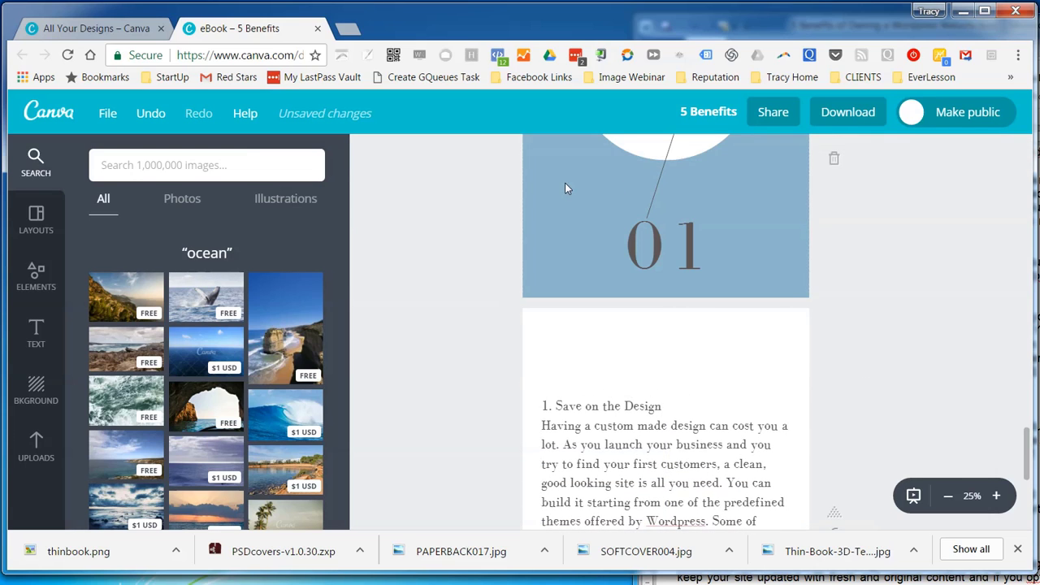
pyautogui.click(586, 346)
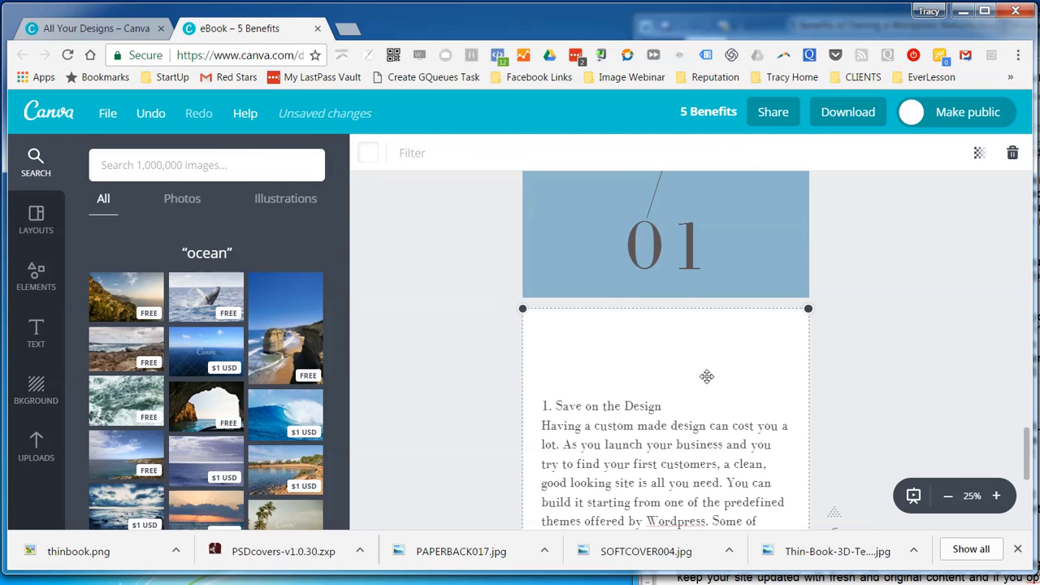
pyautogui.click(853, 358)
pyautogui.click(706, 382)
pyautogui.click(642, 411)
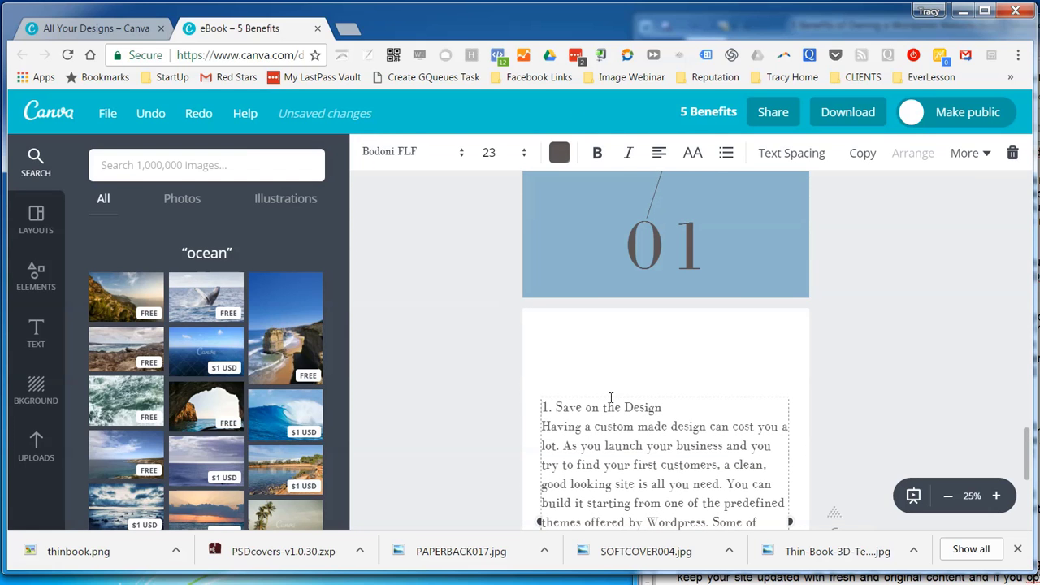
pyautogui.click(671, 341)
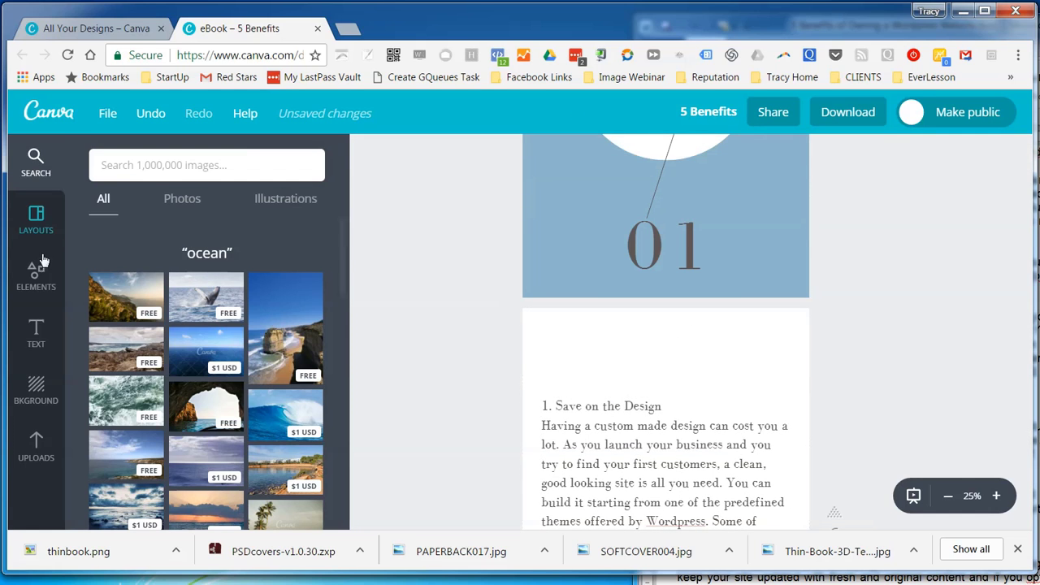
pyautogui.click(34, 335)
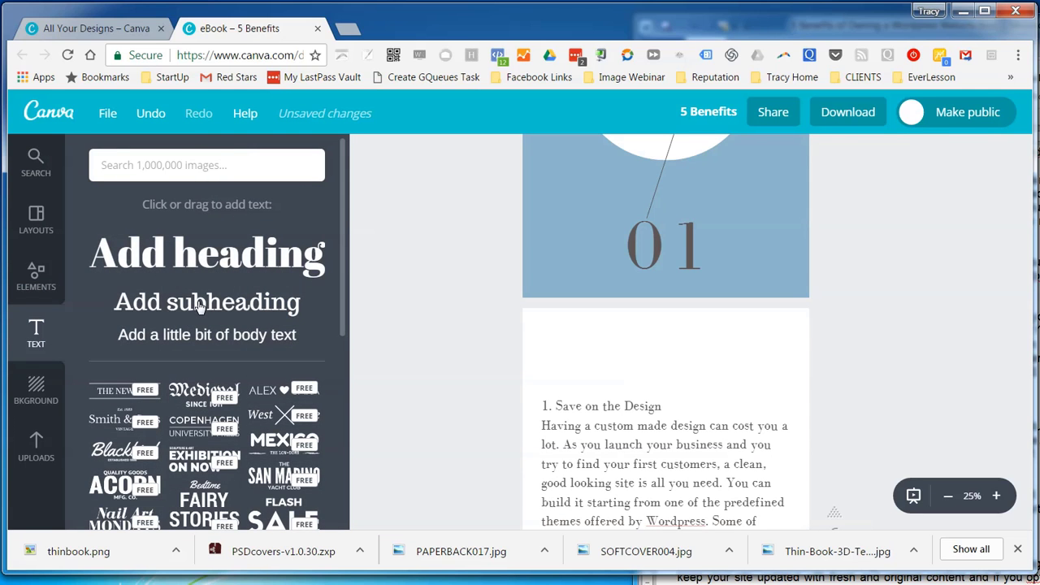
pyautogui.click(185, 268)
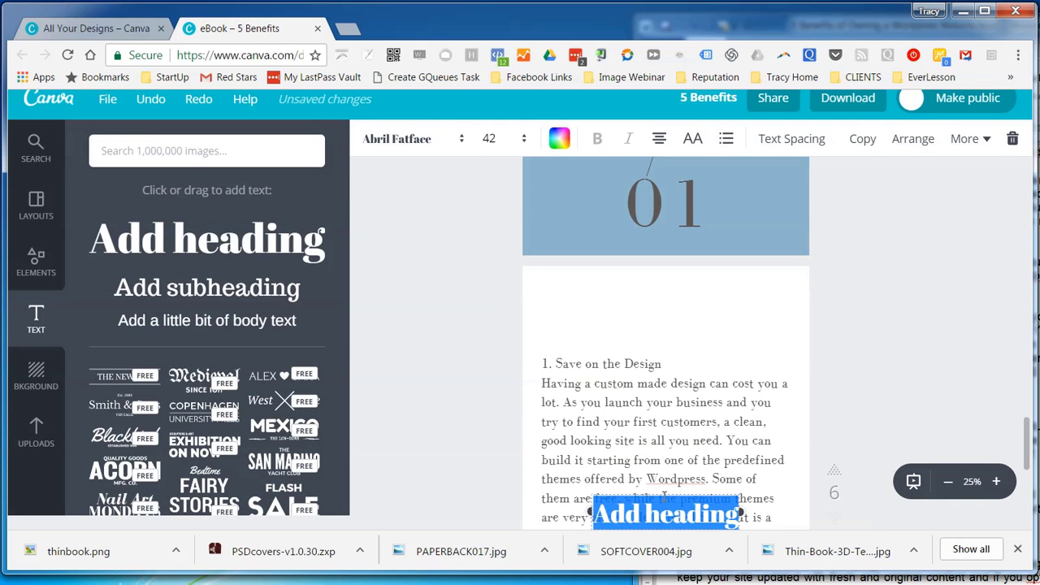
pyautogui.moveTo(665, 483); pyautogui.dragTo(612, 291)
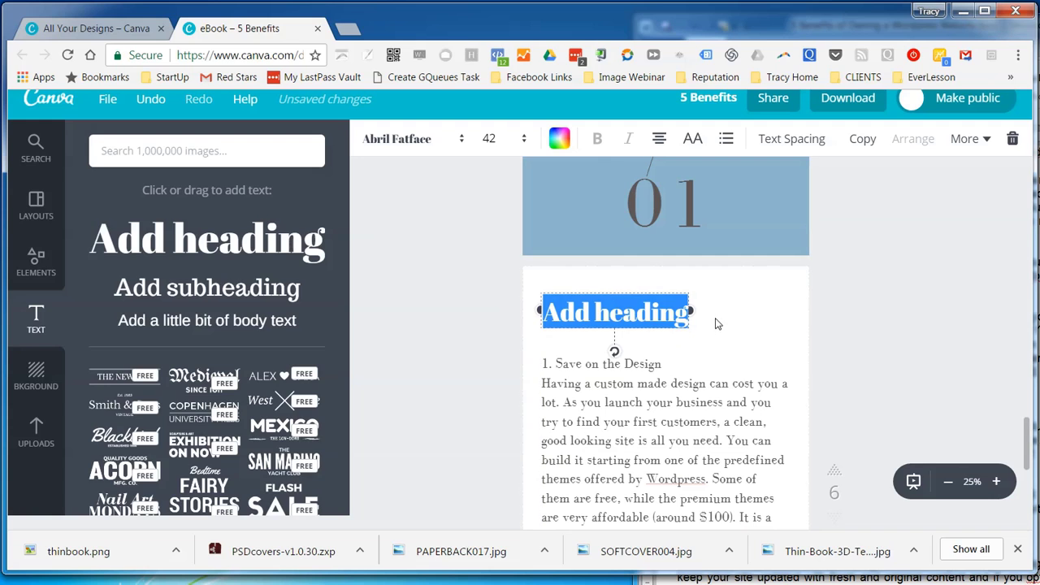
pyautogui.moveTo(693, 311); pyautogui.dragTo(794, 311)
pyautogui.click(553, 365)
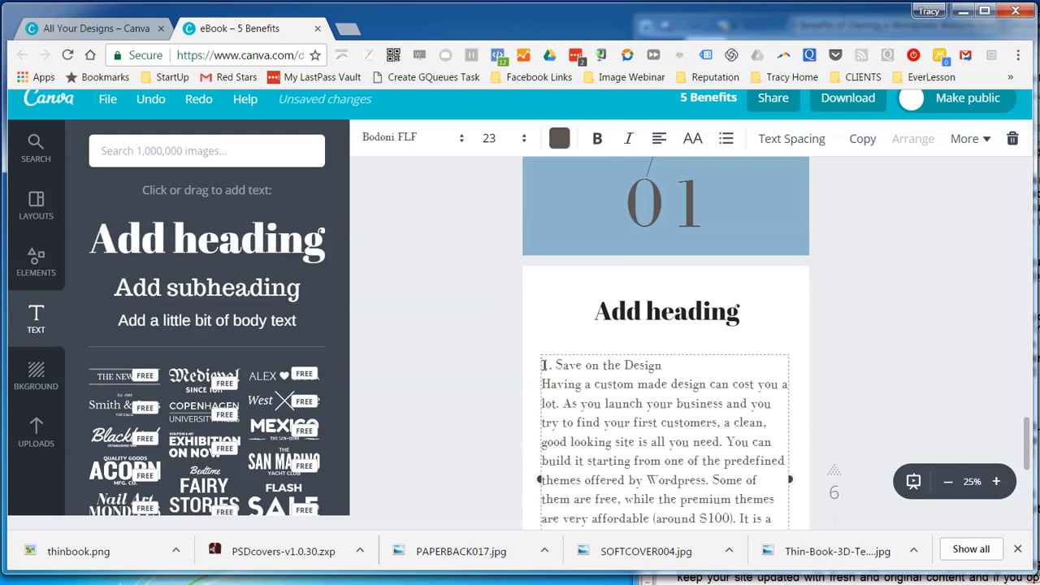
pyautogui.moveTo(544, 365); pyautogui.dragTo(681, 370)
pyautogui.hotkey('ctrl', 'c')
pyautogui.press('BackSpace')
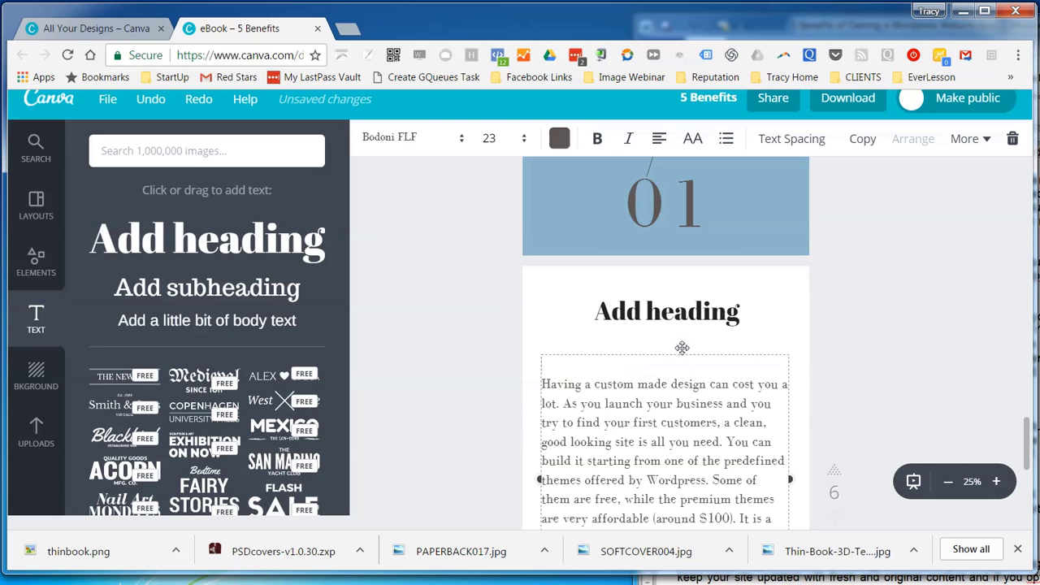
pyautogui.click(701, 311)
pyautogui.click(715, 313)
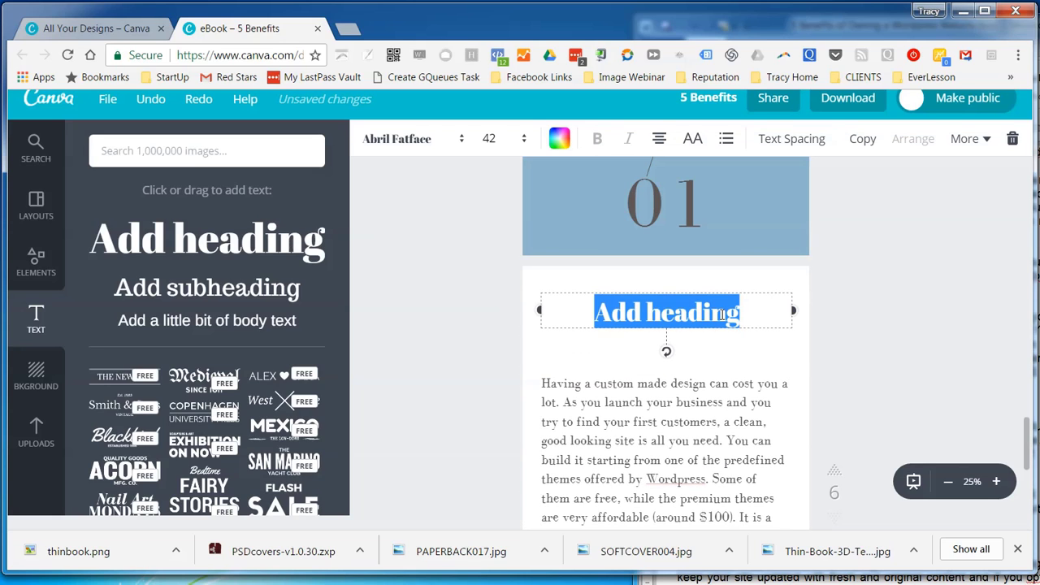
pyautogui.rightClick(721, 315)
pyautogui.click(766, 363)
pyautogui.press('BackSpace')
pyautogui.press('BackSpace')
pyautogui.press('BackSpace')
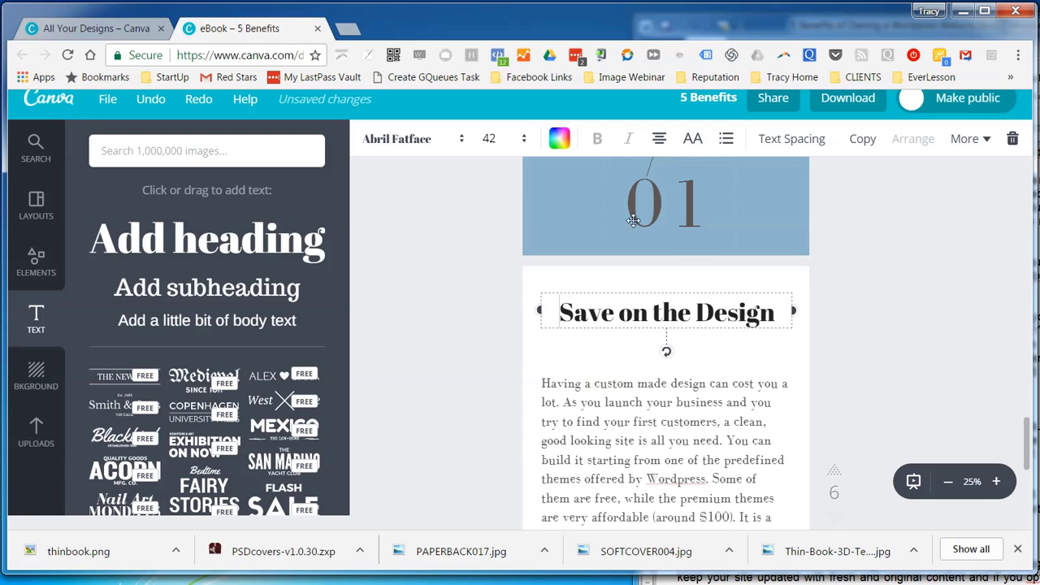
pyautogui.moveTo(774, 319); pyautogui.dragTo(538, 326)
pyautogui.click(437, 143)
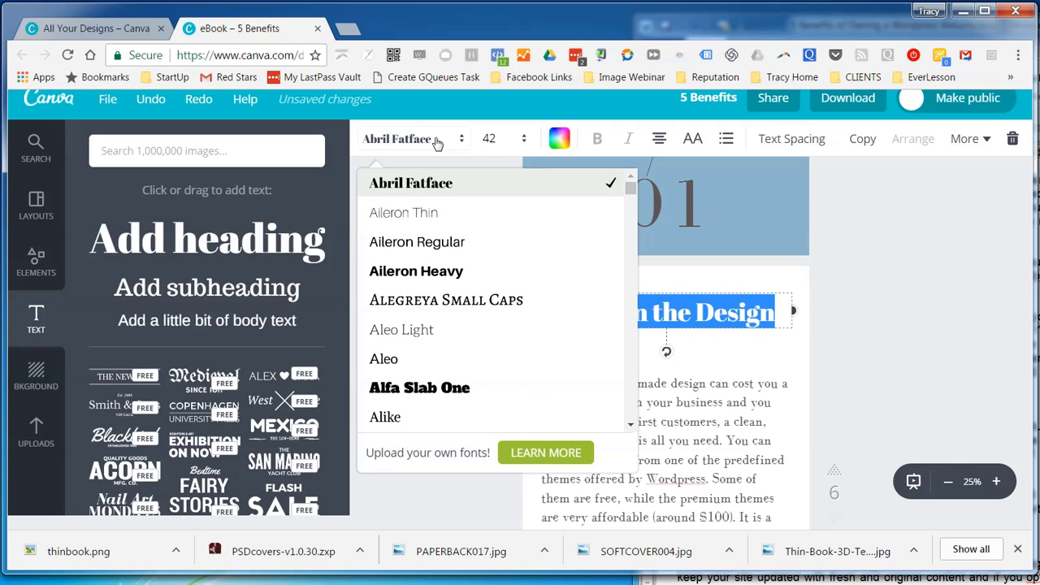
pyautogui.click(409, 242)
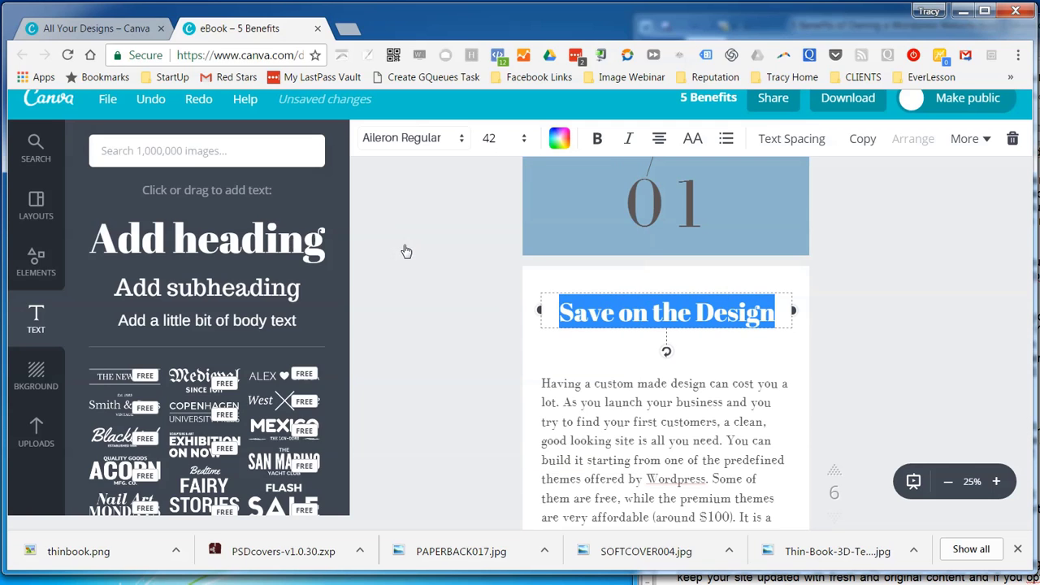
pyautogui.click(689, 394)
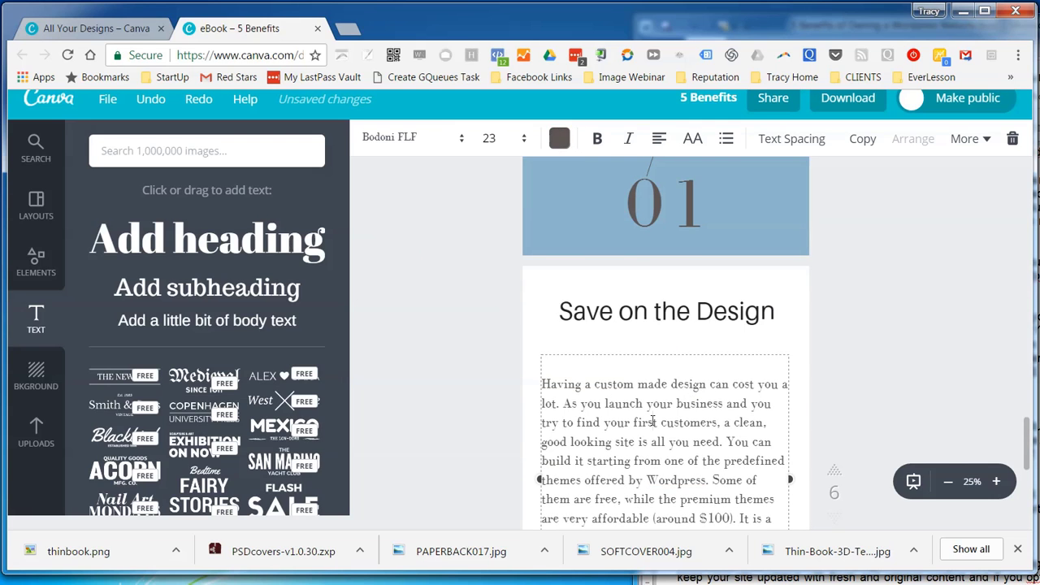
pyautogui.scroll(-2, 654, 423)
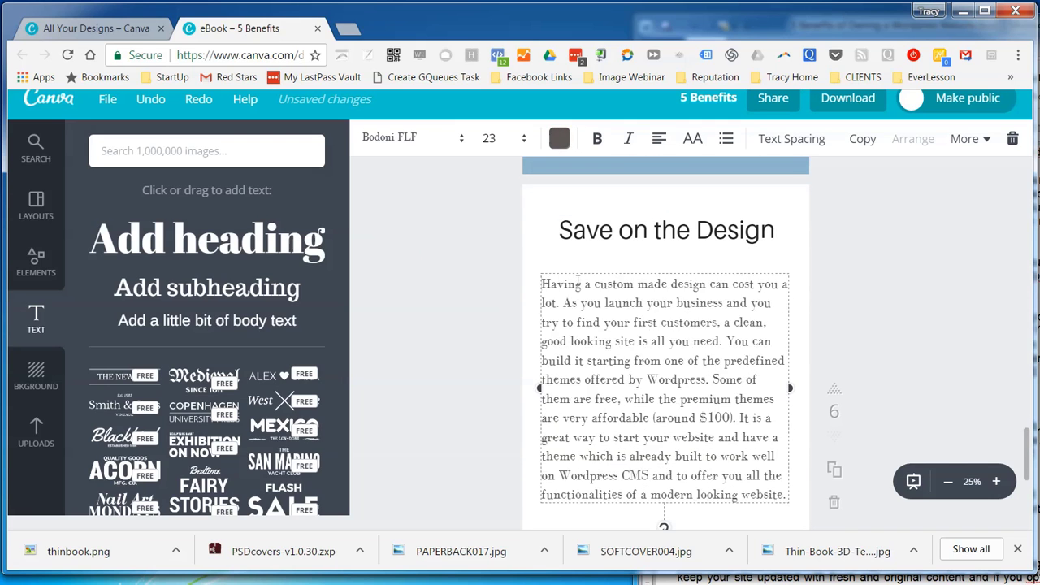
pyautogui.scroll(-3, 585, 281)
pyautogui.scroll(1, 622, 272)
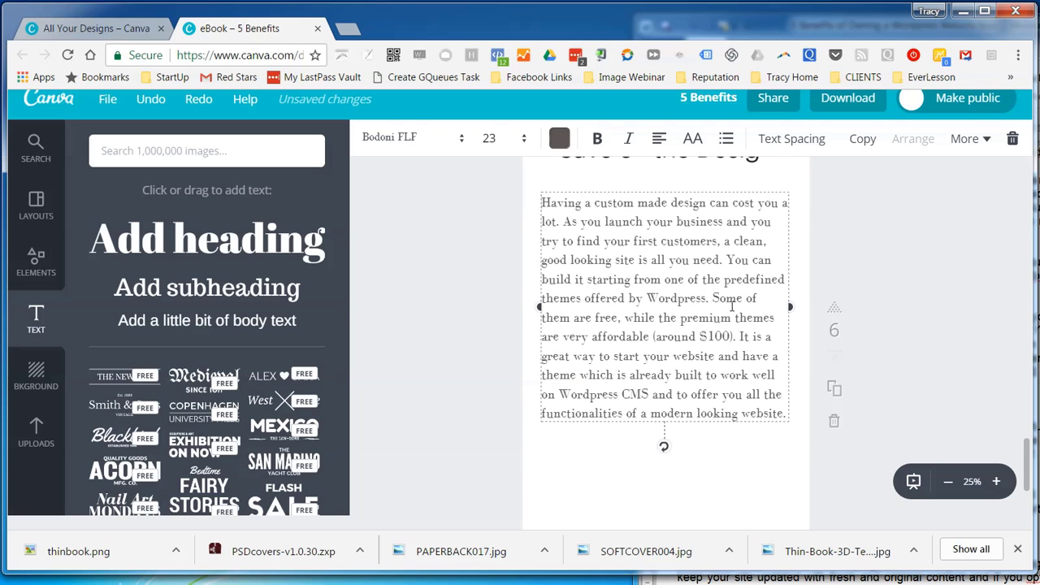
pyautogui.scroll(-2, 703, 316)
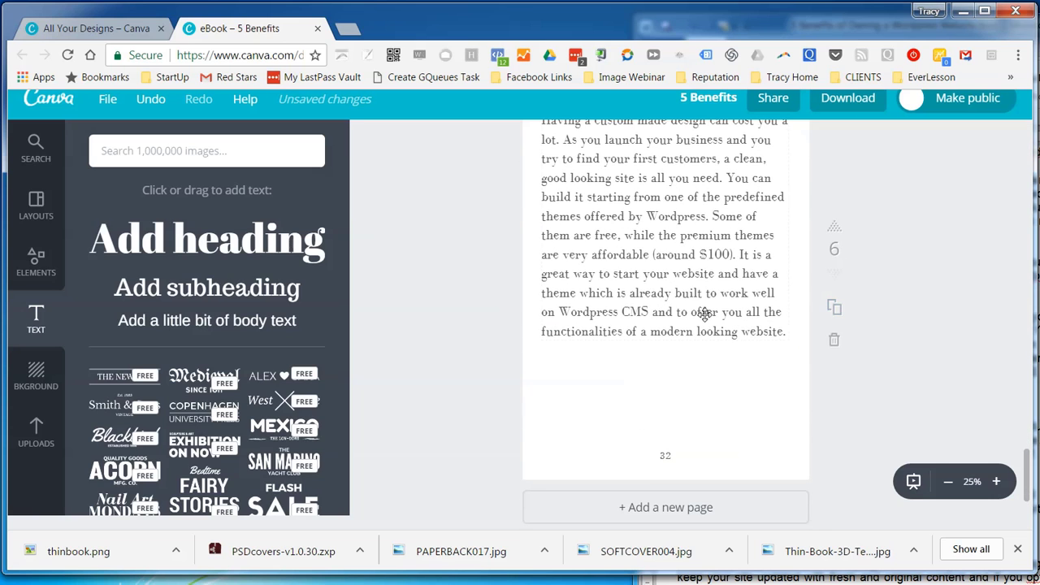
pyautogui.scroll(-2, 704, 315)
pyautogui.scroll(4, 706, 320)
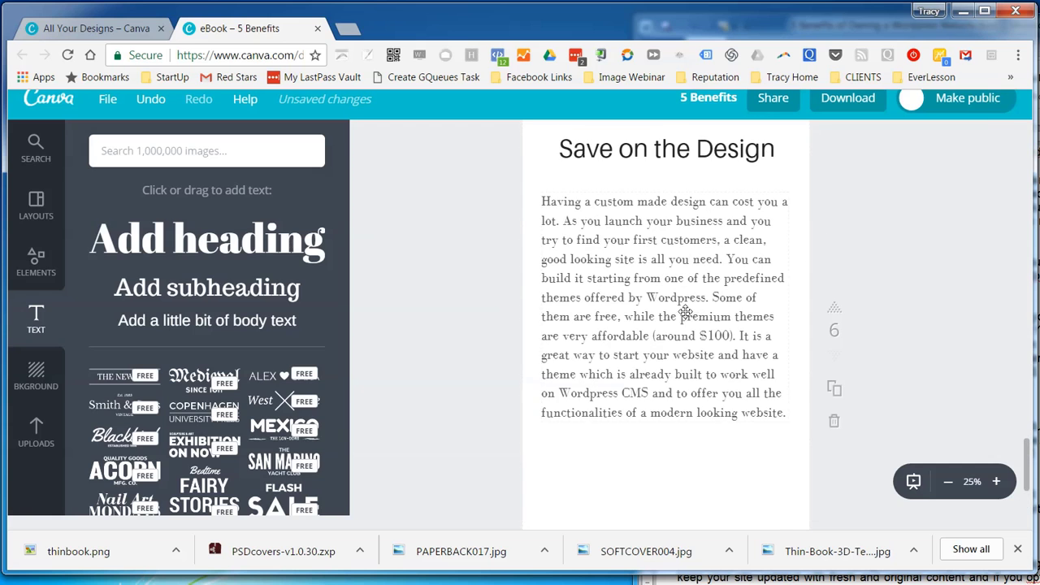
# Change the Save on the Design body paragraph font from Bodoni FLF to Helveticish.
pyautogui.click(666, 327)
pyautogui.tripleClick(666, 326)
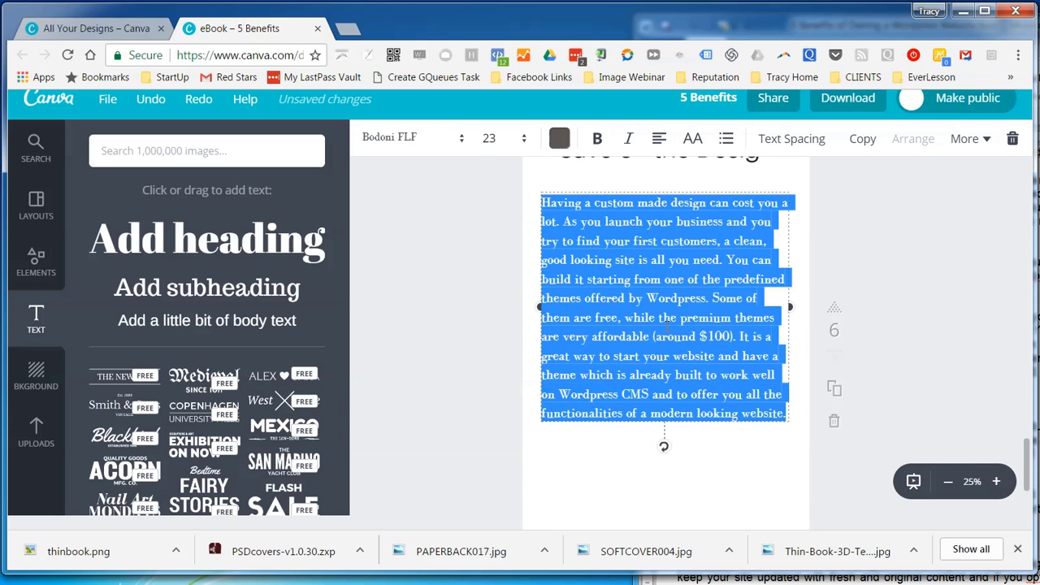
pyautogui.click(410, 140)
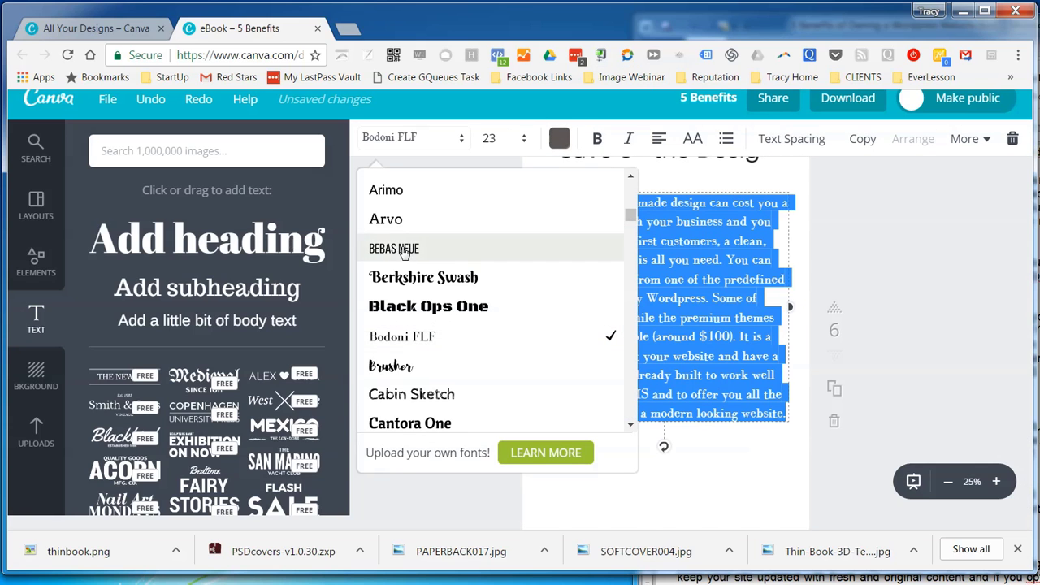
pyautogui.scroll(-2, 404, 339)
pyautogui.scroll(-8, 404, 340)
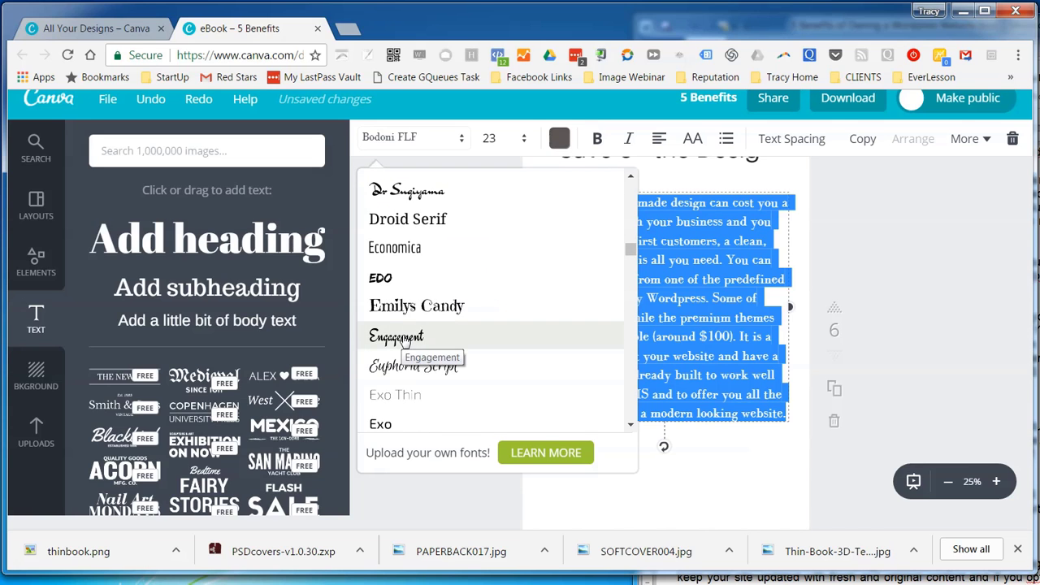
pyautogui.scroll(-5, 404, 339)
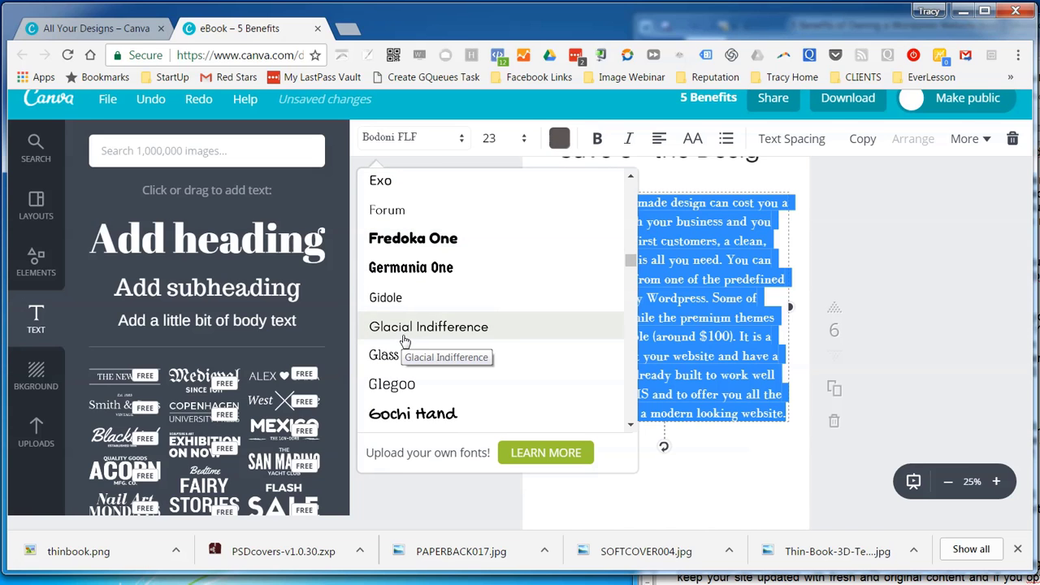
pyautogui.scroll(-5, 500, 314)
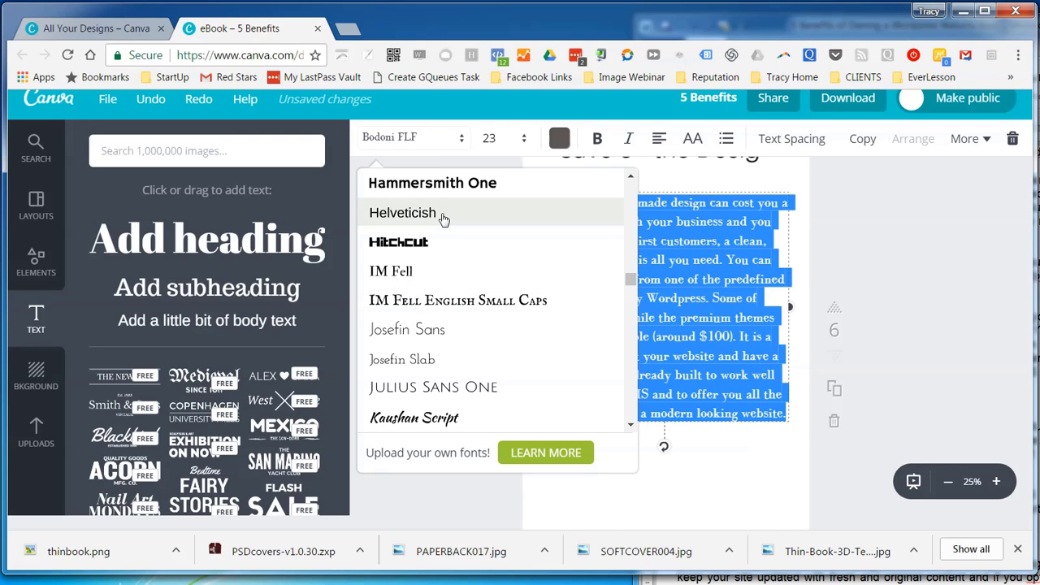
pyautogui.click(440, 218)
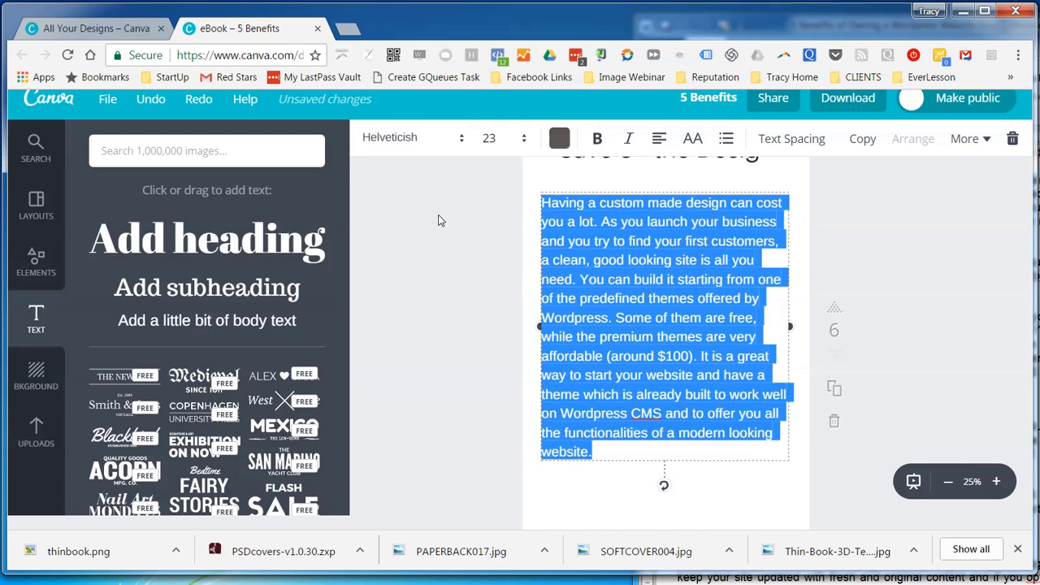
# Clear the text highlight and scroll to review the restyled paragraph.
pyautogui.scroll(2, 679, 324)
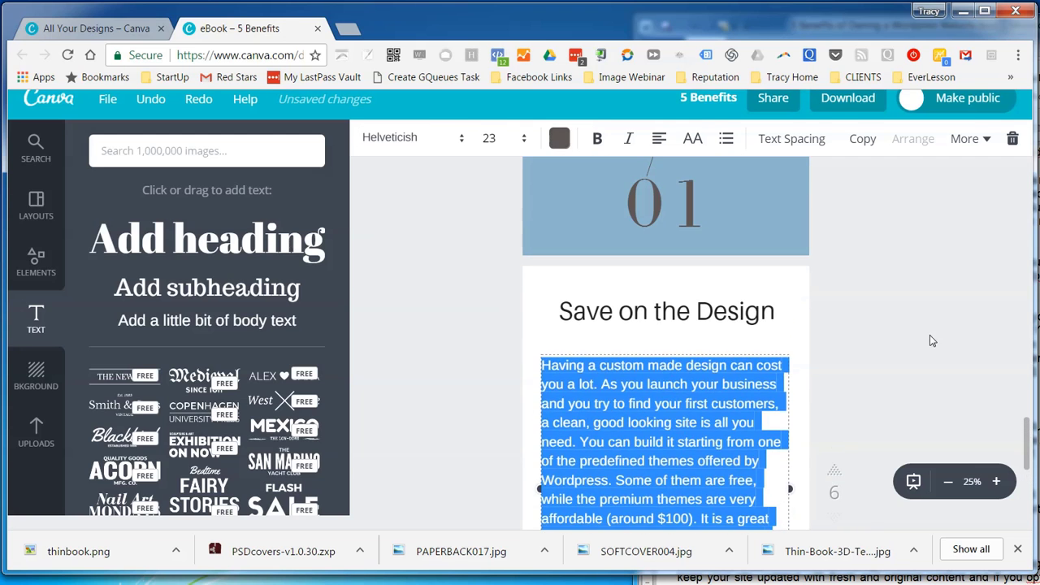
pyautogui.click(722, 387)
pyautogui.scroll(-2, 731, 403)
pyautogui.scroll(-1, 708, 402)
pyautogui.scroll(1, 708, 402)
pyautogui.scroll(-1, 709, 402)
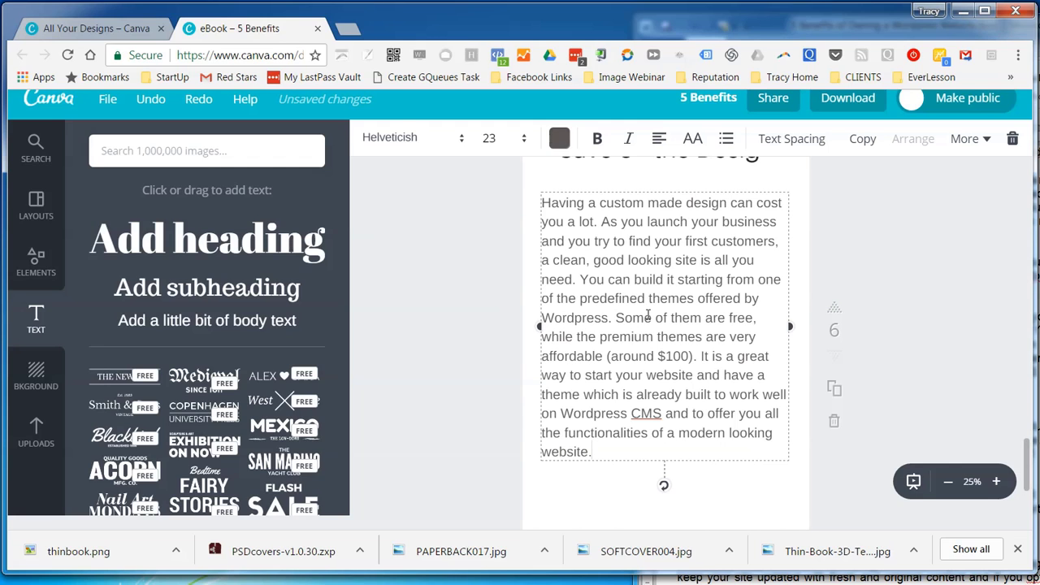
# Start a new paragraph at 'Some of them are free' in the body text.
pyautogui.press('Return')
pyautogui.press('Return')
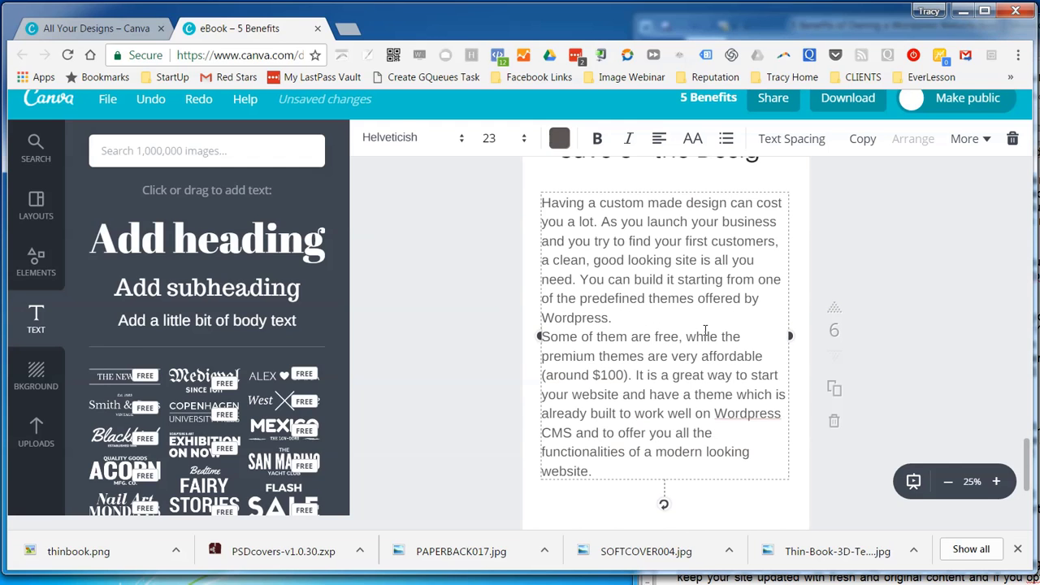
pyautogui.click(882, 331)
pyautogui.scroll(-2, 881, 329)
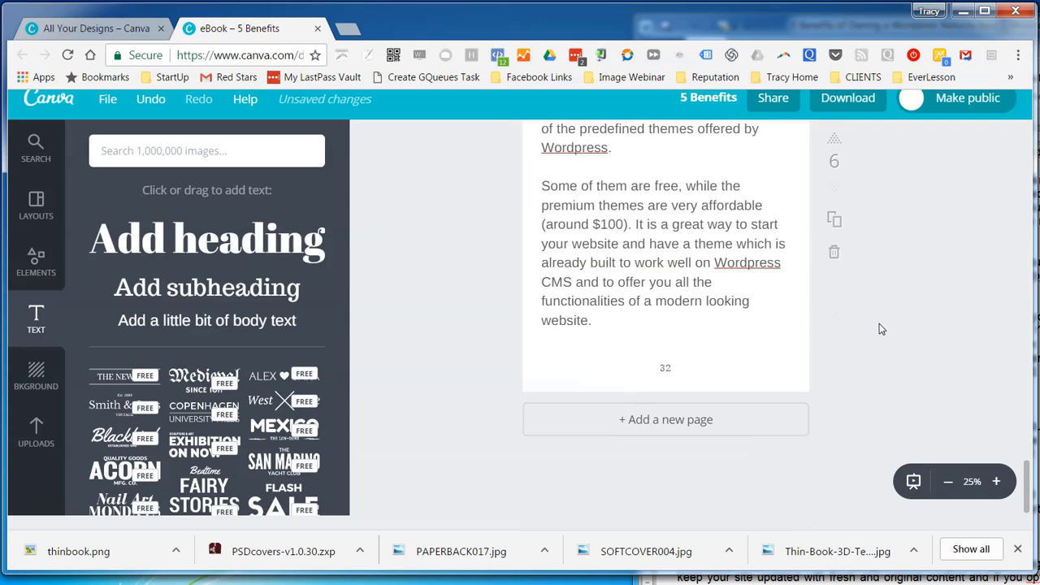
pyautogui.scroll(4, 882, 329)
pyautogui.scroll(-4, 882, 329)
# Leave the page number 32 unchanged and scroll through the pages to review the text.
pyautogui.doubleClick(659, 364)
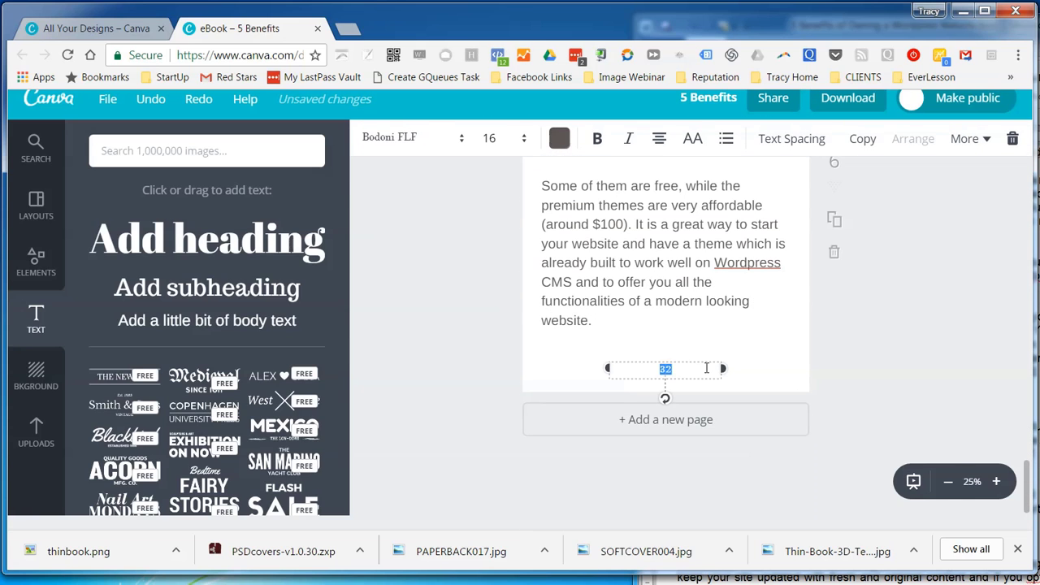
pyautogui.scroll(5, 798, 368)
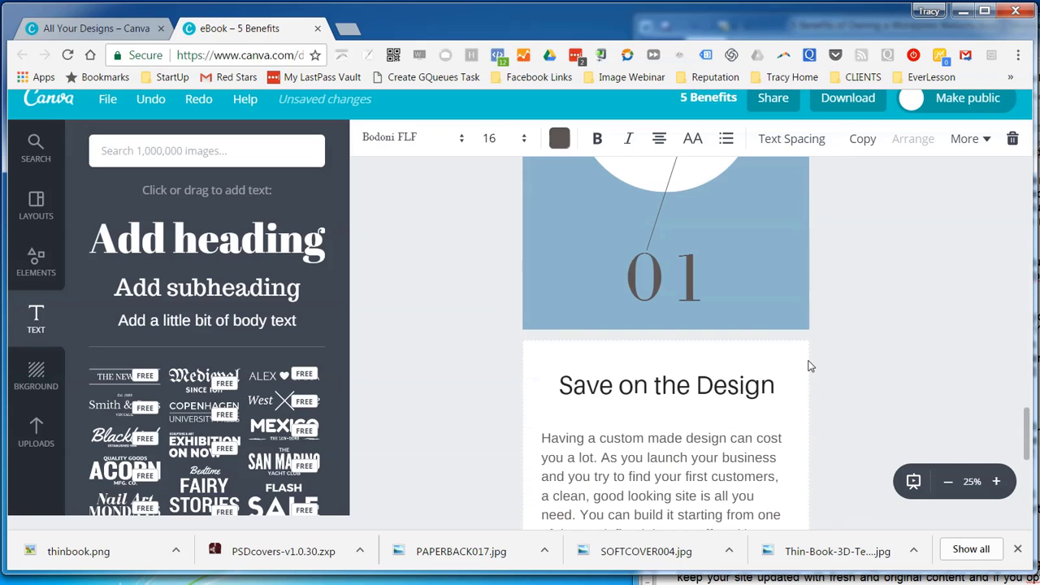
pyautogui.scroll(-3, 884, 474)
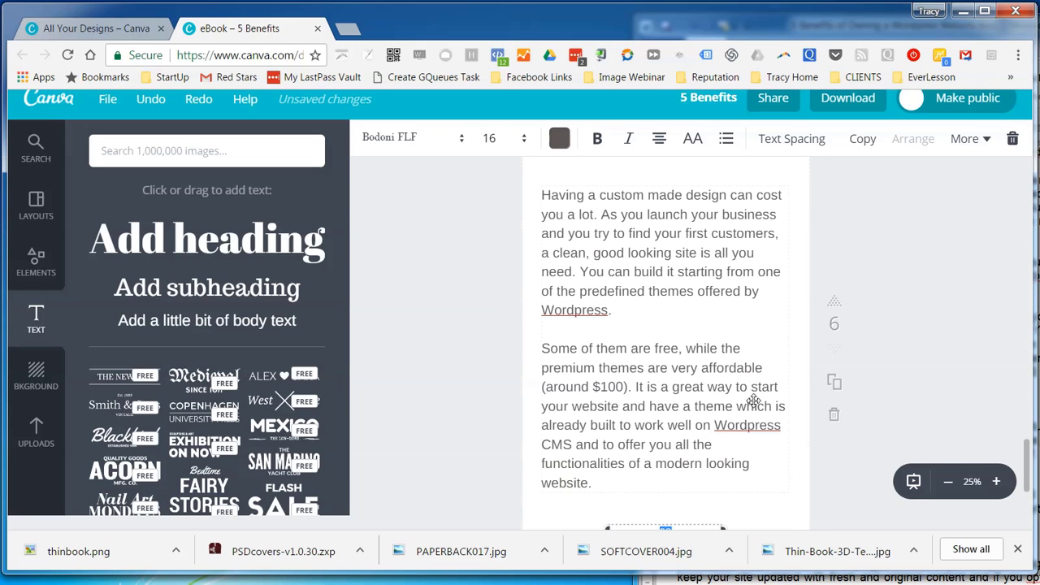
pyautogui.click(855, 460)
pyautogui.scroll(-2, 854, 460)
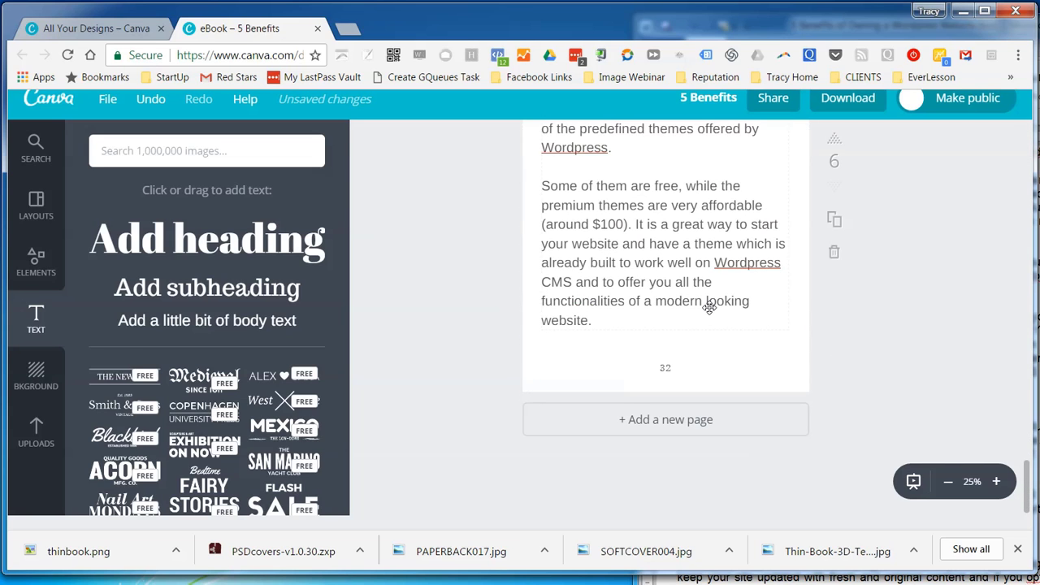
pyautogui.scroll(5, 708, 301)
pyautogui.scroll(-3, 709, 305)
pyautogui.scroll(-2, 709, 308)
pyautogui.scroll(8, 710, 308)
pyautogui.scroll(-8, 709, 308)
pyautogui.scroll(-2, 709, 308)
pyautogui.scroll(10, 710, 308)
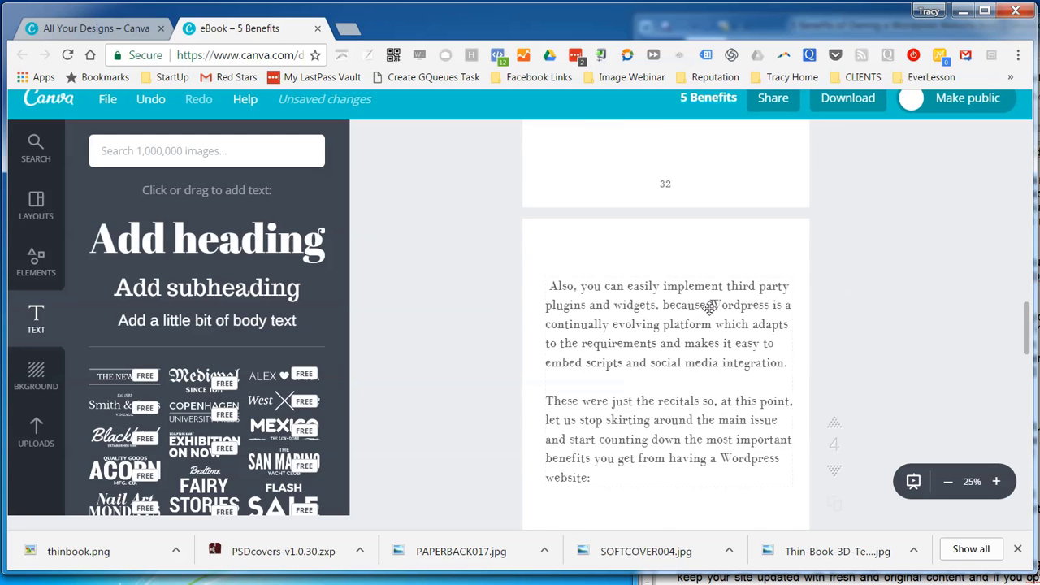
pyautogui.scroll(4, 710, 308)
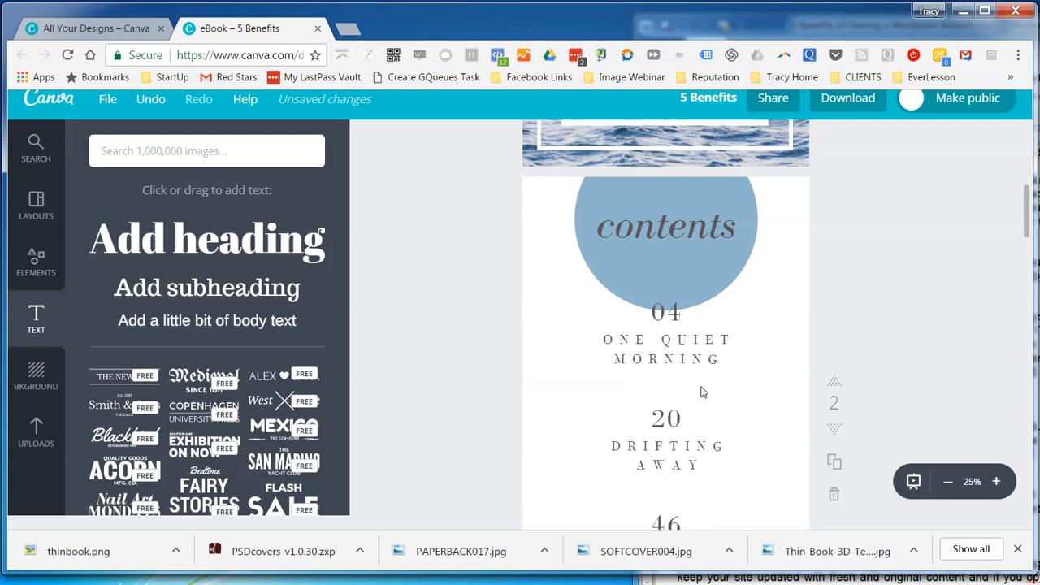
pyautogui.scroll(-14, 703, 392)
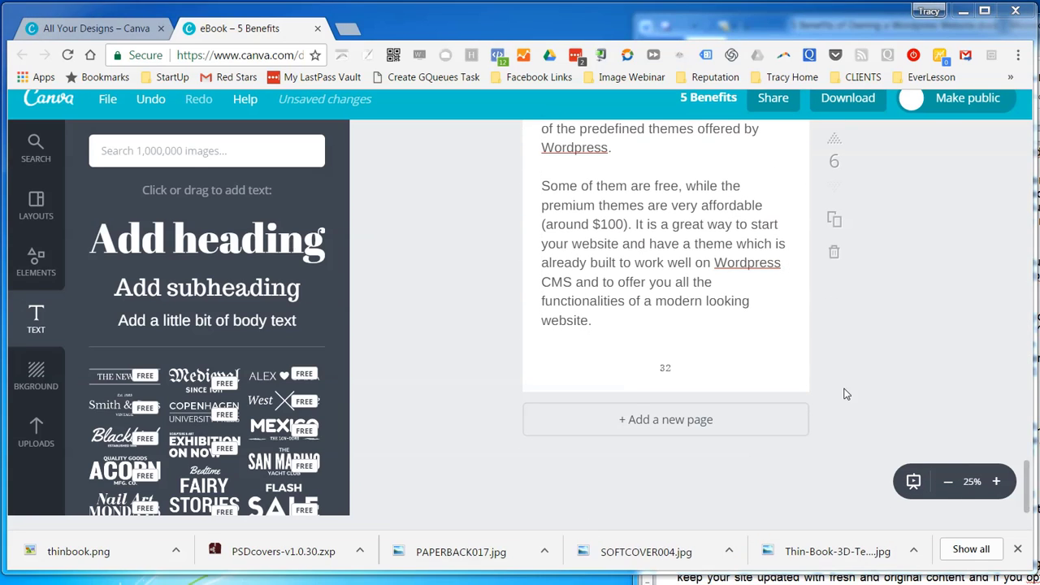
pyautogui.scroll(5, 884, 382)
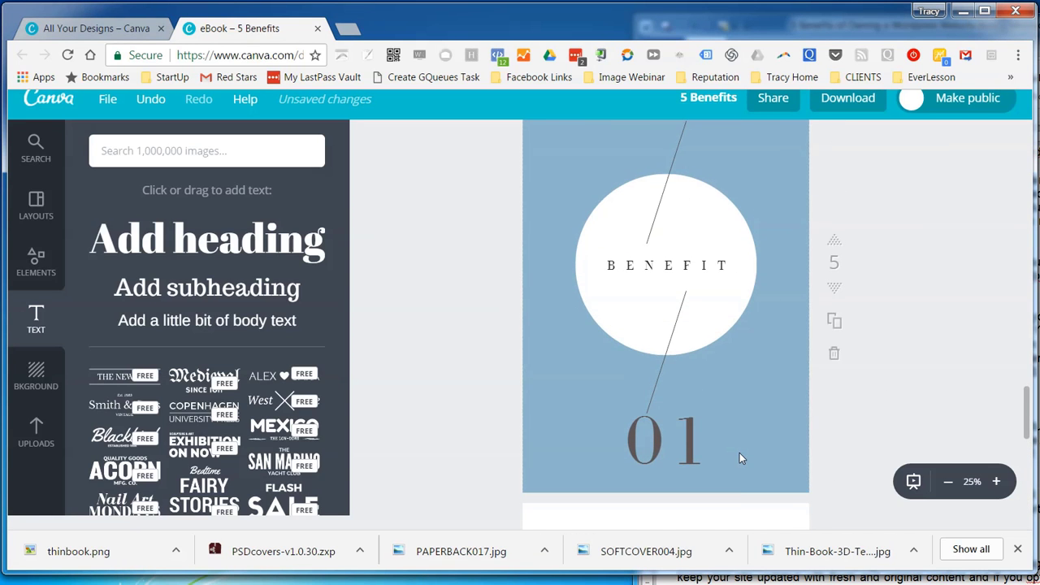
pyautogui.scroll(-3, 739, 452)
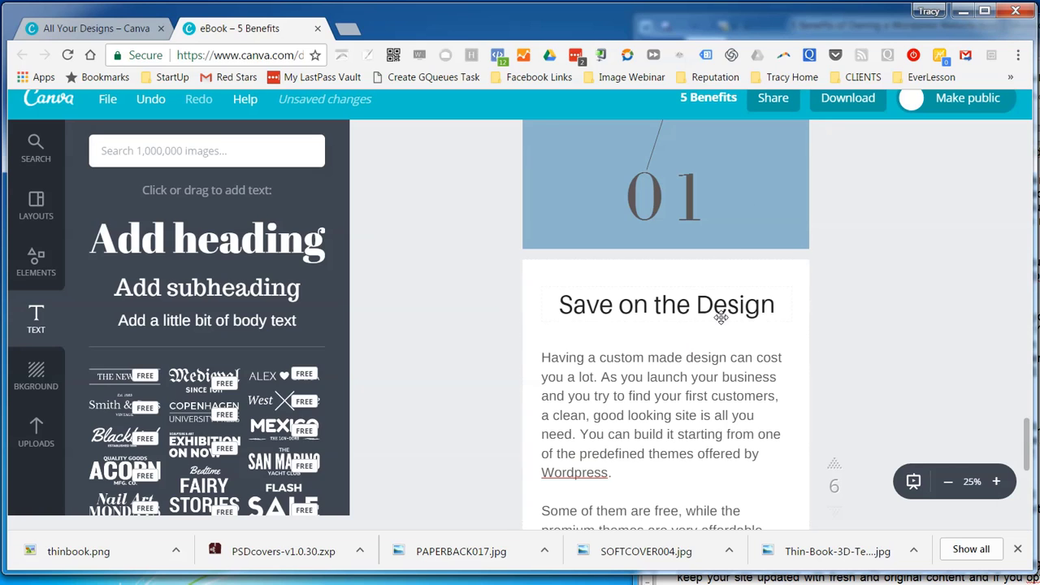
# Deselect the body text and scroll up to the second 01 BENEFIT divider page.
pyautogui.click(652, 393)
pyautogui.scroll(2, 871, 375)
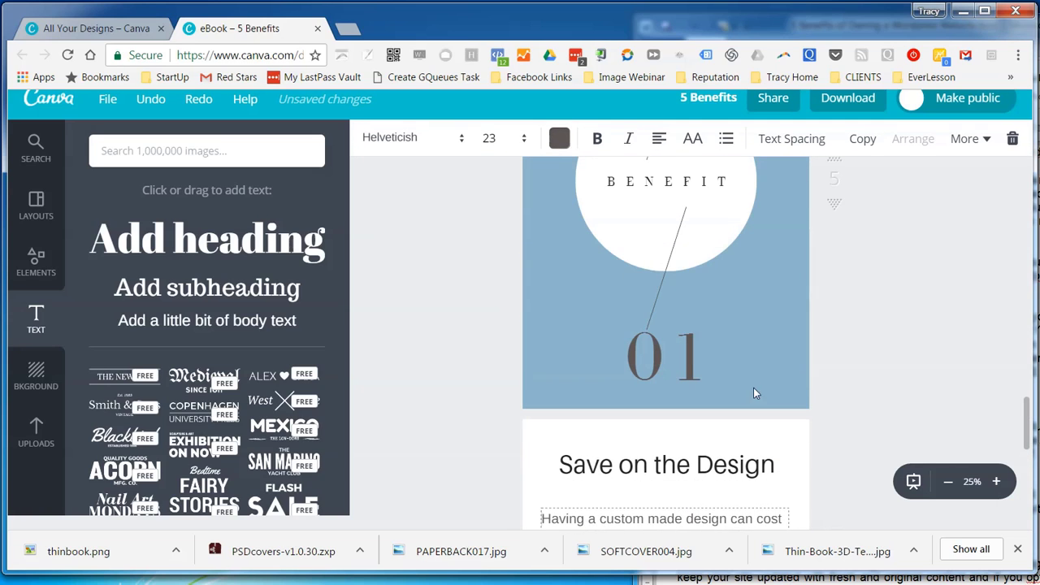
pyautogui.click(877, 372)
pyautogui.scroll(1, 904, 287)
pyautogui.scroll(2, 904, 286)
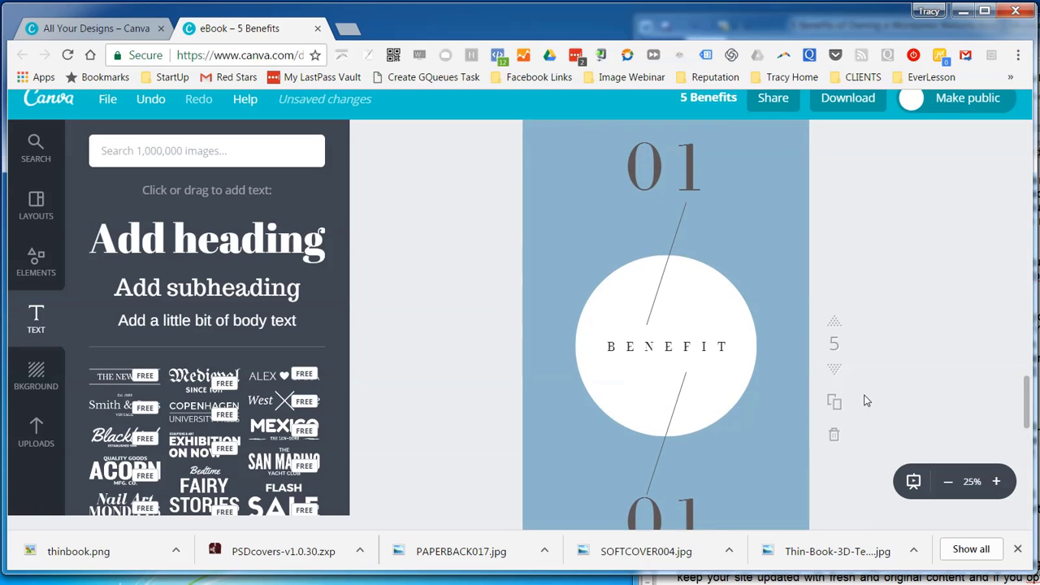
pyautogui.scroll(-4, 845, 419)
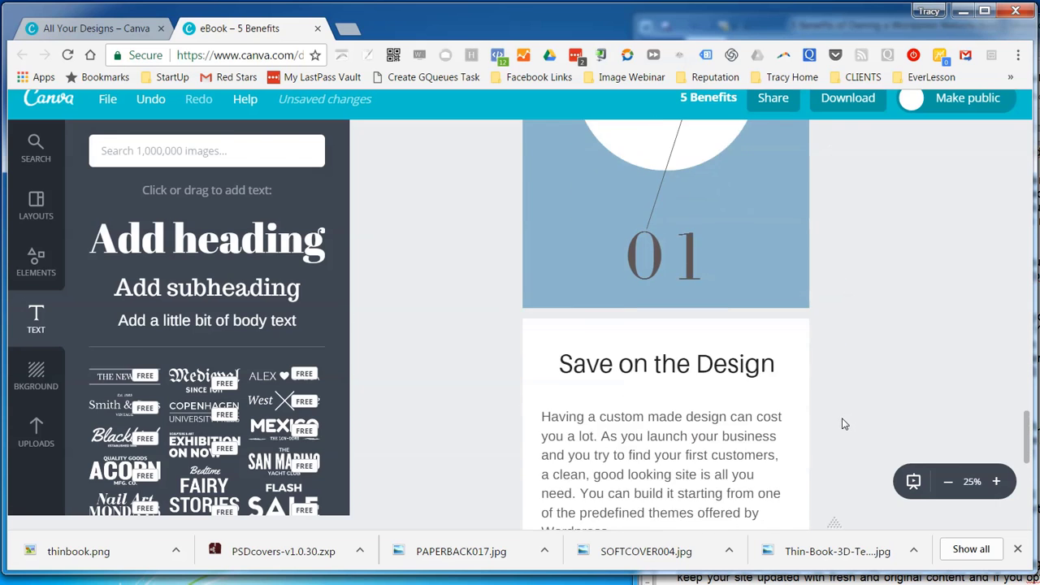
pyautogui.scroll(2, 821, 390)
pyautogui.scroll(1, 885, 262)
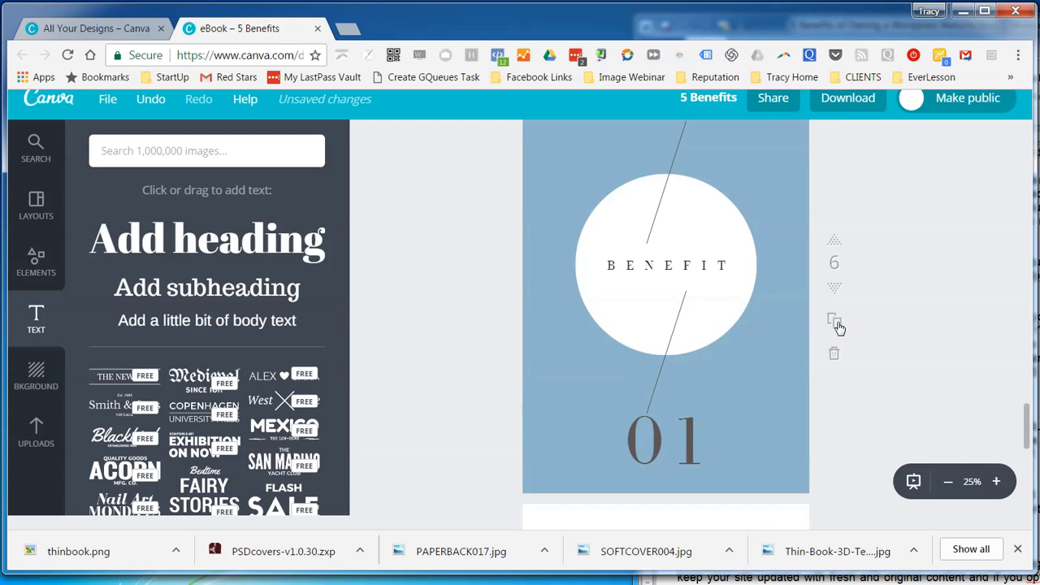
pyautogui.scroll(-2, 837, 328)
pyautogui.scroll(-2, 838, 328)
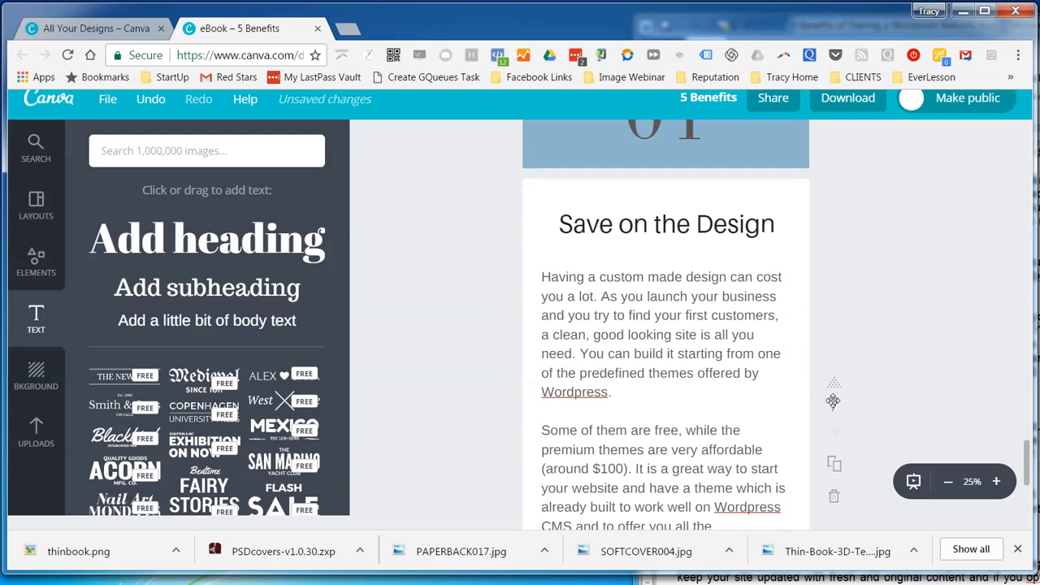
pyautogui.scroll(-1, 871, 325)
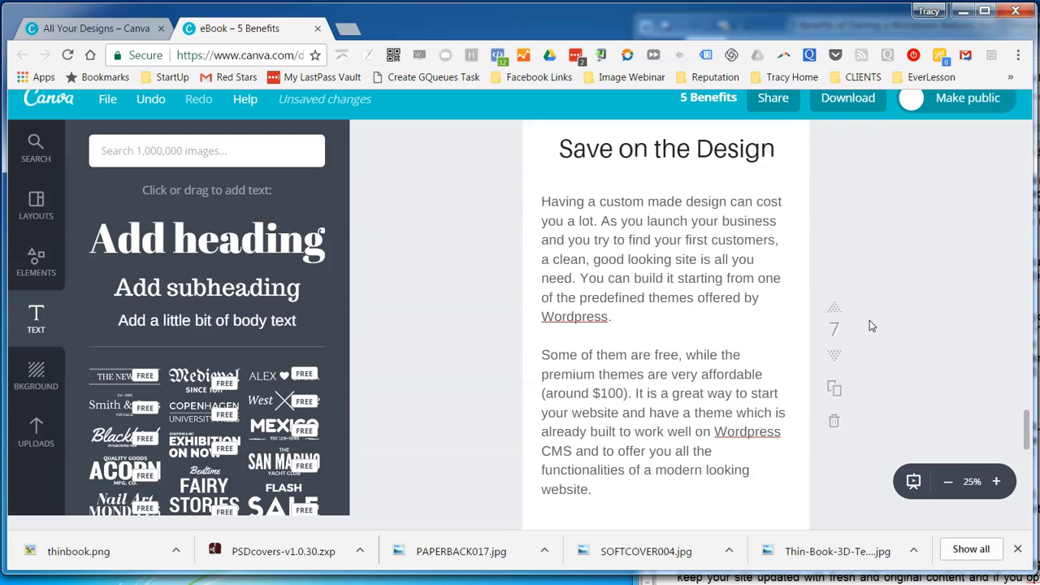
pyautogui.scroll(2, 845, 260)
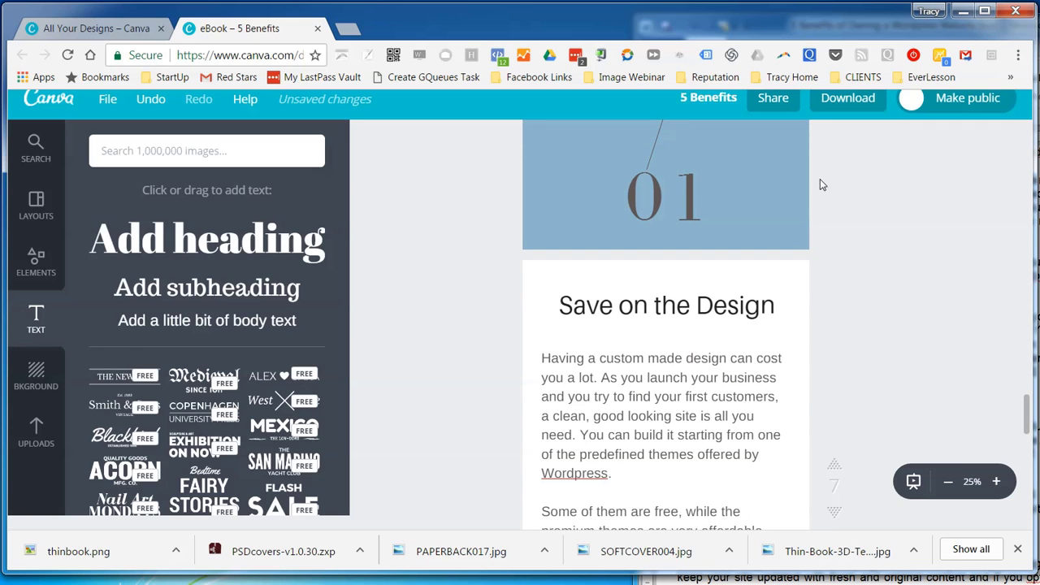
pyautogui.scroll(5, 833, 227)
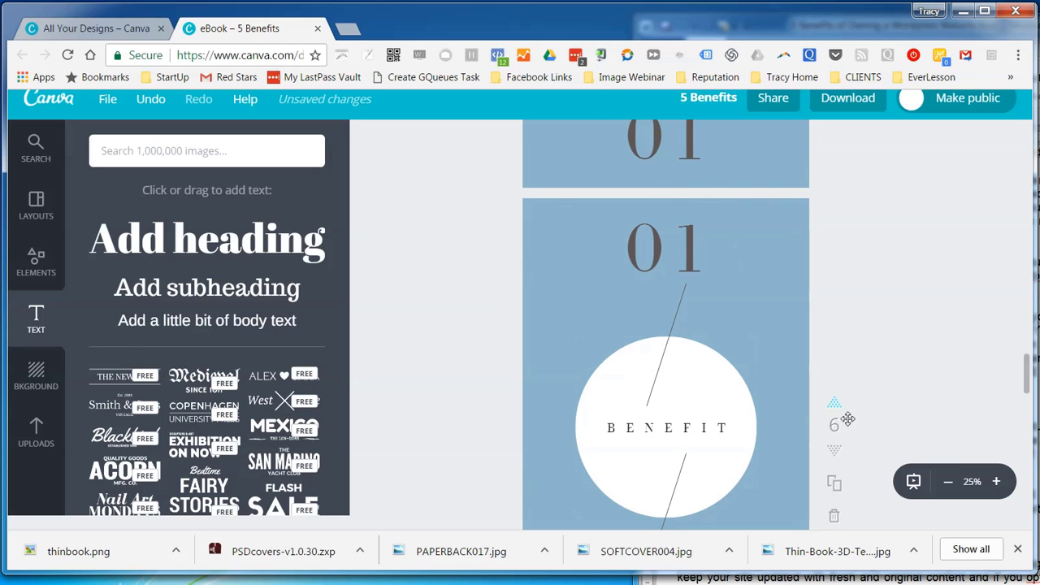
# Move the BENEFIT divider down one position to page 7 and check the page order.
pyautogui.click(835, 451)
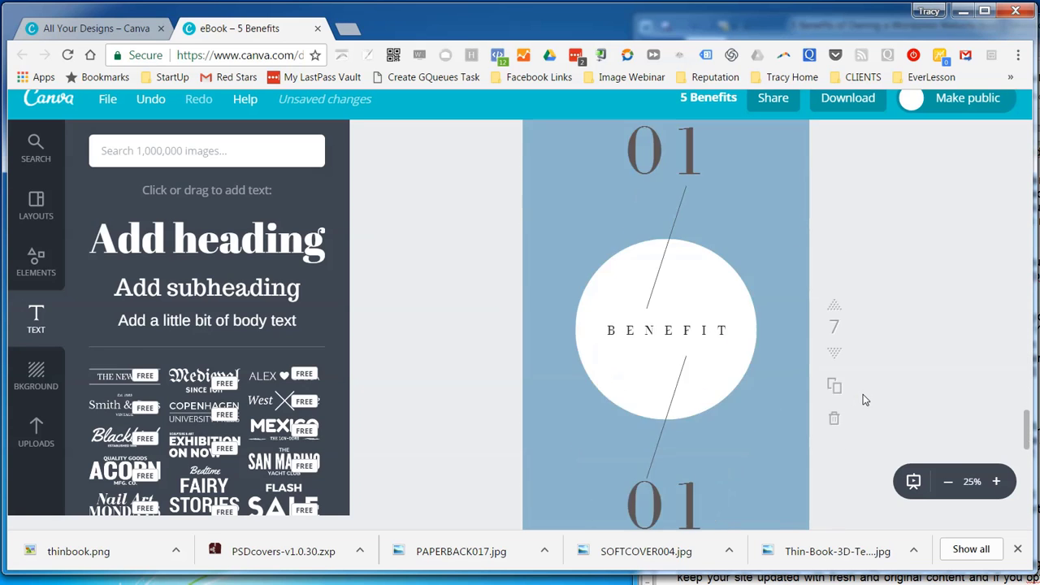
pyautogui.scroll(10, 863, 394)
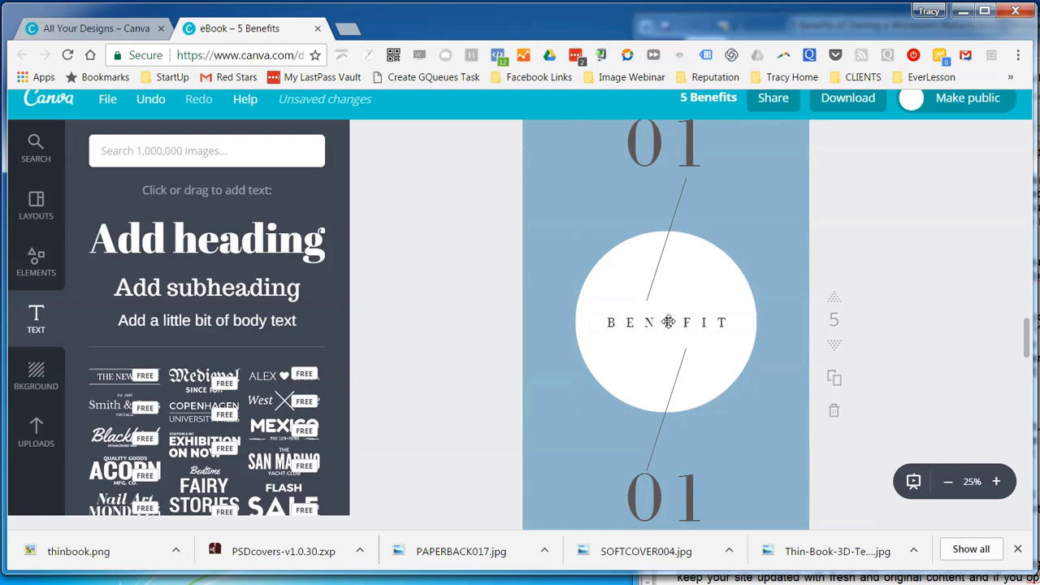
pyautogui.scroll(-10, 668, 322)
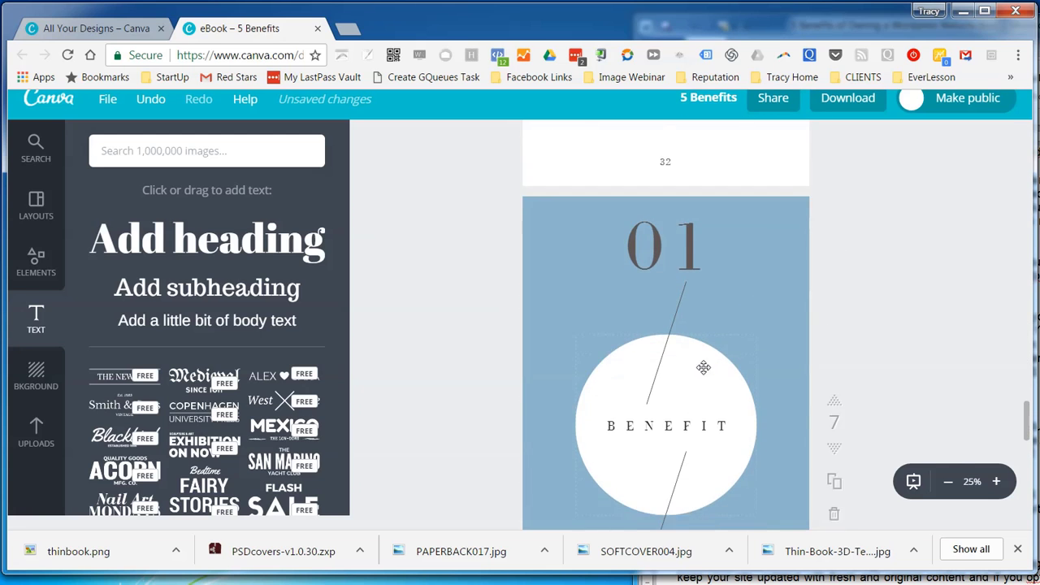
pyautogui.scroll(-5, 704, 367)
pyautogui.scroll(2, 669, 367)
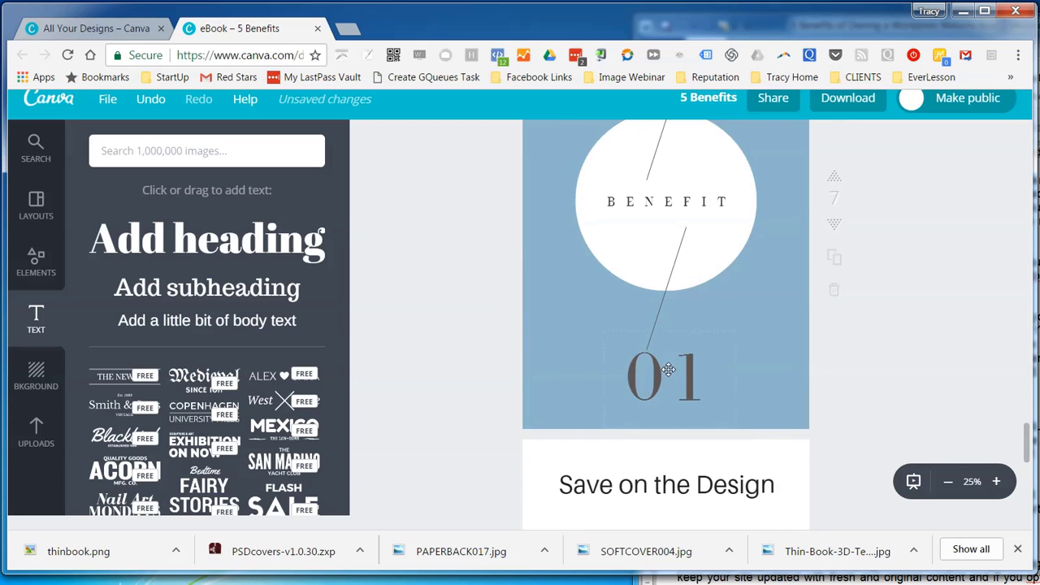
# Change the top and bottom 01 numbers on the page 7 divider to 02.
pyautogui.scroll(3, 667, 369)
pyautogui.click(683, 185)
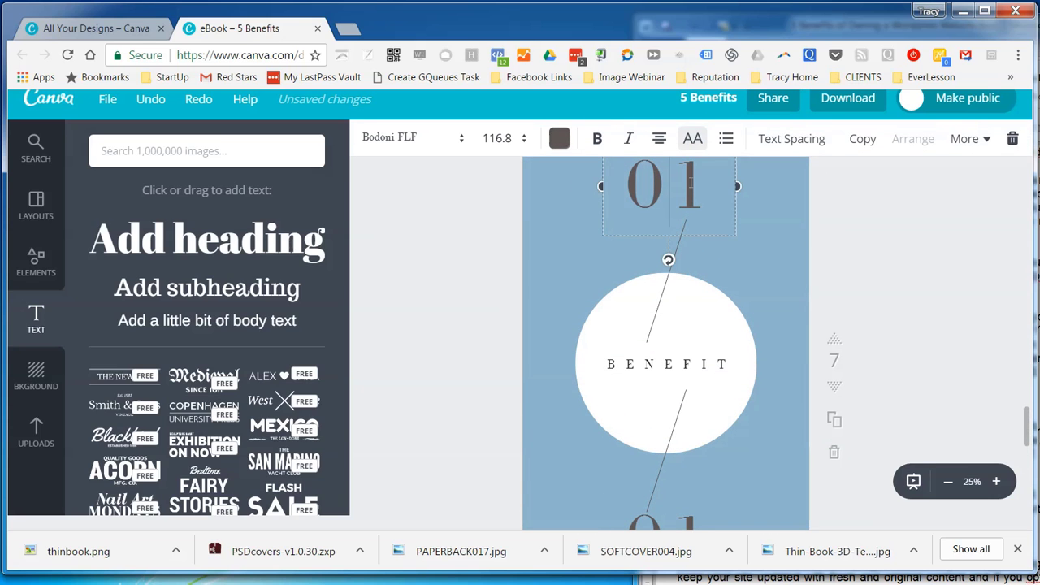
pyautogui.press('BackSpace')
pyautogui.write('2')
pyautogui.scroll(-4, 687, 372)
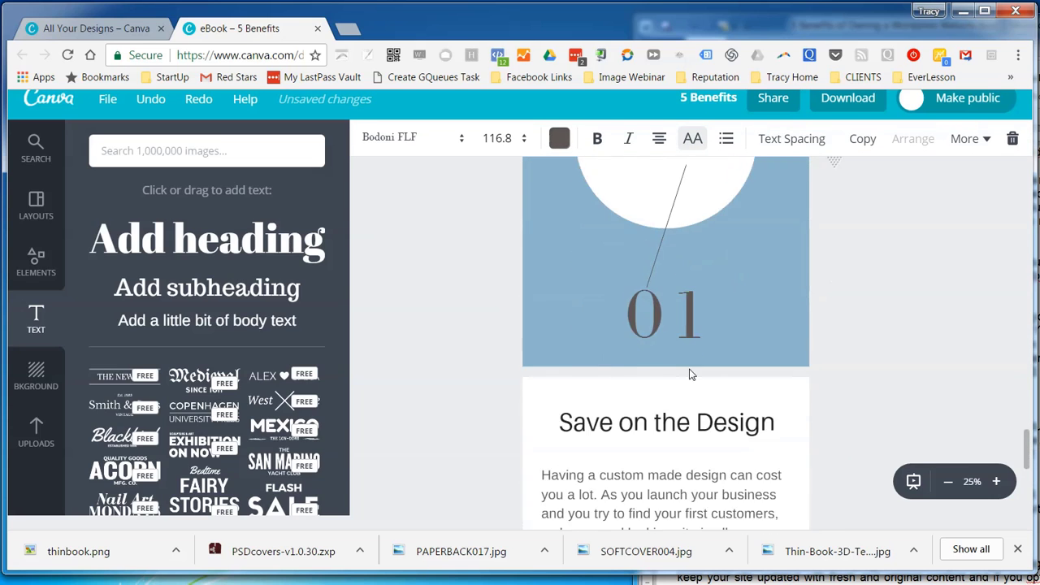
pyautogui.scroll(3, 690, 281)
pyautogui.click(685, 444)
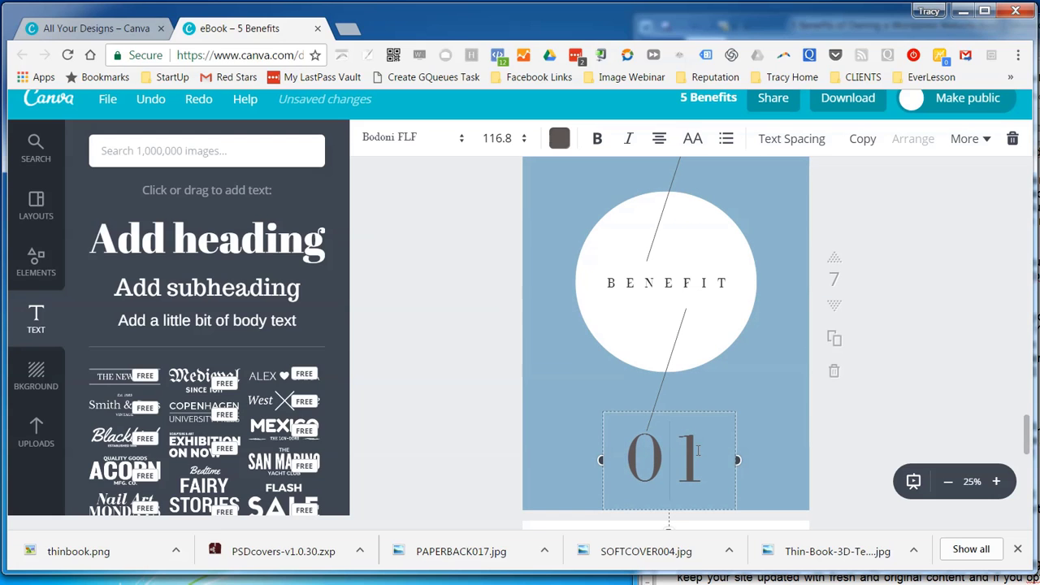
pyautogui.press('BackSpace')
pyautogui.write('2')
pyautogui.click(861, 451)
pyautogui.scroll(-2, 863, 451)
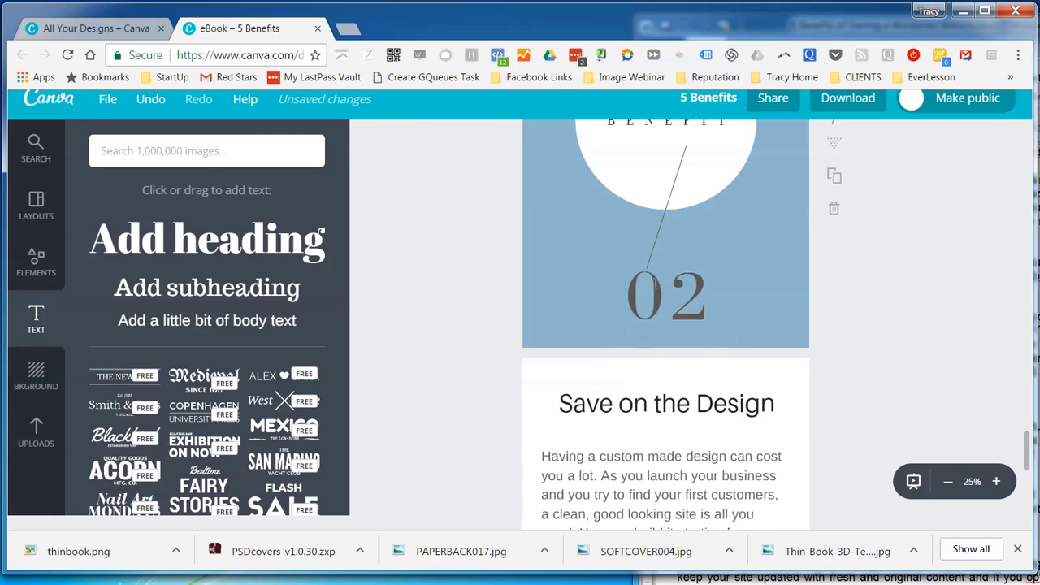
# Set the bottom 02 on page 7 in Aileron Regular.
pyautogui.doubleClick(687, 297)
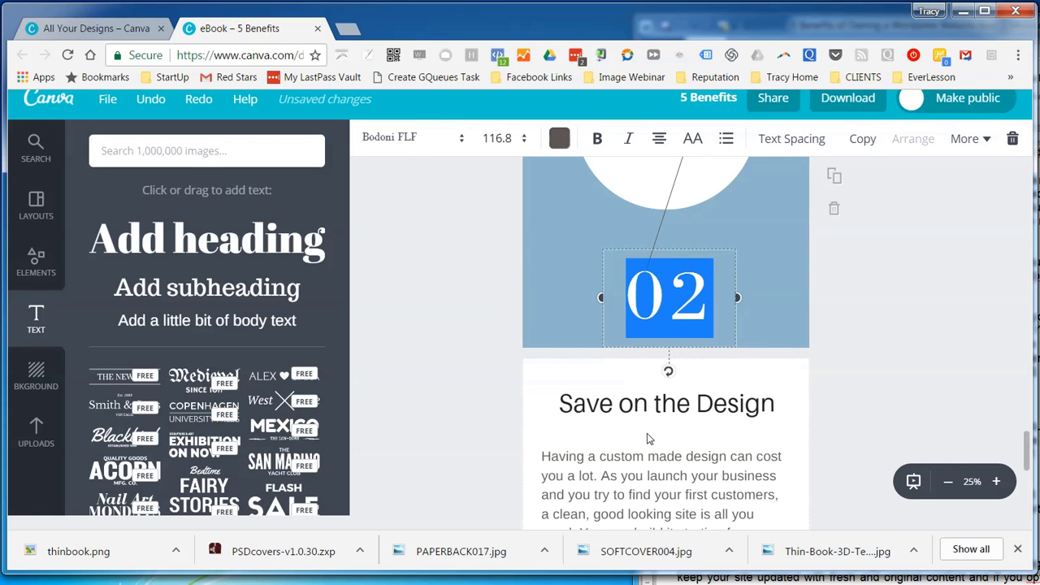
pyautogui.doubleClick(632, 403)
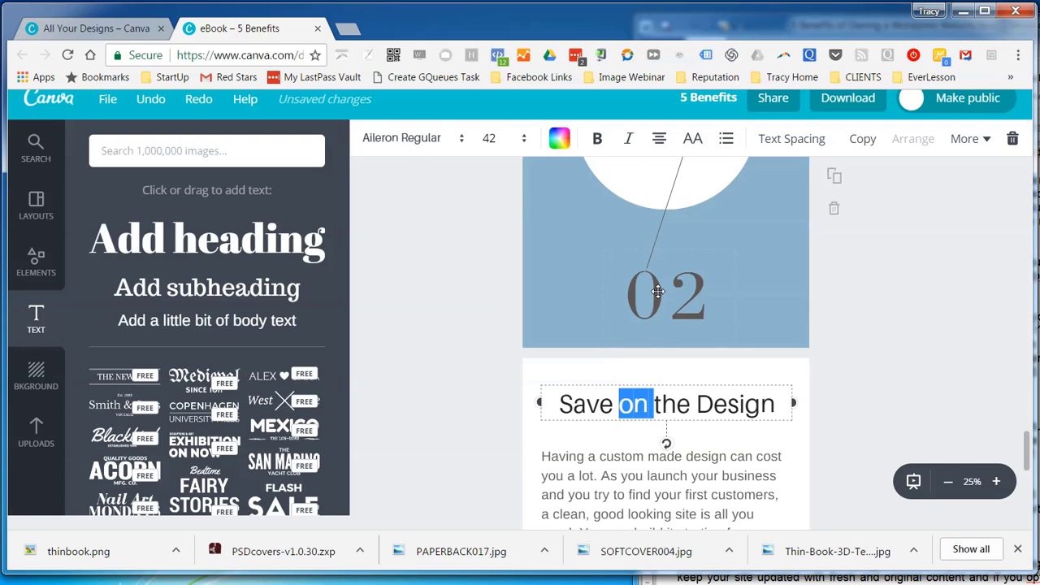
pyautogui.doubleClick(680, 293)
pyautogui.click(406, 138)
pyautogui.scroll(5, 408, 220)
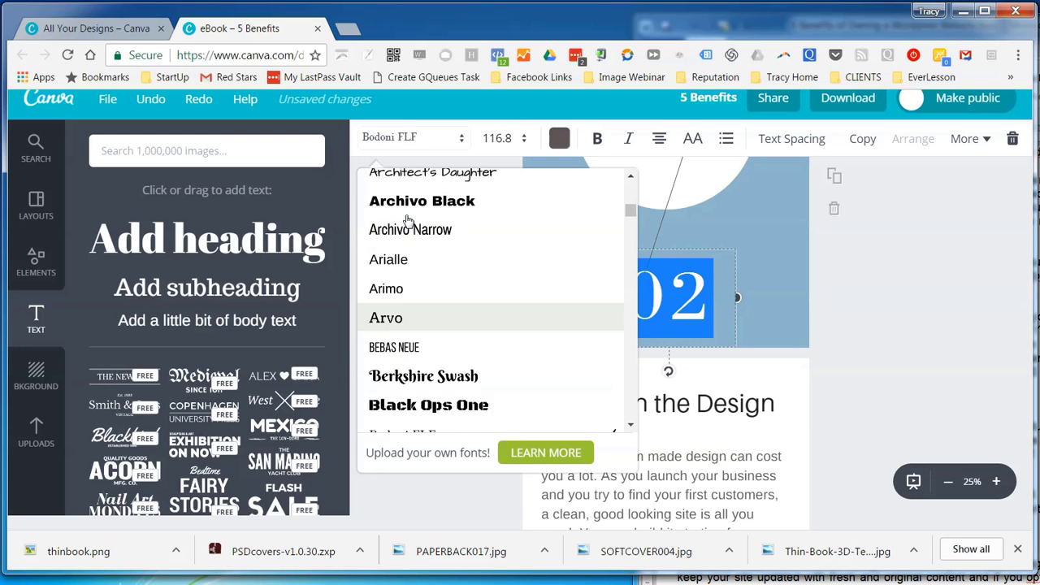
pyautogui.scroll(2, 408, 221)
pyautogui.scroll(-4, 395, 239)
pyautogui.scroll(6, 398, 249)
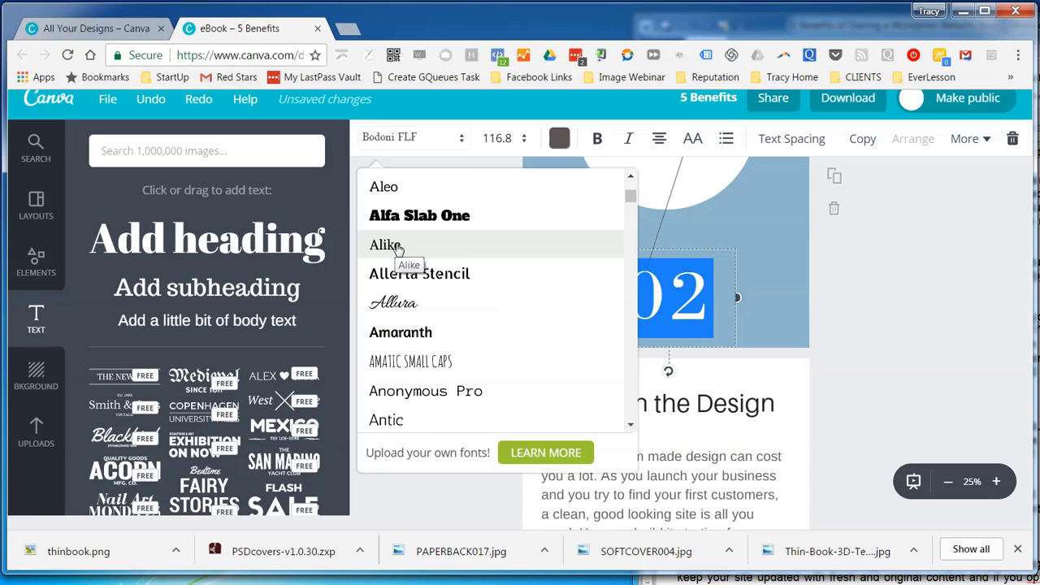
pyautogui.scroll(3, 428, 290)
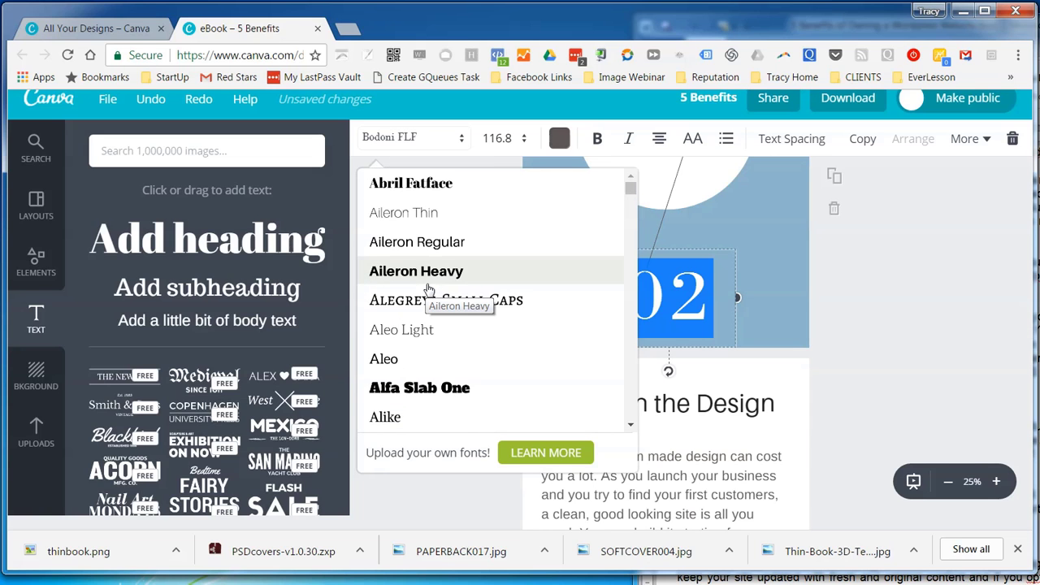
pyautogui.click(420, 241)
pyautogui.scroll(5, 810, 312)
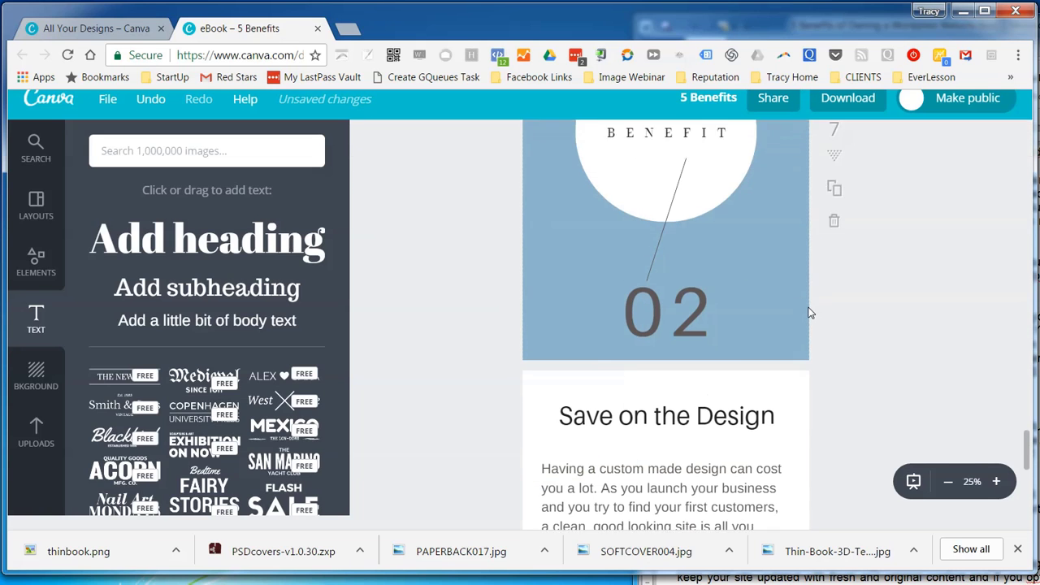
# Set the top 02 in Aileron Regular as well.
pyautogui.doubleClick(665, 268)
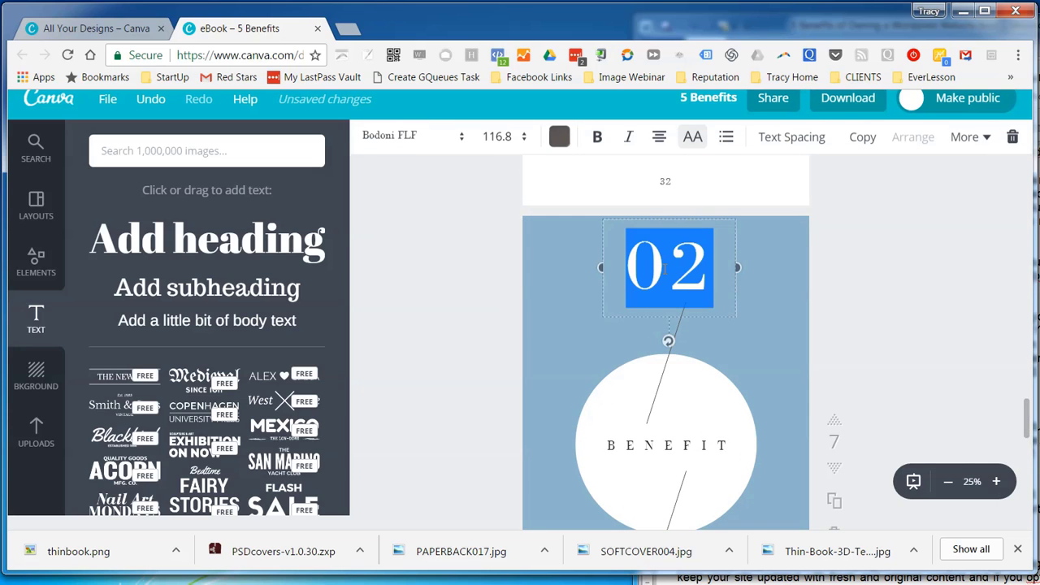
pyautogui.click(392, 138)
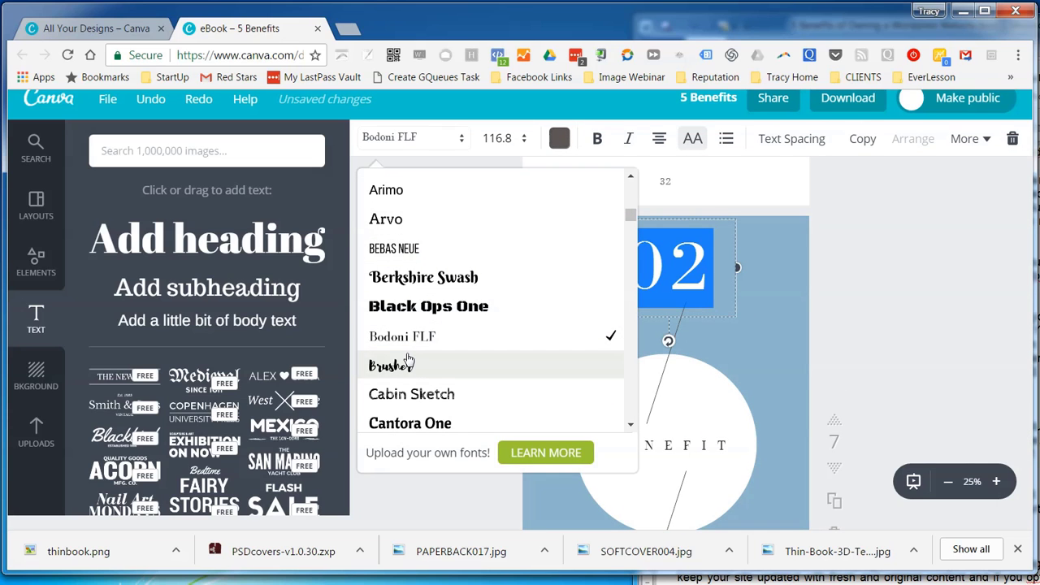
pyautogui.scroll(7, 408, 360)
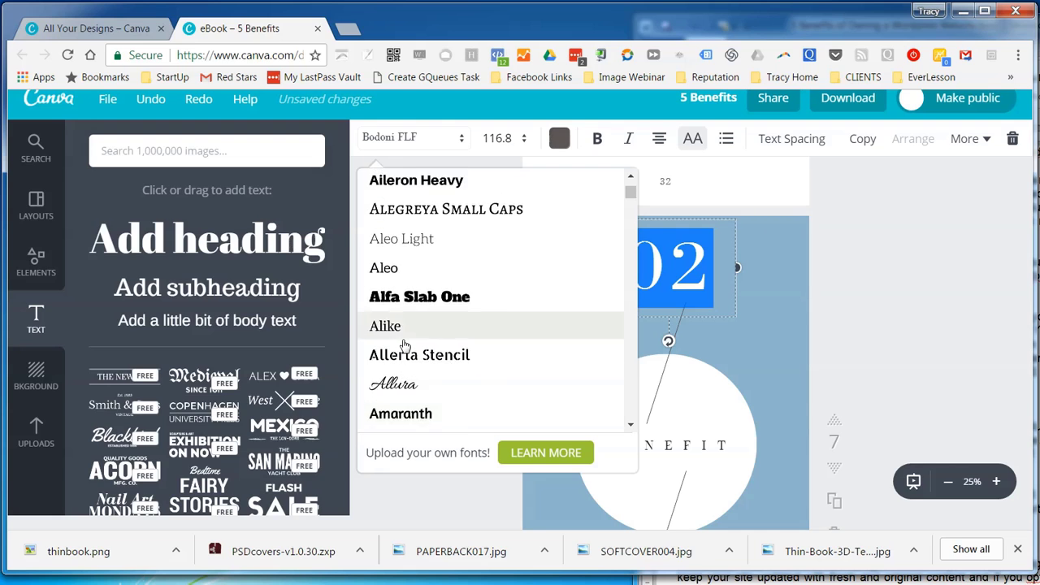
pyautogui.scroll(2, 405, 345)
pyautogui.click(406, 242)
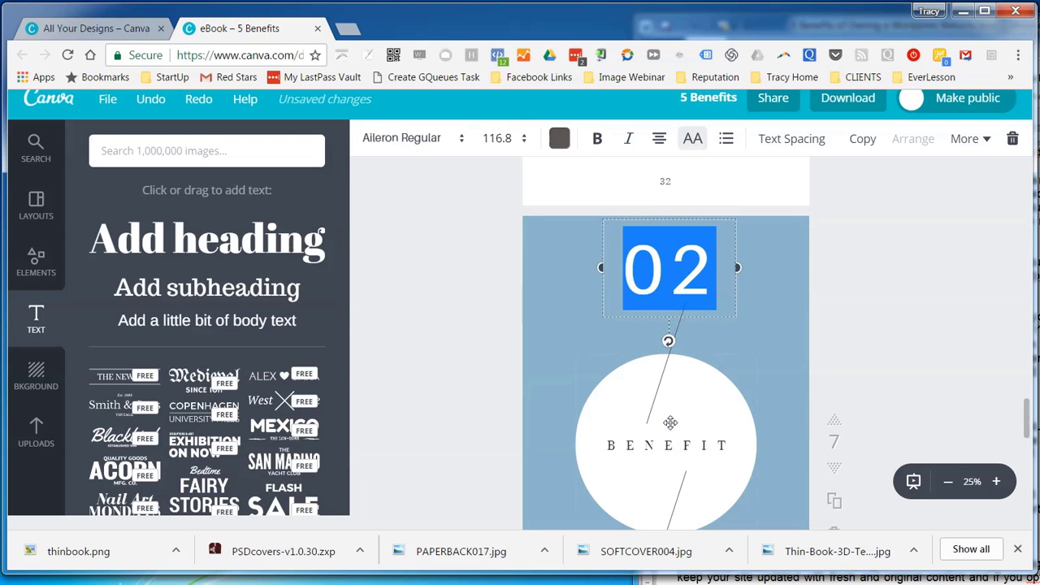
# Set the BENEFIT label in Aileron Regular and deselect it.
pyautogui.click(670, 427)
pyautogui.click(669, 439)
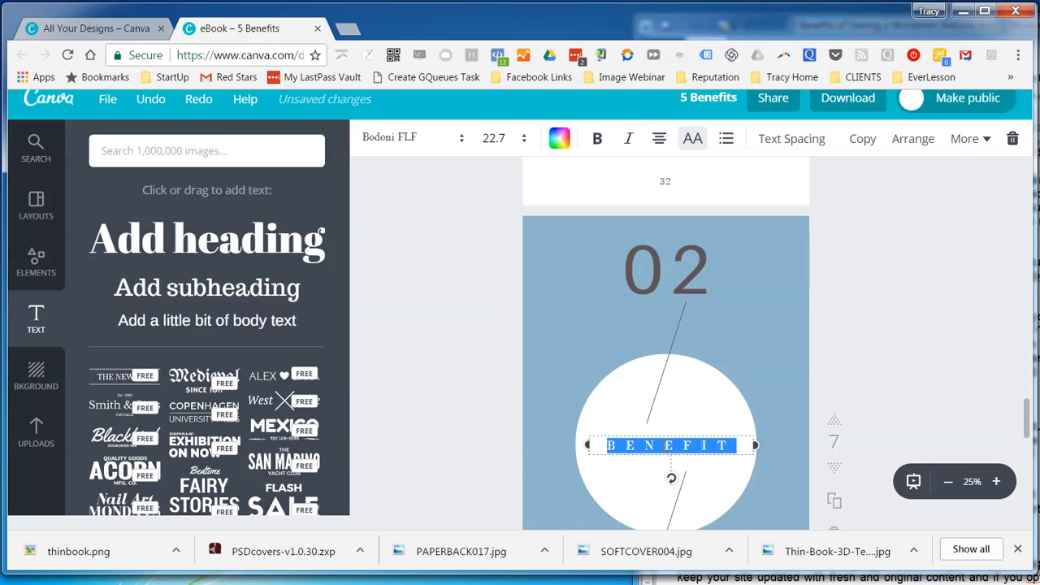
pyautogui.click(396, 143)
pyautogui.scroll(5, 395, 282)
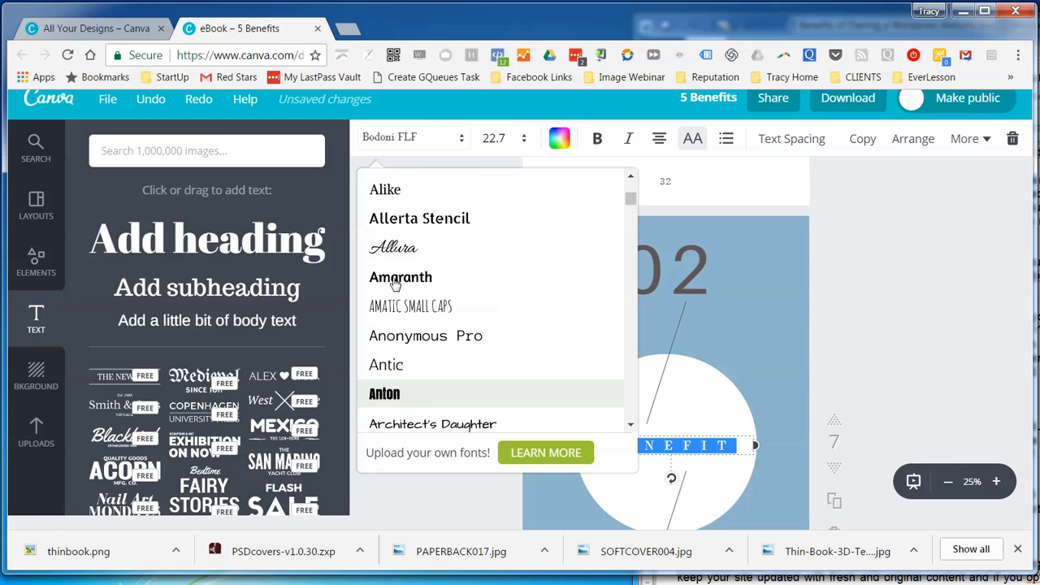
pyautogui.scroll(3, 395, 282)
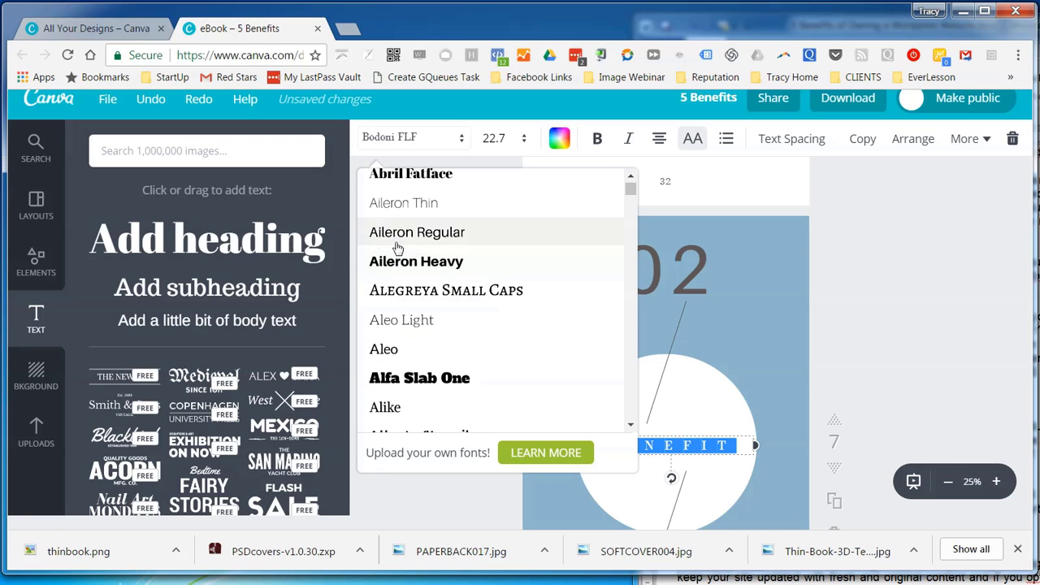
pyautogui.click(399, 234)
pyautogui.click(917, 342)
pyautogui.scroll(-3, 918, 341)
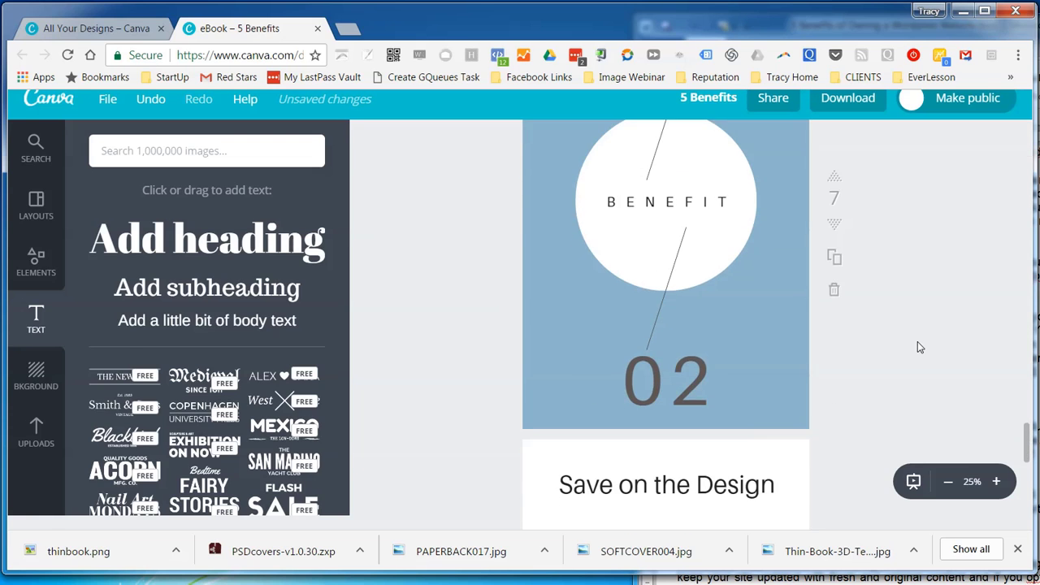
pyautogui.scroll(-2, 919, 347)
pyautogui.scroll(3, 919, 347)
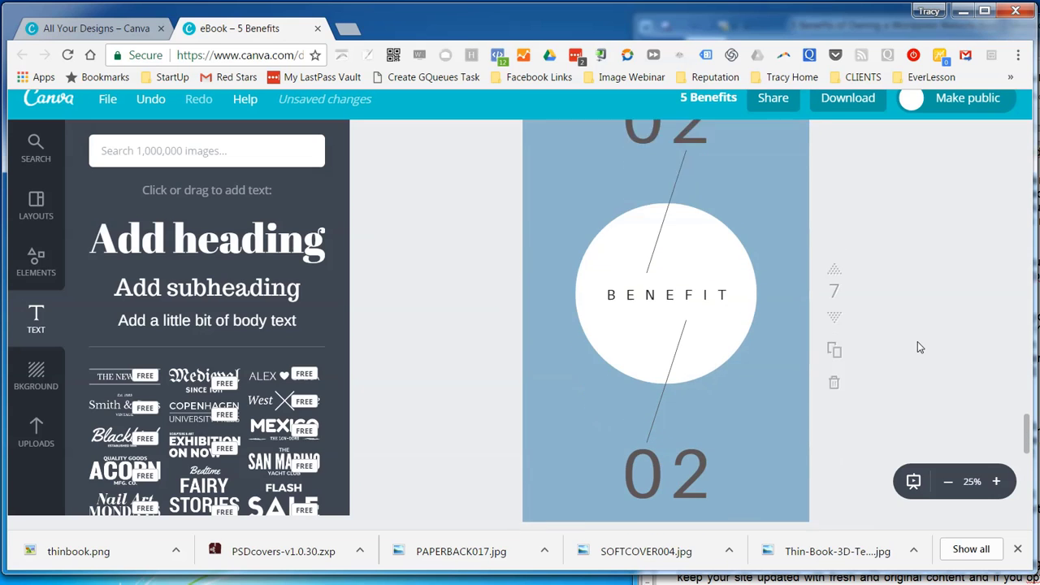
pyautogui.scroll(-1, 918, 342)
# Scroll down through the ebook to page 13, the blue BENEFIT 05 page.
pyautogui.scroll(-3, 795, 399)
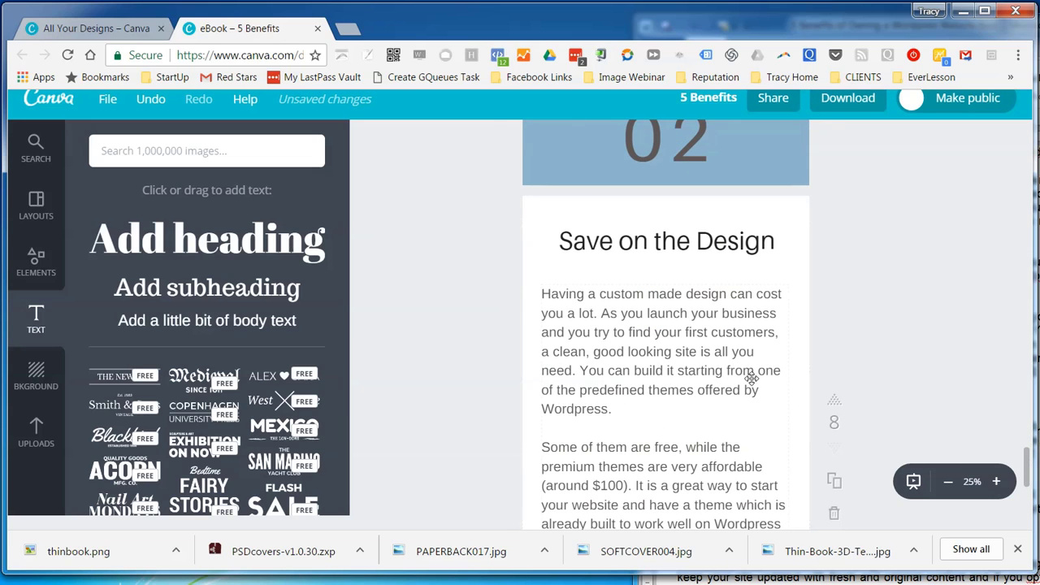
pyautogui.click(627, 333)
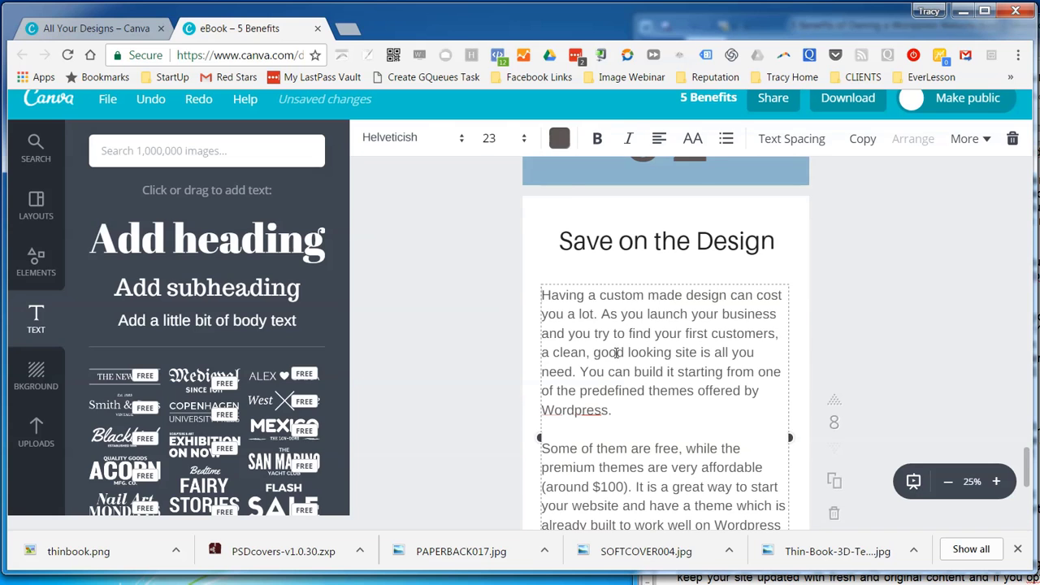
pyautogui.scroll(-3, 616, 351)
pyautogui.scroll(3, 615, 352)
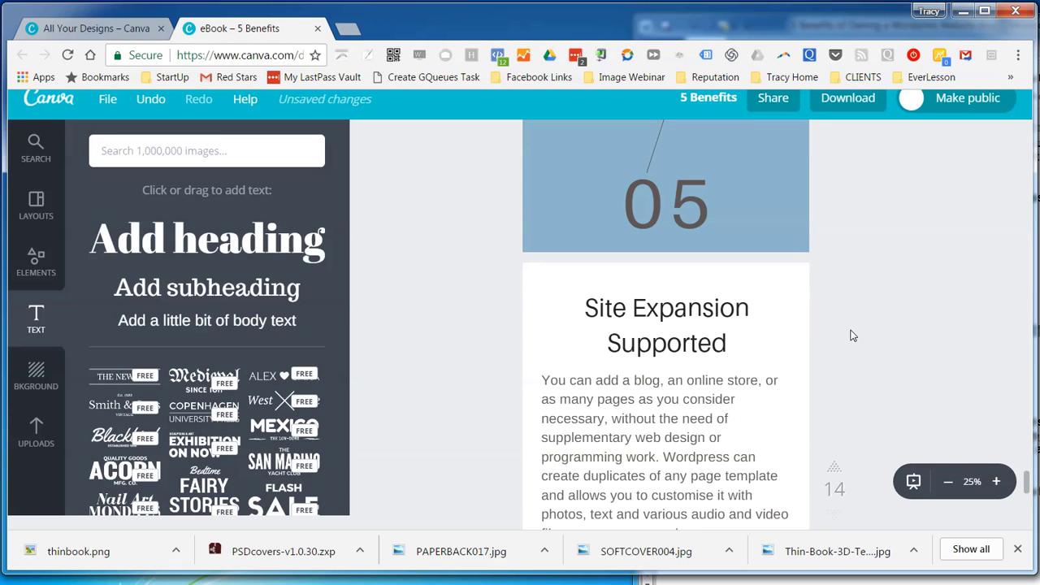
pyautogui.scroll(5, 850, 332)
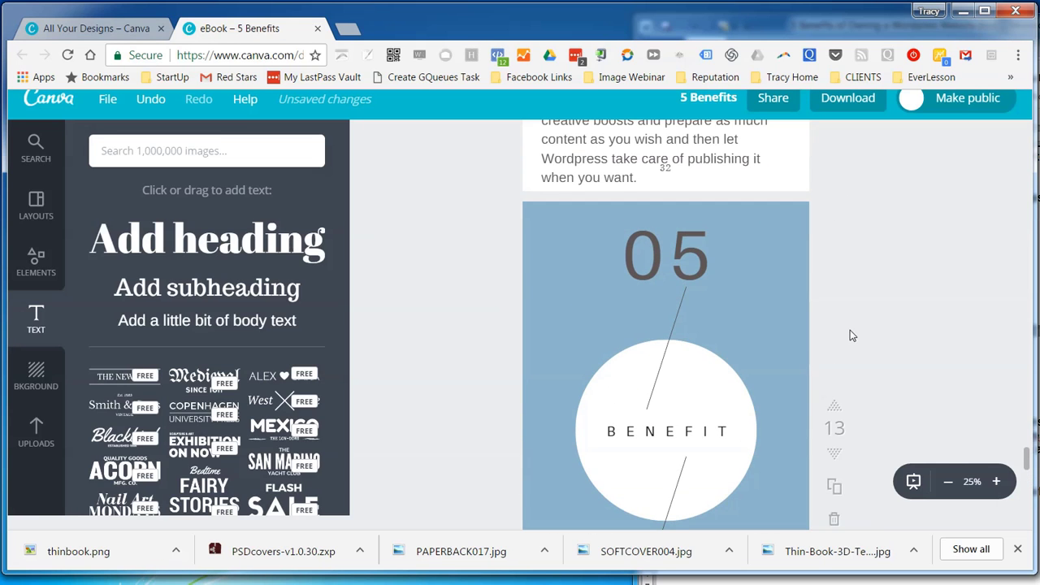
pyautogui.scroll(-5, 852, 336)
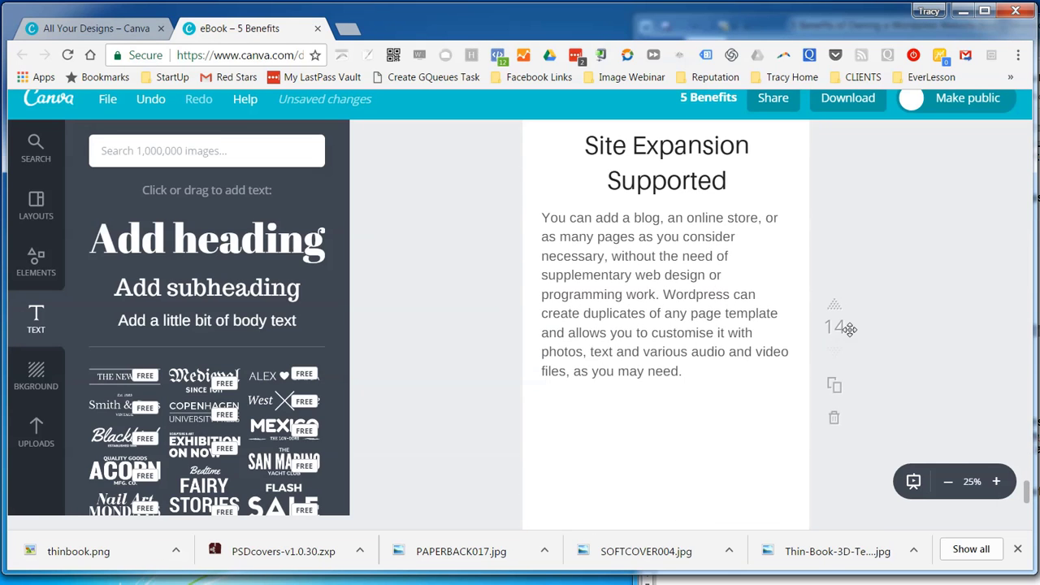
pyautogui.scroll(-2, 905, 310)
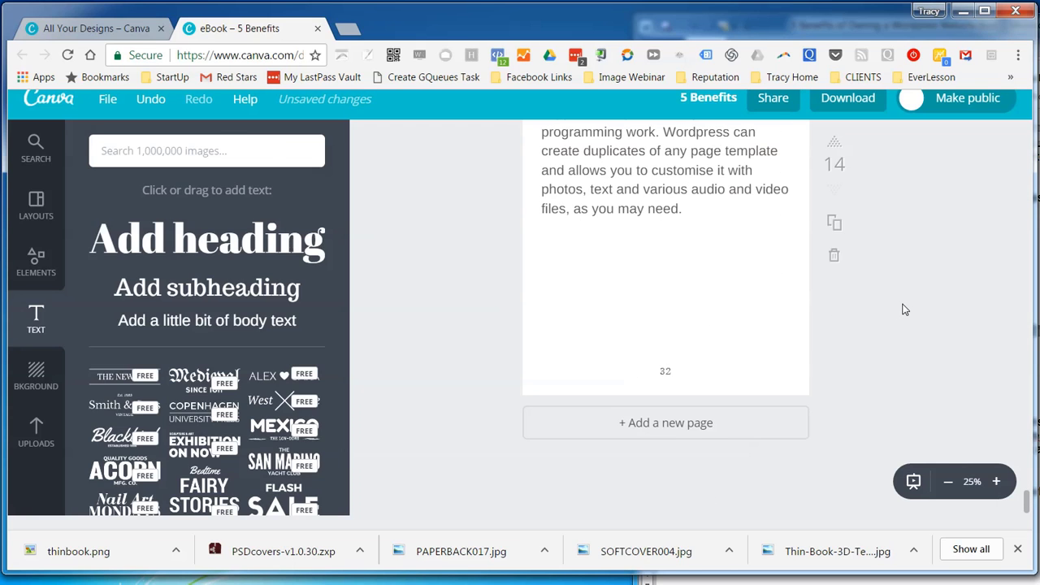
pyautogui.scroll(2, 906, 310)
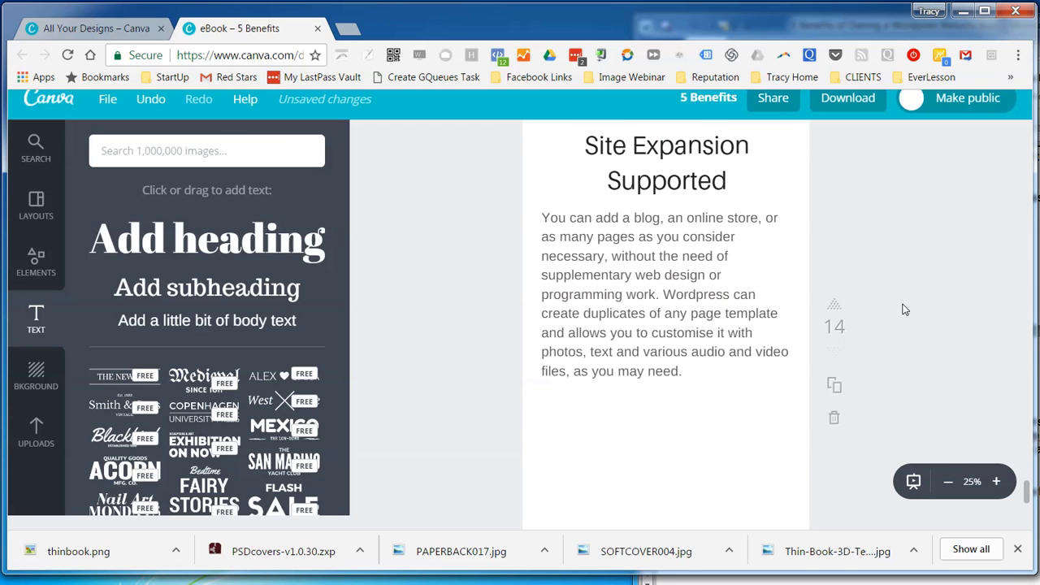
pyautogui.scroll(-2, 905, 309)
pyautogui.scroll(6, 905, 310)
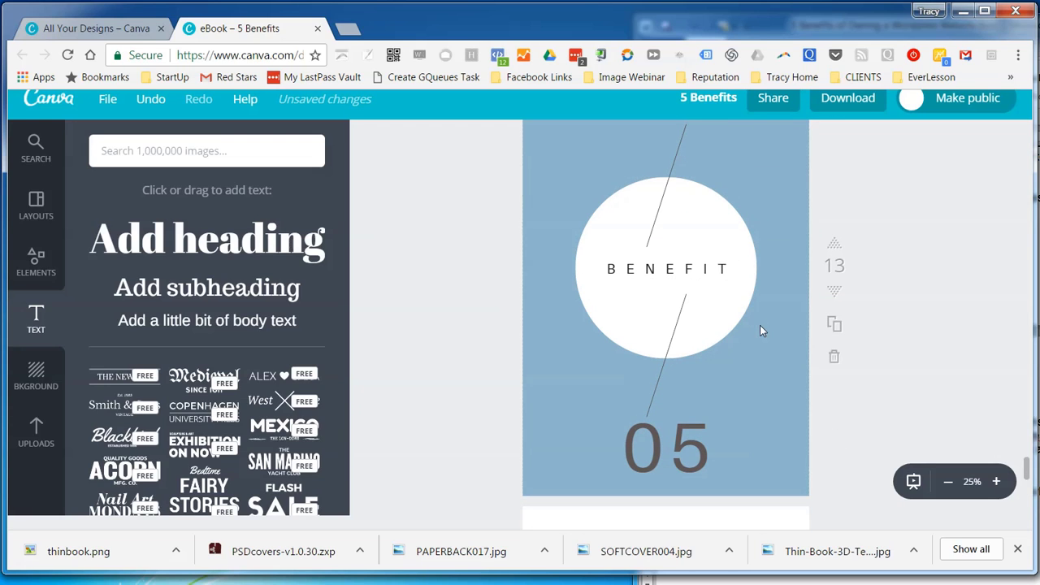
# Duplicate the BENEFIT 05 page and move the copy to the end as page 15.
pyautogui.click(846, 331)
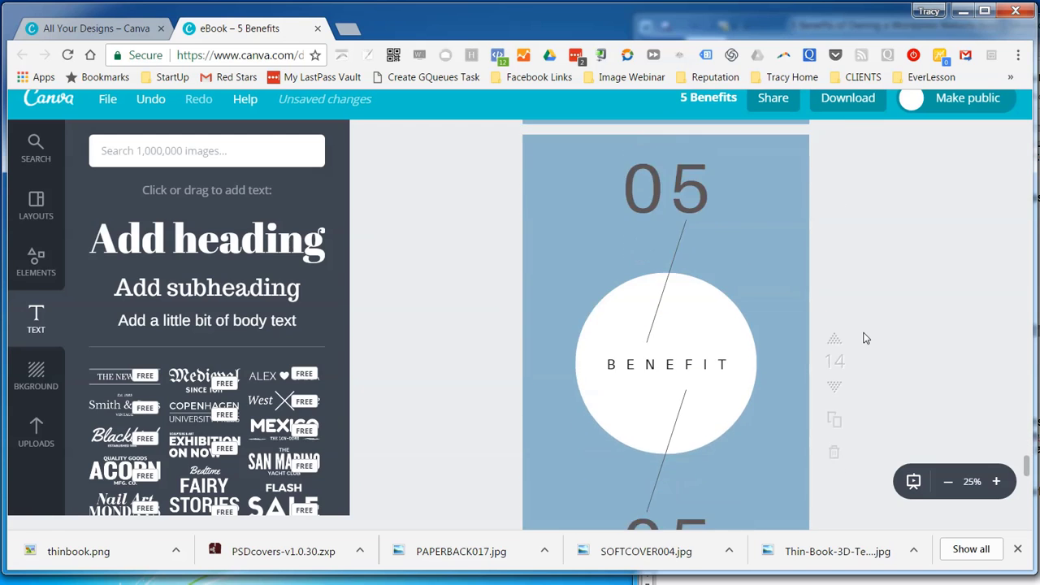
pyautogui.click(837, 351)
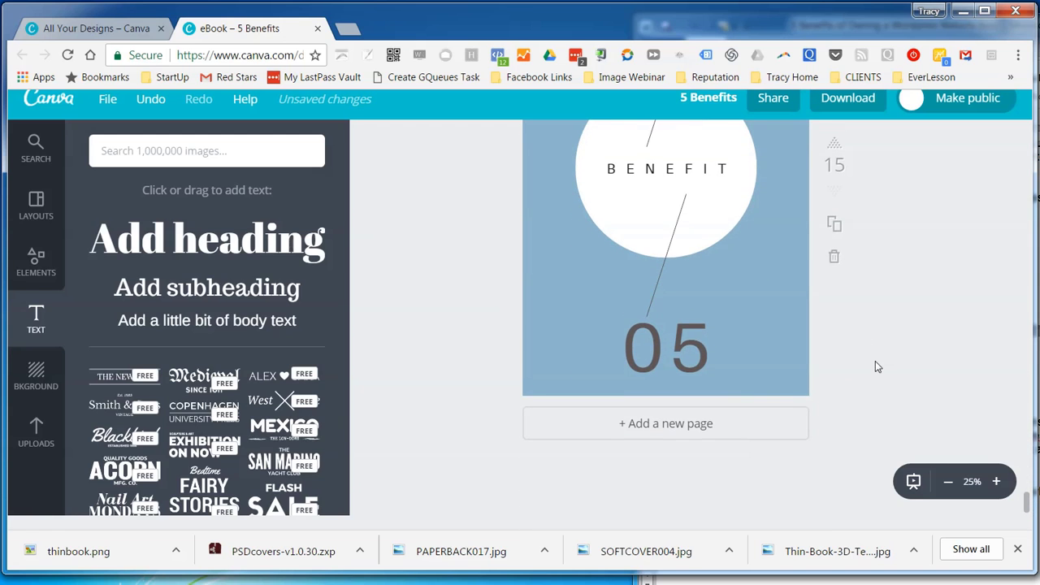
pyautogui.scroll(8, 674, 294)
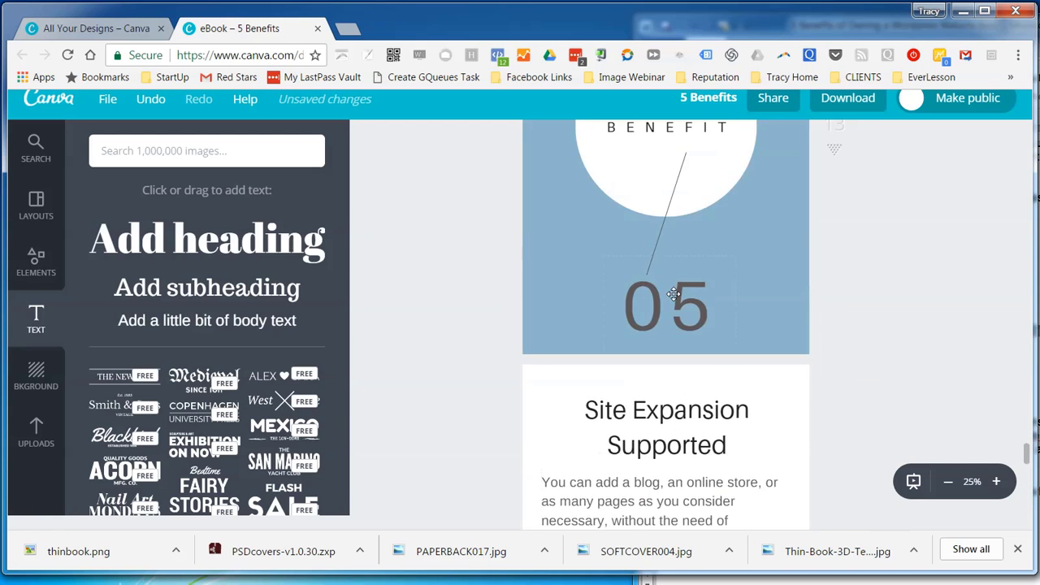
pyautogui.scroll(-7, 673, 294)
pyautogui.scroll(2, 690, 346)
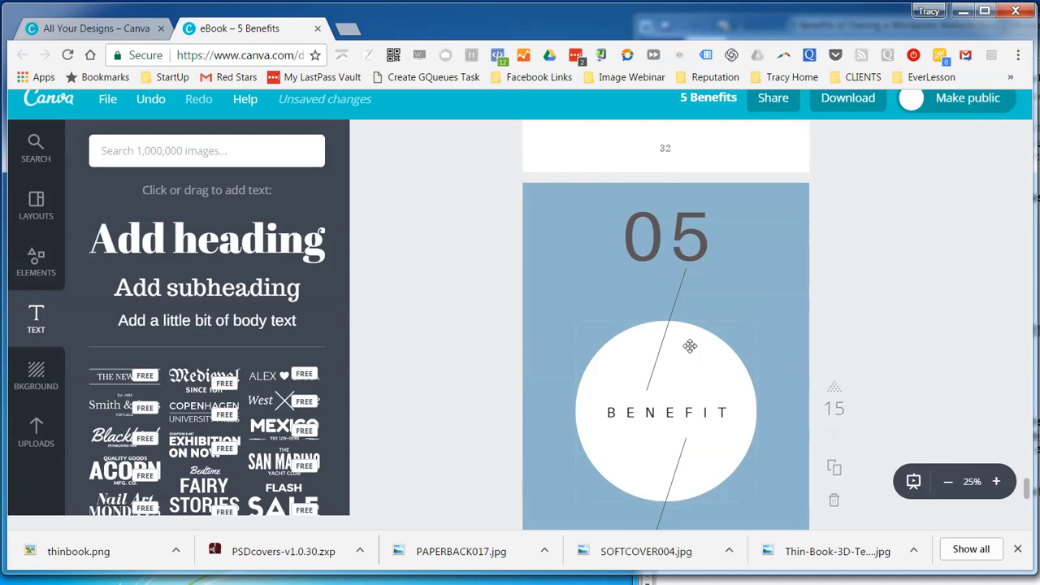
# Select the line, BENEFIT text and 05 number on page 15, starting to edit 05.
pyautogui.click(673, 309)
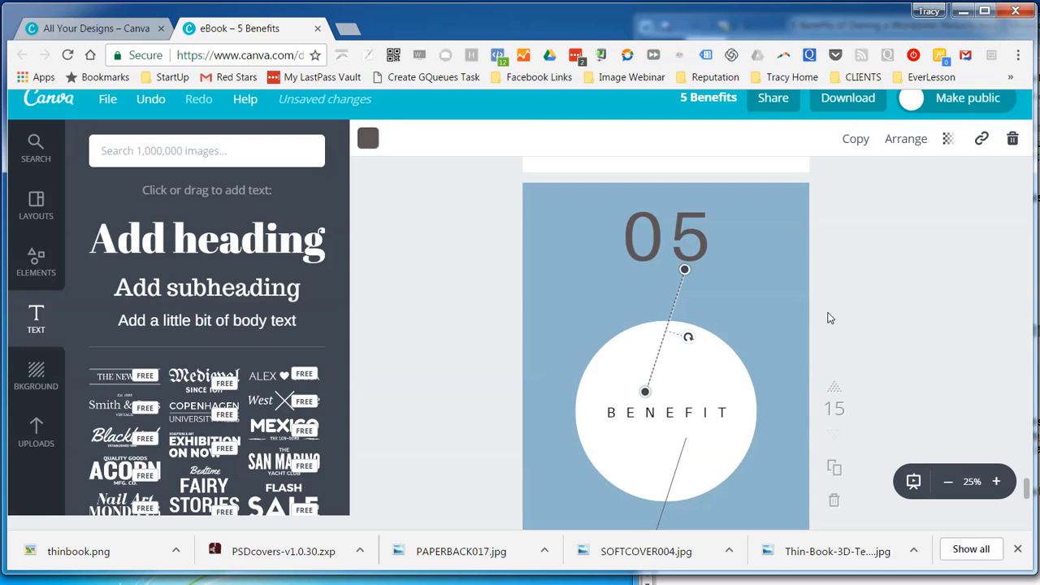
pyautogui.doubleClick(663, 416)
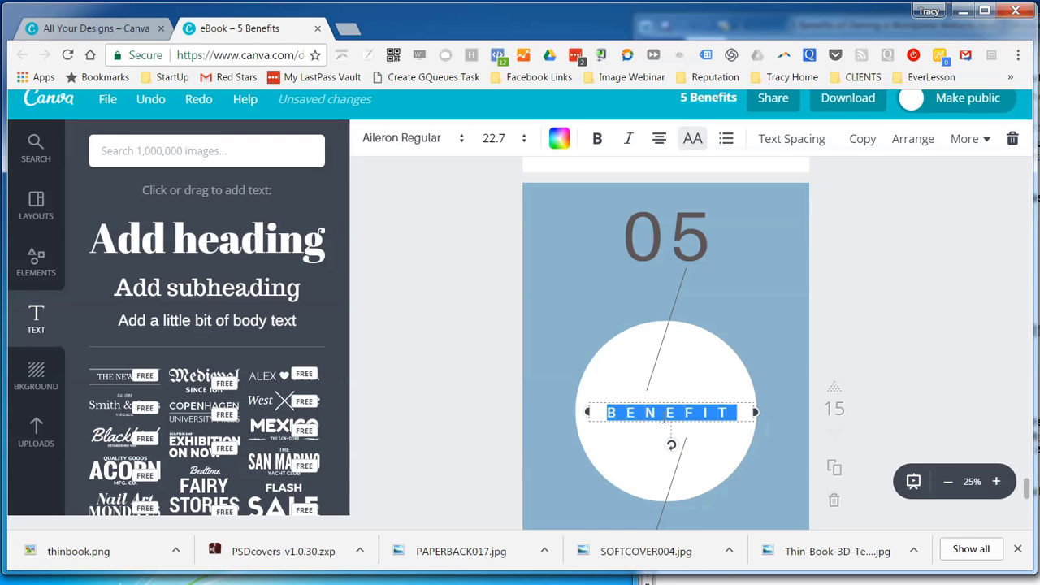
pyautogui.click(667, 460)
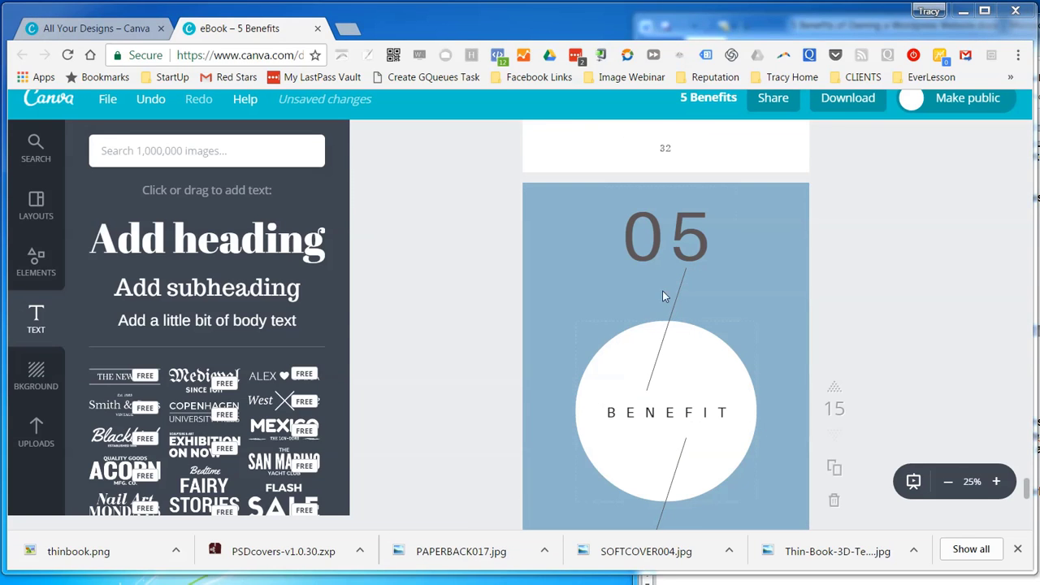
pyautogui.click(673, 252)
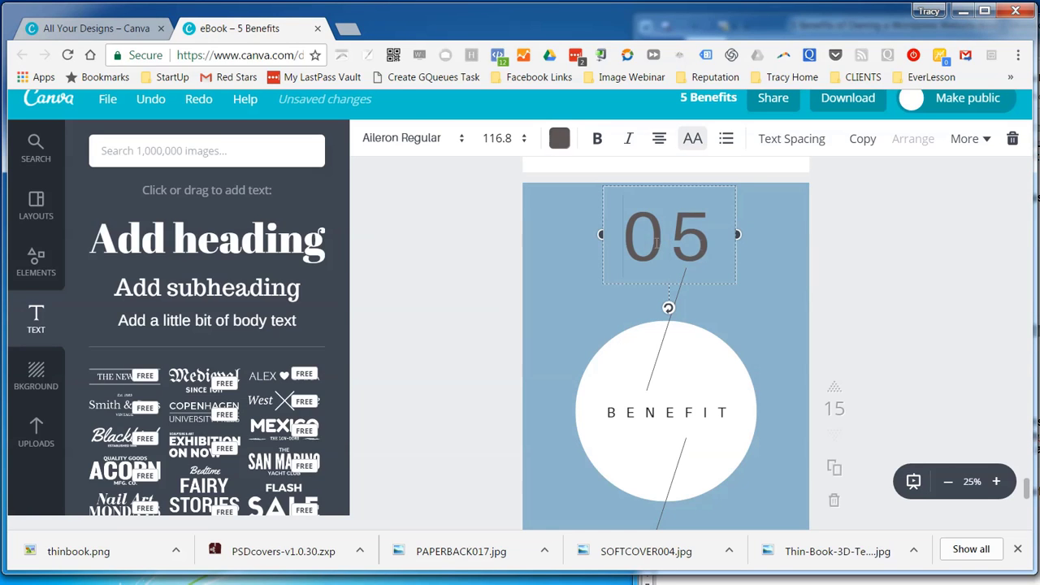
pyautogui.doubleClick(657, 241)
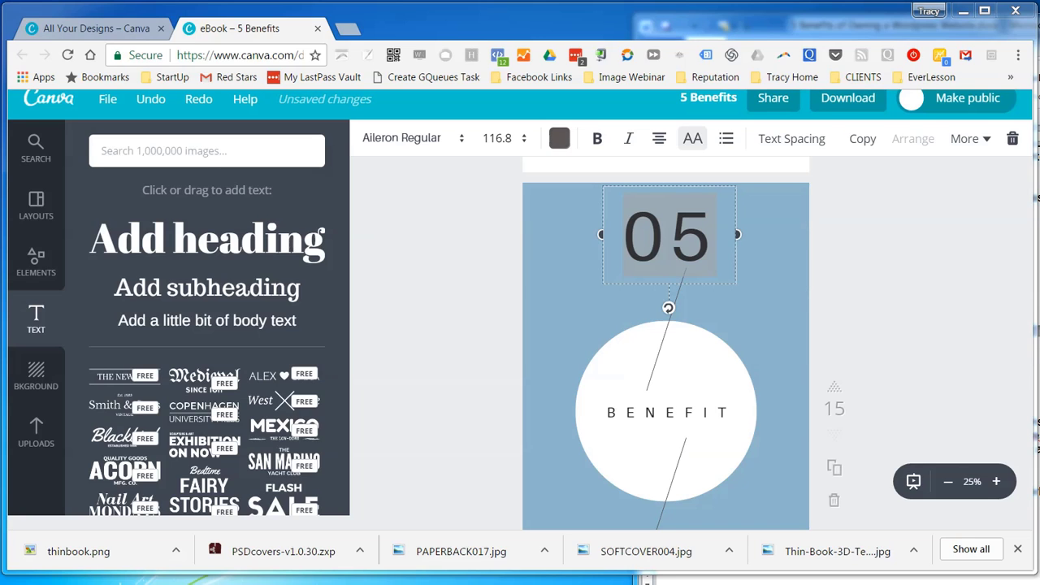
# Replace 05 with the pasted heading 'NEED ASSISTANCE CREATING YOUR WORDPRESS WEBSITE?'.
pyautogui.doubleClick(668, 252)
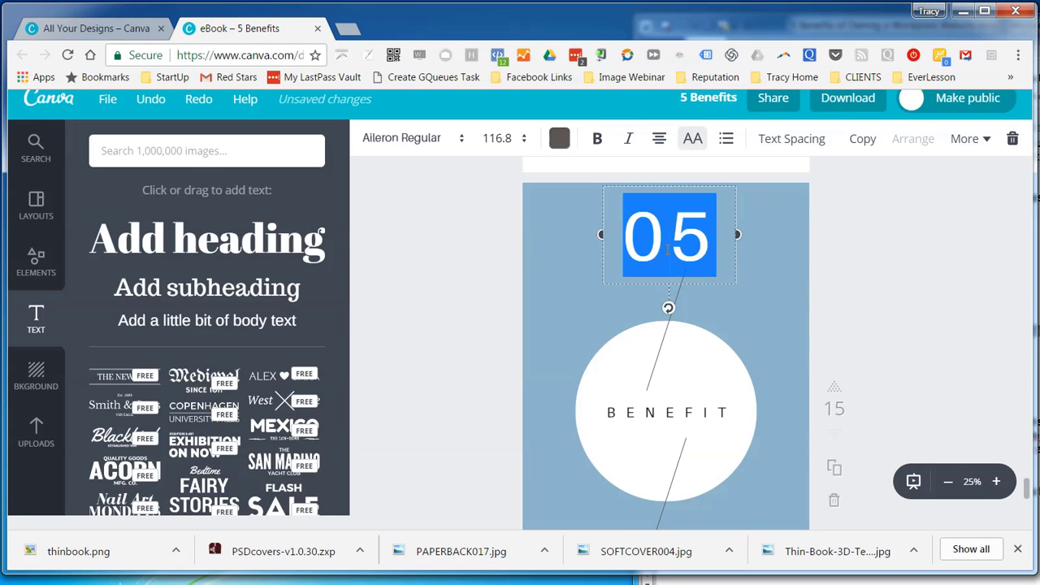
pyautogui.hotkey('ctrl', 'v')
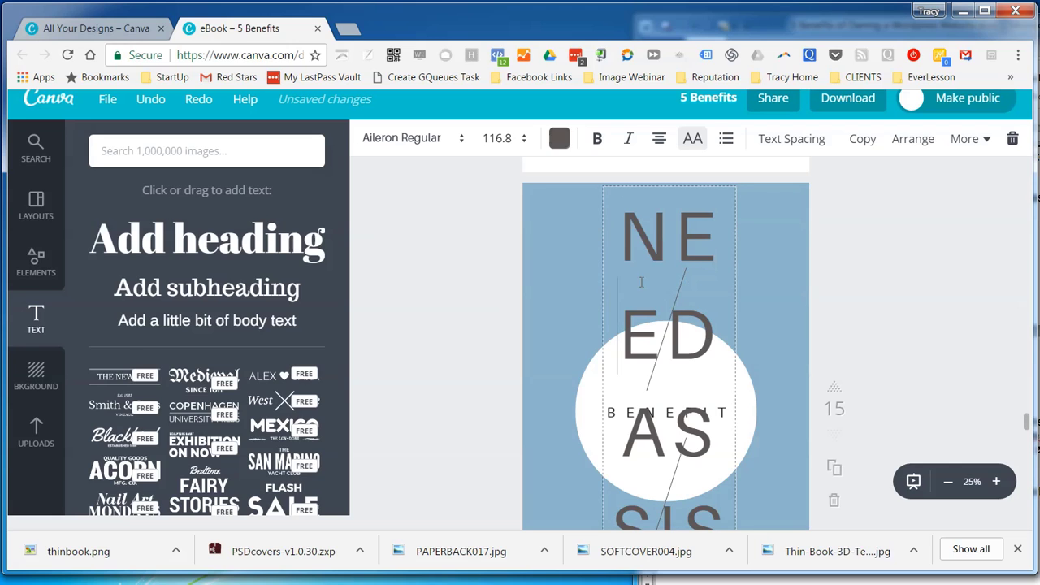
pyautogui.rightClick(644, 258)
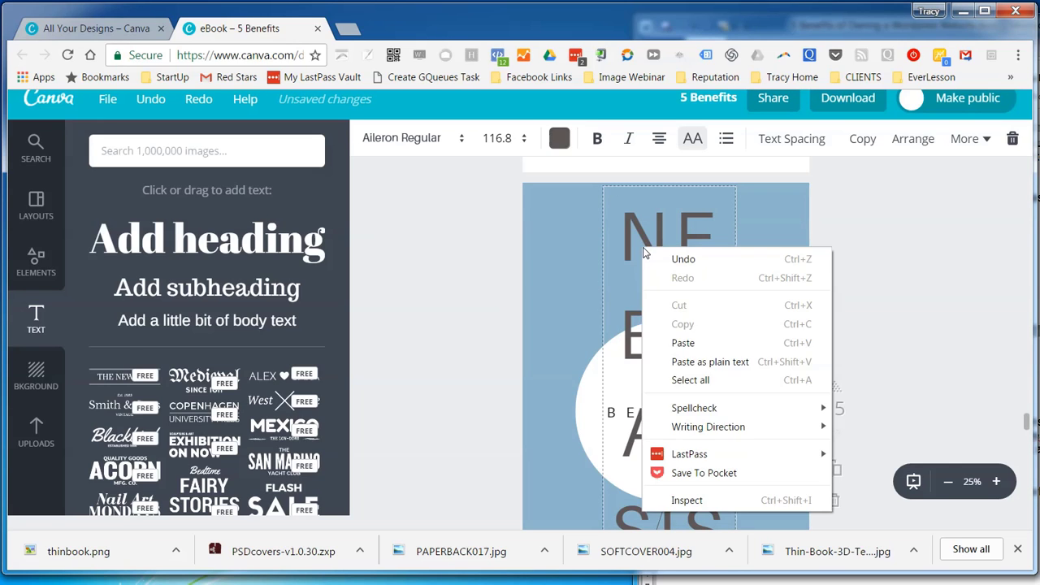
pyautogui.click(690, 380)
# Try heading font sizes 48 and 16, then set it to 24.
pyautogui.click(498, 138)
pyautogui.click(496, 199)
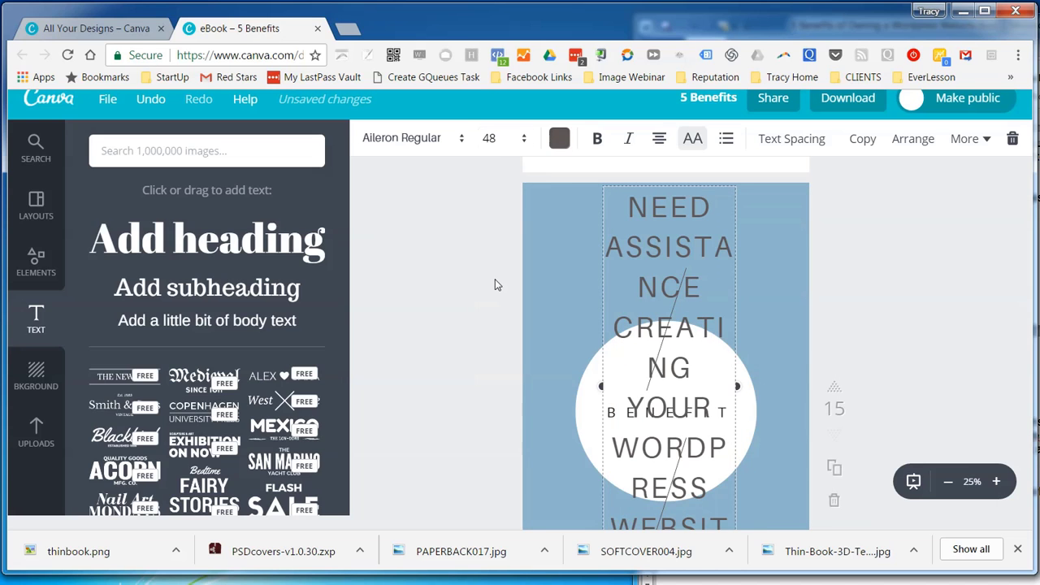
pyautogui.scroll(3, 494, 280)
pyautogui.scroll(-1, 504, 380)
pyautogui.scroll(-2, 505, 379)
pyautogui.click(495, 138)
pyautogui.scroll(3, 487, 231)
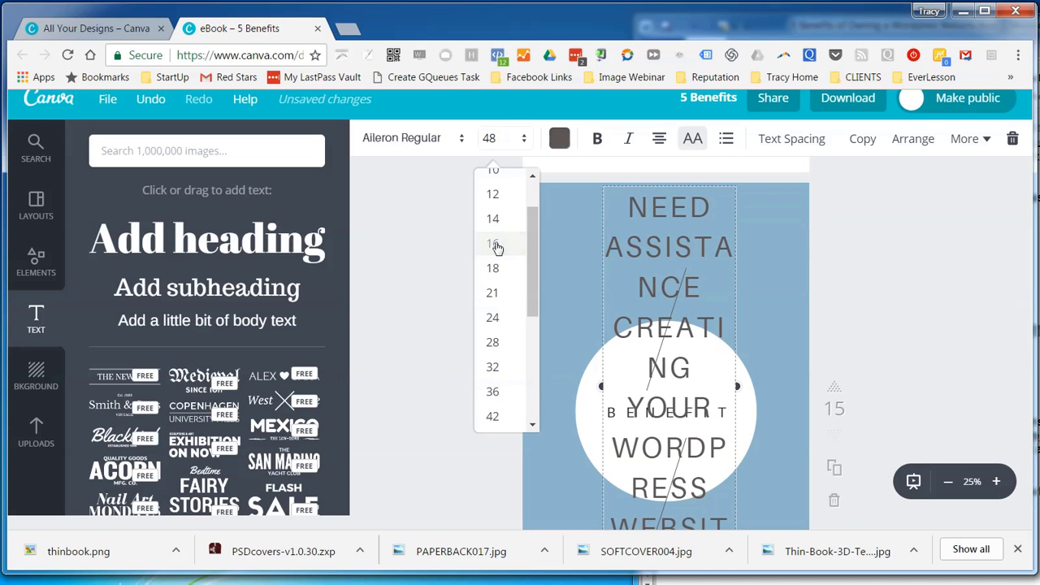
pyautogui.click(495, 244)
pyautogui.click(496, 140)
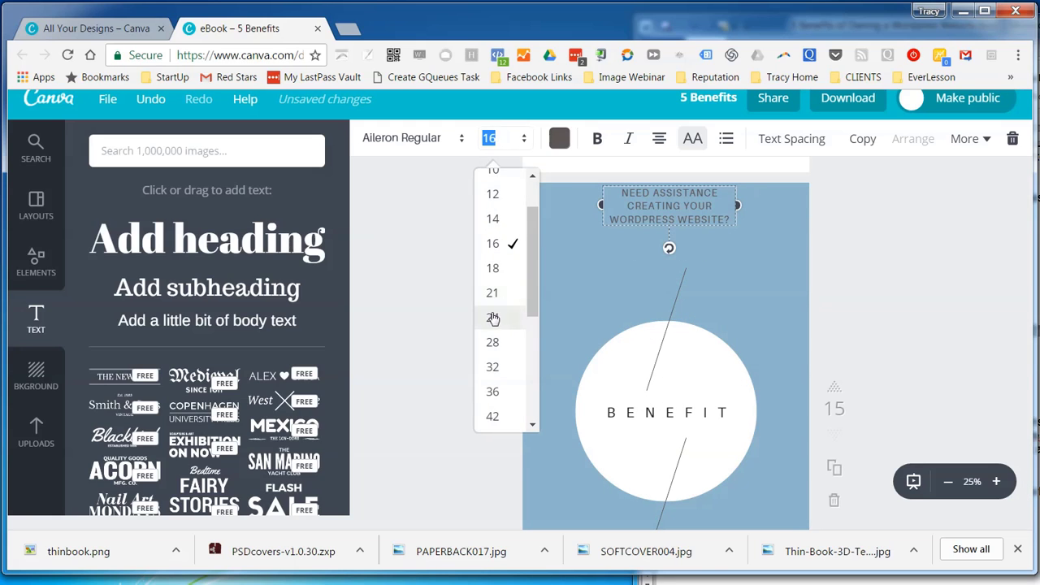
pyautogui.click(493, 318)
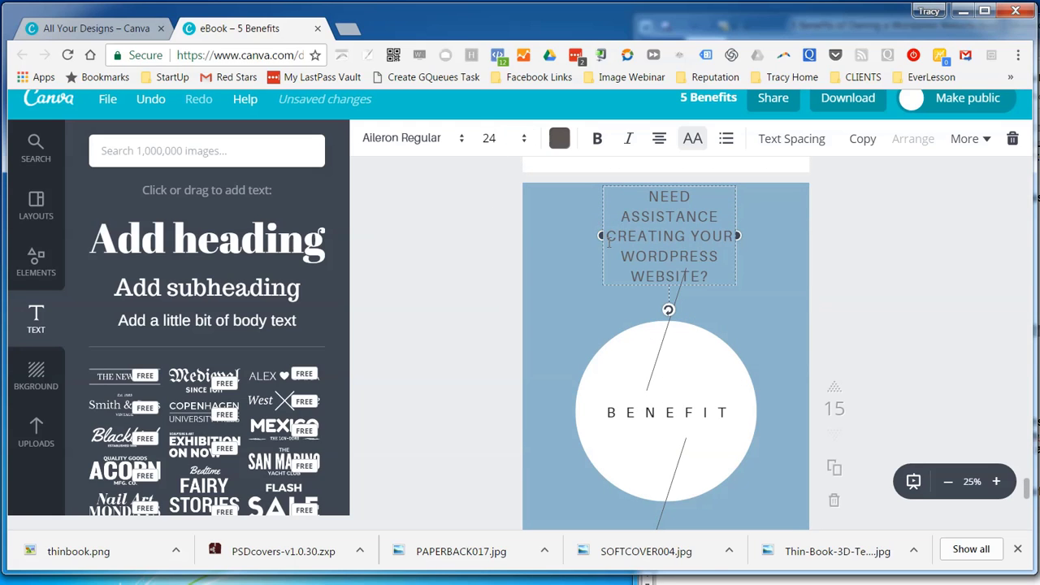
# Widen the heading box on both sides and enlarge the heading to size 32.
pyautogui.moveTo(598, 235); pyautogui.dragTo(554, 215)
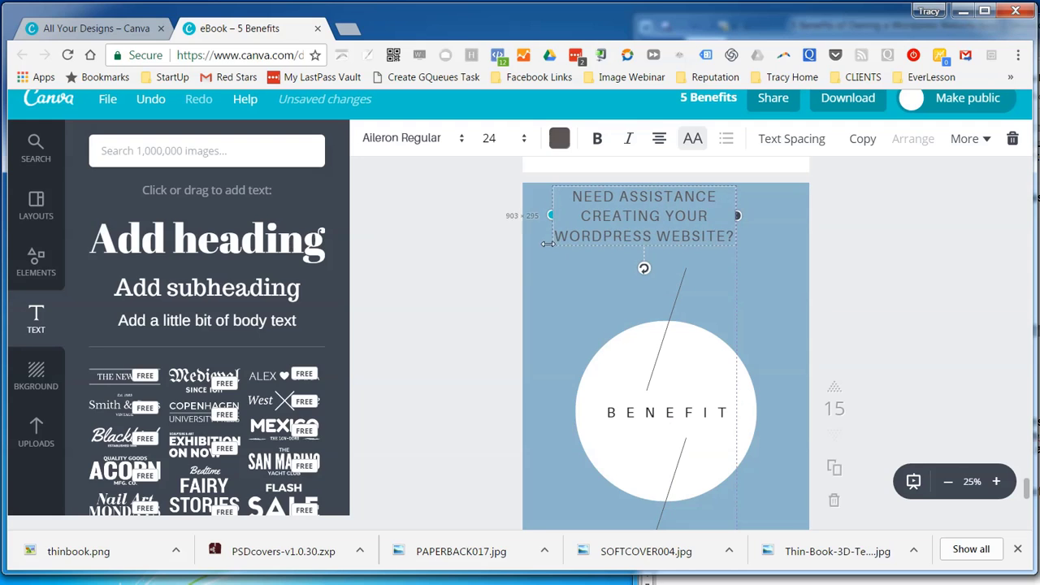
pyautogui.moveTo(736, 216); pyautogui.dragTo(794, 217)
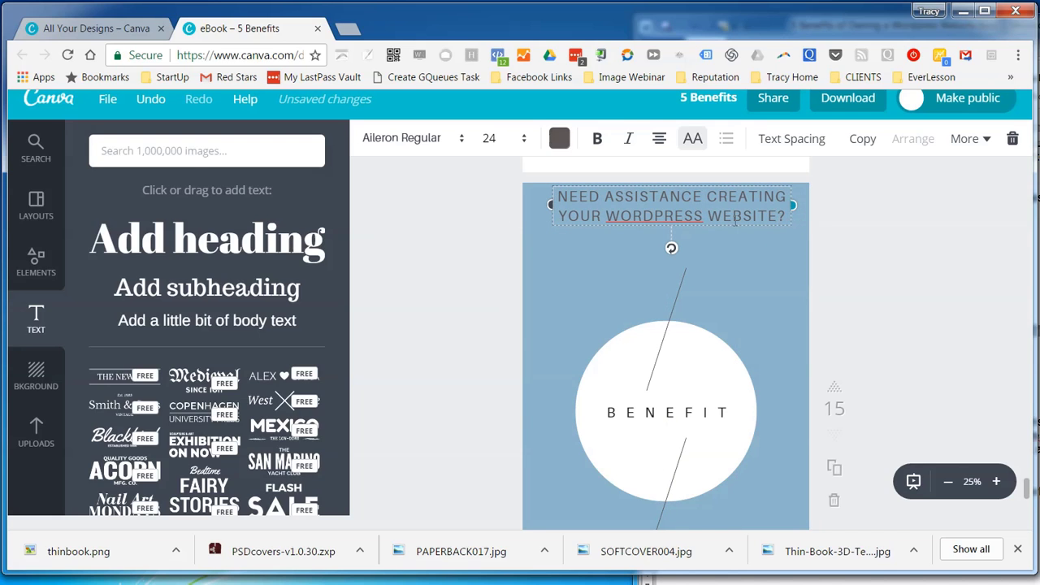
pyautogui.moveTo(716, 230); pyautogui.dragTo(717, 246)
pyautogui.hotkey('ctrl', 'z')
pyautogui.doubleClick(647, 213)
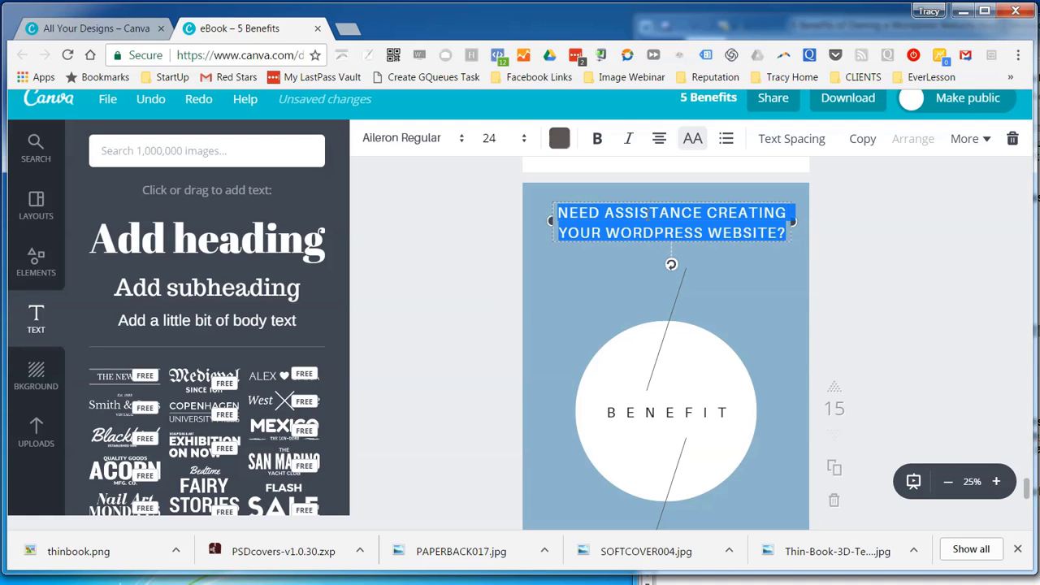
pyautogui.click(497, 138)
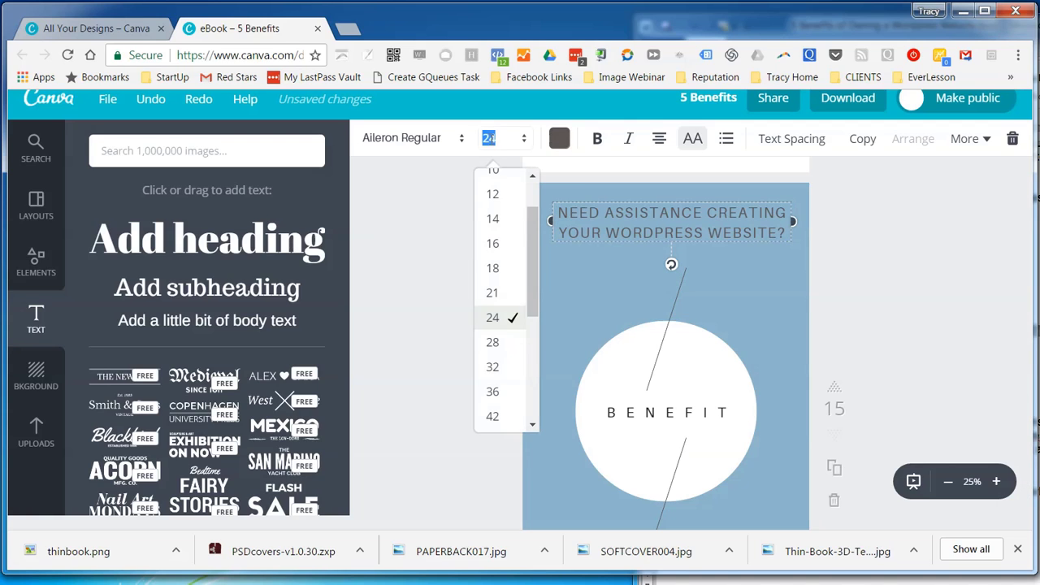
pyautogui.click(494, 367)
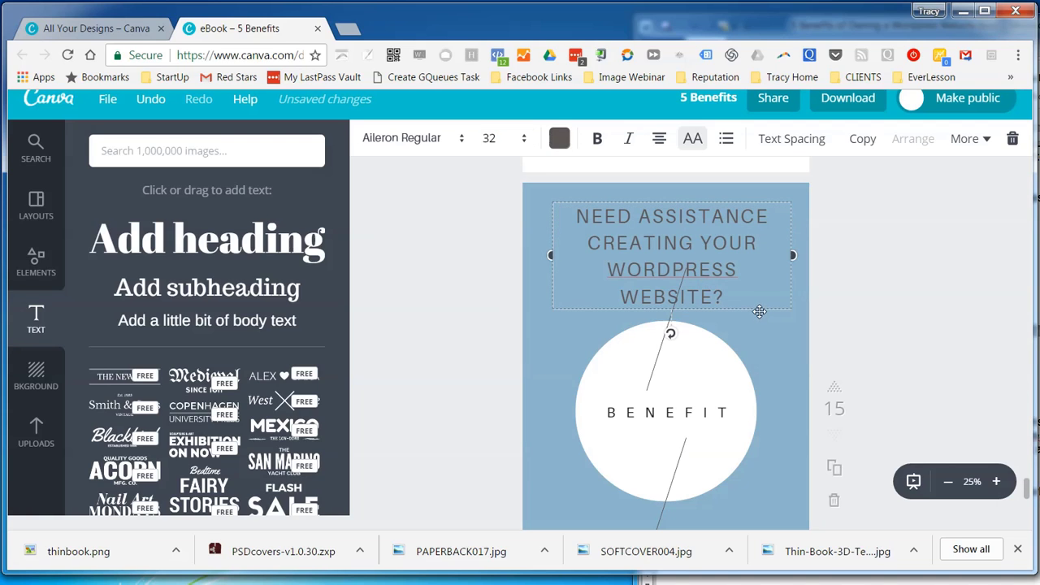
# Delete the two diagonal lines above and below the BENEFIT circle on page 15.
pyautogui.click(657, 359)
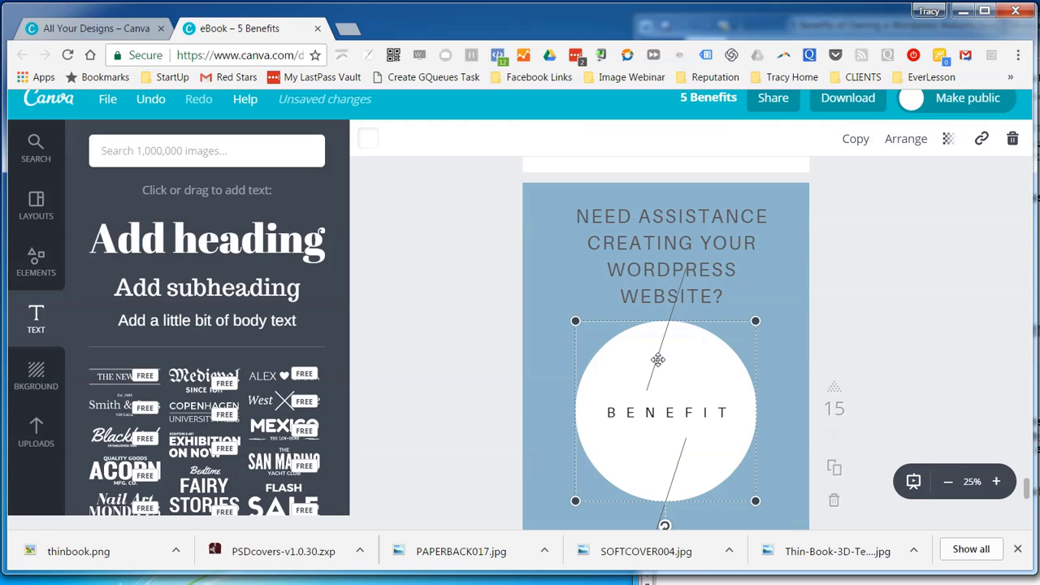
pyautogui.click(675, 302)
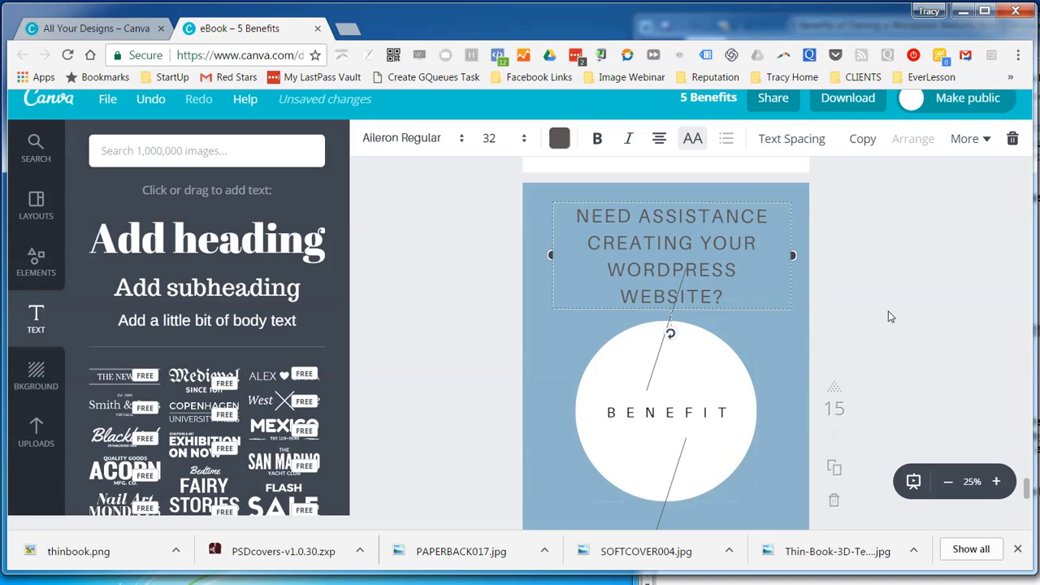
pyautogui.press('Escape')
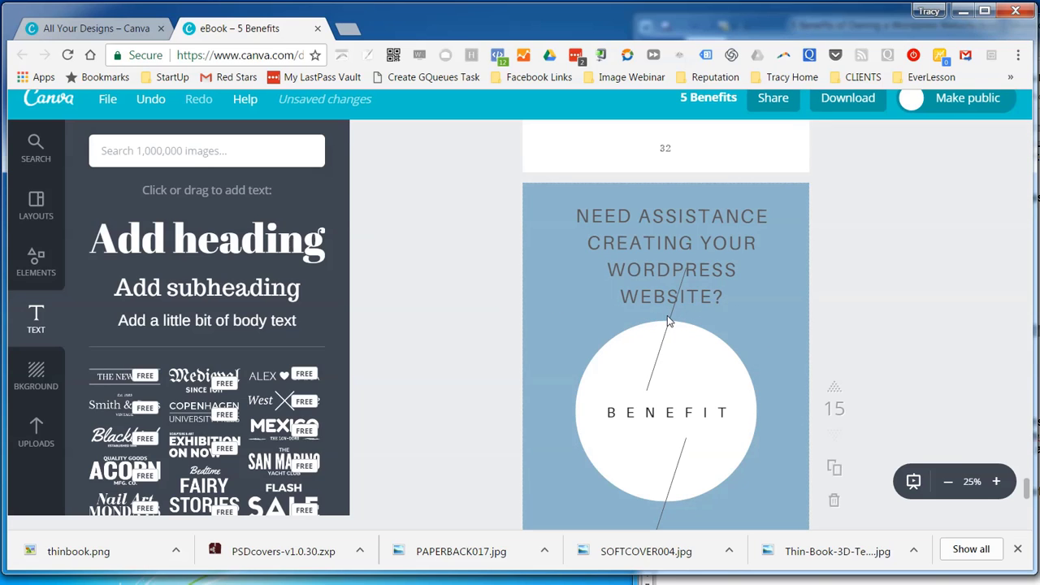
pyautogui.click(670, 319)
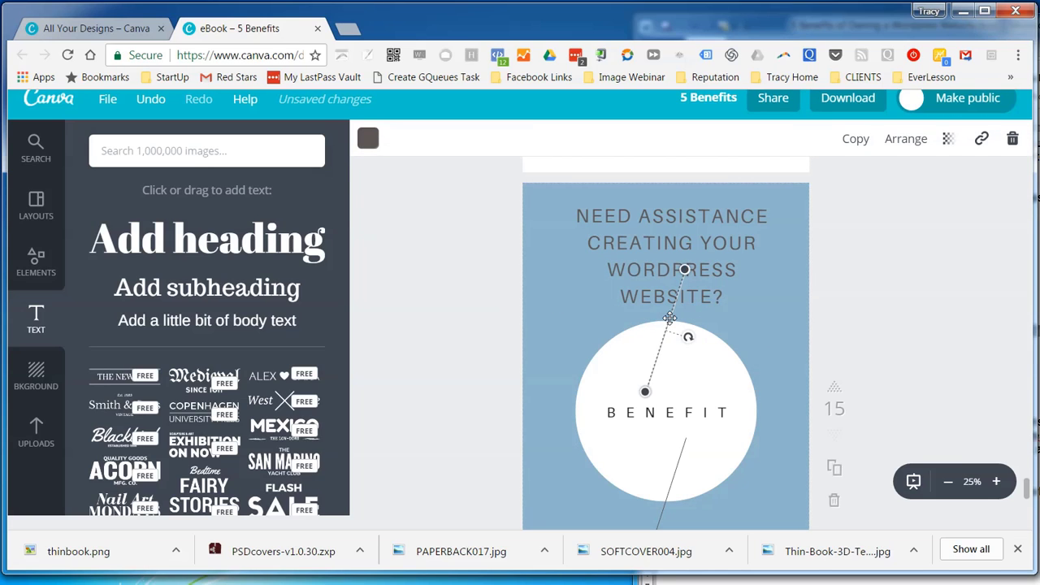
pyautogui.press('Escape')
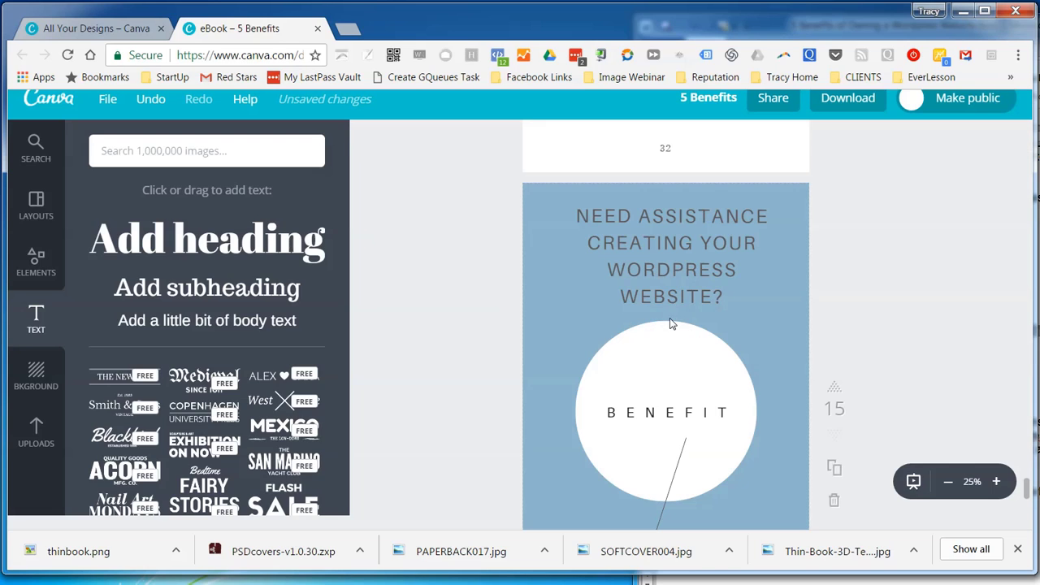
pyautogui.scroll(-2, 660, 336)
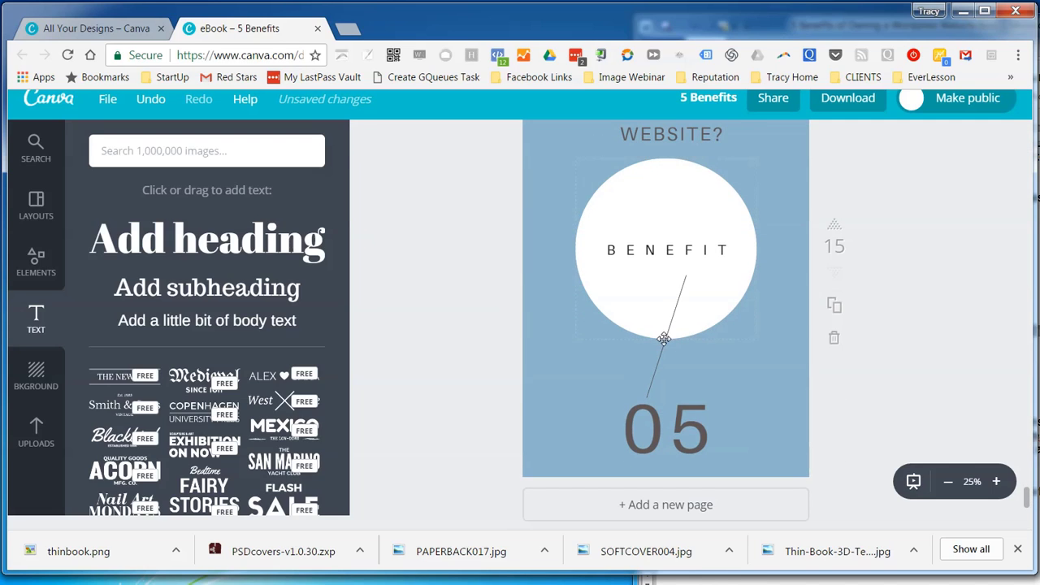
pyautogui.click(662, 338)
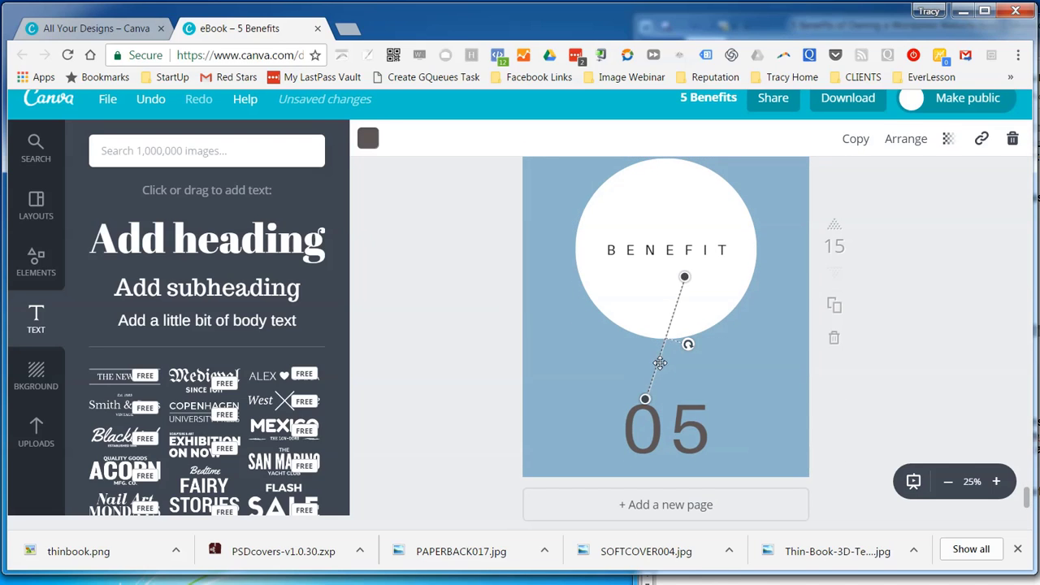
pyautogui.press('Delete')
pyautogui.scroll(1, 687, 303)
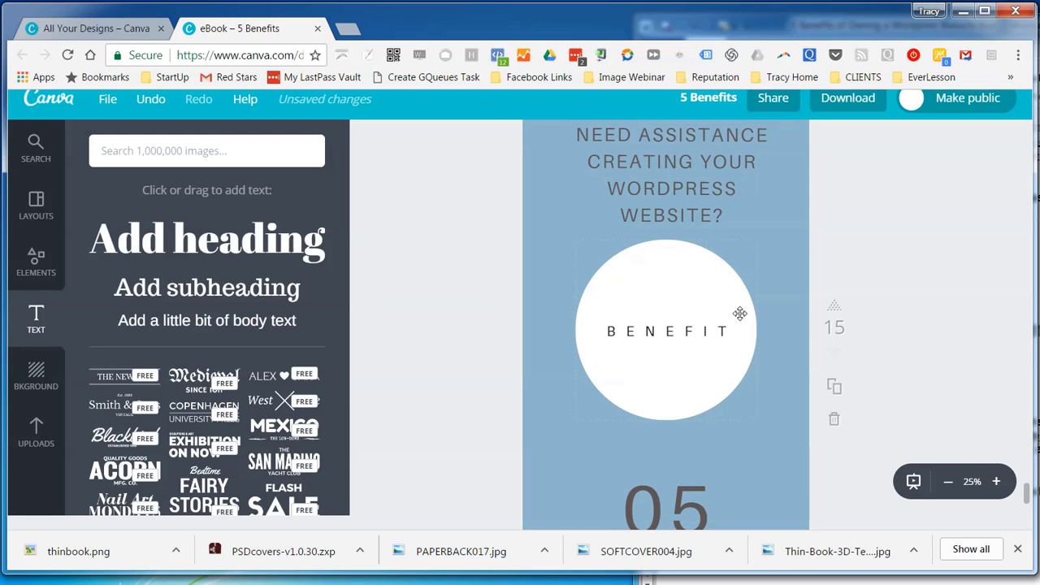
# Replace the word BENEFIT with the pasted 'I CAN HELP...' wording.
pyautogui.doubleClick(669, 331)
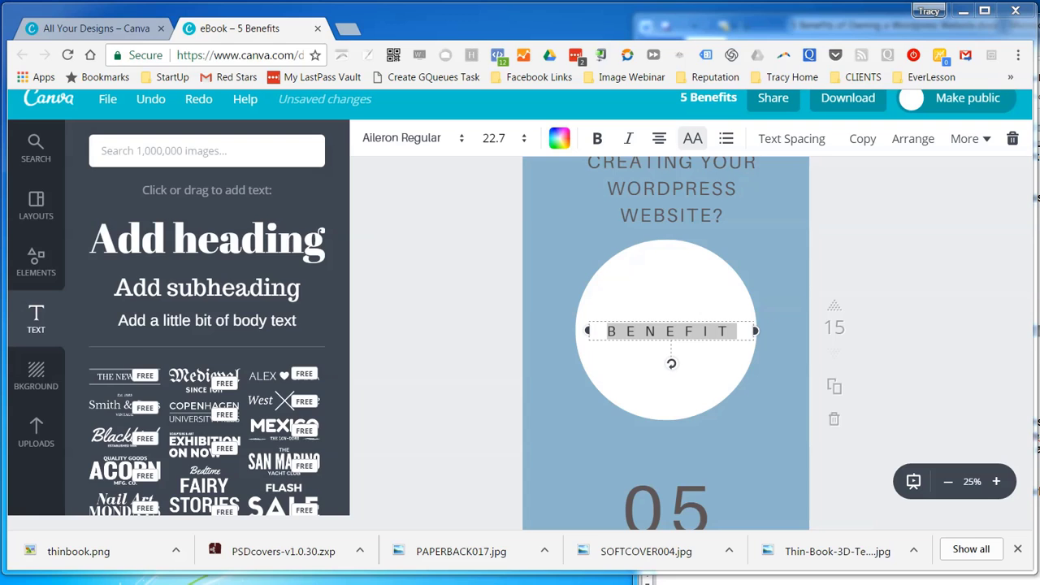
pyautogui.click(665, 333)
pyautogui.doubleClick(665, 333)
pyautogui.write('I CAN HELP...')
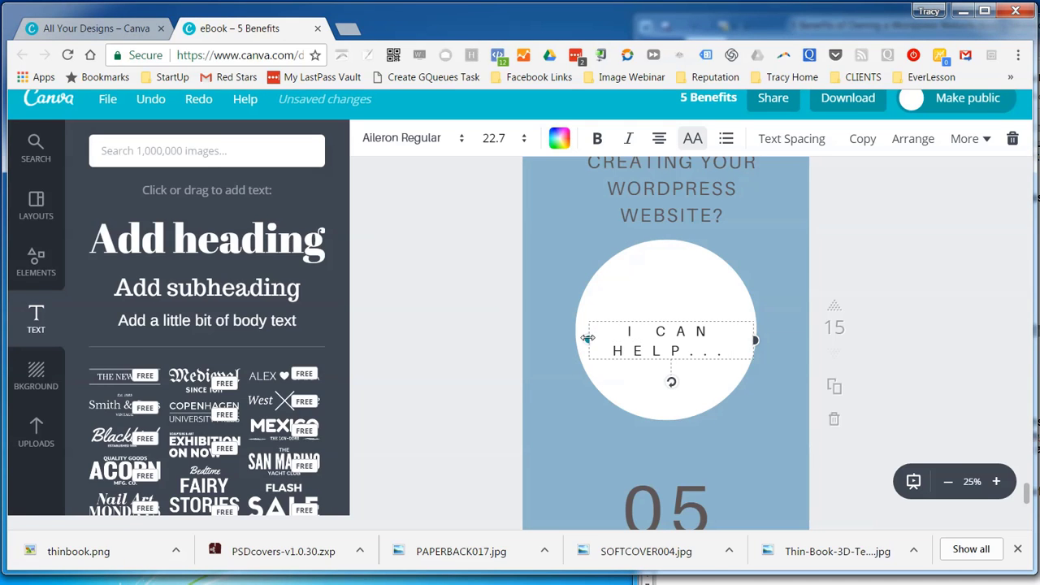
# Widen the I CAN HELP... text box on both sides and centre-align its text.
pyautogui.moveTo(587, 337); pyautogui.dragTo(554, 335)
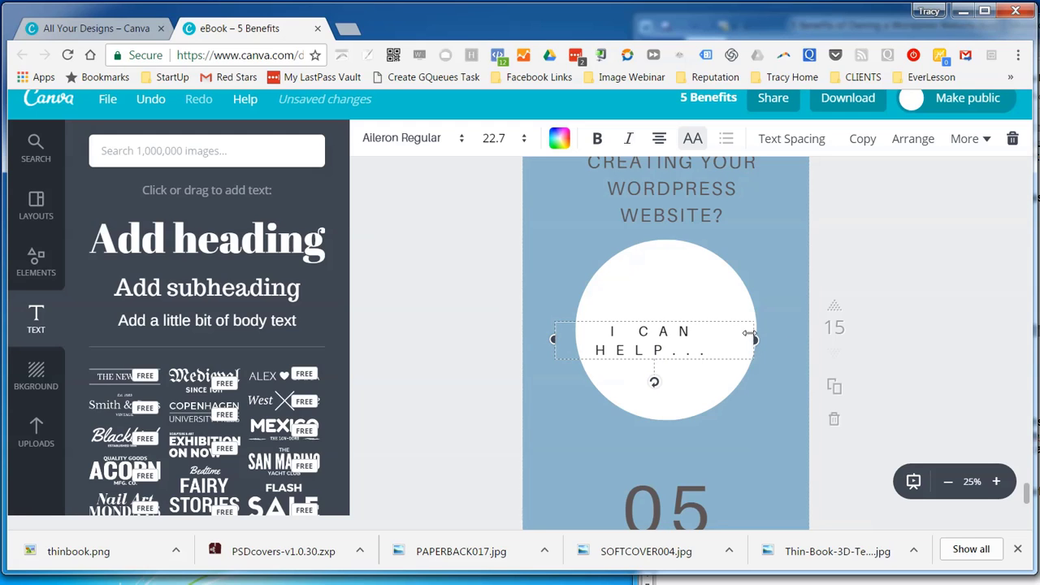
pyautogui.moveTo(752, 339); pyautogui.dragTo(771, 339)
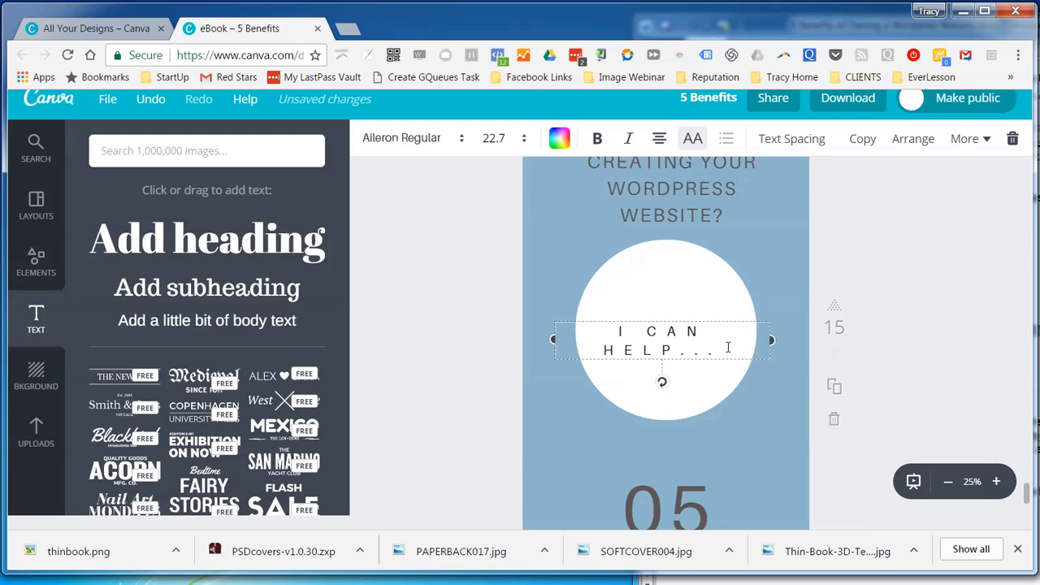
pyautogui.click(732, 330)
pyautogui.press('Delete')
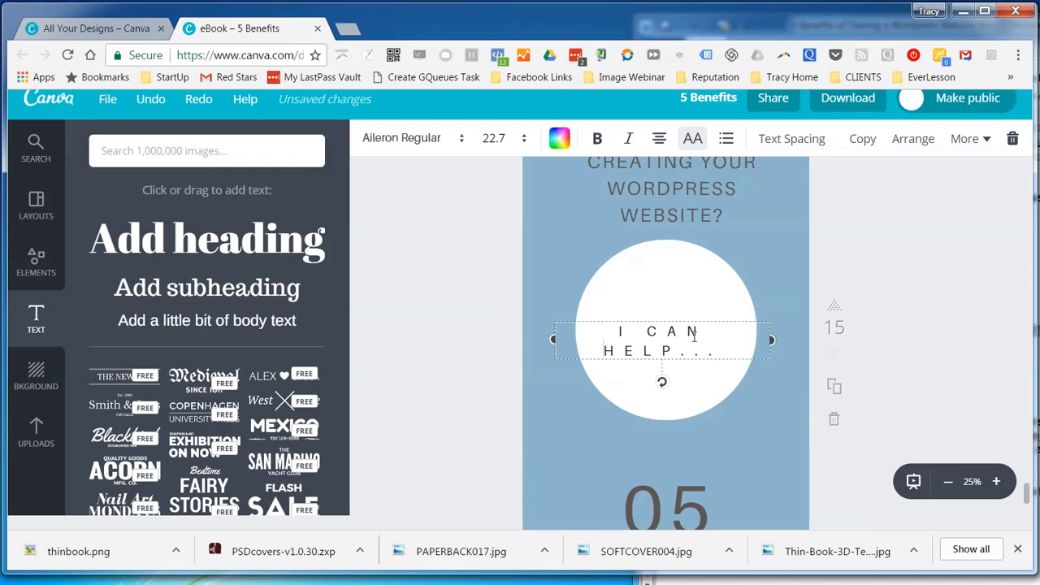
pyautogui.moveTo(725, 349); pyautogui.dragTo(615, 225)
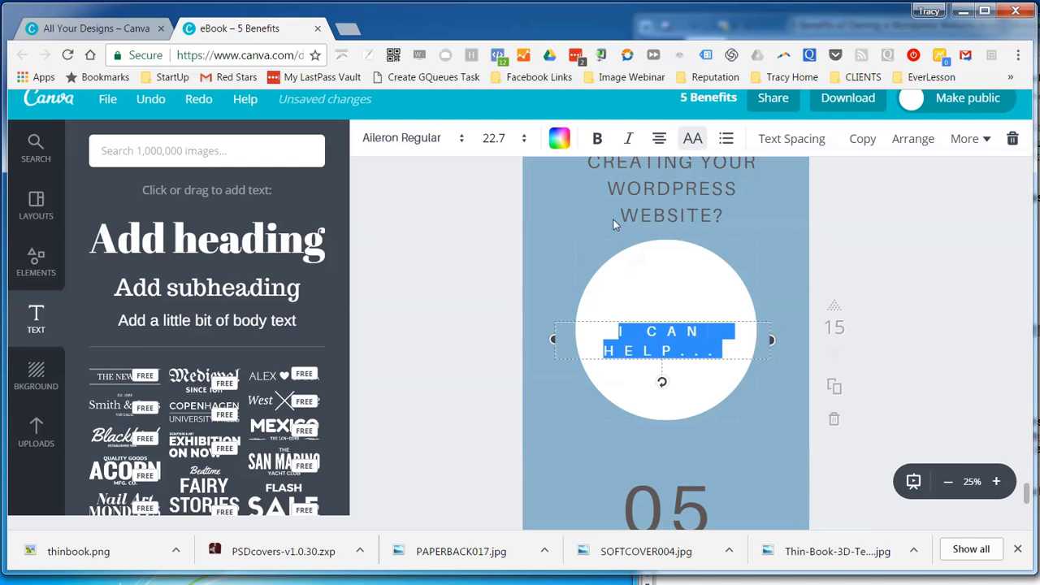
pyautogui.click(660, 140)
pyautogui.click(699, 189)
pyautogui.click(597, 140)
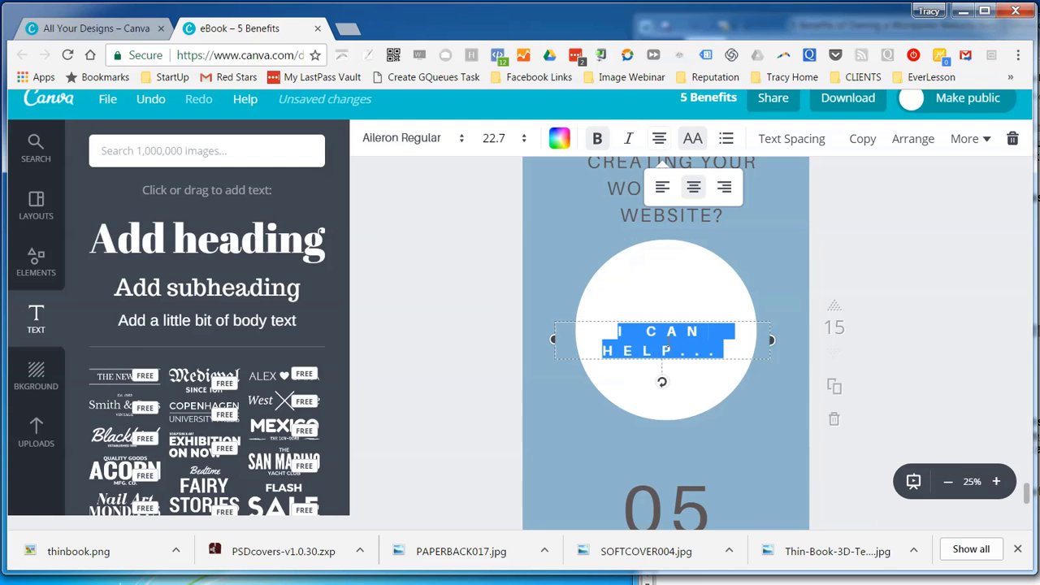
pyautogui.click(682, 345)
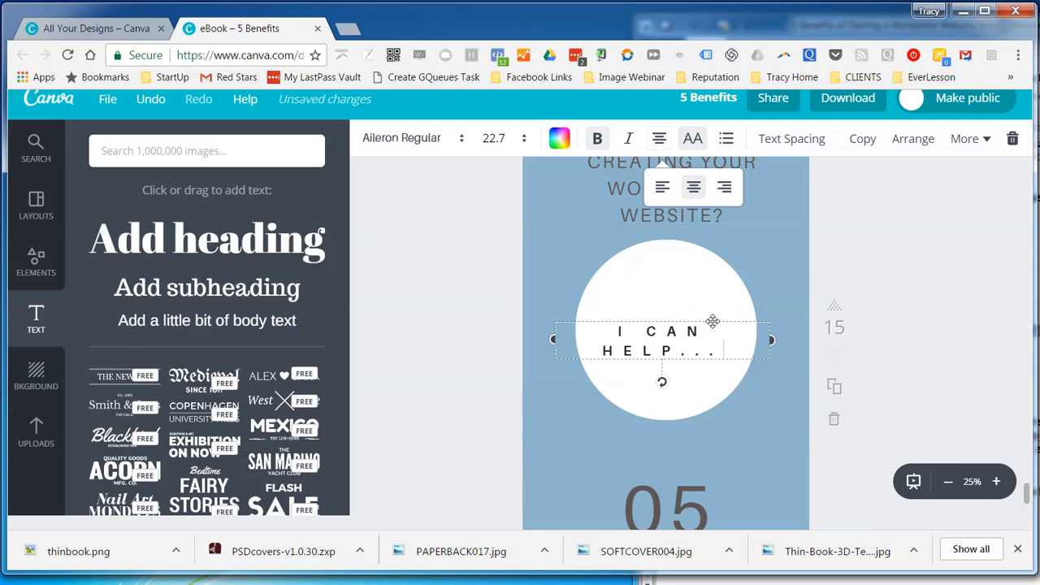
# Move the white circle lower, unbold the text, and raise the text box above the circle.
pyautogui.moveTo(713, 321)
pyautogui.mouseDown()
pyautogui.moveTo(717, 300)
pyautogui.moveTo(712, 340)
pyautogui.moveTo(719, 306)
pyautogui.mouseUp()
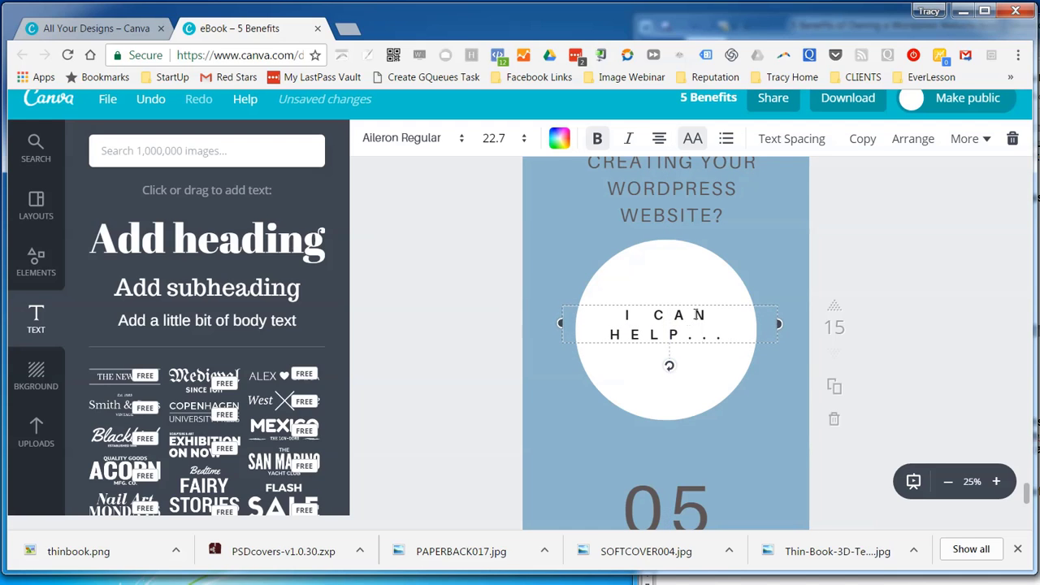
pyautogui.moveTo(688, 389); pyautogui.dragTo(690, 504)
pyautogui.click(667, 314)
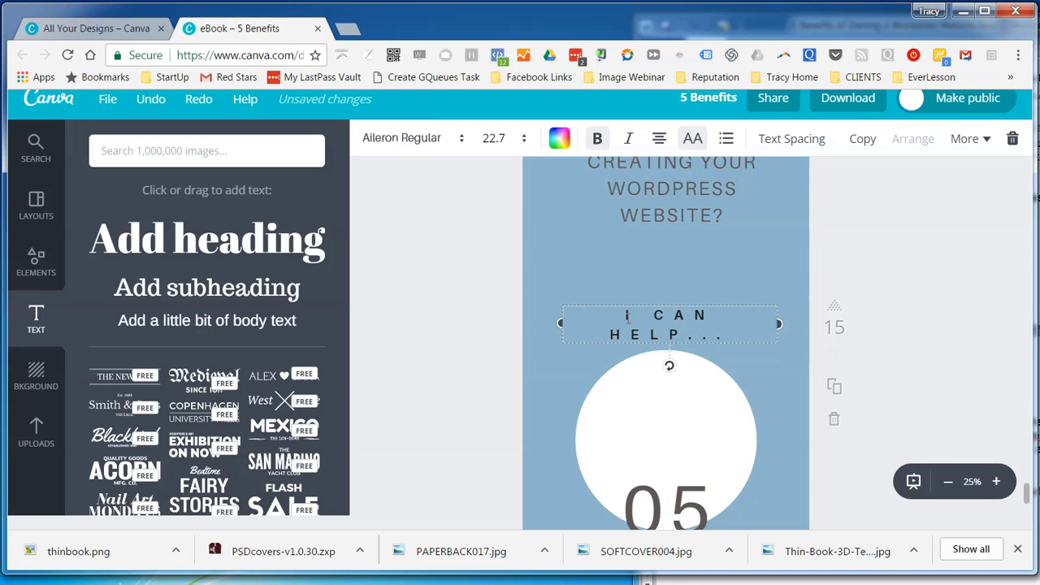
pyautogui.moveTo(624, 315); pyautogui.dragTo(760, 327)
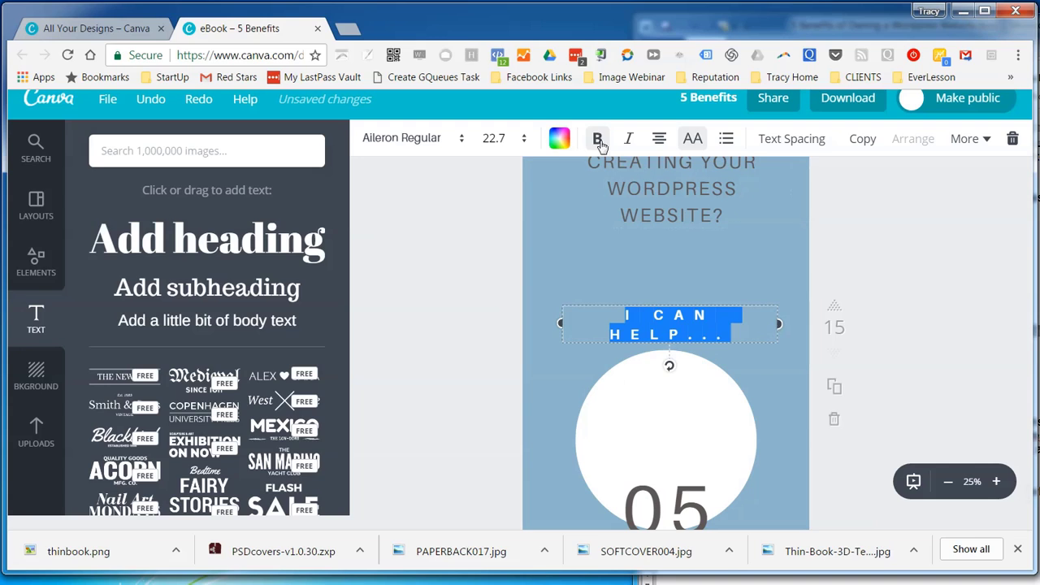
pyautogui.hotkey('ctrl', 'b')
pyautogui.click(733, 308)
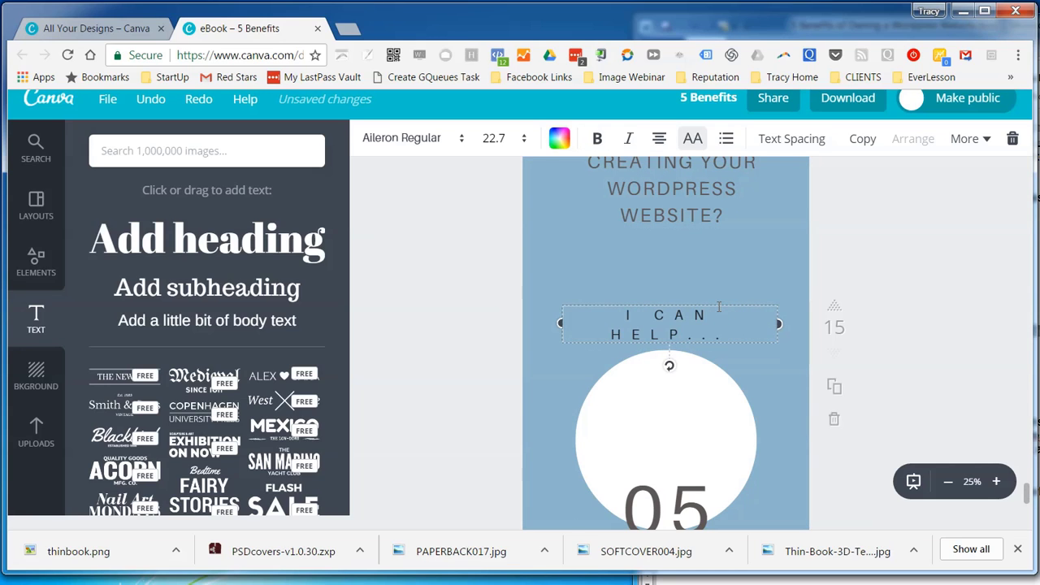
pyautogui.moveTo(719, 292); pyautogui.dragTo(716, 256)
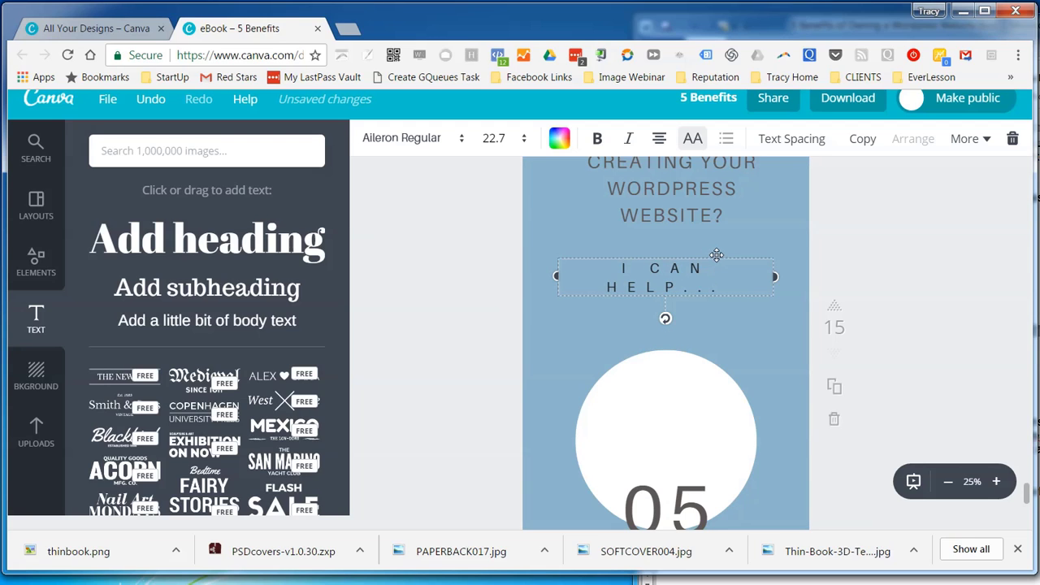
# Delete the separate text box and add 'I CAN HELP...' as a new line under the NEED ASSISTANCE heading.
pyautogui.press('Delete')
pyautogui.scroll(-2, 715, 242)
pyautogui.scroll(4, 732, 325)
pyautogui.click(690, 338)
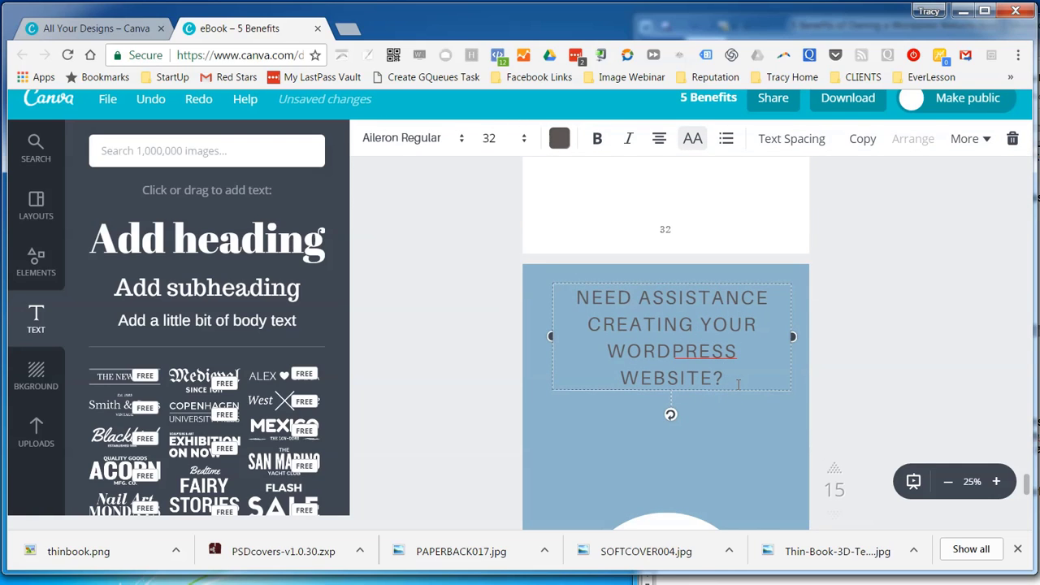
pyautogui.press('Return')
pyautogui.press('Return')
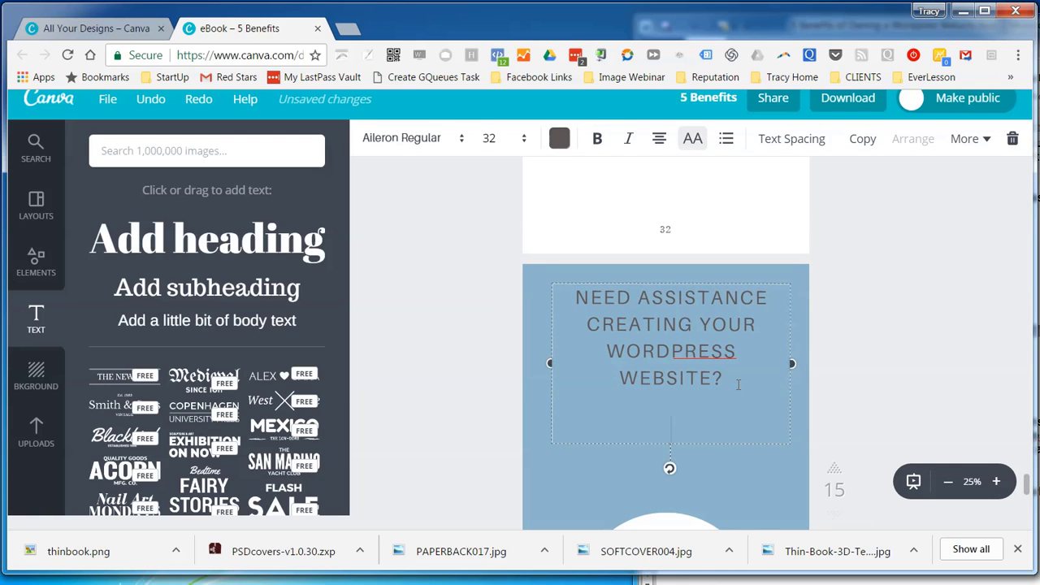
pyautogui.write('I CAN HELP...')
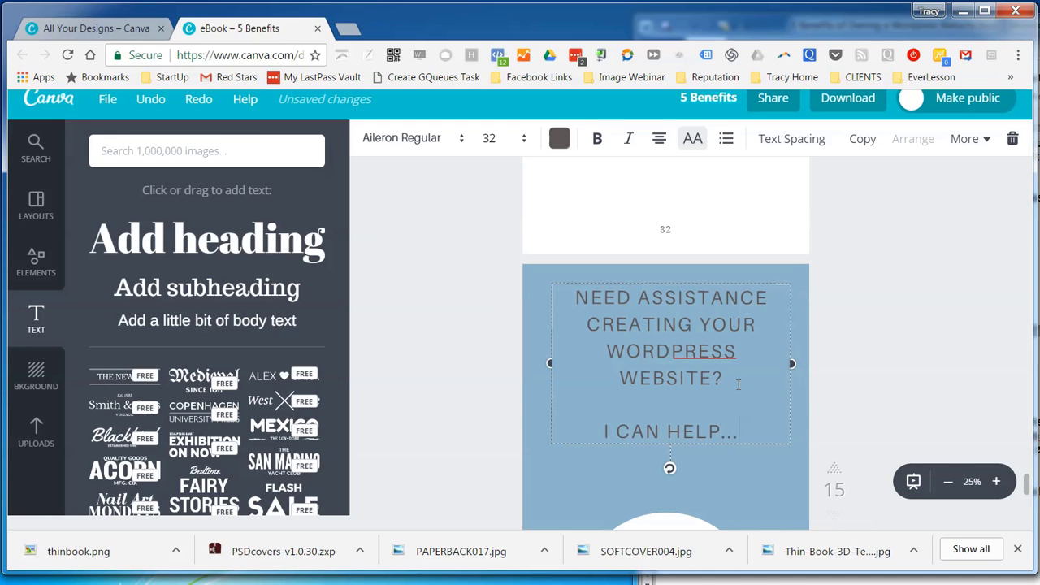
pyautogui.scroll(-3, 740, 384)
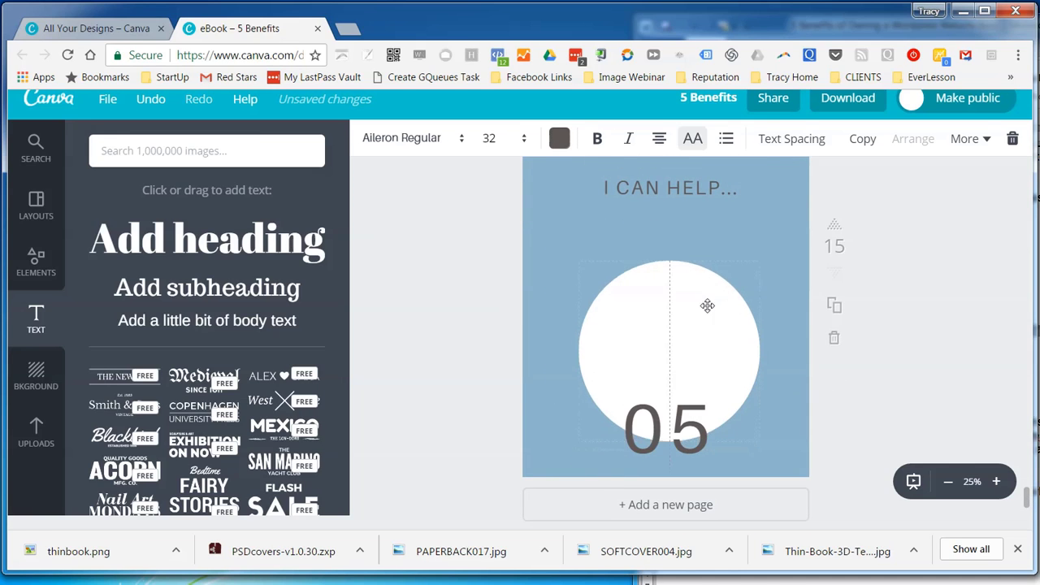
pyautogui.click(735, 276)
# Delete the 05 numeral and shift the white circle down and left.
pyautogui.click(661, 451)
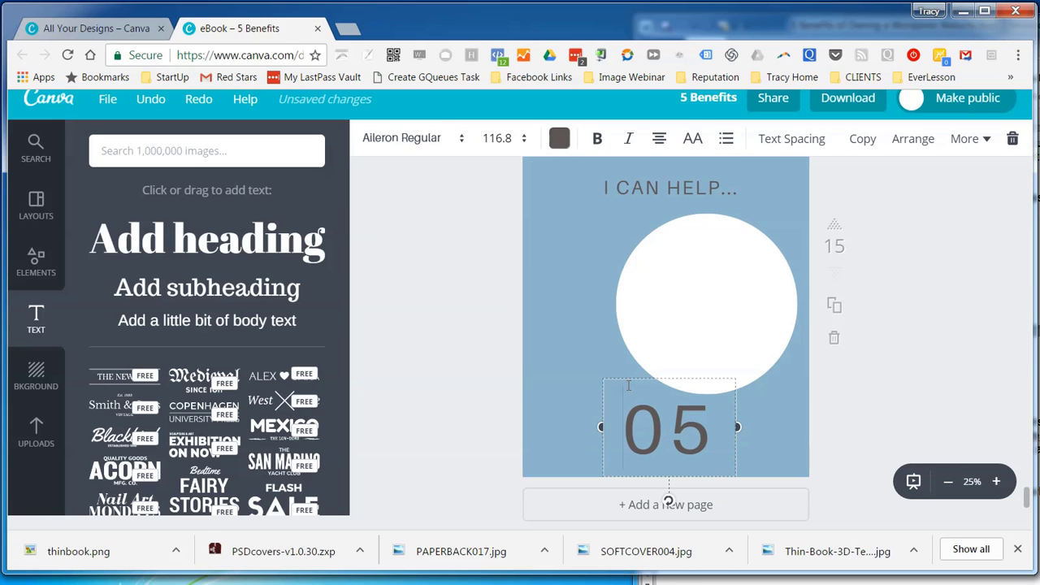
pyautogui.press('Delete')
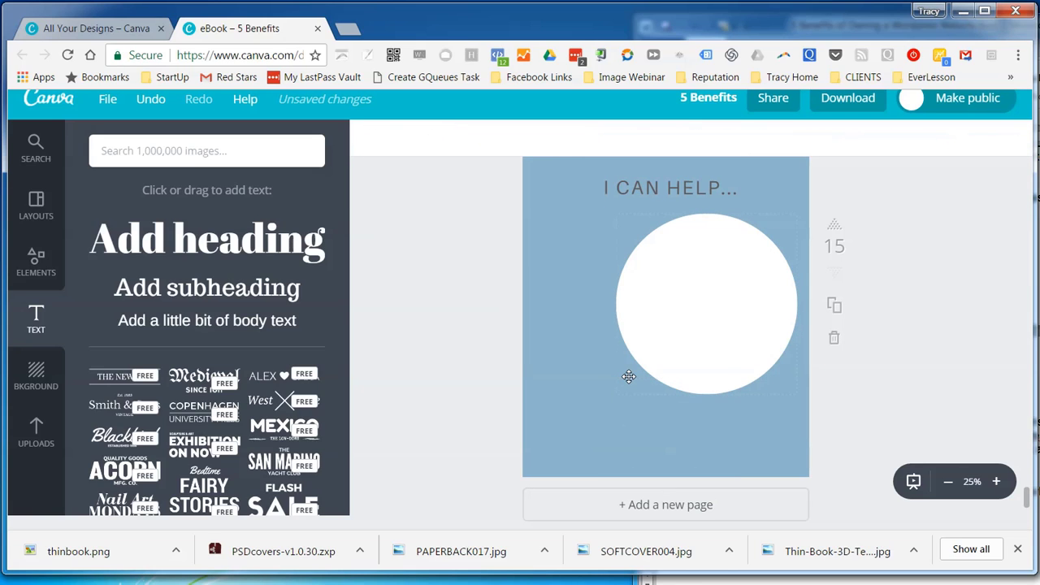
pyautogui.moveTo(708, 330); pyautogui.dragTo(645, 306)
pyautogui.click(663, 421)
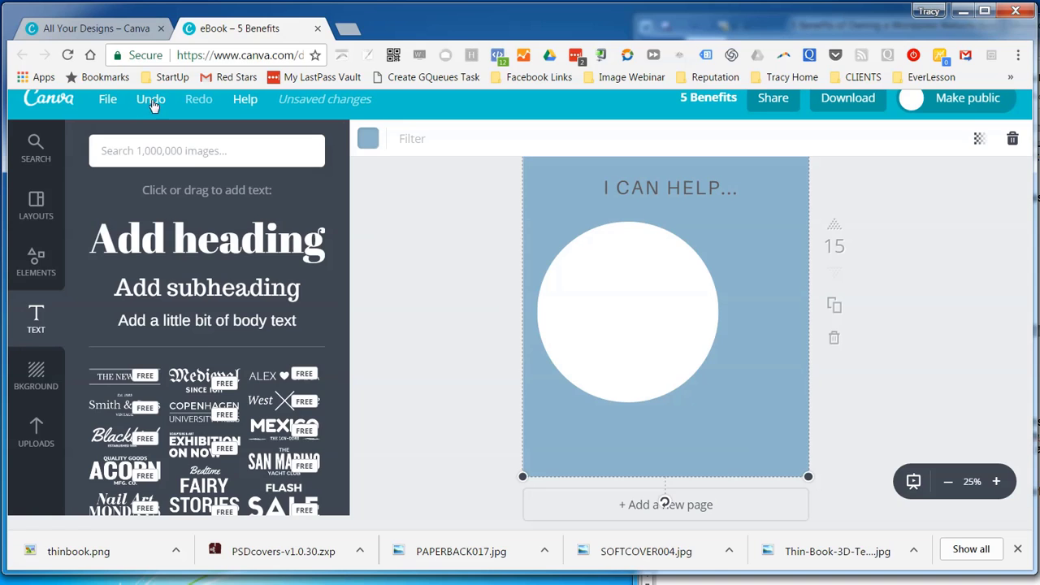
# Add a body text line below the circle with the pasted contact e-mail, sized 24.
pyautogui.click(207, 320)
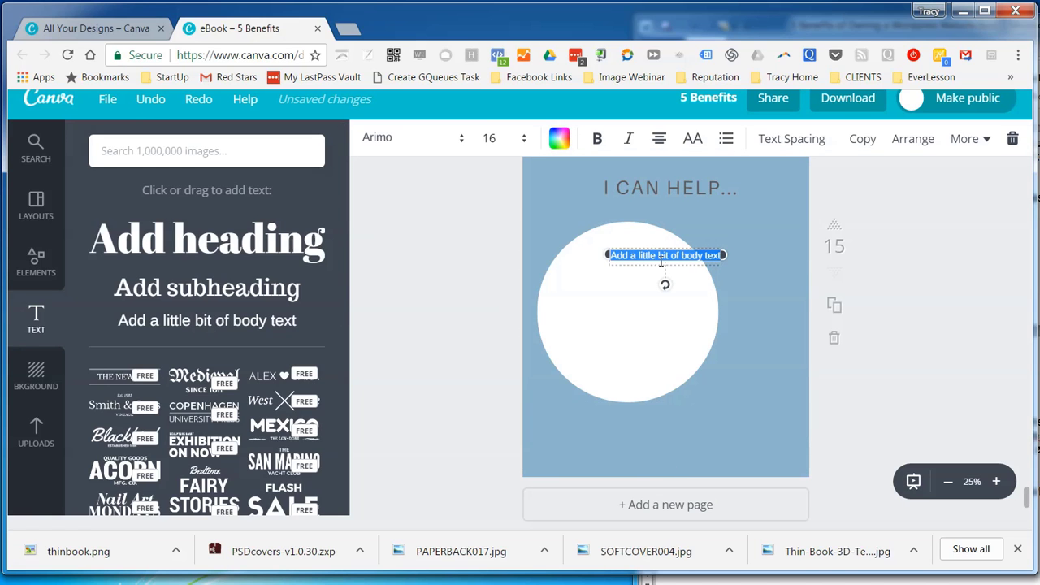
pyautogui.moveTo(661, 247); pyautogui.dragTo(671, 415)
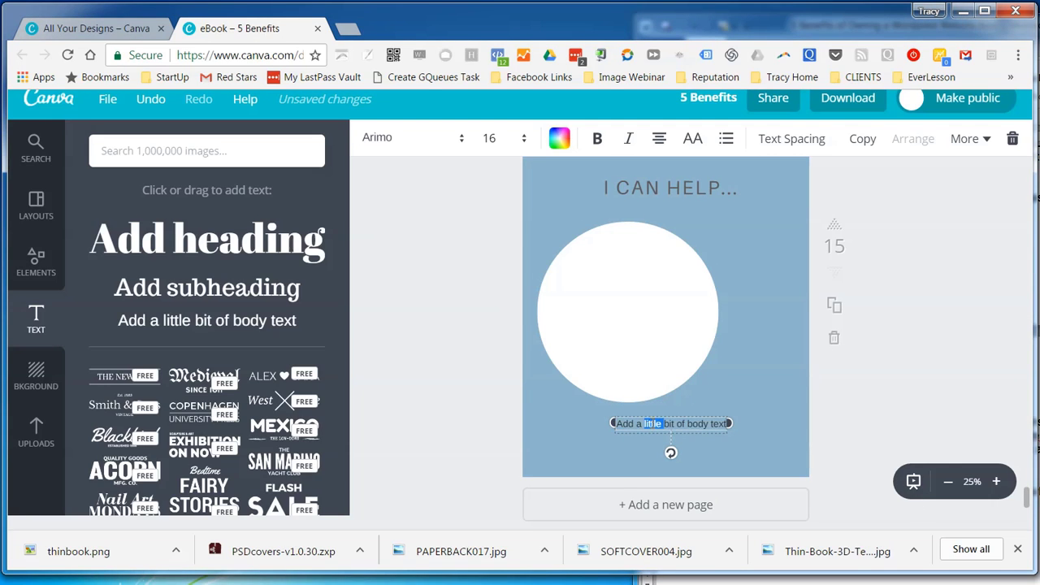
pyautogui.tripleClick(652, 423)
pyautogui.hotkey('ctrl', 'v')
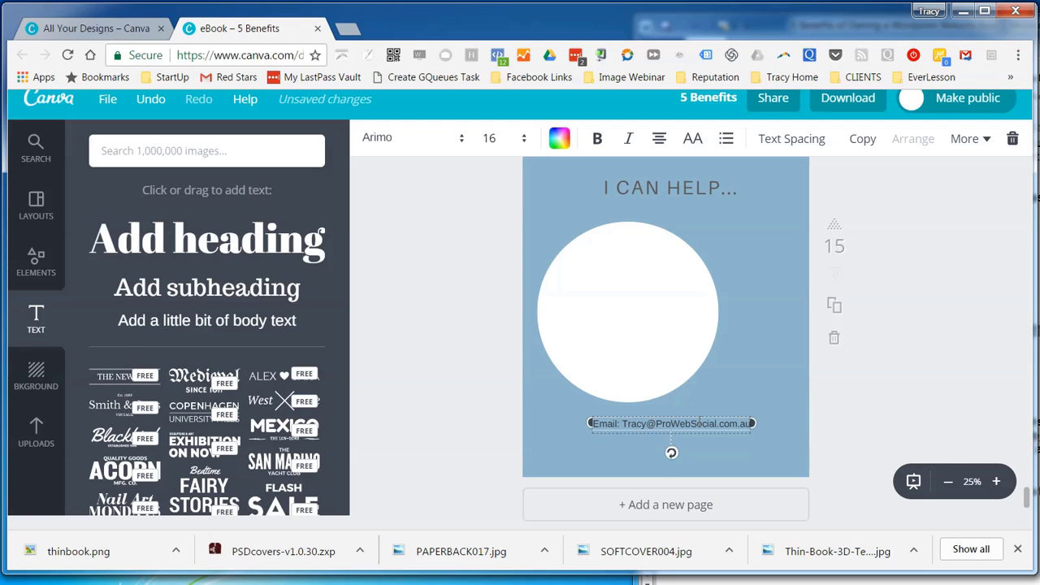
pyautogui.tripleClick(686, 428)
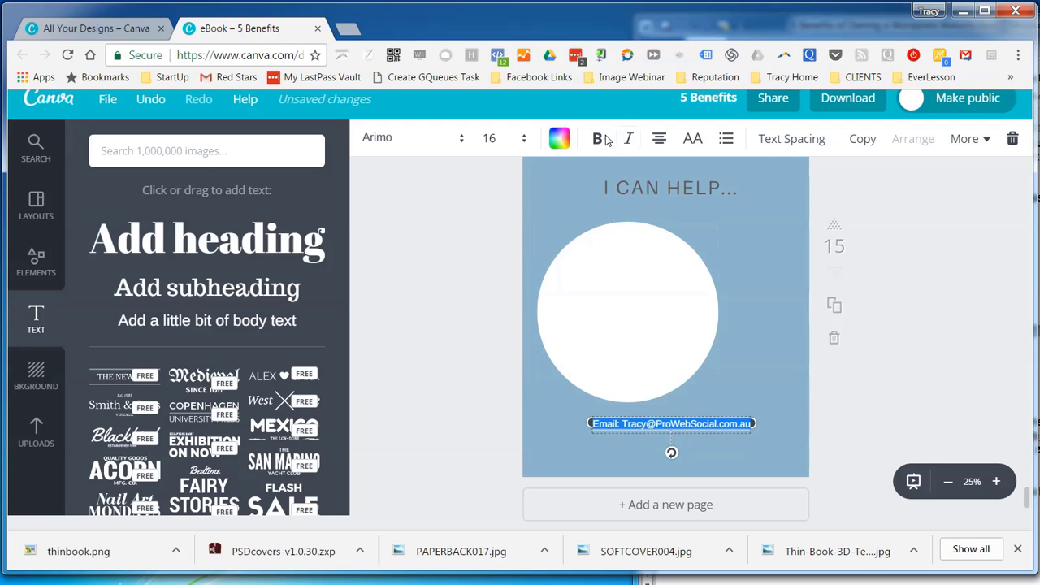
pyautogui.click(497, 143)
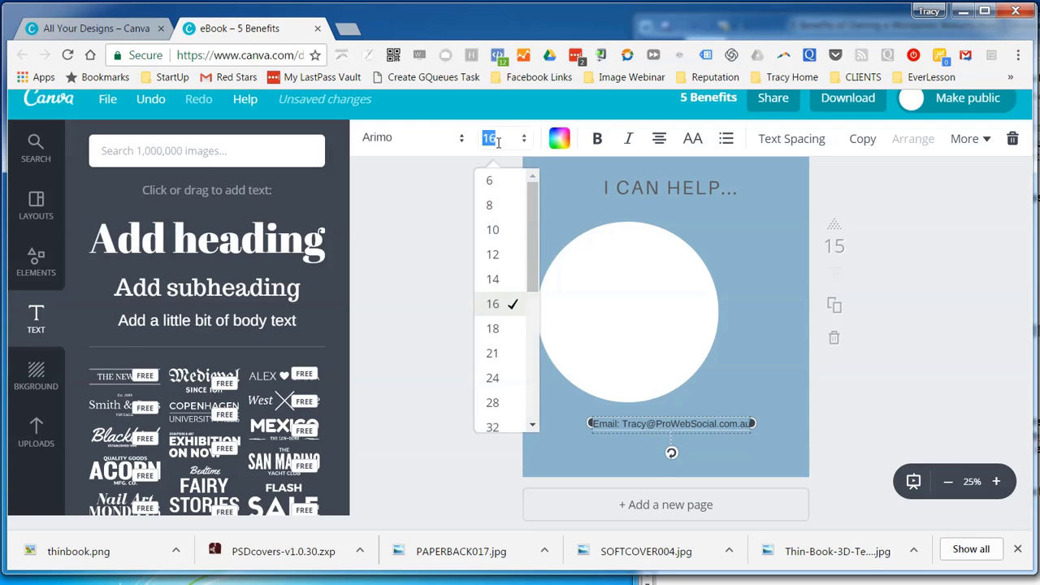
pyautogui.click(492, 378)
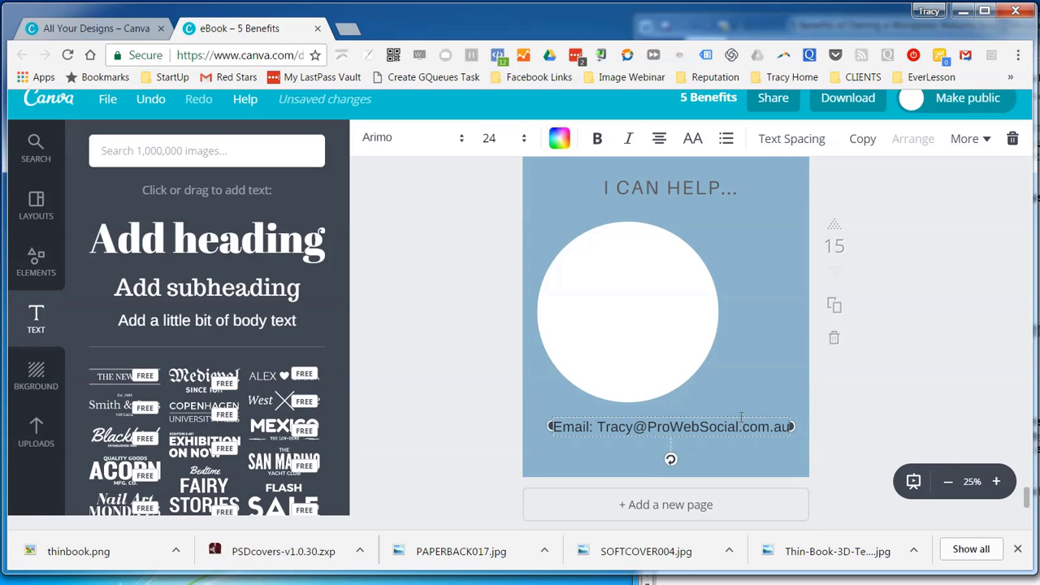
pyautogui.moveTo(740, 414); pyautogui.dragTo(740, 428)
pyautogui.click(955, 390)
pyautogui.click(655, 342)
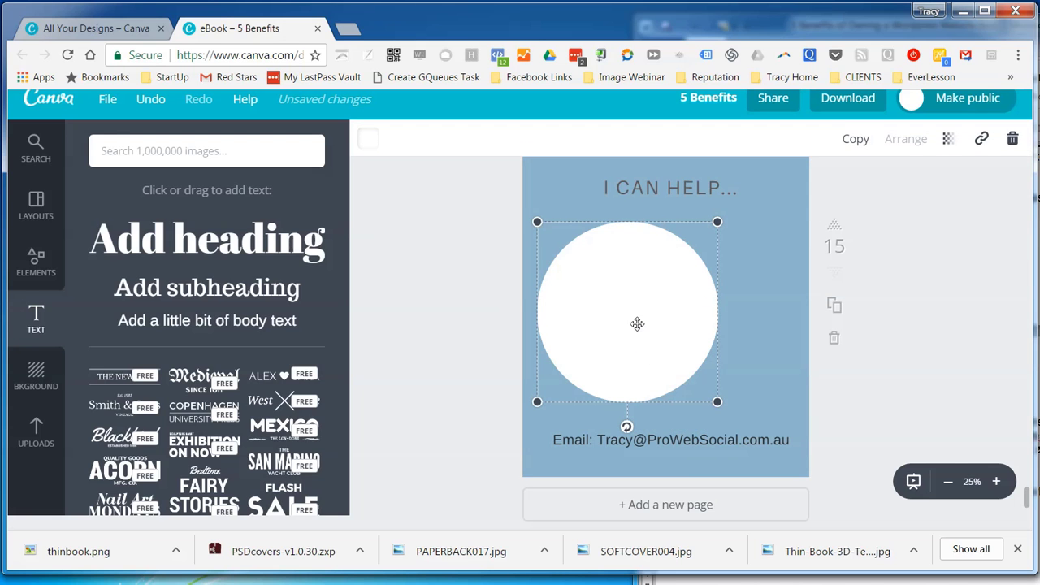
# Open the Uploads library and bring up the file picker to upload your own image.
pyautogui.click(38, 437)
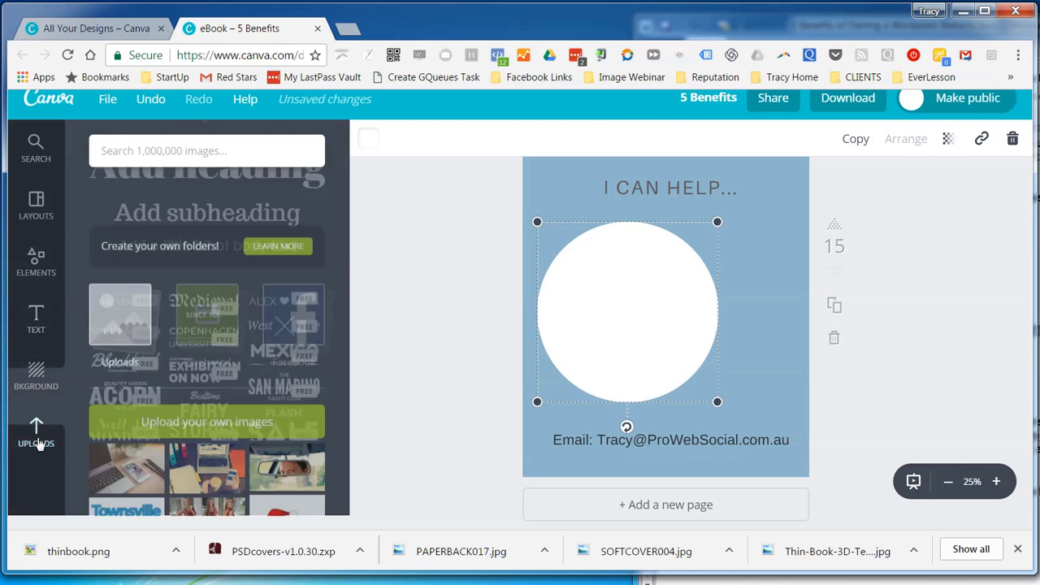
pyautogui.scroll(-10, 236, 357)
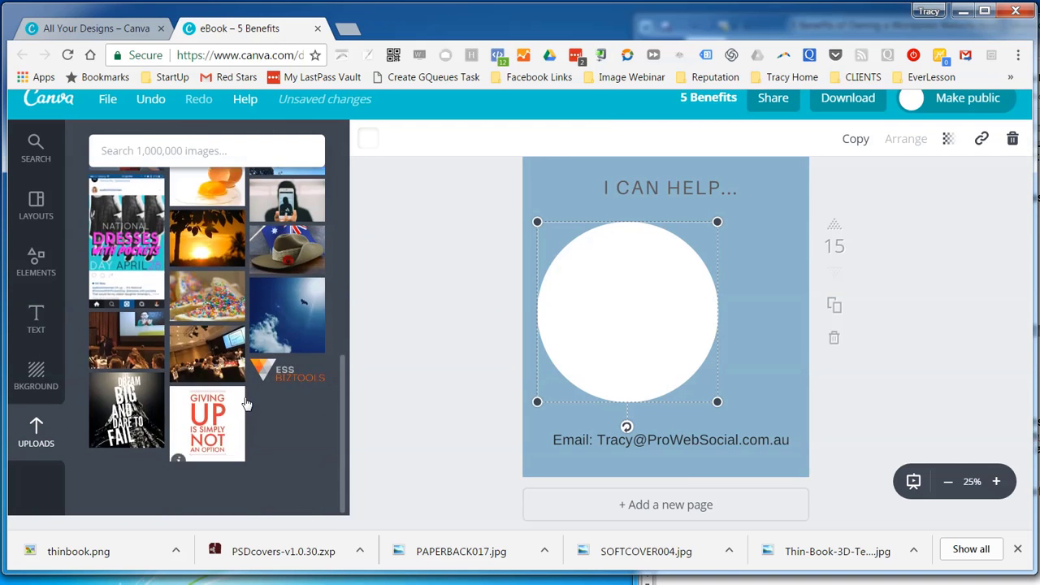
pyautogui.scroll(10, 245, 403)
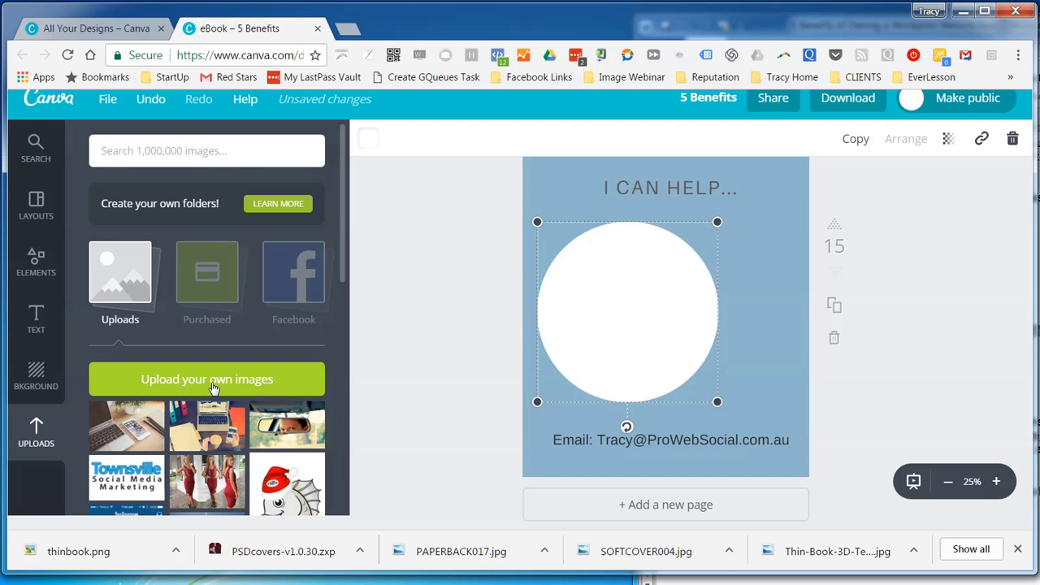
pyautogui.click(211, 387)
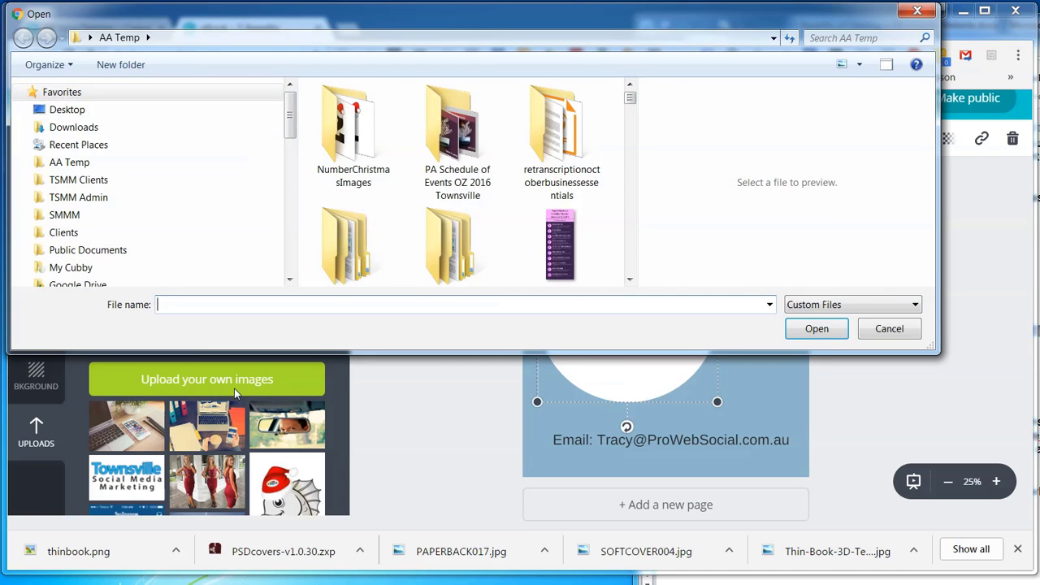
# Upload the Messenger code image from the Pictures library into Canva.
pyautogui.moveTo(293, 123); pyautogui.dragTo(302, 215)
pyautogui.click(155, 157)
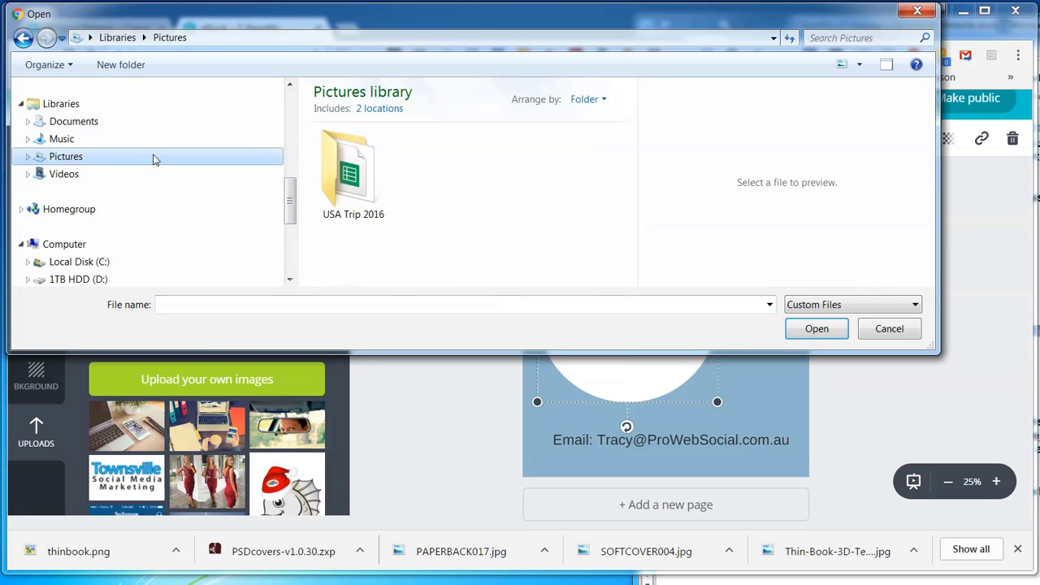
pyautogui.moveTo(630, 145); pyautogui.dragTo(633, 187)
pyautogui.click(457, 213)
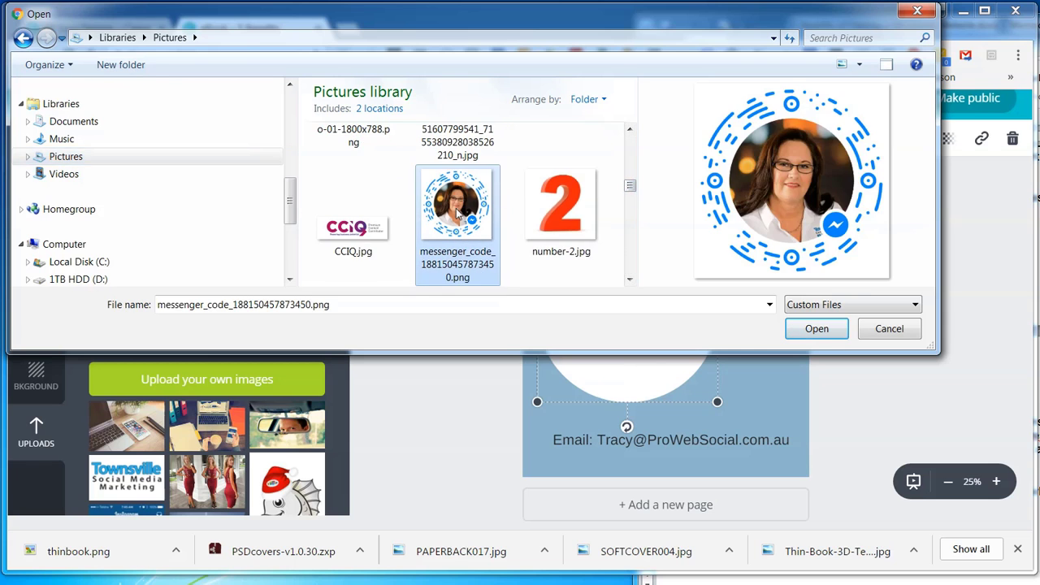
pyautogui.click(811, 329)
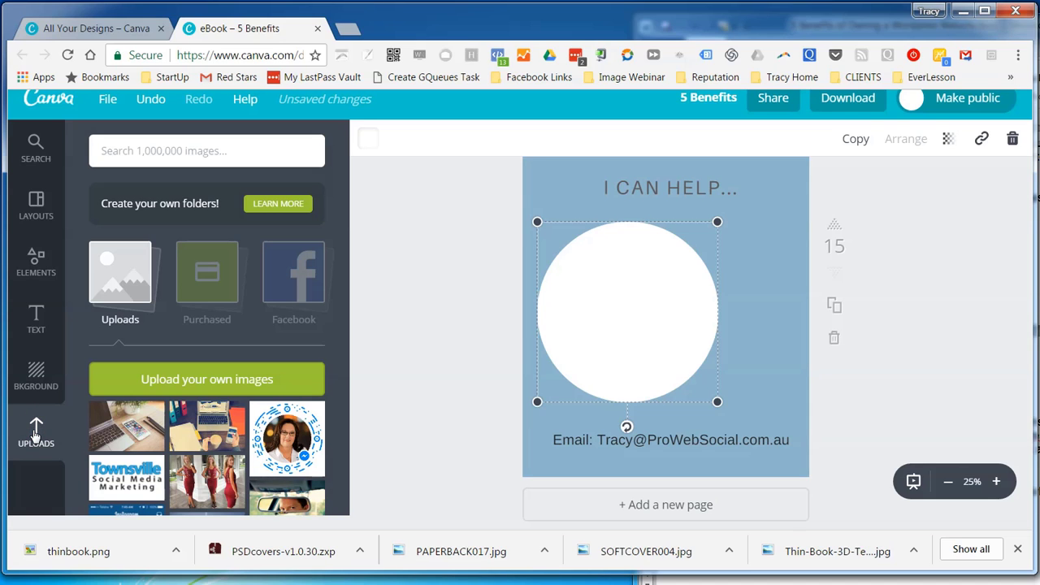
# Place the uploaded Messenger code on the page and nudge it into the white circle.
pyautogui.click(287, 439)
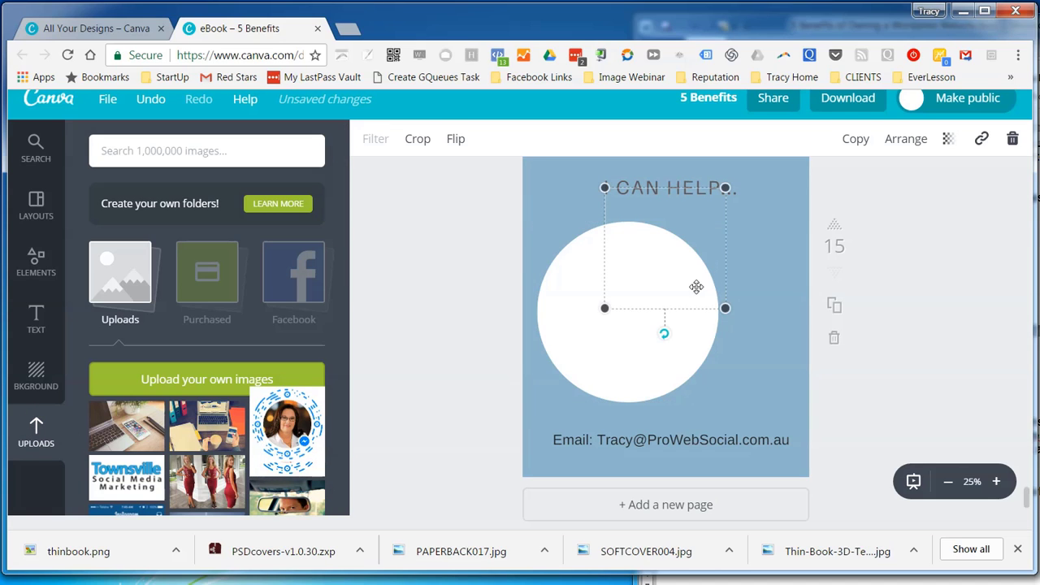
pyautogui.moveTo(655, 285); pyautogui.dragTo(615, 346)
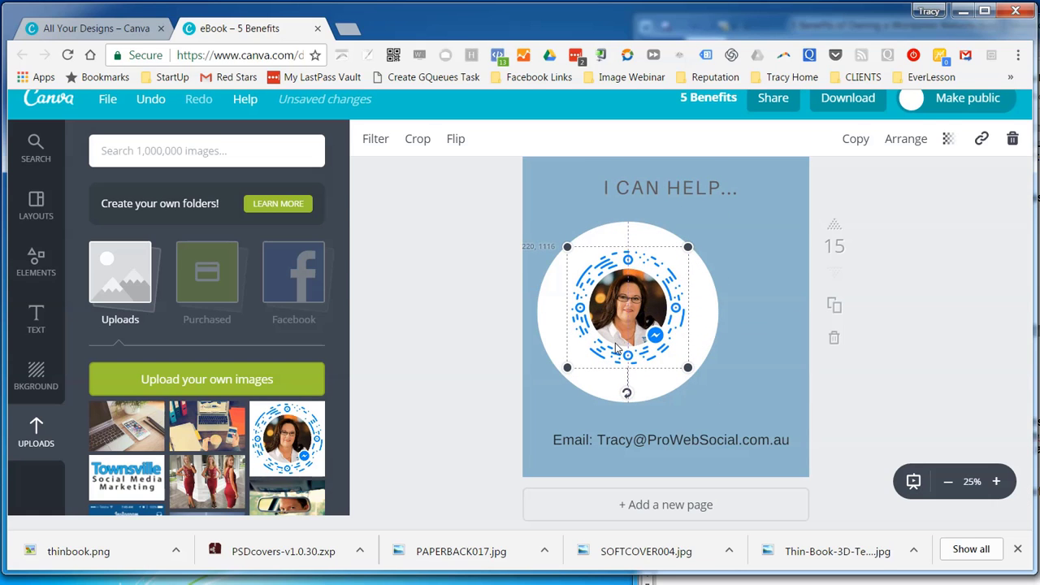
pyautogui.click(996, 403)
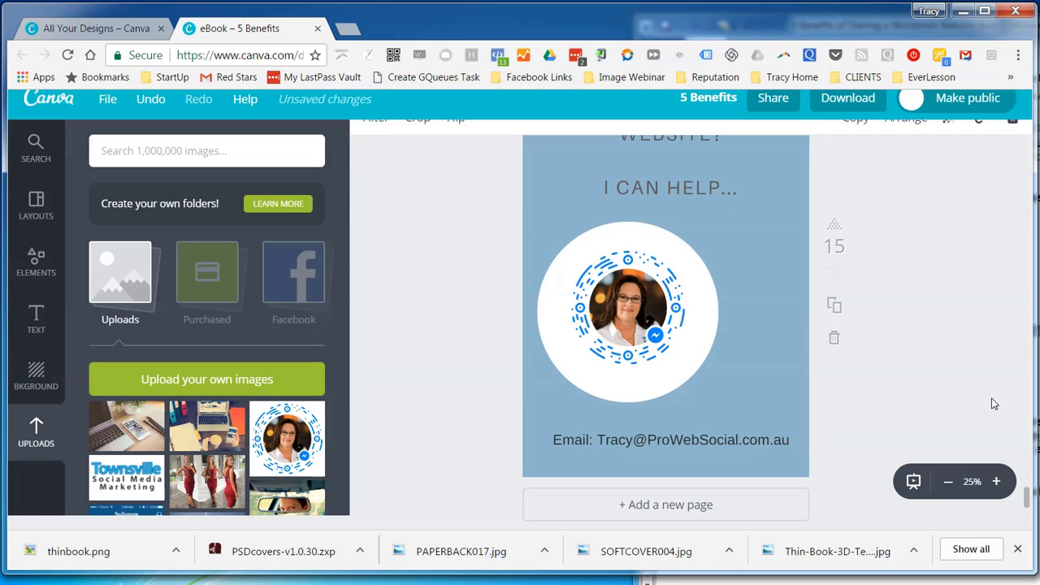
pyautogui.click(644, 321)
pyautogui.press('Down')
pyautogui.press('Down')
pyautogui.press('Down')
pyautogui.press('Down')
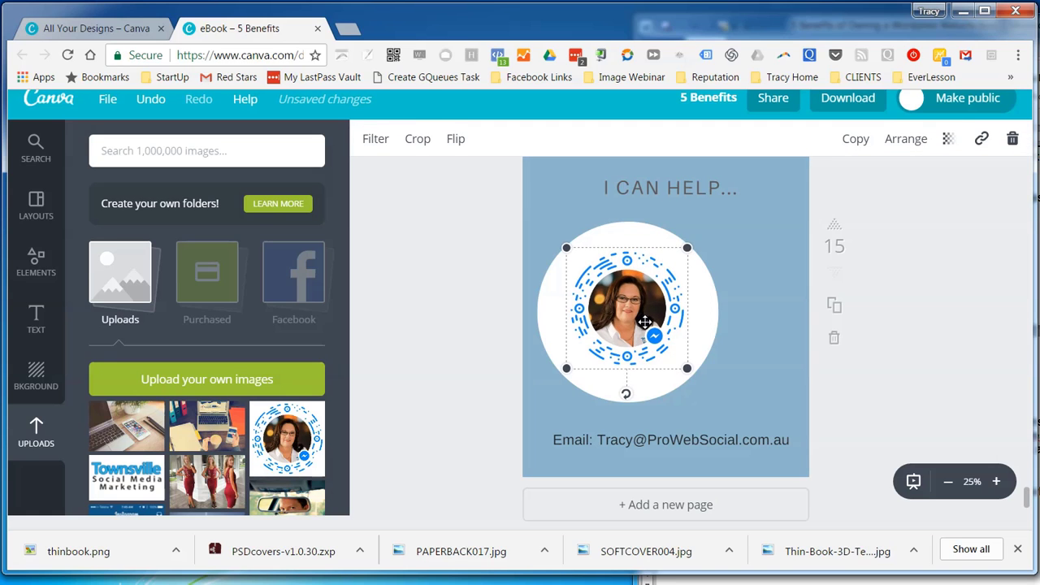
pyautogui.press('Down')
pyautogui.press('Left')
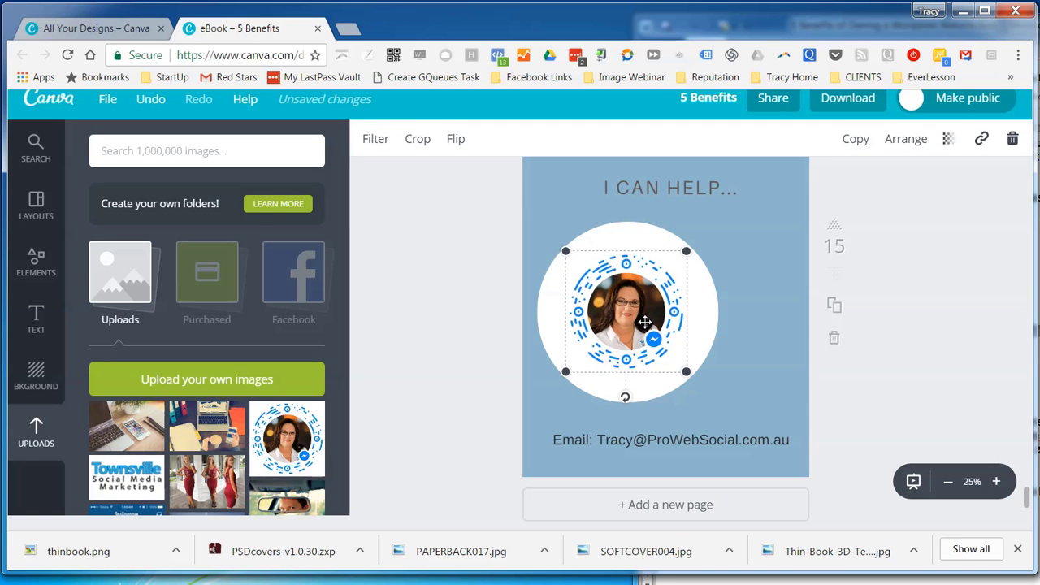
# Resize the white circle by its corners so it fits around the code image.
pyautogui.click(688, 324)
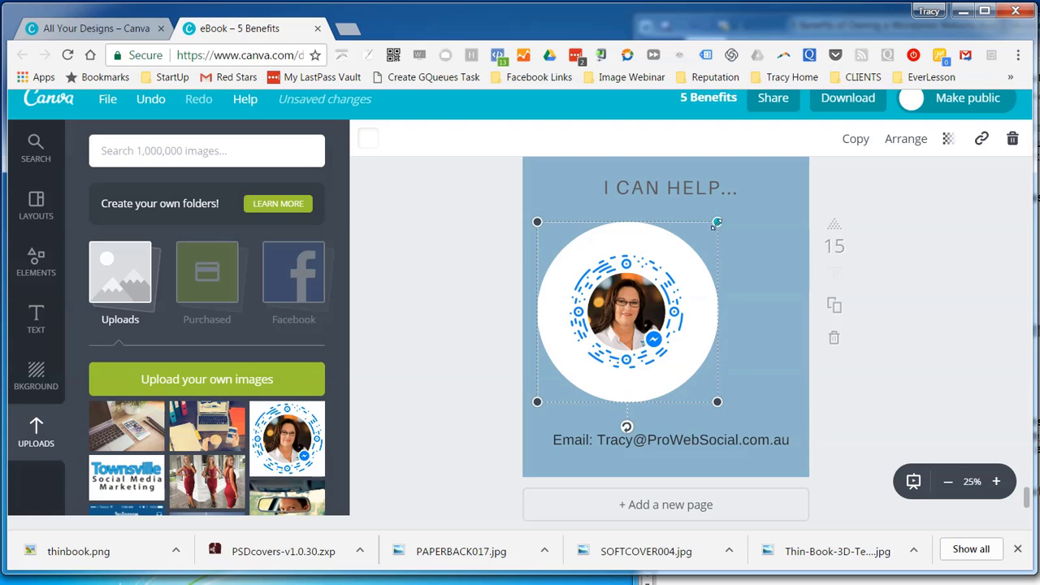
pyautogui.moveTo(714, 225); pyautogui.dragTo(697, 238)
pyautogui.moveTo(688, 298); pyautogui.dragTo(678, 316)
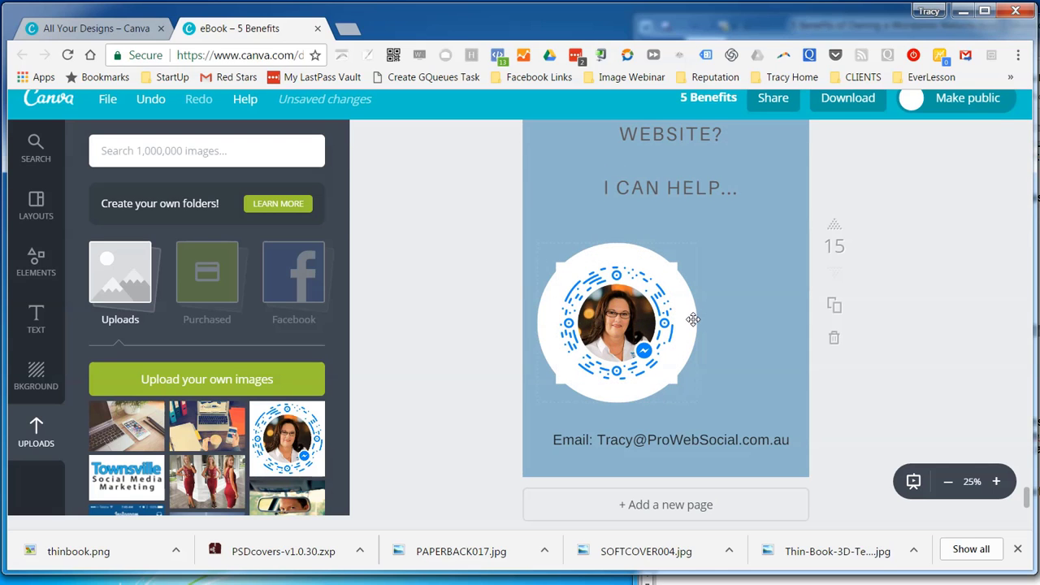
pyautogui.moveTo(696, 242); pyautogui.dragTo(700, 238)
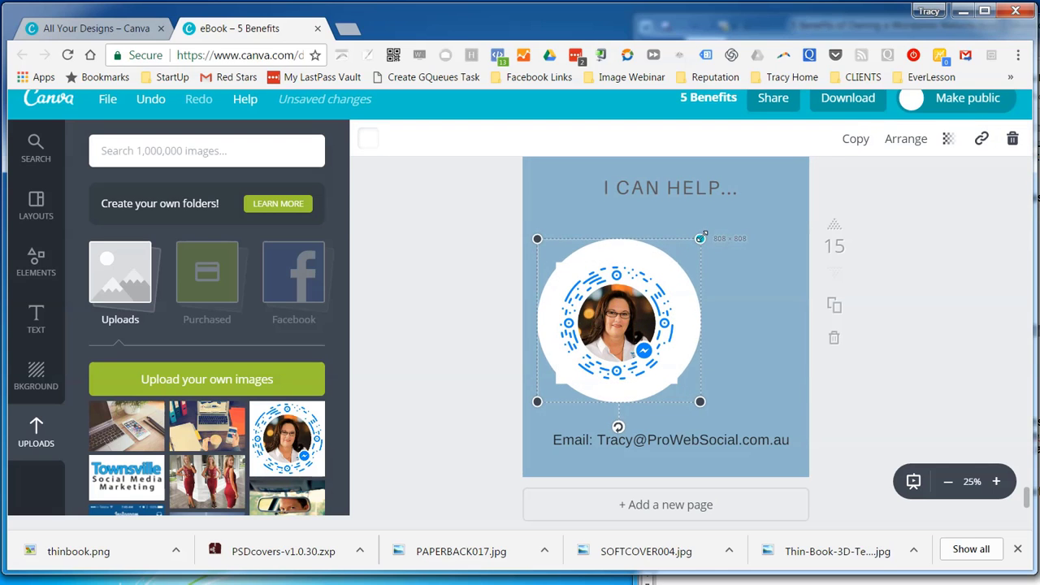
pyautogui.moveTo(533, 237); pyautogui.dragTo(533, 234)
pyautogui.moveTo(699, 402); pyautogui.dragTo(705, 408)
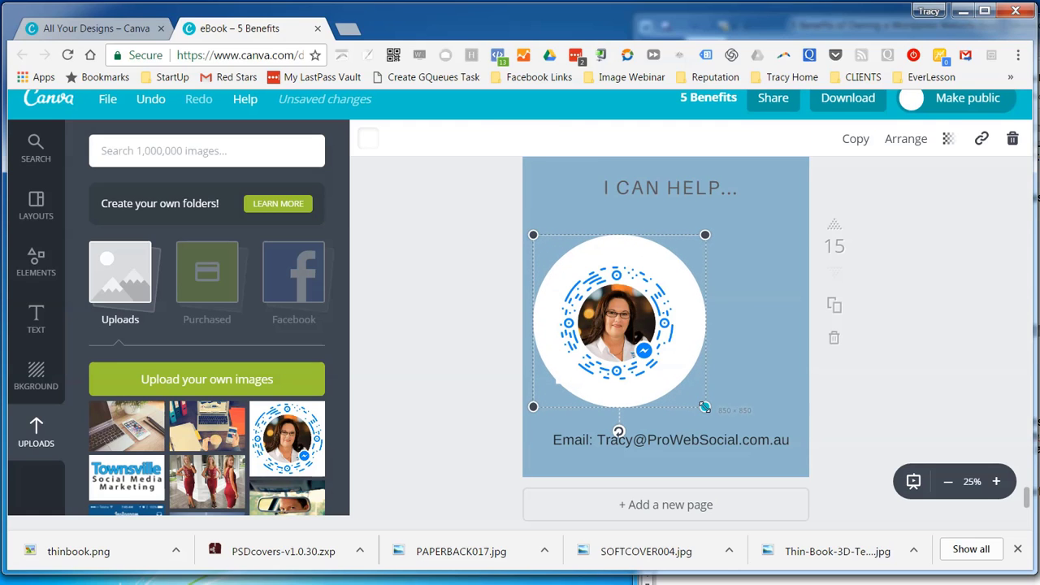
pyautogui.moveTo(533, 404); pyautogui.dragTo(530, 407)
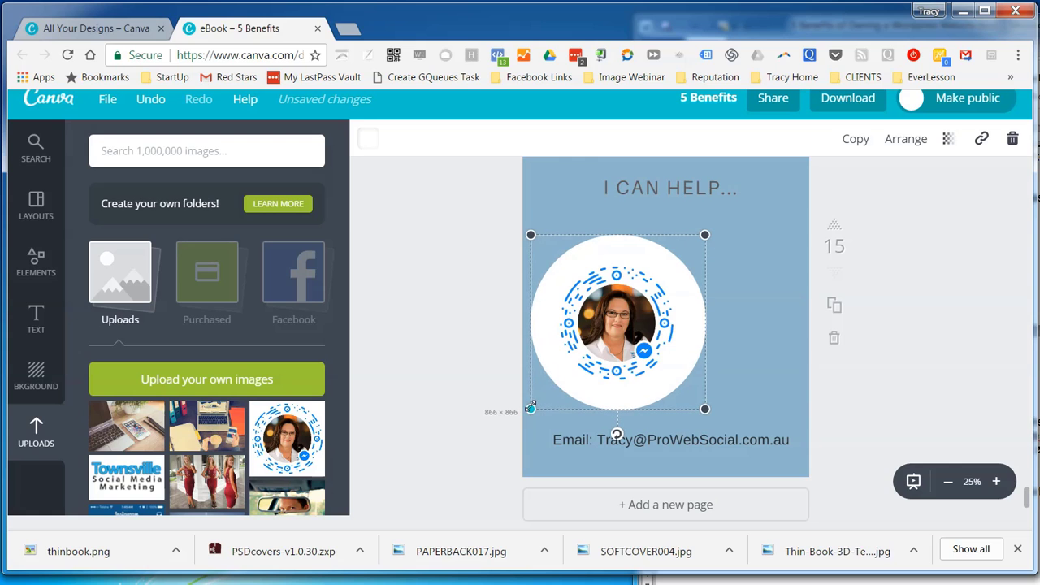
# Centre the code and circle together on the page, then move the e-mail line up beneath them.
pyautogui.click(608, 325)
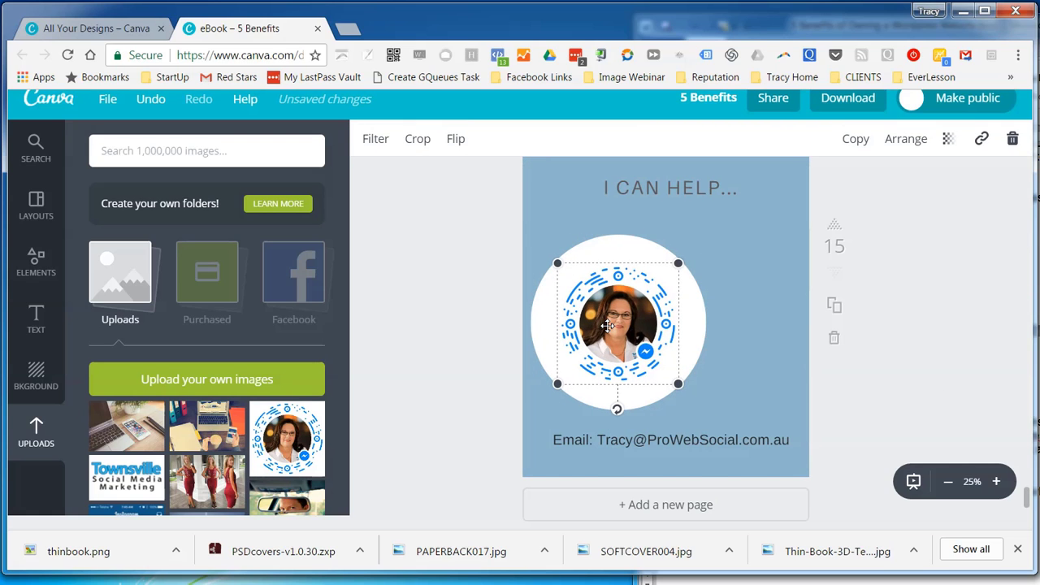
pyautogui.click(908, 410)
pyautogui.click(729, 442)
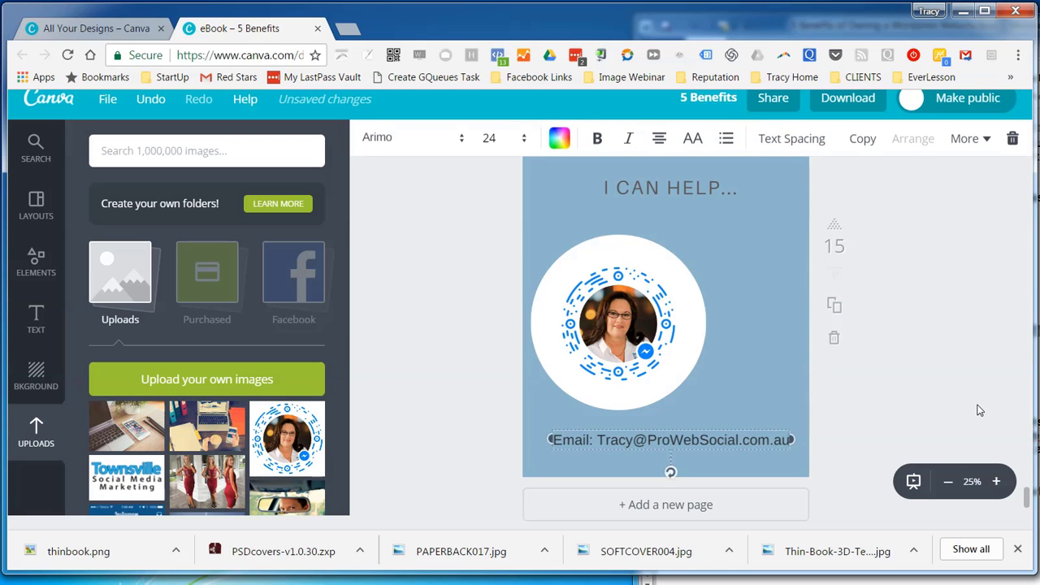
pyautogui.click(959, 389)
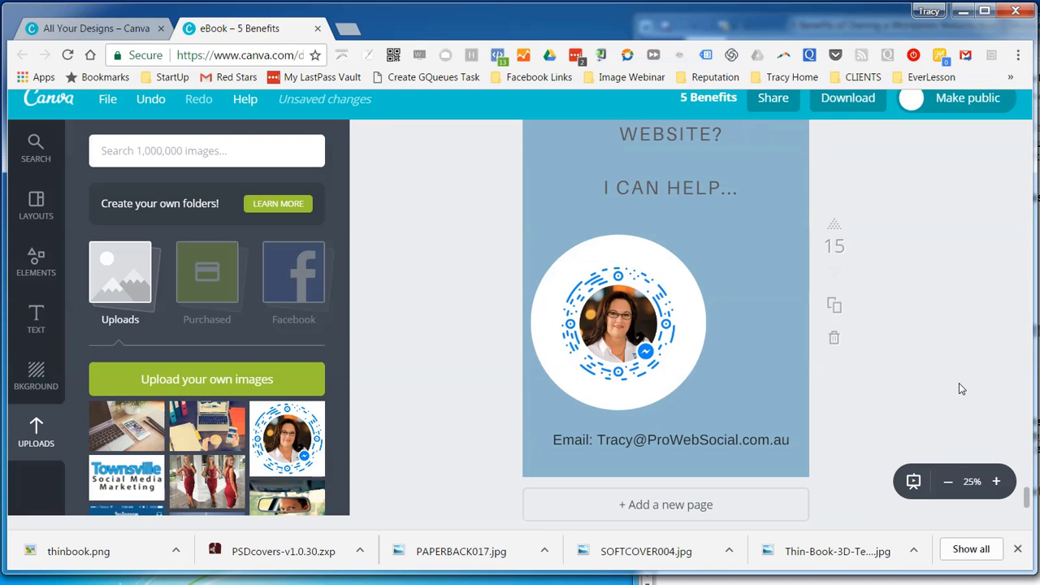
pyautogui.click(642, 244)
pyautogui.keyDown('shift'); pyautogui.click(646, 310); pyautogui.keyUp('shift')
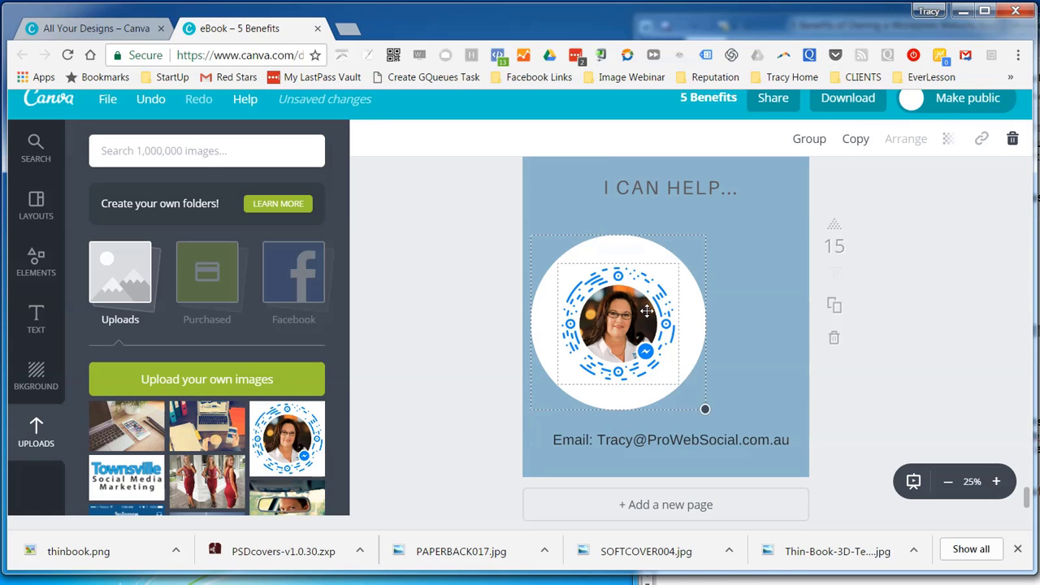
pyautogui.moveTo(695, 292); pyautogui.dragTo(744, 278)
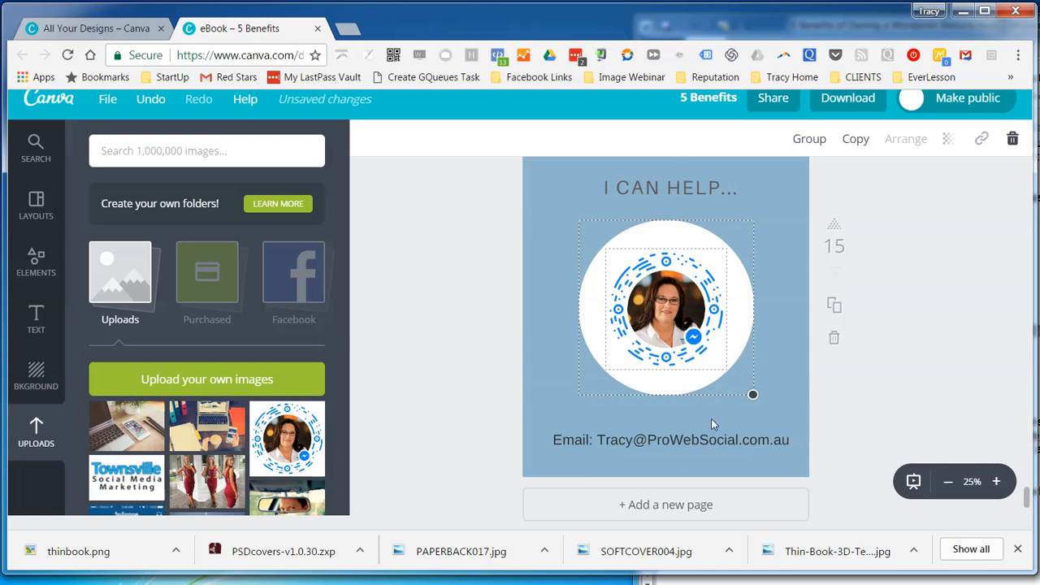
pyautogui.click(687, 439)
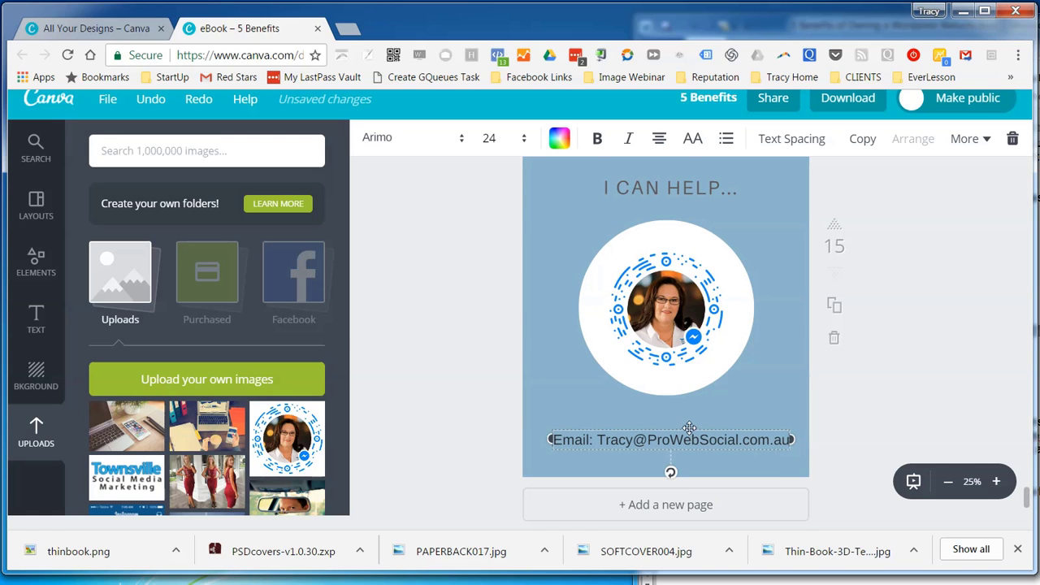
pyautogui.moveTo(689, 428); pyautogui.dragTo(689, 406)
pyautogui.click(862, 440)
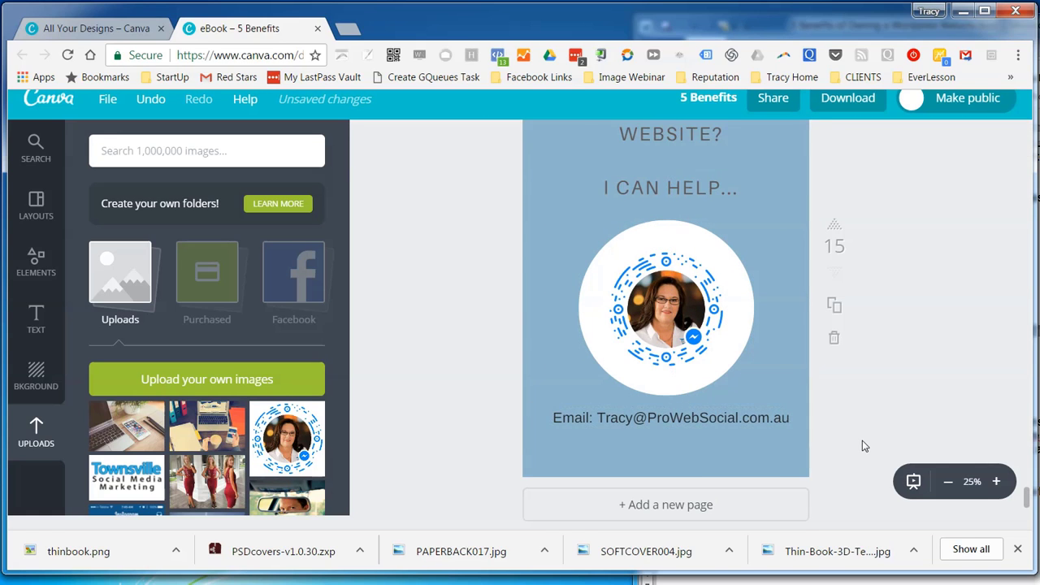
pyautogui.scroll(3, 862, 440)
pyautogui.scroll(-4, 862, 441)
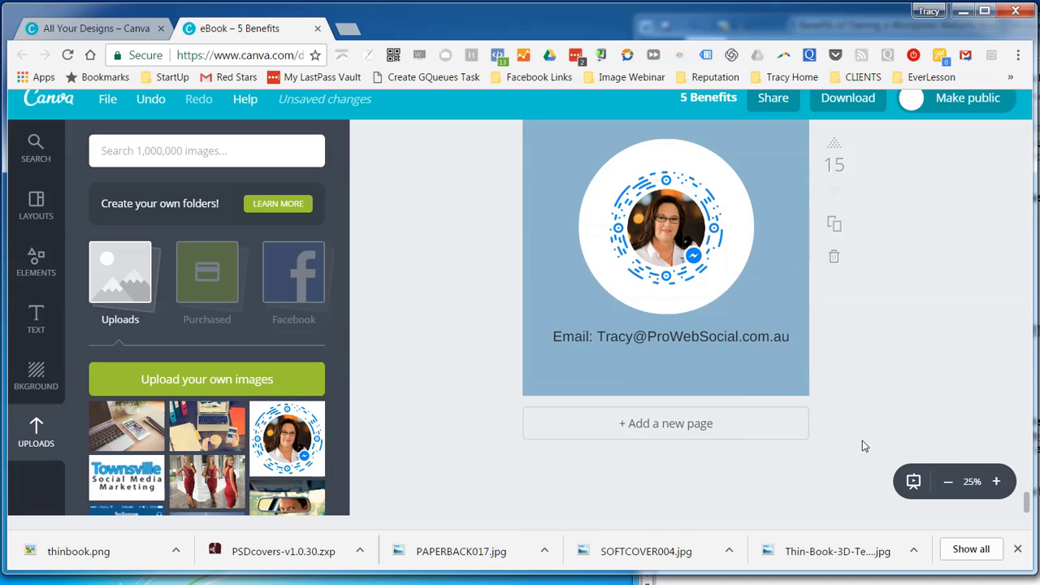
pyautogui.scroll(3, 862, 441)
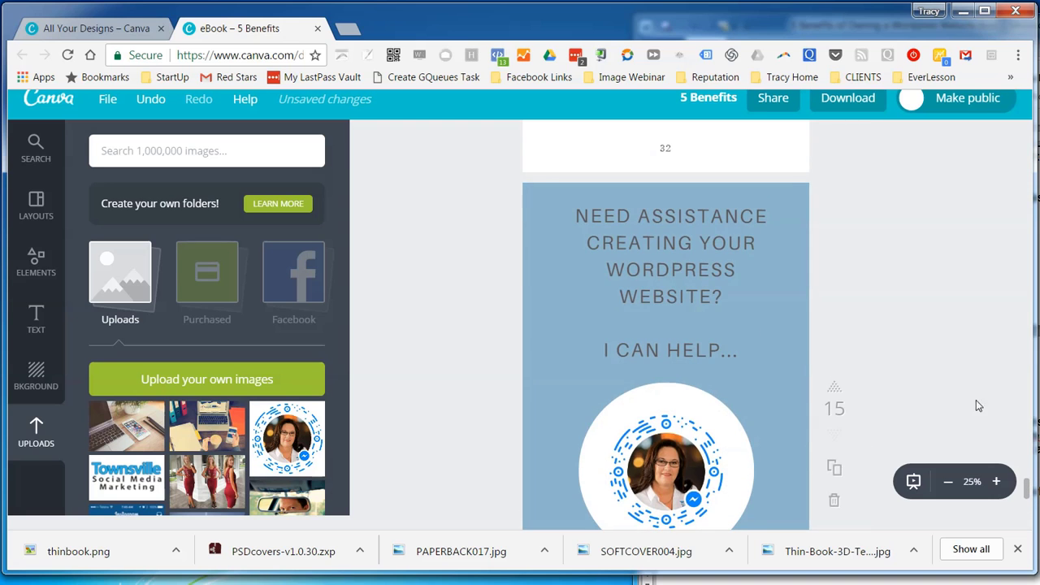
pyautogui.scroll(-3, 945, 366)
pyautogui.scroll(2, 945, 366)
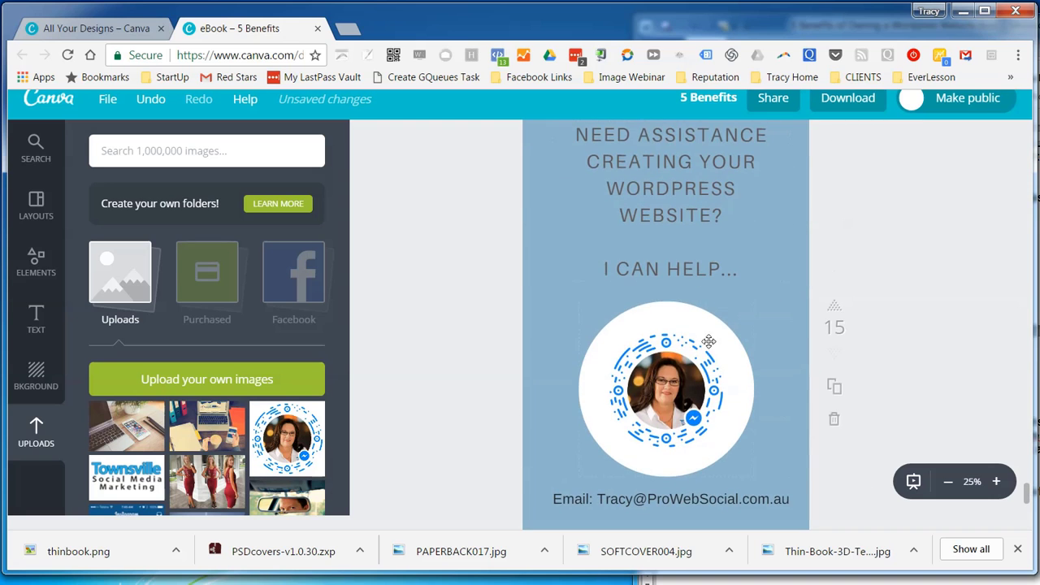
pyautogui.click(664, 378)
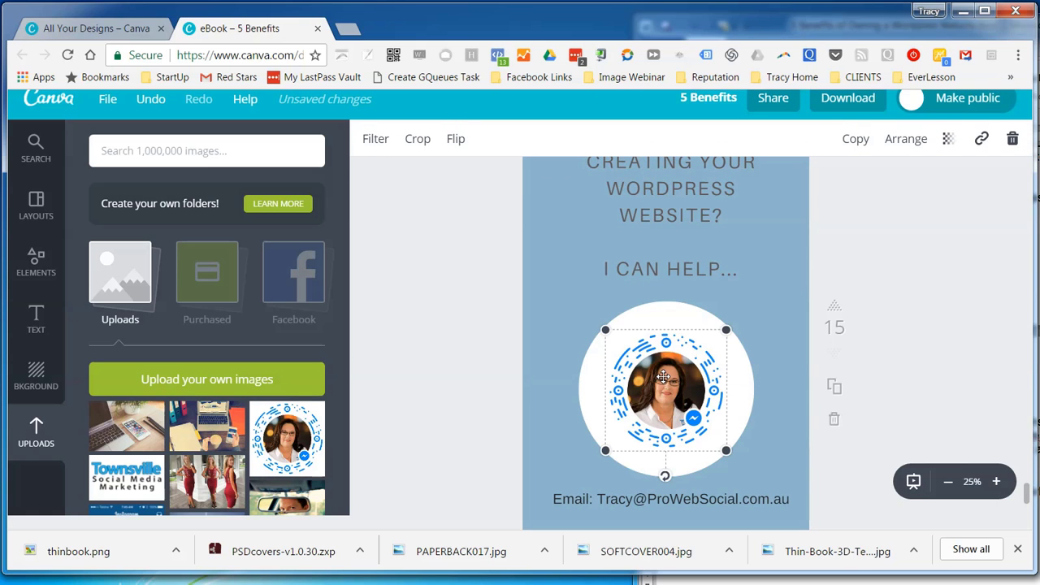
pyautogui.click(928, 389)
pyautogui.scroll(5, 928, 390)
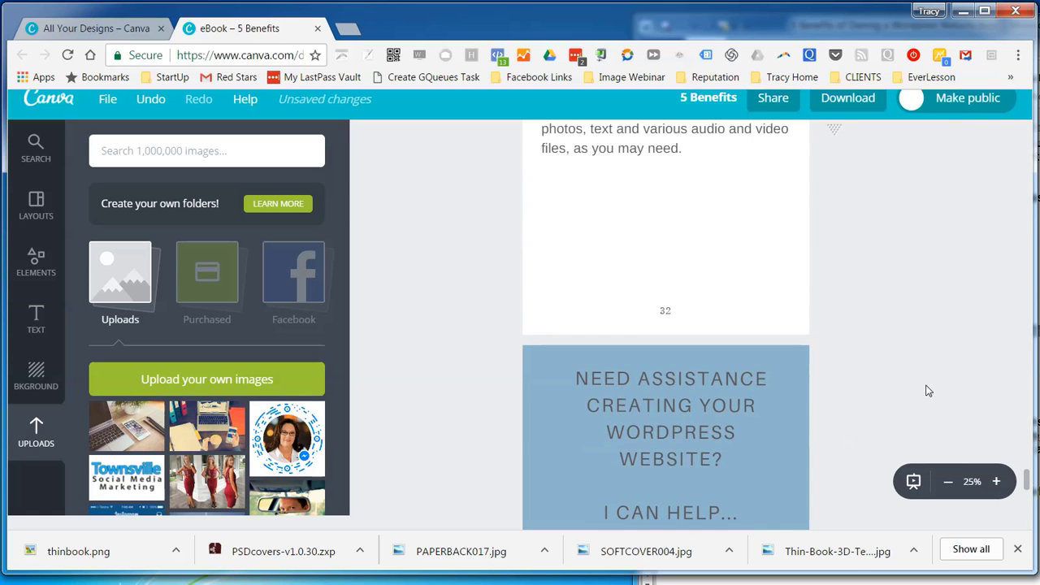
pyautogui.scroll(5, 929, 390)
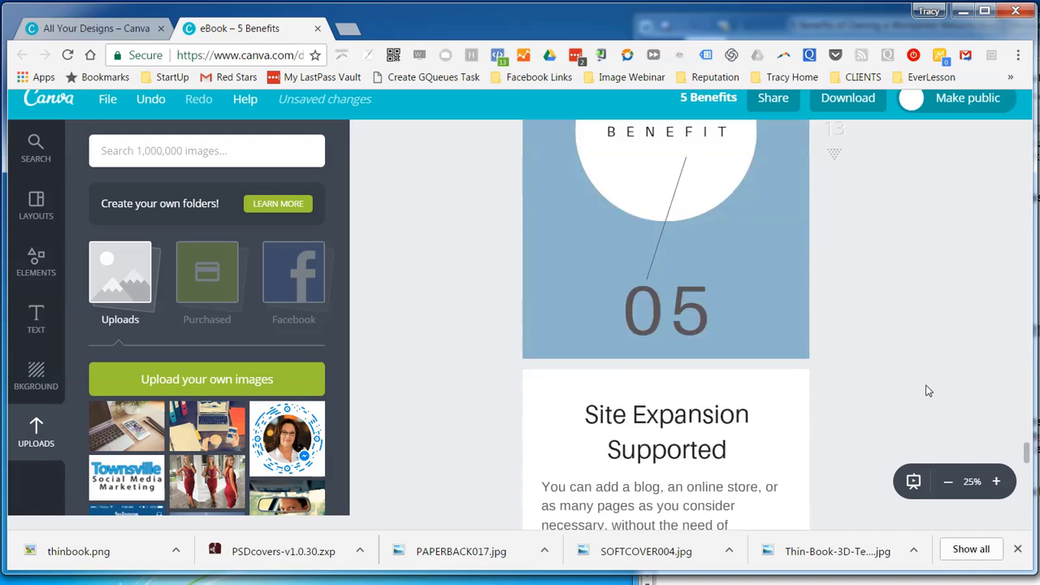
pyautogui.scroll(15, 929, 390)
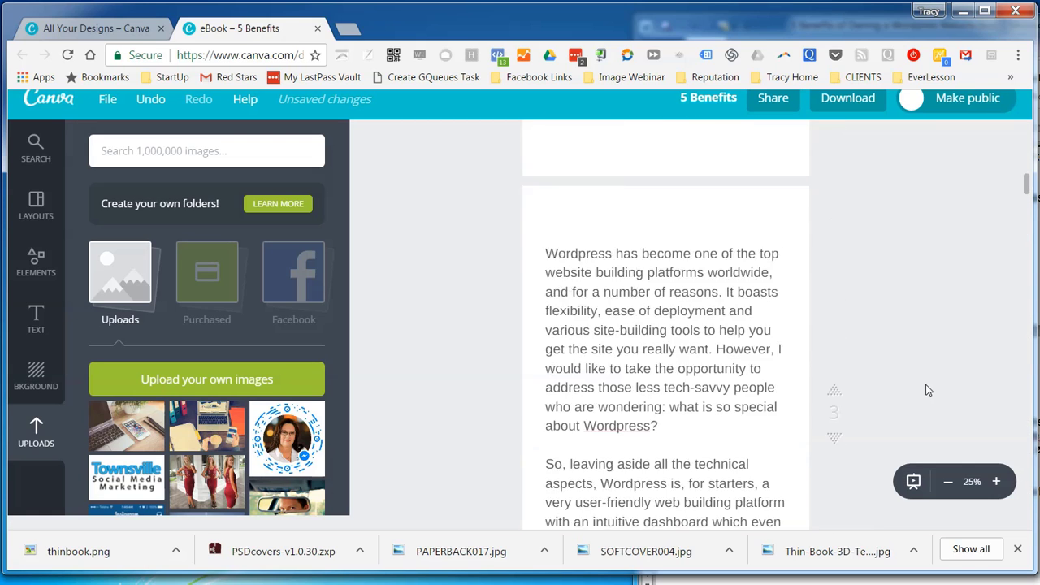
pyautogui.scroll(-5, 929, 391)
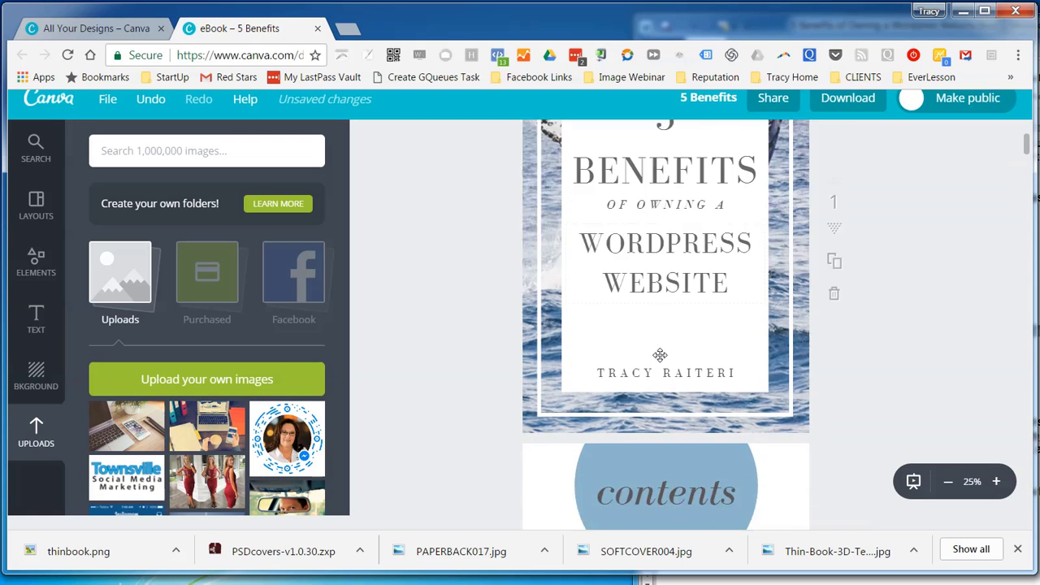
pyautogui.scroll(-3, 659, 357)
pyautogui.scroll(-8, 642, 351)
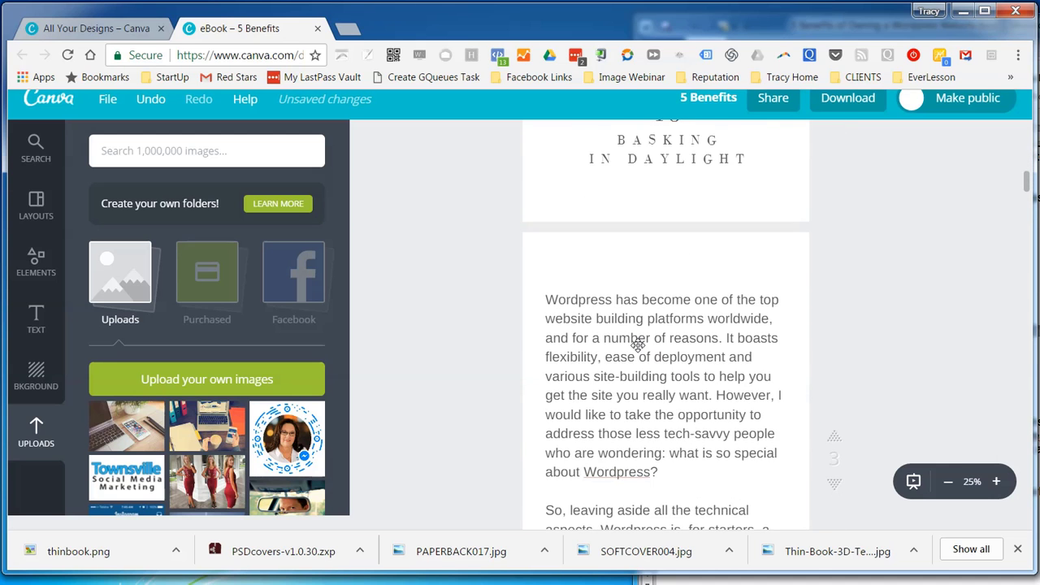
# Edit the placeholder 32 page numbers on pages 3 and 4 and the Save on the Design page.
pyautogui.doubleClick(666, 261)
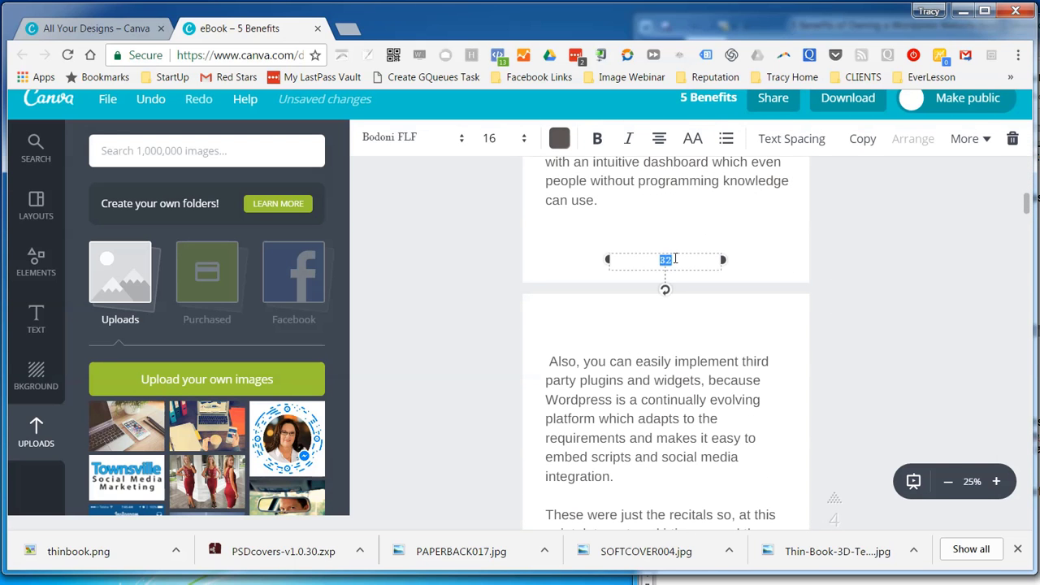
pyautogui.scroll(-5, 695, 430)
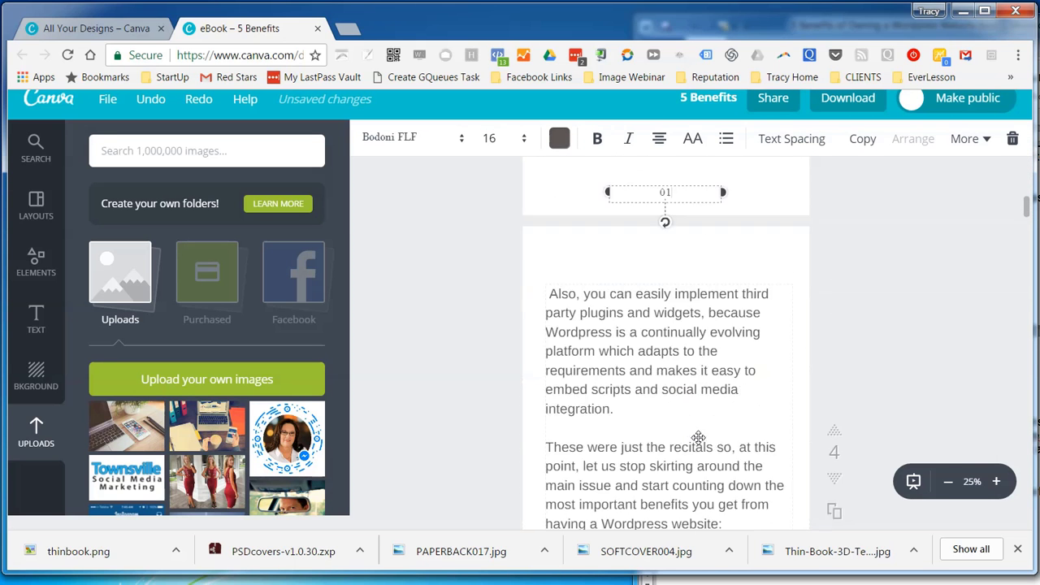
pyautogui.scroll(3, 690, 455)
pyautogui.scroll(-2, 678, 471)
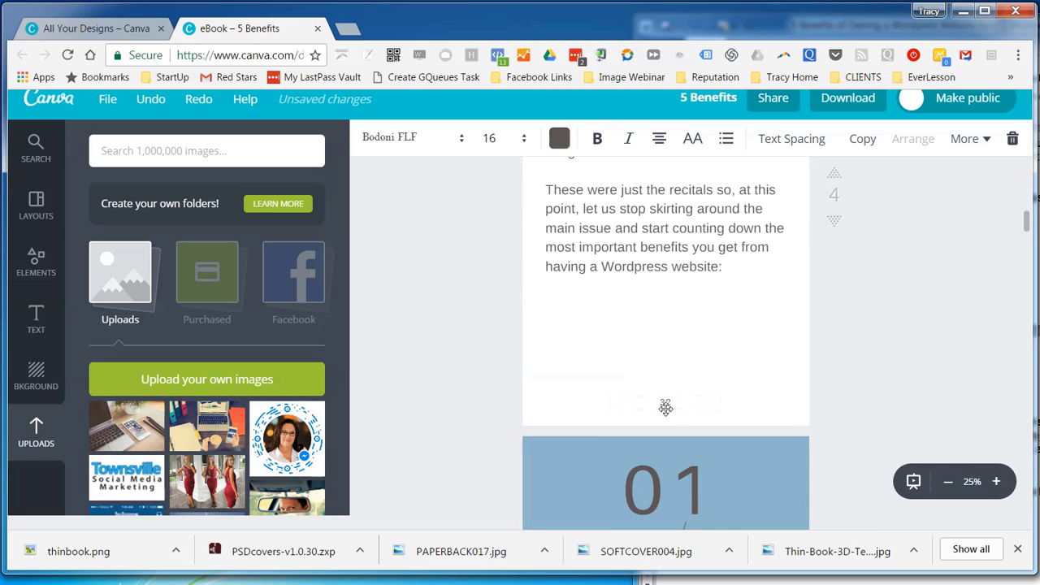
pyautogui.doubleClick(665, 407)
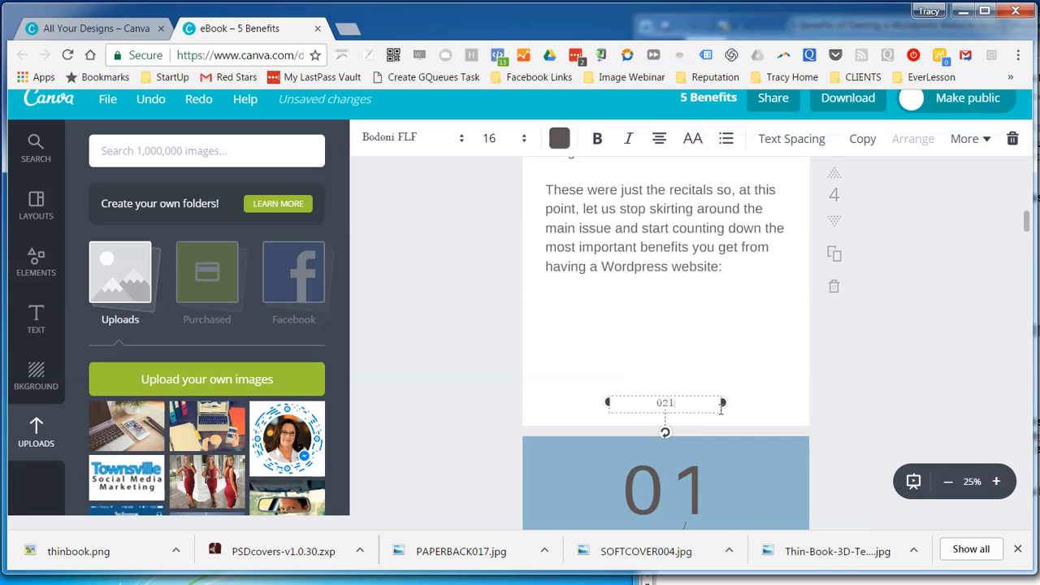
pyautogui.scroll(-8, 721, 409)
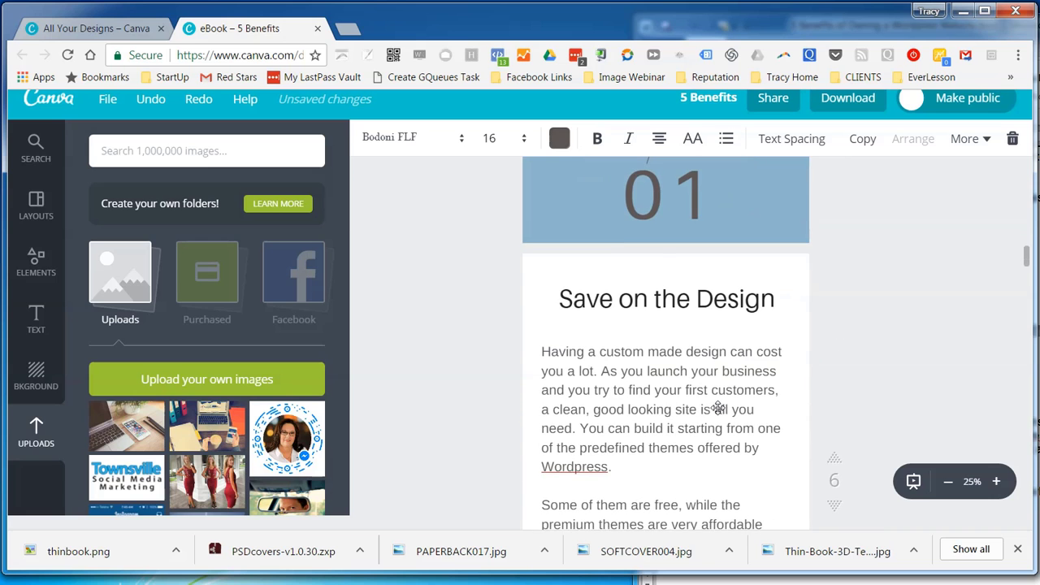
pyautogui.scroll(-3, 683, 341)
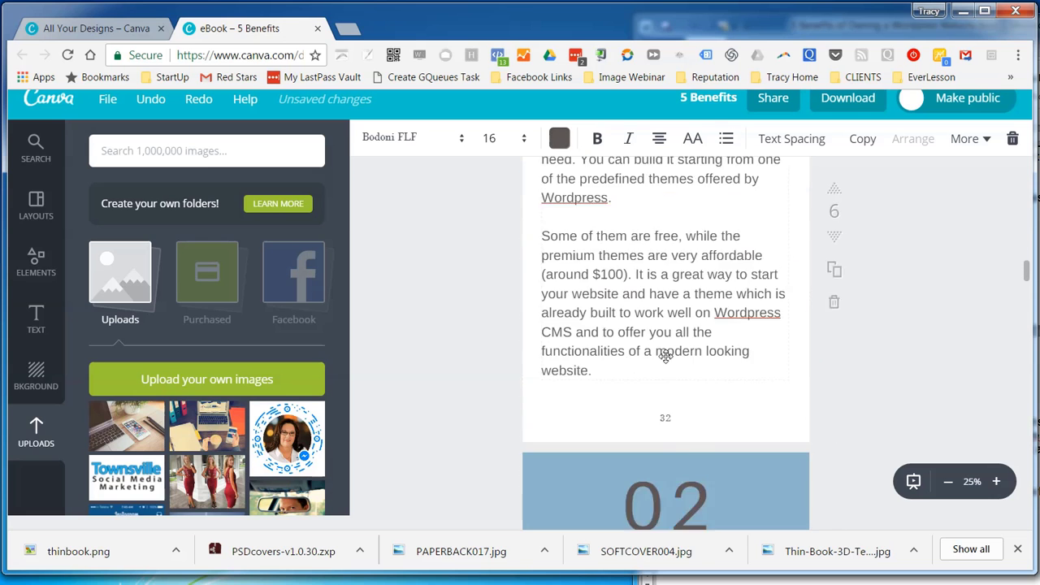
pyautogui.doubleClick(663, 441)
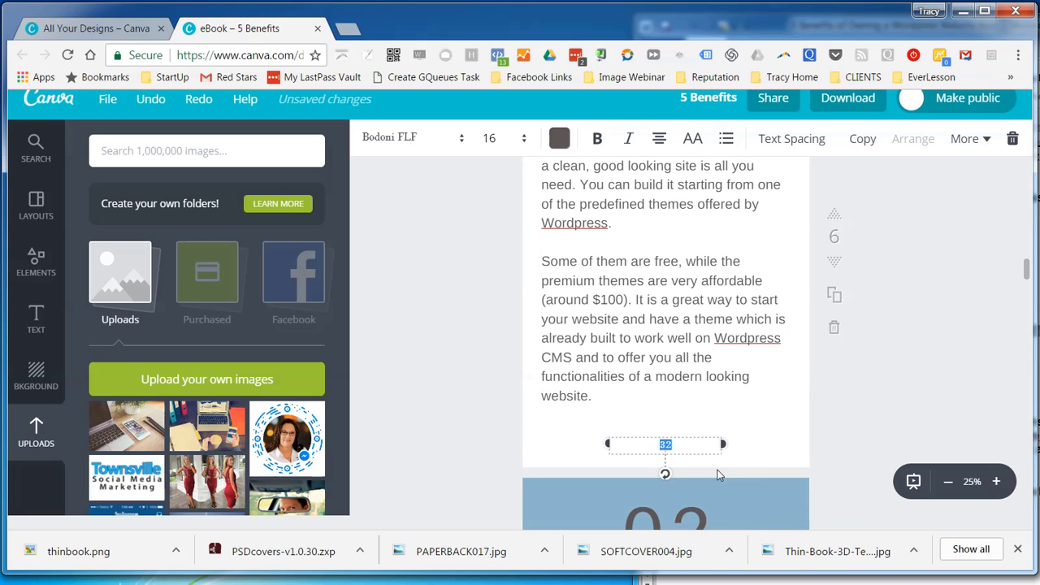
pyautogui.scroll(-7, 719, 475)
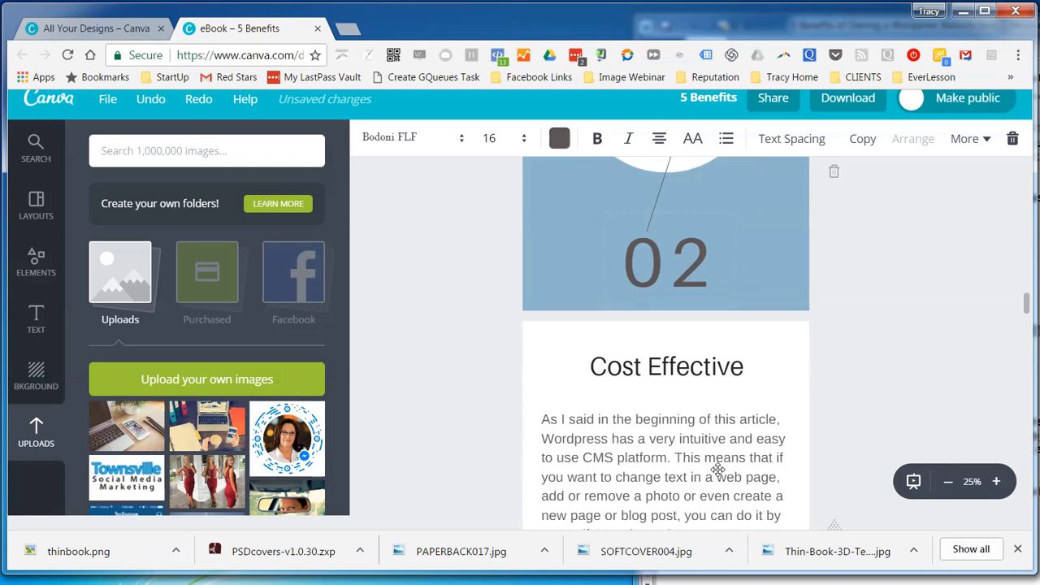
pyautogui.scroll(-5, 680, 393)
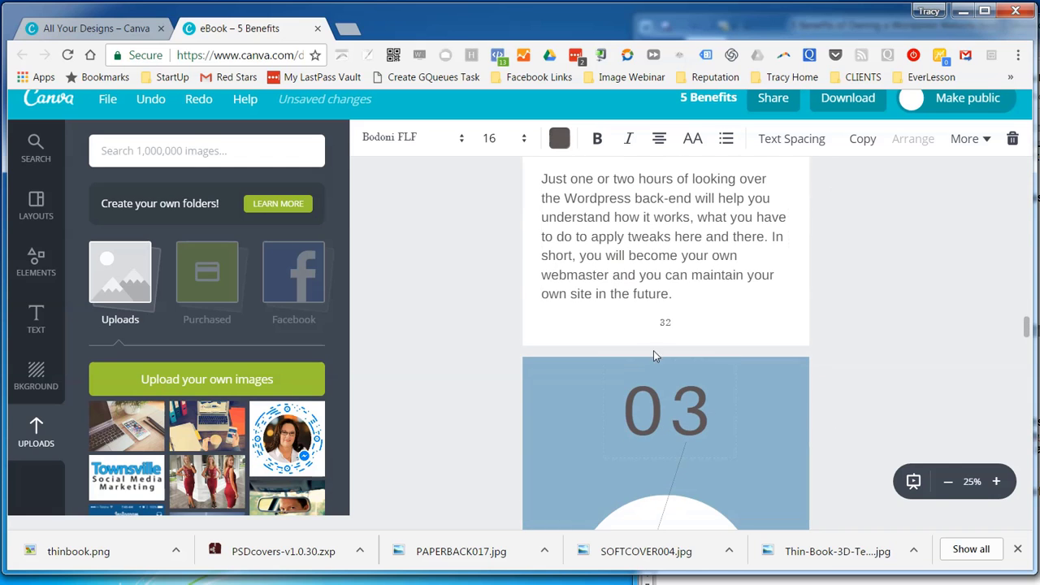
# Edit the 32 page numbers on the Cost Effective, SEO Friendly and Post Scheduling pages, the last to 10.
pyautogui.doubleClick(663, 321)
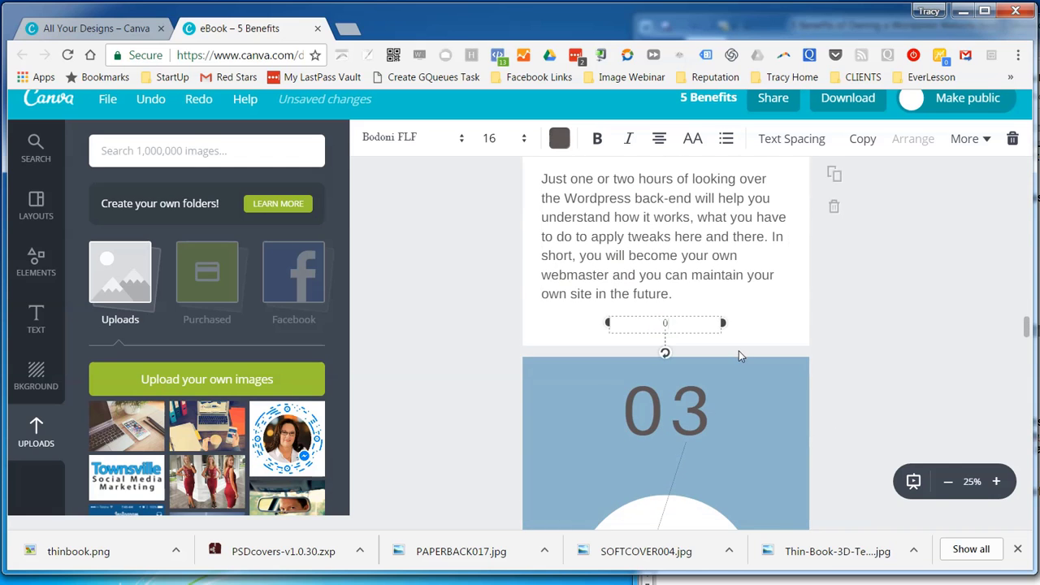
pyautogui.scroll(-5, 739, 350)
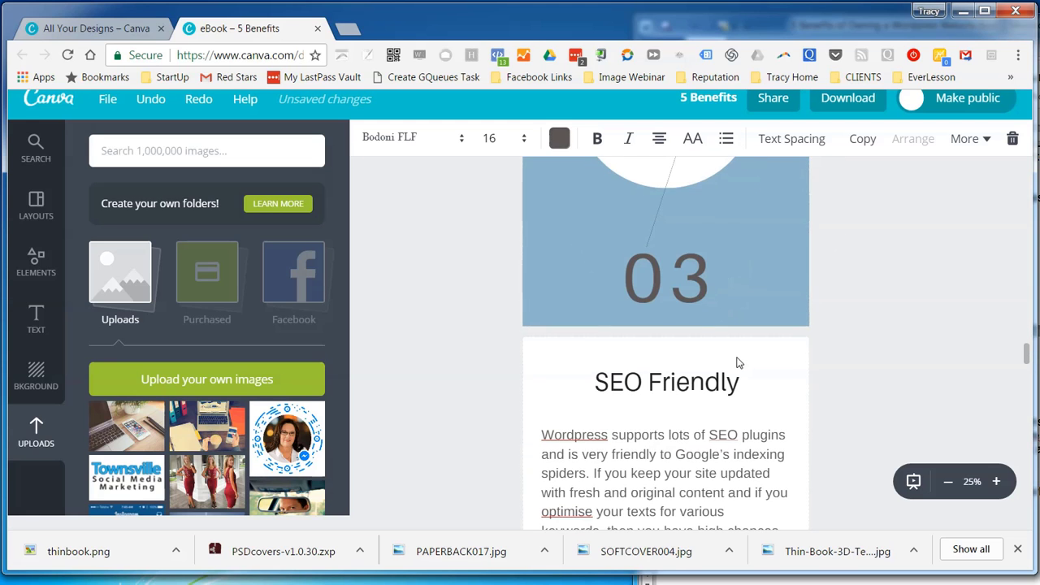
pyautogui.scroll(-10, 667, 399)
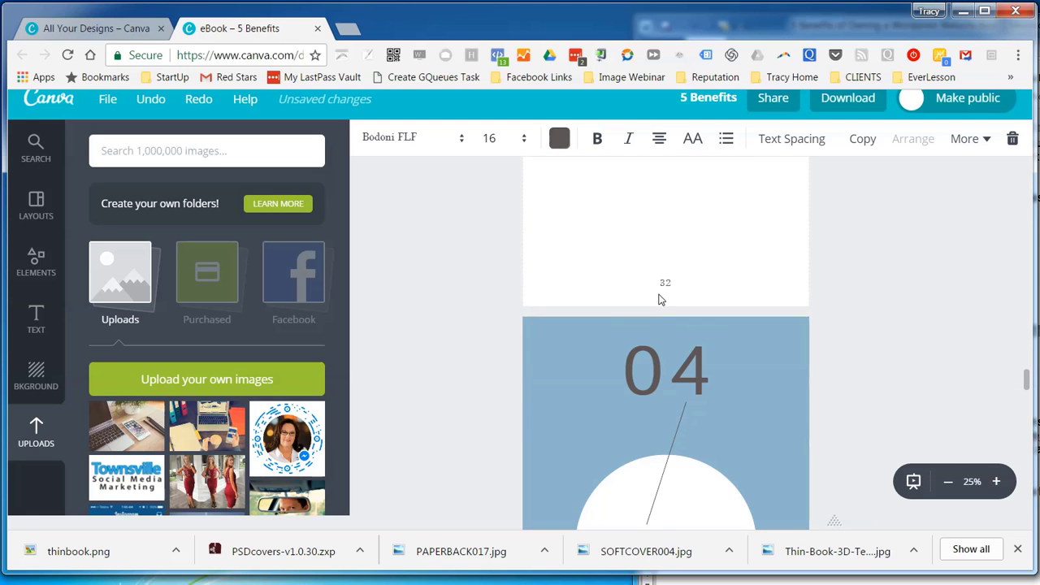
pyautogui.doubleClick(659, 283)
pyautogui.scroll(-10, 665, 284)
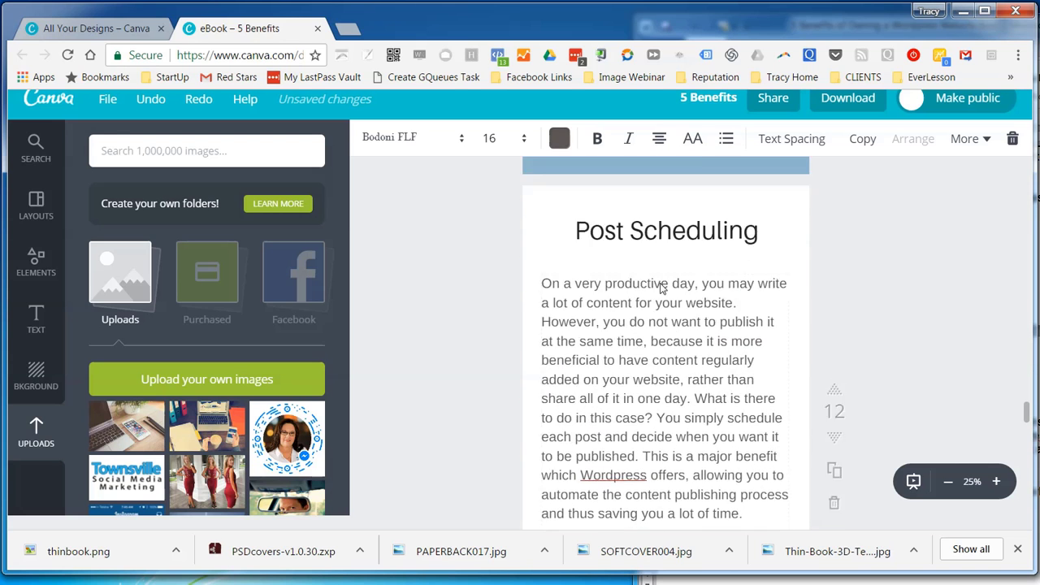
pyautogui.scroll(-6, 673, 334)
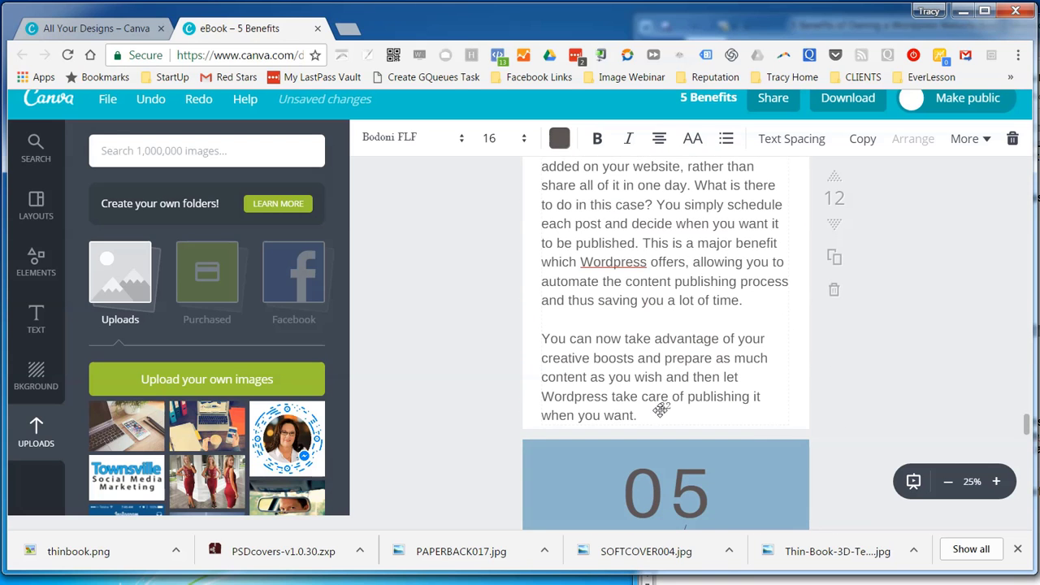
pyautogui.doubleClick(693, 415)
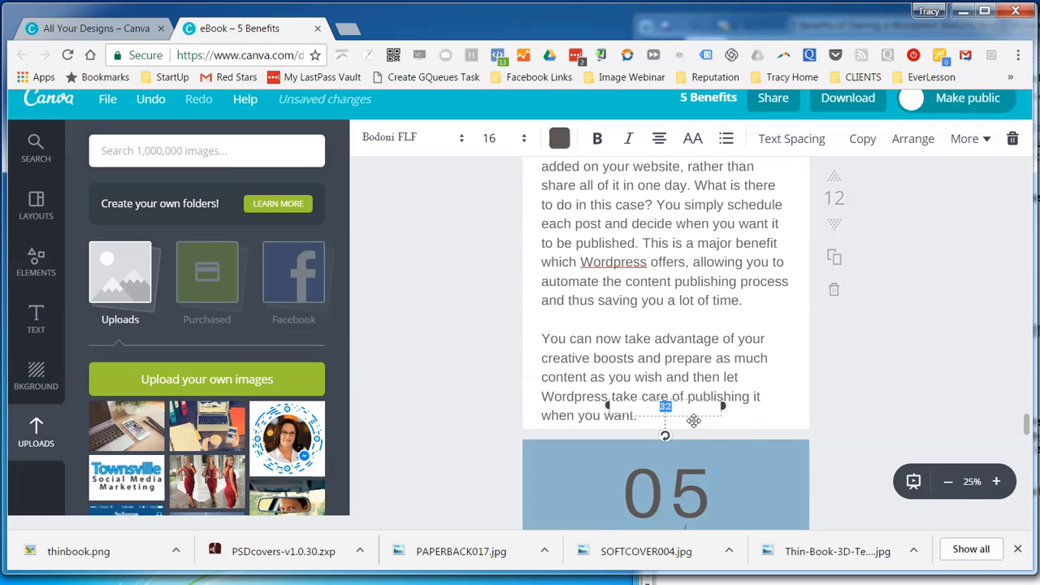
pyautogui.scroll(-5, 813, 365)
pyautogui.scroll(4, 870, 383)
pyautogui.click(855, 324)
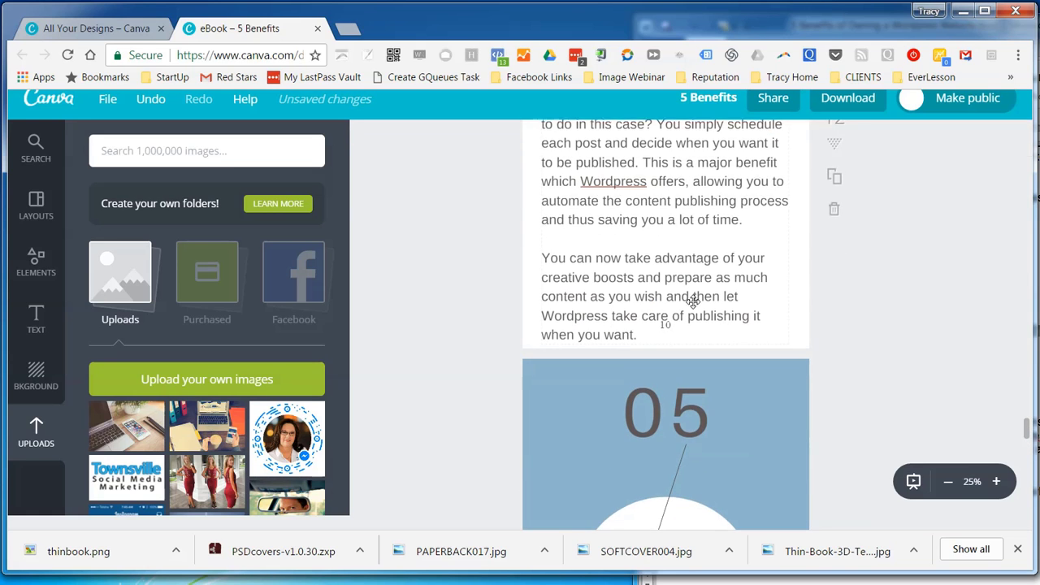
# Review the Post Scheduling body text and duplicate the Post Scheduling page.
pyautogui.scroll(2, 693, 302)
pyautogui.scroll(1, 687, 277)
pyautogui.scroll(-1, 667, 301)
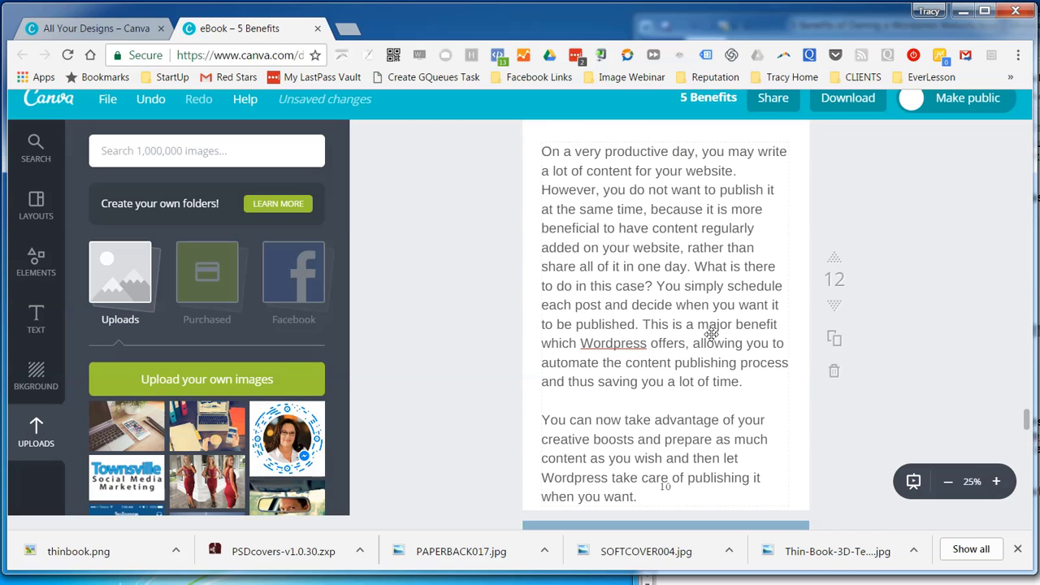
pyautogui.click(635, 489)
pyautogui.click(604, 340)
pyautogui.doubleClick(604, 340)
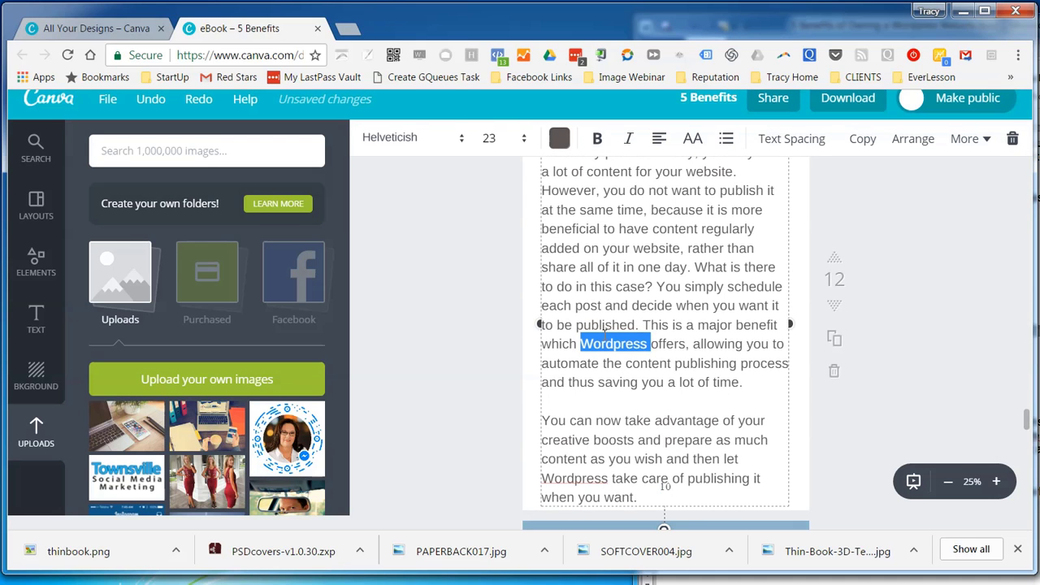
pyautogui.click(632, 319)
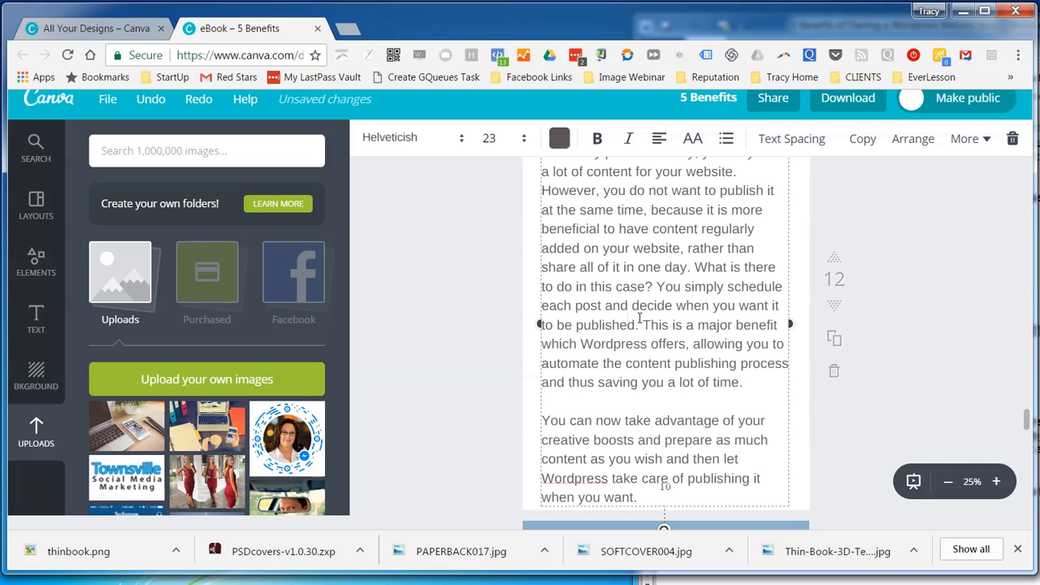
pyautogui.scroll(-3, 639, 318)
pyautogui.scroll(3, 640, 318)
pyautogui.click(835, 339)
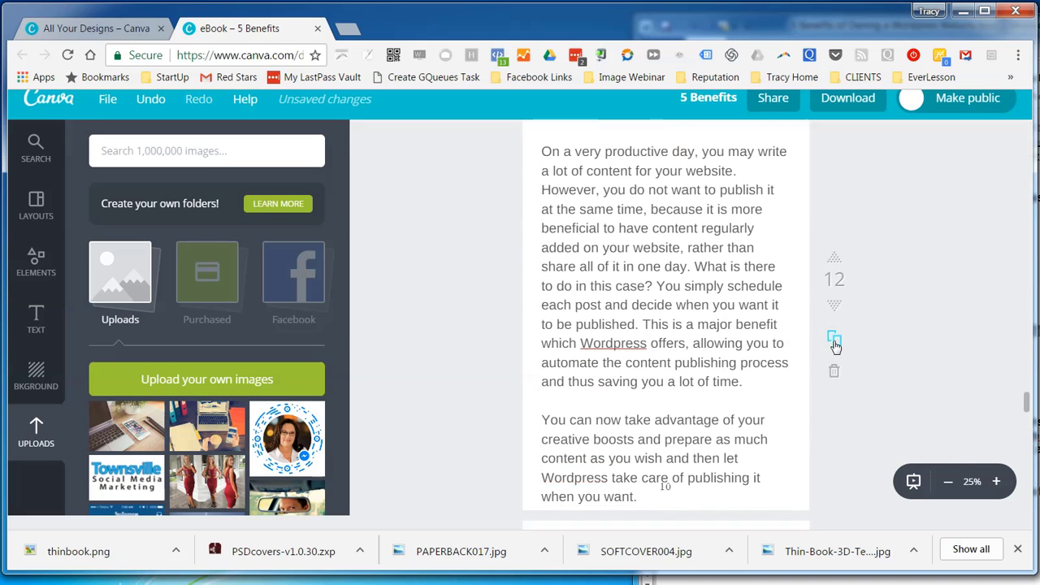
# Delete the last paragraph from the original Post Scheduling page.
pyautogui.click(635, 344)
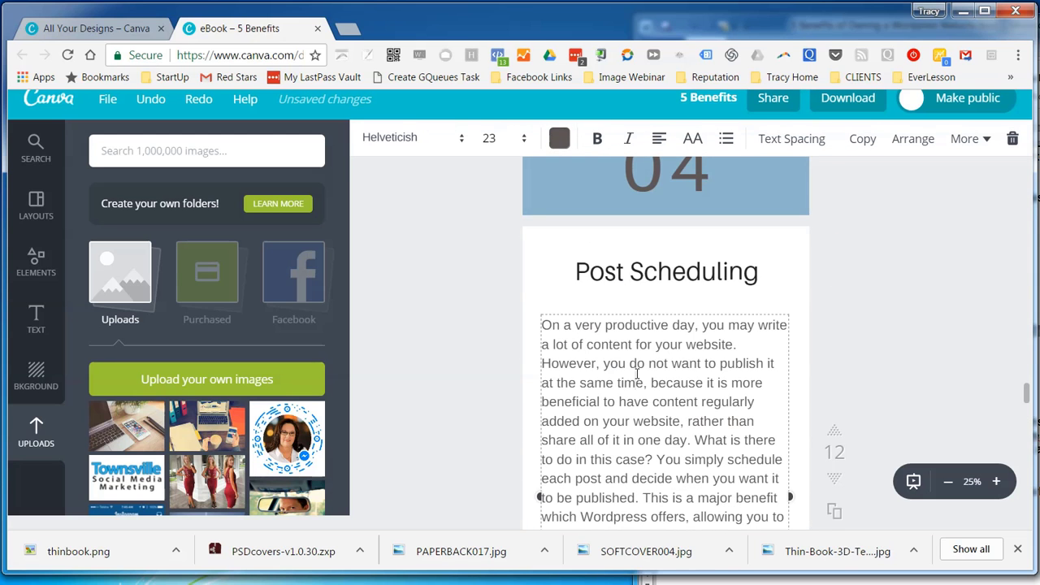
pyautogui.scroll(-2, 637, 374)
pyautogui.moveTo(544, 431); pyautogui.dragTo(658, 506)
pyautogui.press('BackSpace')
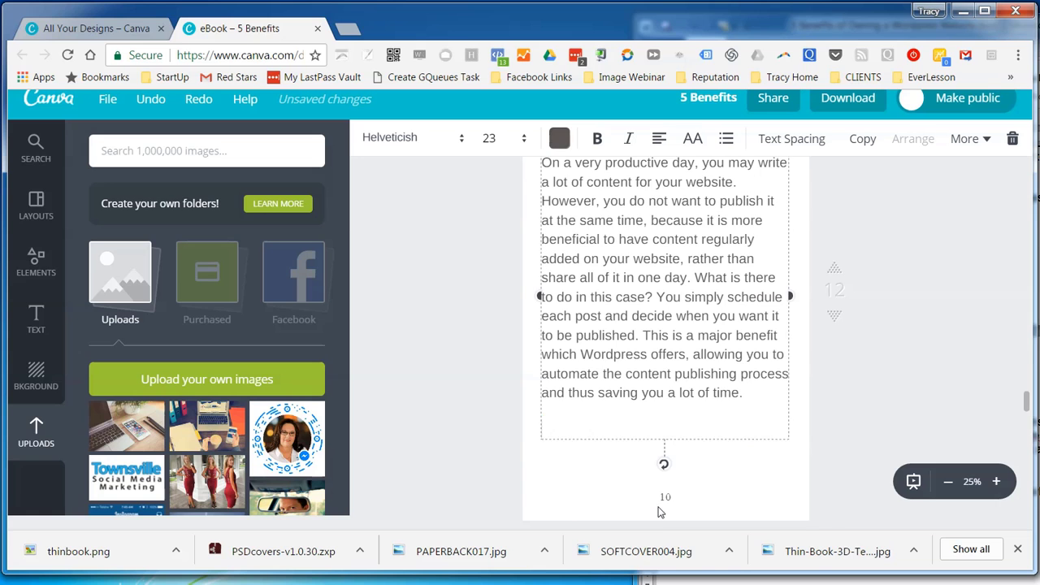
pyautogui.scroll(-4, 660, 512)
# On the copied page, remove the heading and first paragraph, moving the remaining text up.
pyautogui.click(729, 269)
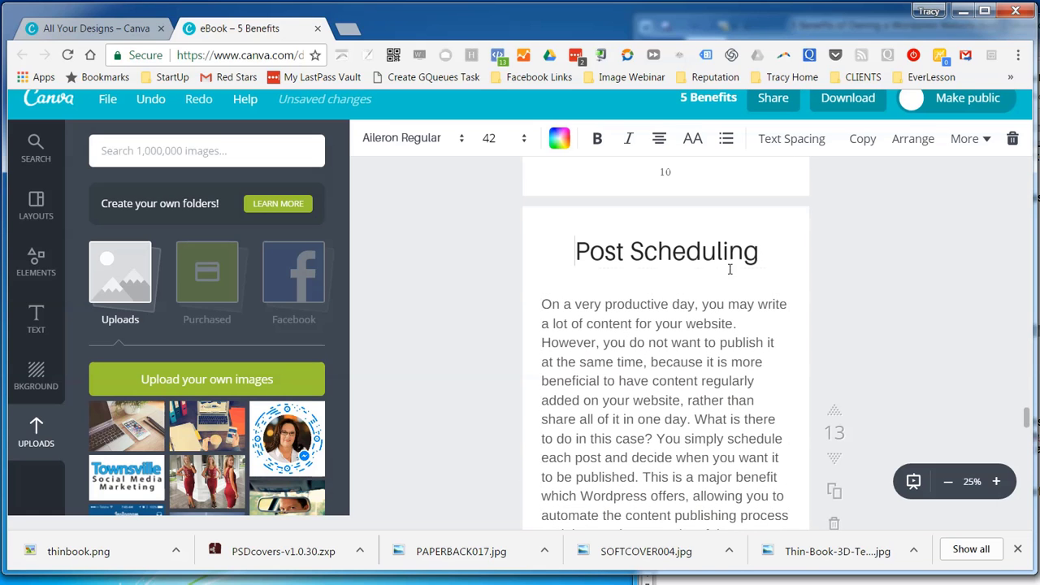
pyautogui.click(761, 257)
pyautogui.press('Return')
pyautogui.write('(cont.)')
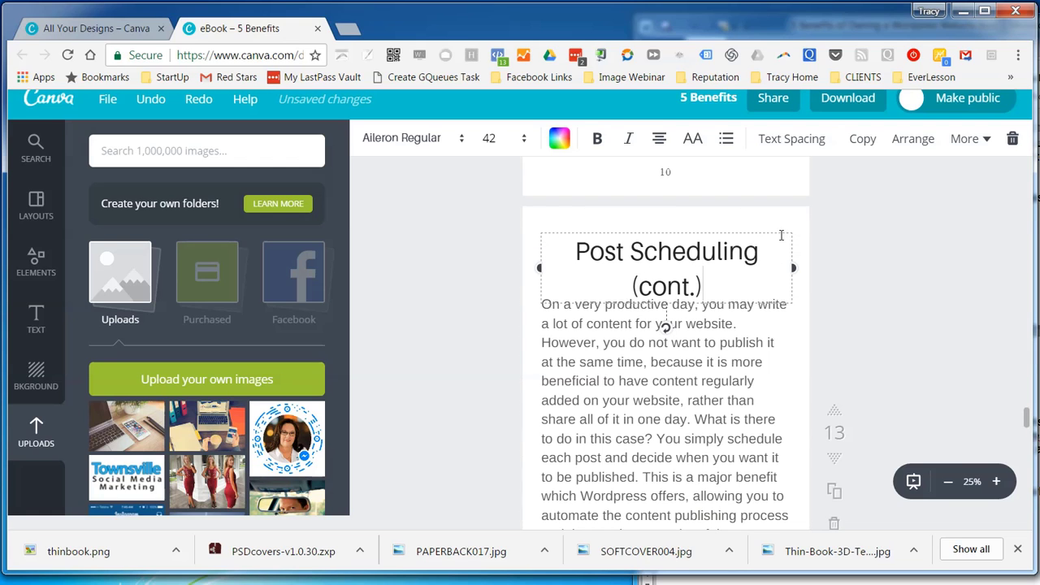
pyautogui.press('Delete')
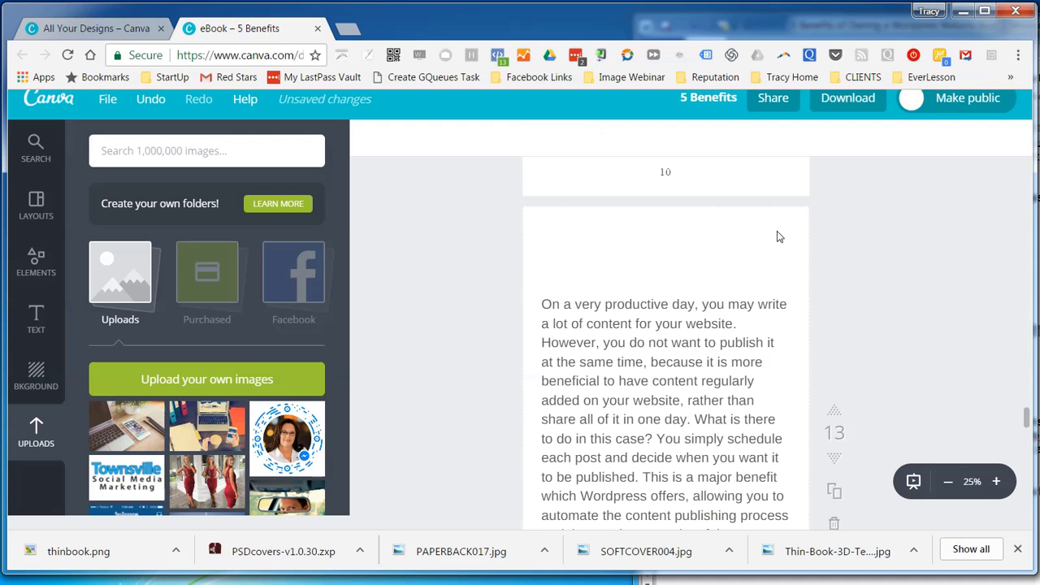
pyautogui.click(673, 297)
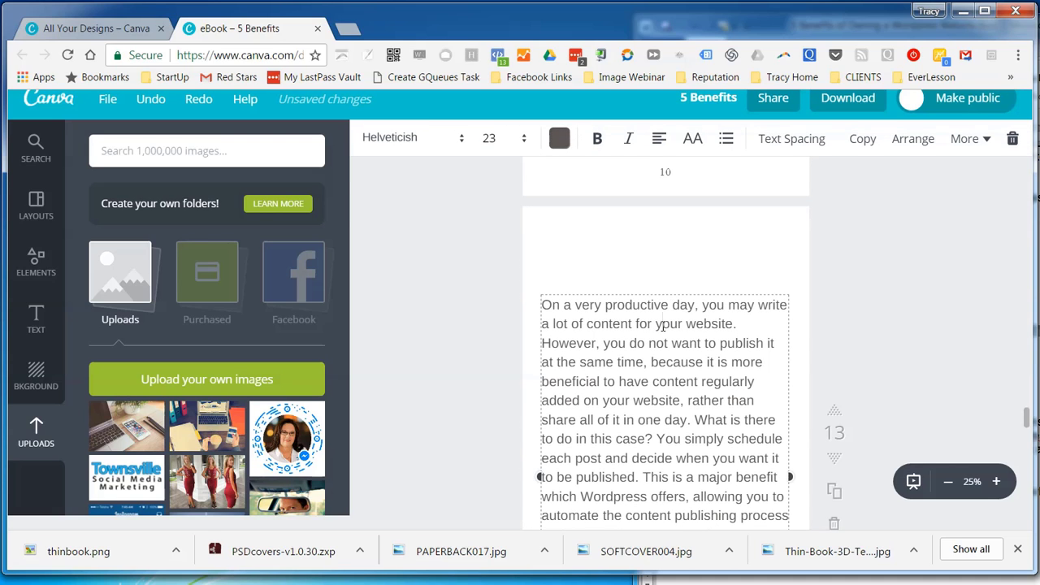
pyautogui.moveTo(665, 282); pyautogui.dragTo(667, 229)
pyautogui.scroll(-2, 676, 399)
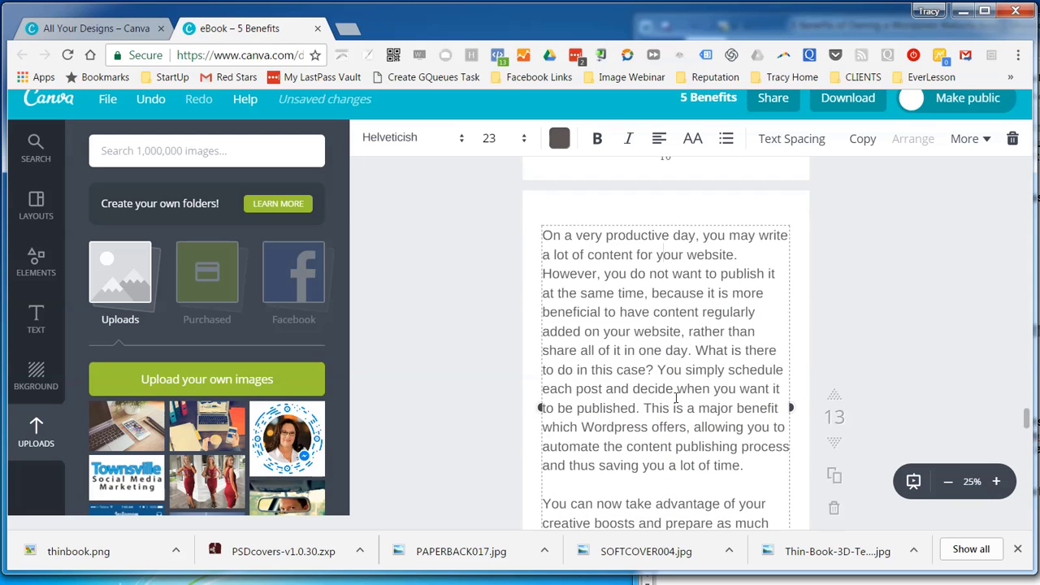
pyautogui.moveTo(758, 412); pyautogui.dragTo(543, 171)
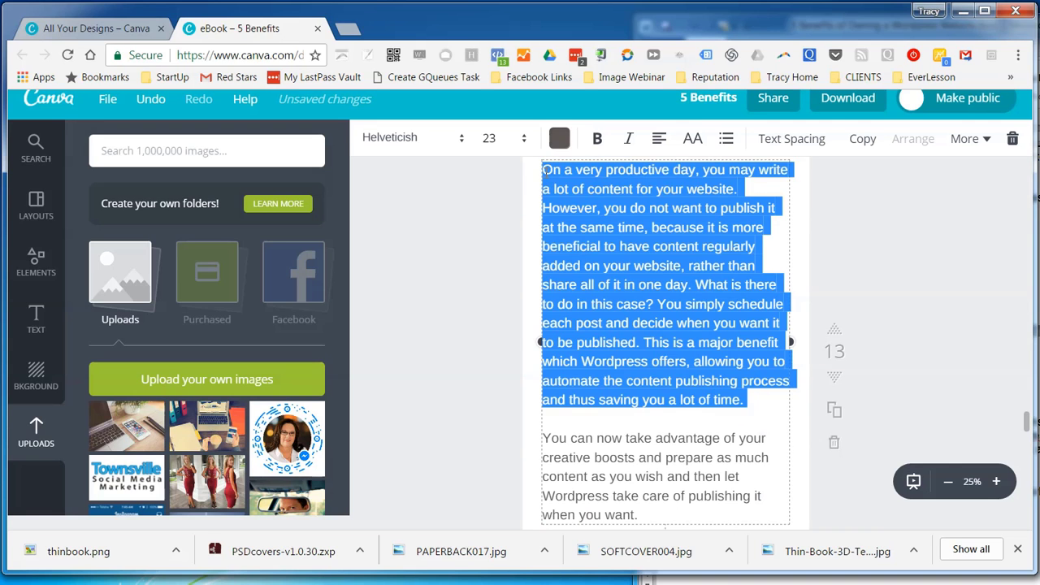
pyautogui.press('Delete')
pyautogui.press('Delete')
pyautogui.scroll(3, 721, 319)
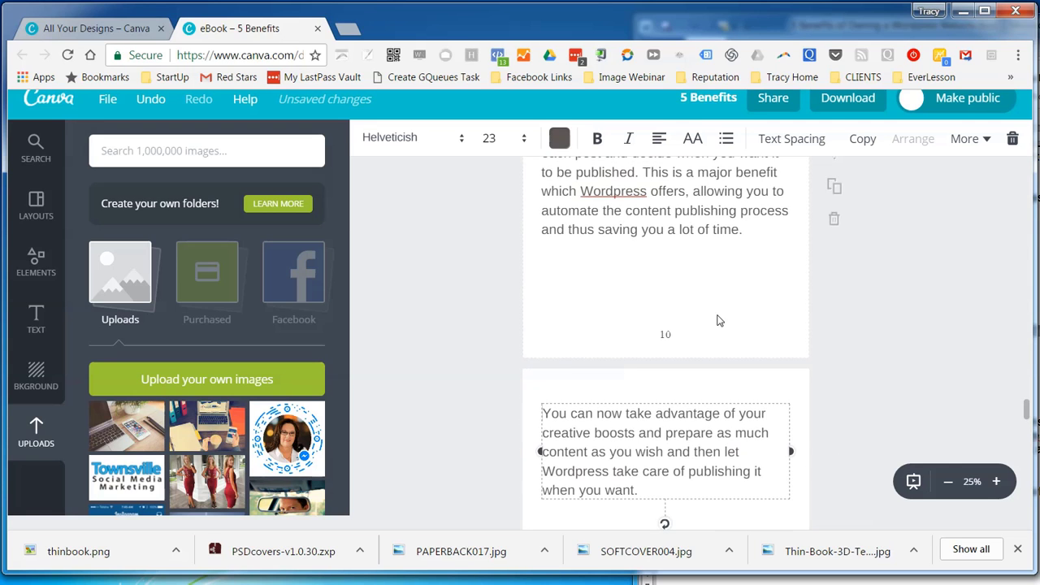
pyautogui.scroll(-6, 718, 313)
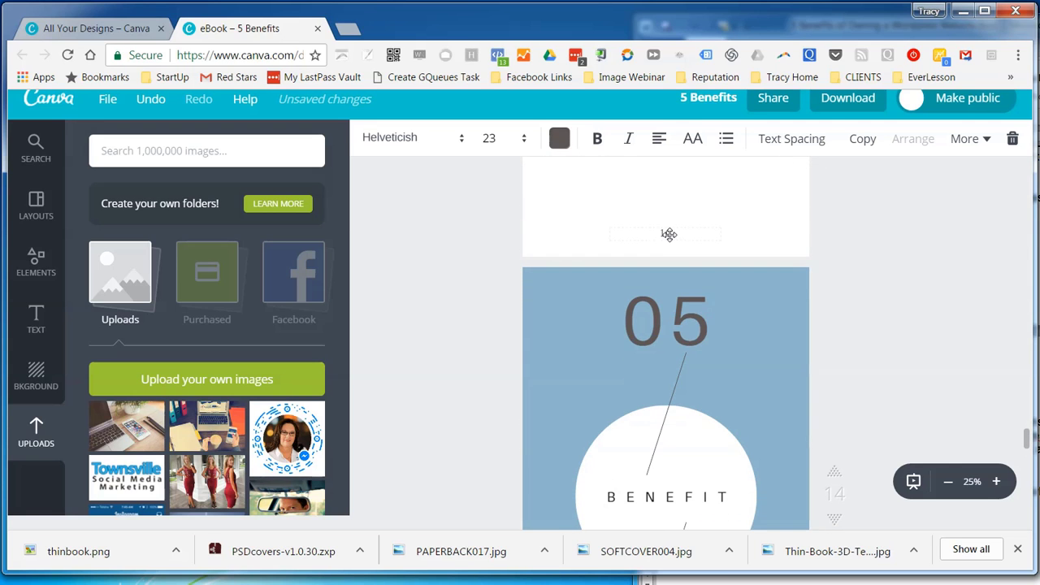
# Scroll from the page-10 benefit page back up to page 2, the contents page with One Quiet Morning and Drifting Away.
pyautogui.click(669, 234)
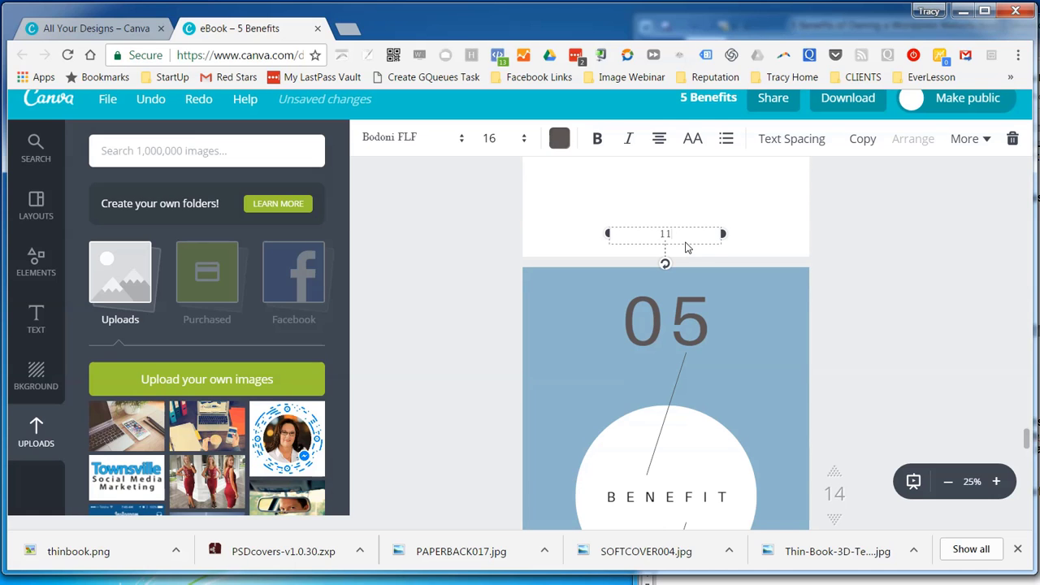
pyautogui.scroll(-4, 685, 245)
pyautogui.scroll(-9, 681, 370)
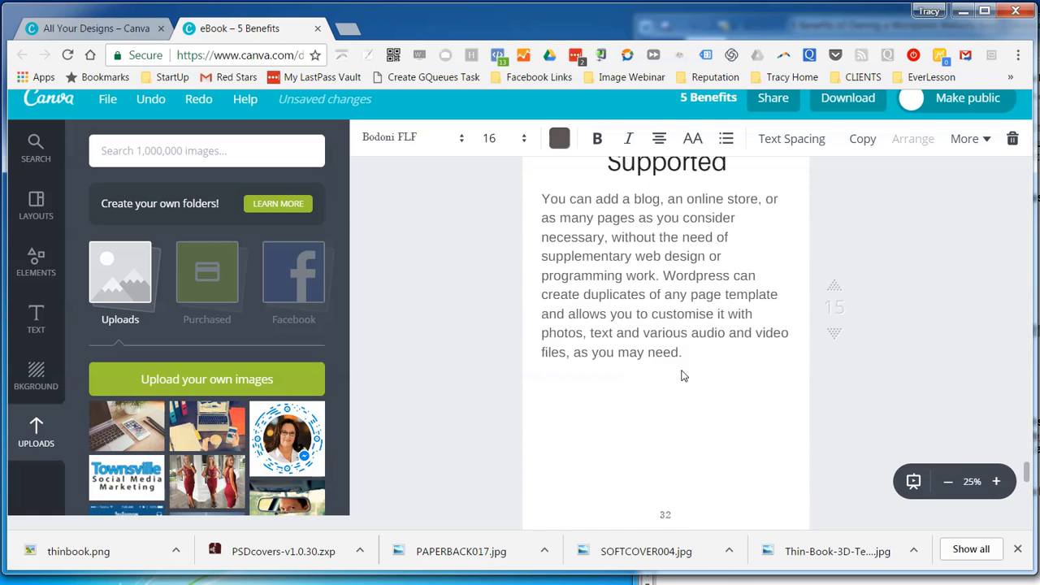
pyautogui.doubleClick(666, 356)
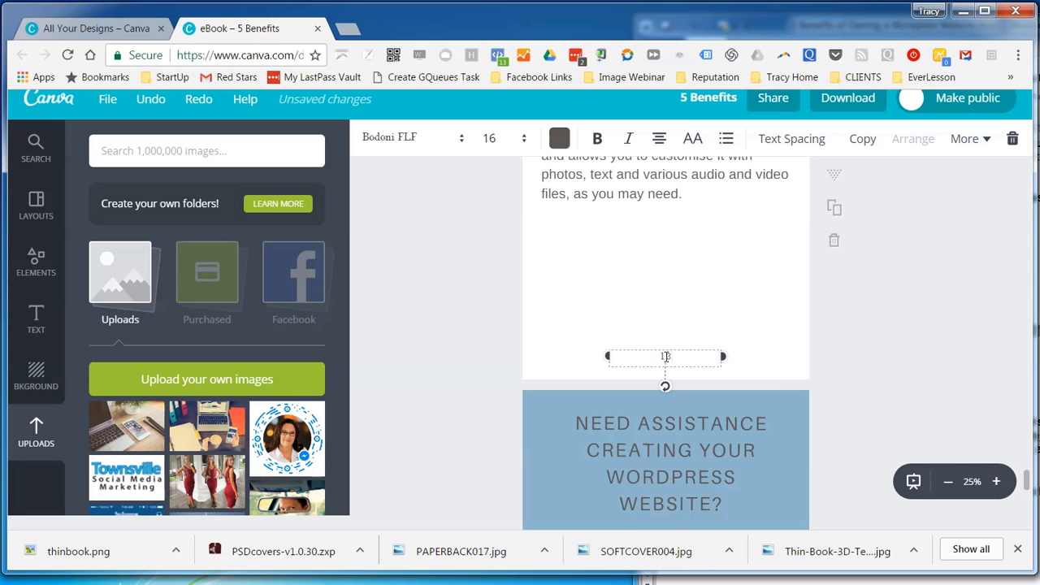
pyautogui.scroll(-5, 665, 356)
pyautogui.scroll(4, 664, 402)
pyautogui.scroll(-5, 665, 403)
pyautogui.scroll(10, 665, 403)
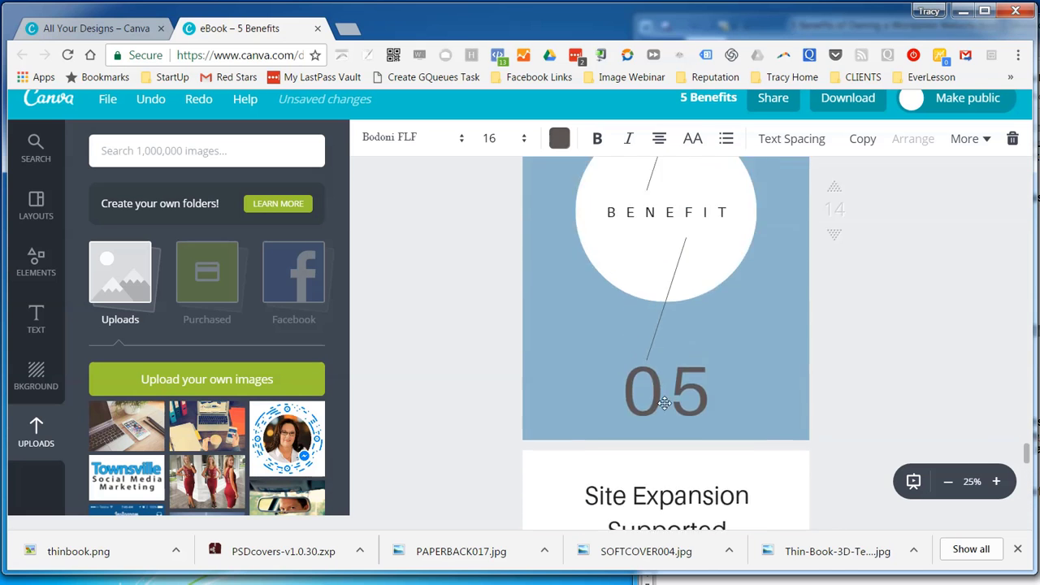
pyautogui.scroll(10, 910, 376)
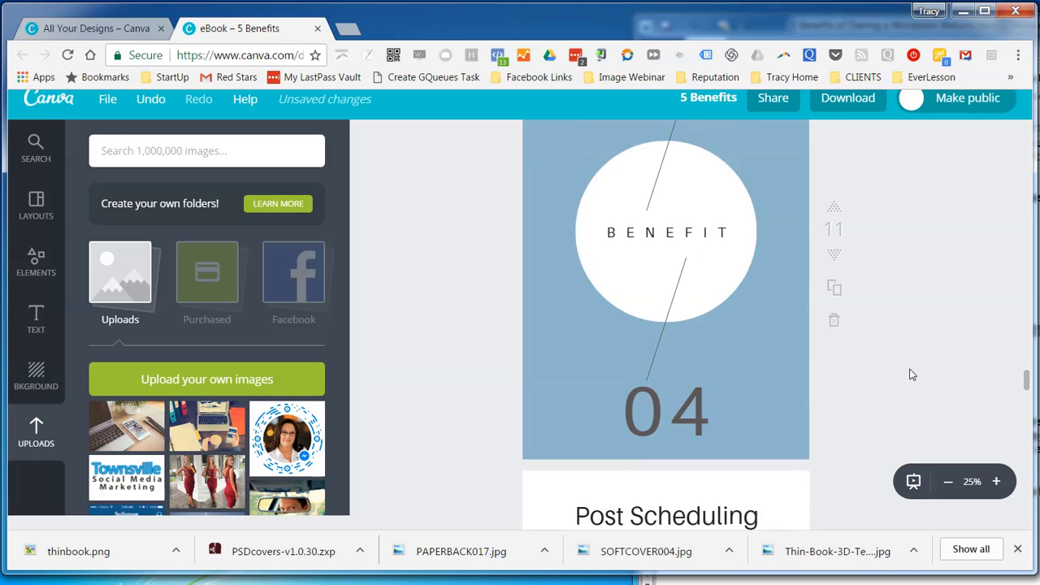
pyautogui.scroll(15, 910, 375)
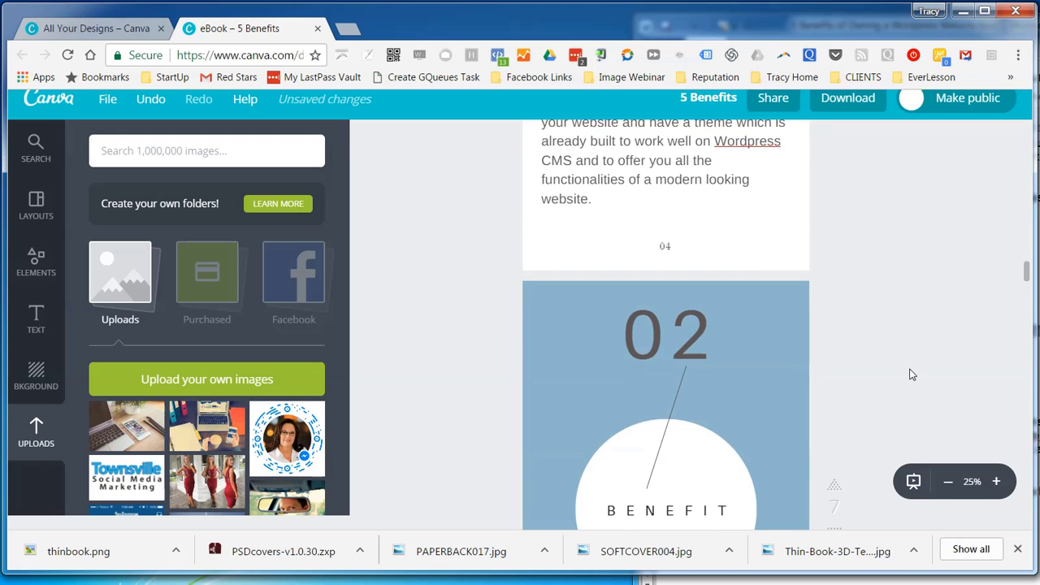
pyautogui.scroll(15, 910, 375)
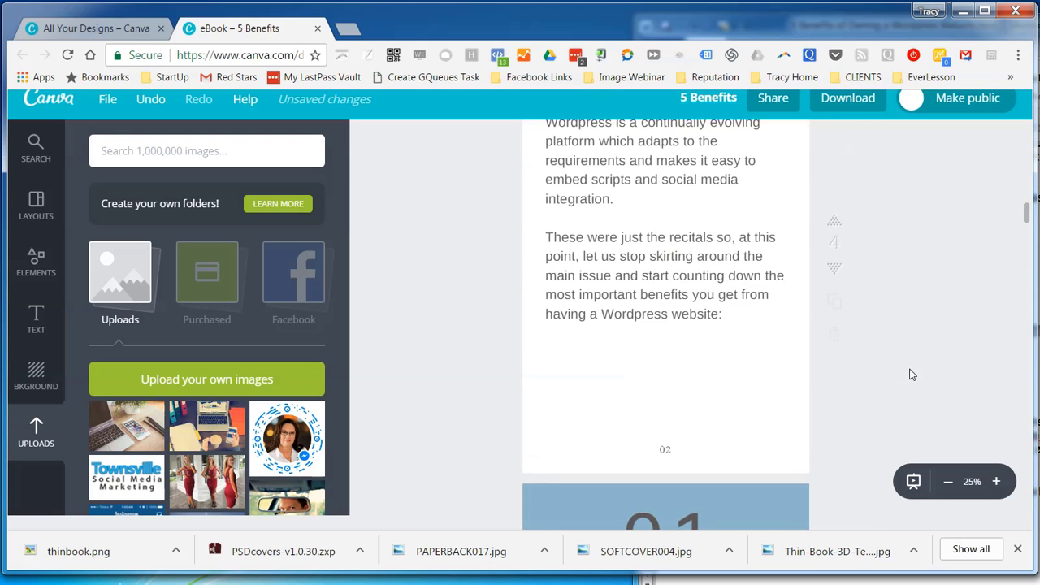
pyautogui.scroll(5, 910, 375)
pyautogui.scroll(-5, 910, 375)
pyautogui.scroll(15, 911, 375)
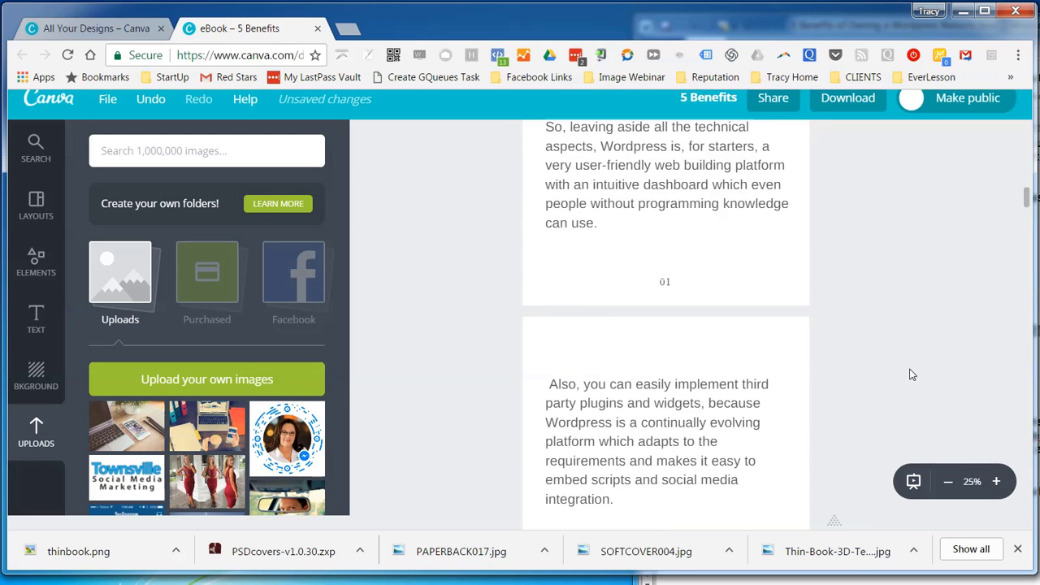
pyautogui.scroll(5, 910, 374)
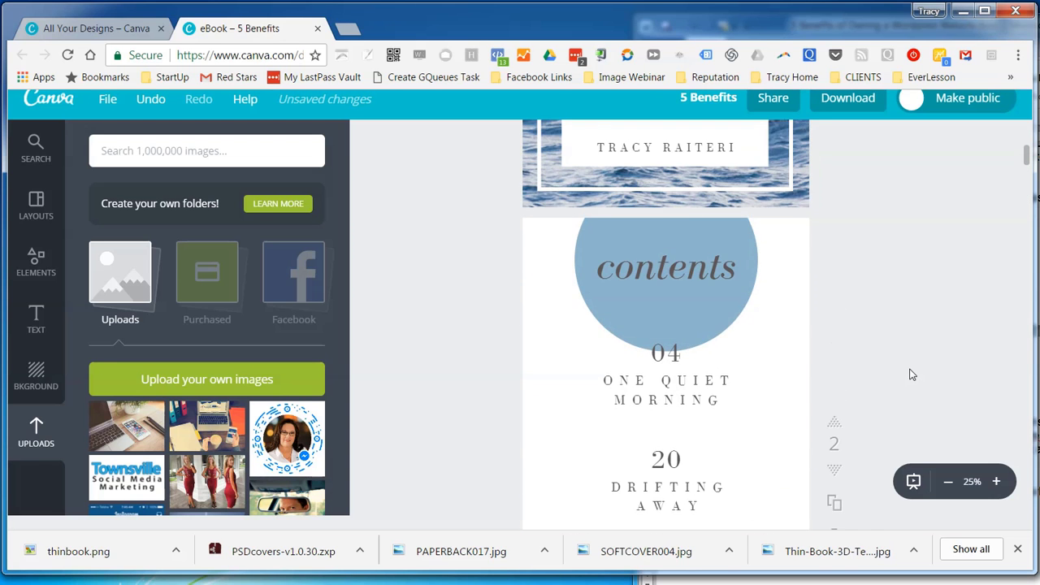
pyautogui.scroll(-3, 910, 374)
# Move the 04 number left and place ONE QUIET MORNING beside it on the same line.
pyautogui.click(665, 302)
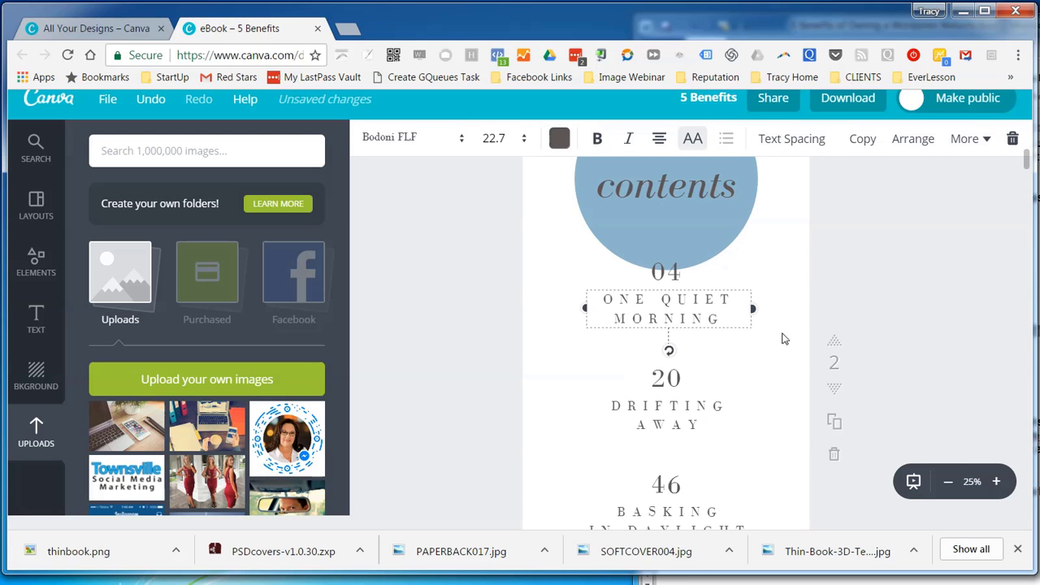
pyautogui.scroll(-10, 675, 440)
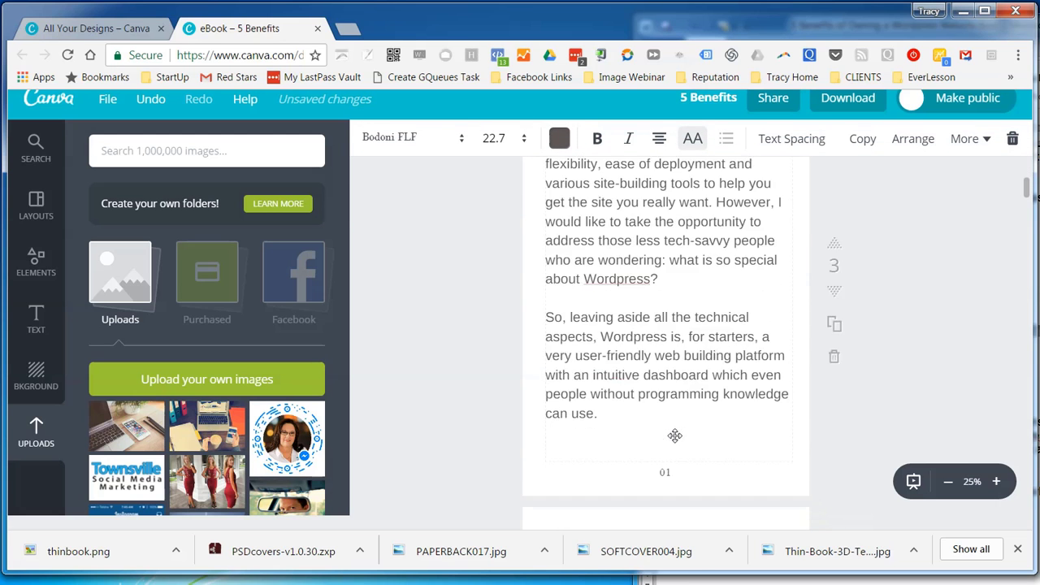
pyautogui.scroll(5, 675, 440)
pyautogui.scroll(6, 675, 441)
pyautogui.scroll(-5, 673, 423)
pyautogui.scroll(2, 671, 413)
pyautogui.scroll(3, 668, 407)
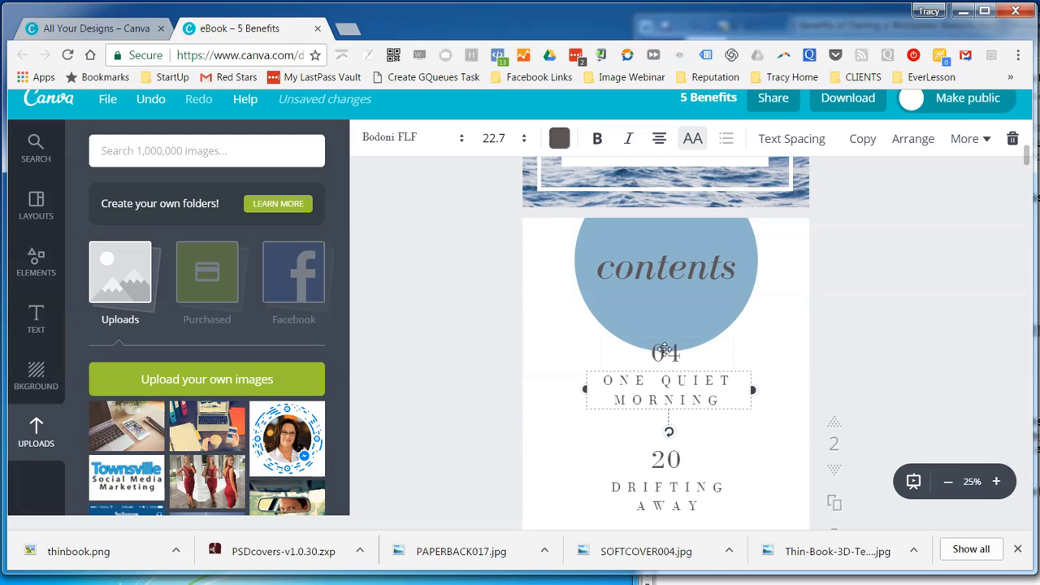
pyautogui.click(664, 351)
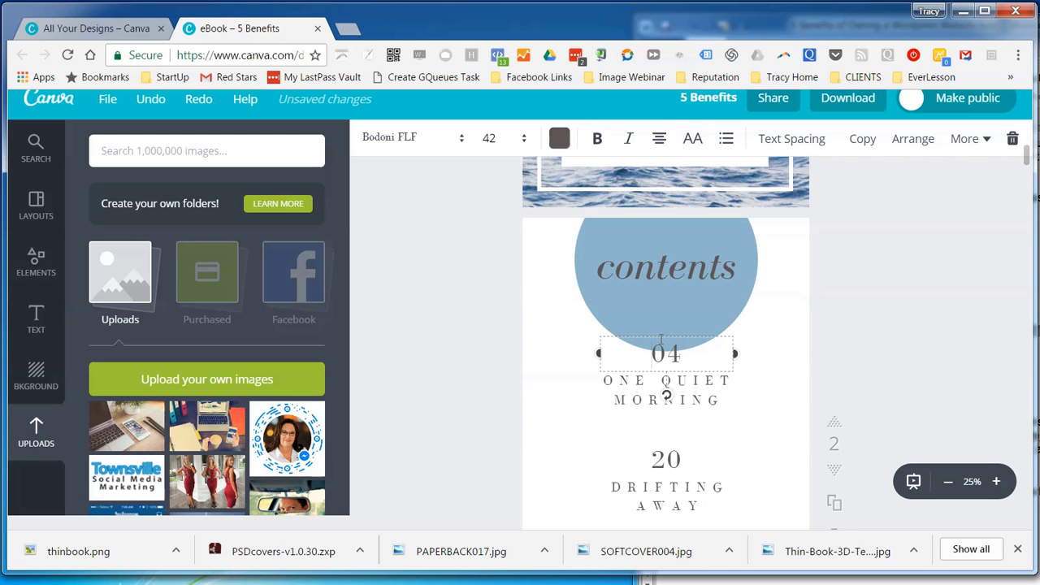
pyautogui.moveTo(660, 335); pyautogui.dragTo(598, 341)
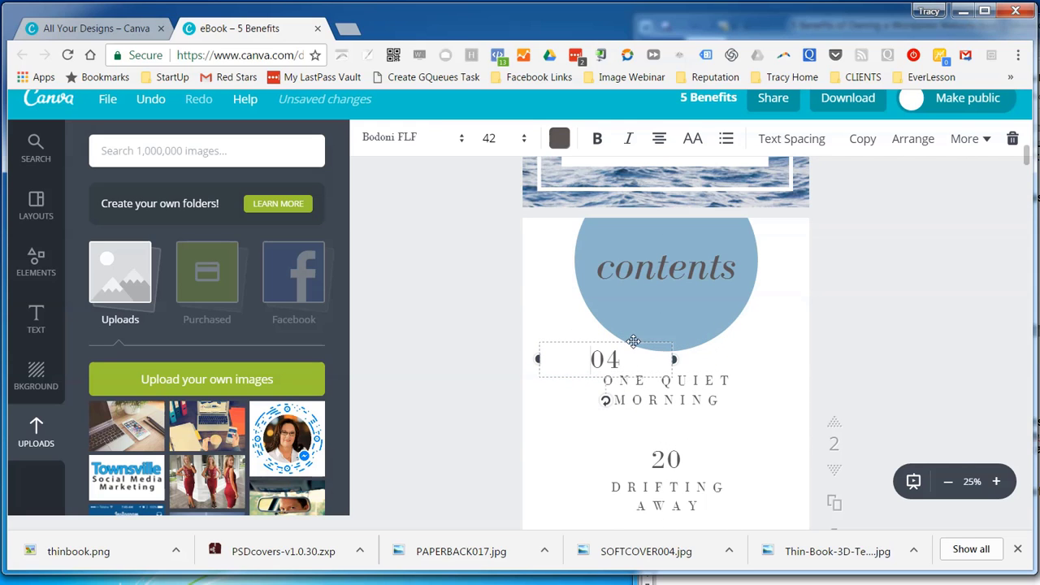
pyautogui.click(685, 396)
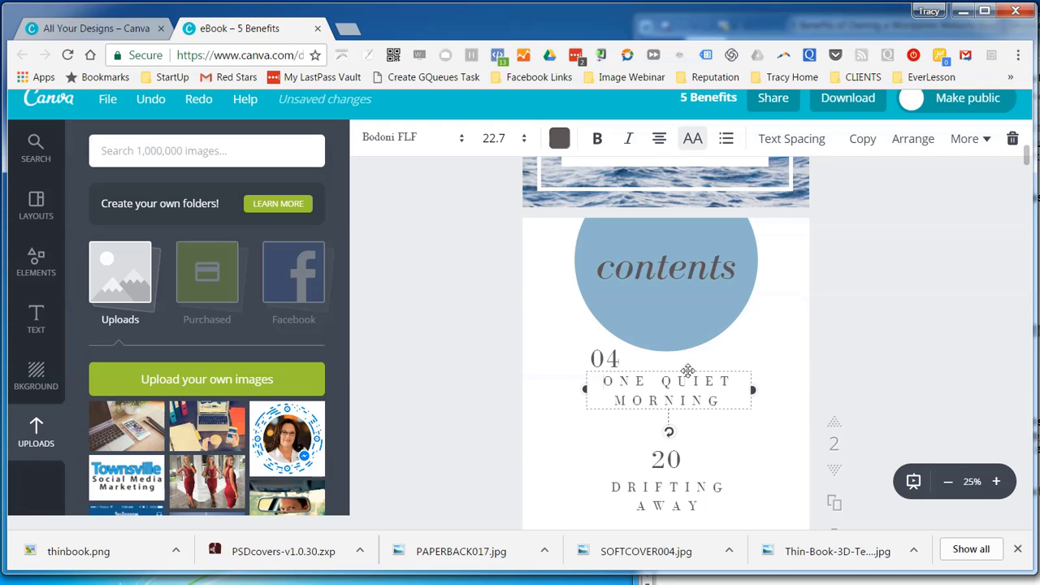
pyautogui.moveTo(687, 370); pyautogui.dragTo(741, 355)
pyautogui.click(587, 348)
pyautogui.moveTo(585, 342); pyautogui.dragTo(584, 356)
# Highlight the 'Save on the Design' heading in the Word document.
pyautogui.click(741, 381)
pyautogui.hotkey('alt', 'Tab')
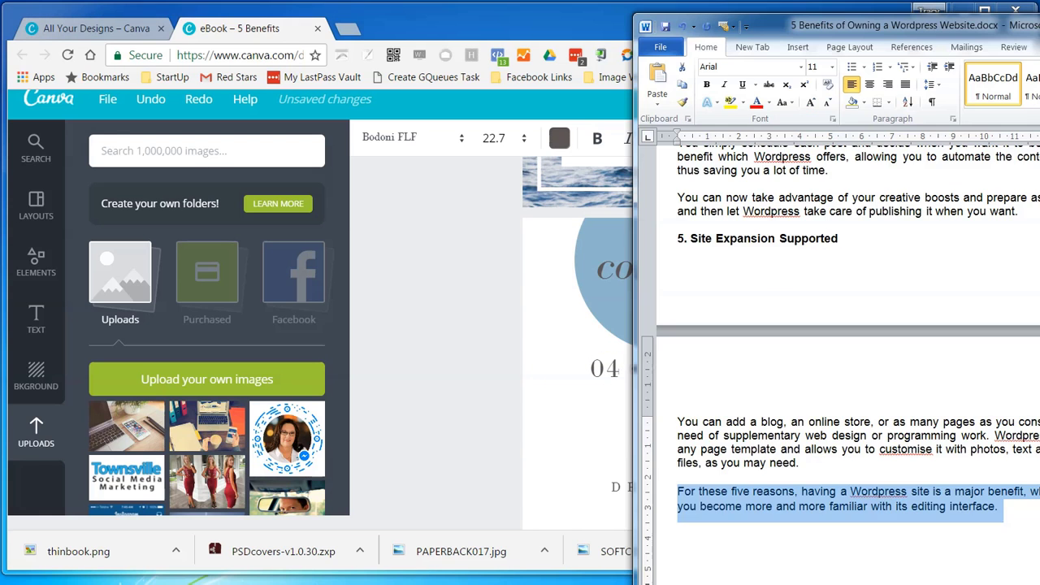
pyautogui.scroll(5, 1024, 360)
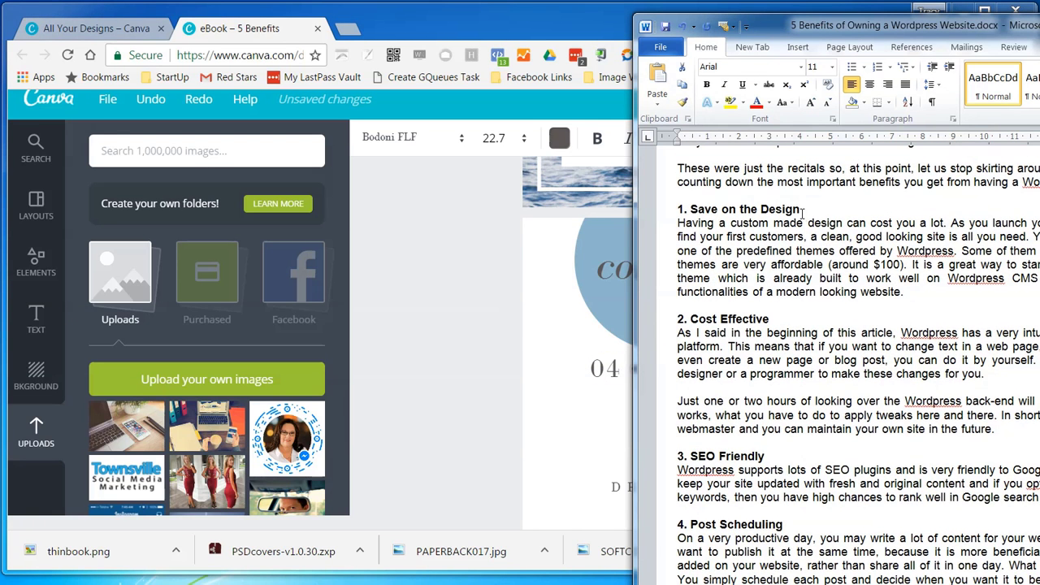
pyautogui.moveTo(801, 211); pyautogui.dragTo(708, 218)
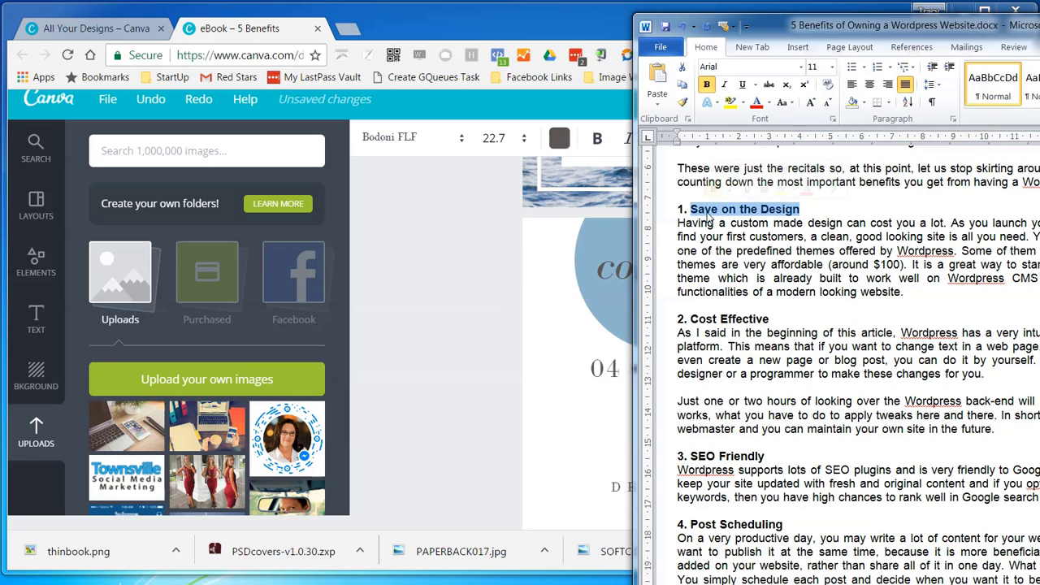
pyautogui.click(578, 355)
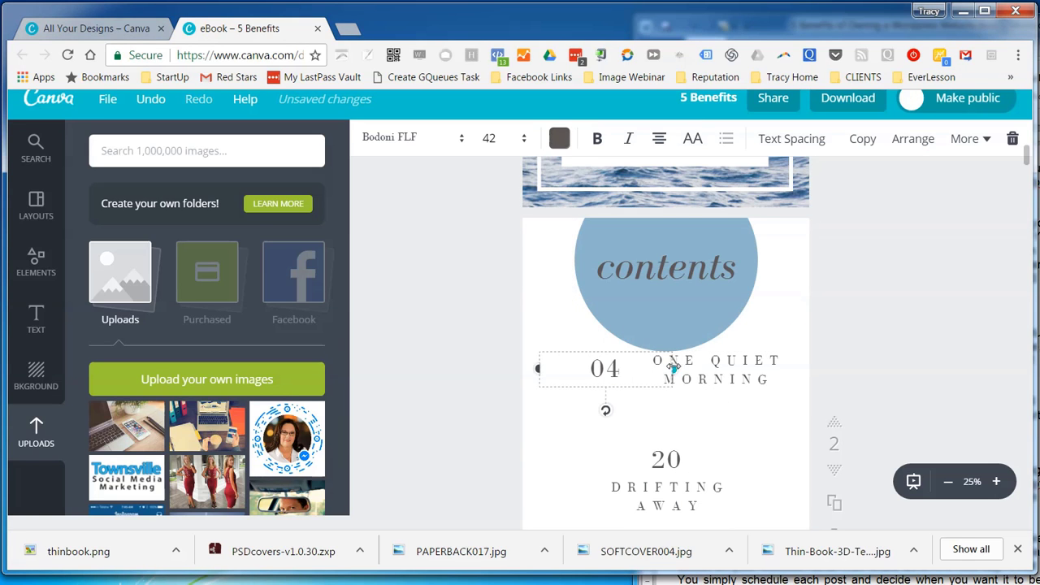
# Replace the ONE QUIET MORNING title with the pasted 'Save on the Design' heading.
pyautogui.click(659, 364)
pyautogui.moveTo(655, 363); pyautogui.dragTo(774, 379)
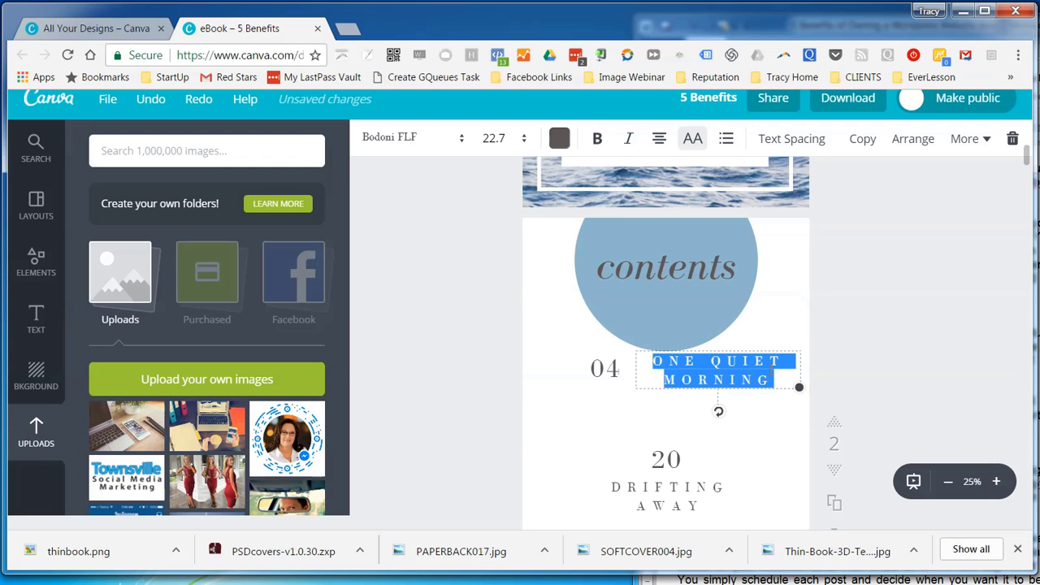
pyautogui.write('SAVE ON THE DESIGN')
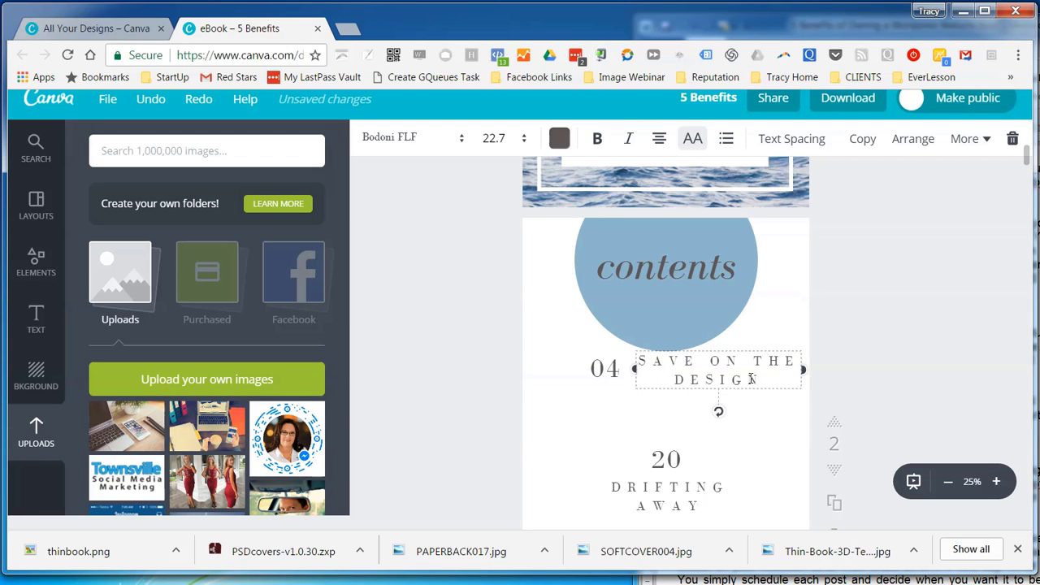
pyautogui.hotkey('ctrl', 'a')
# Set the new title's font to Helveticish at size 16.
pyautogui.click(445, 139)
pyautogui.scroll(-15, 416, 325)
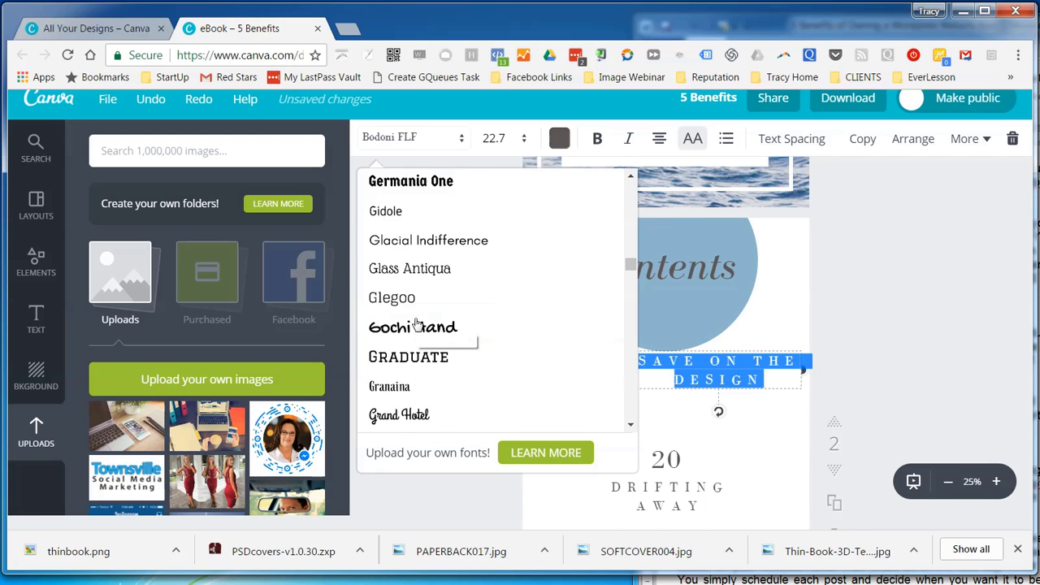
pyautogui.scroll(-8, 416, 325)
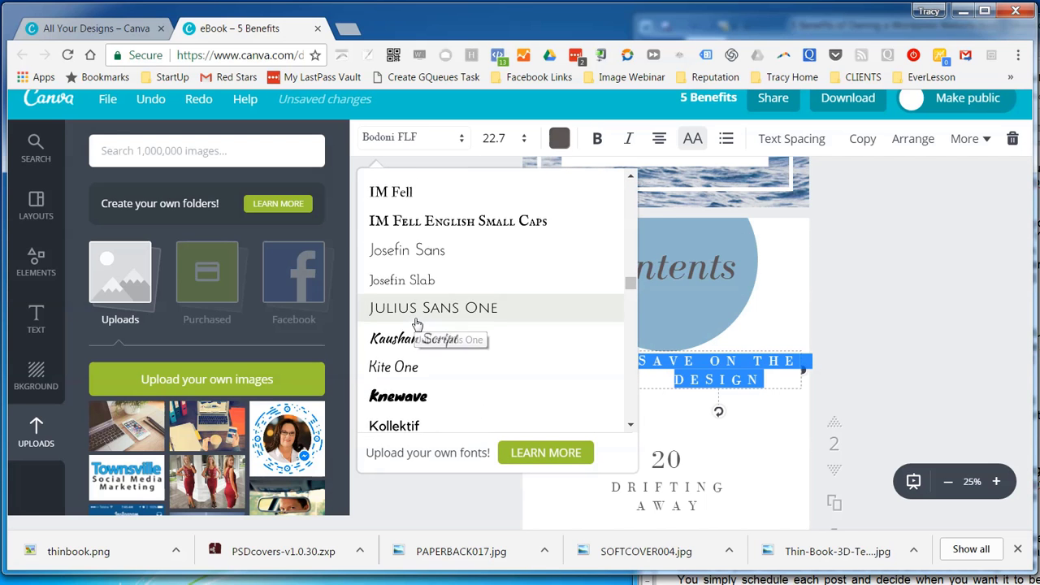
pyautogui.scroll(3, 416, 323)
pyautogui.scroll(-2, 417, 317)
pyautogui.scroll(2, 418, 244)
pyautogui.click(419, 212)
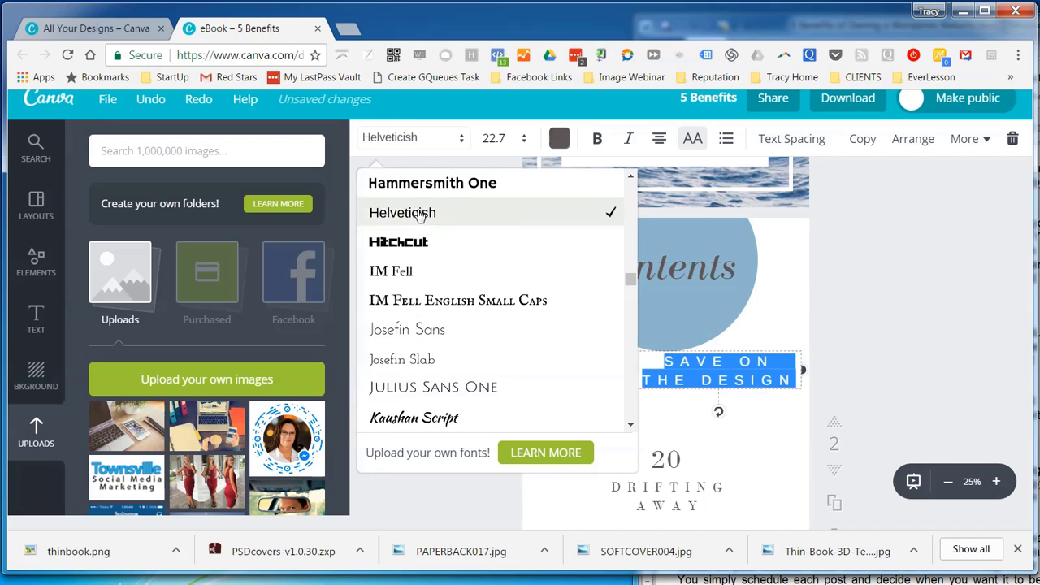
pyautogui.click(495, 139)
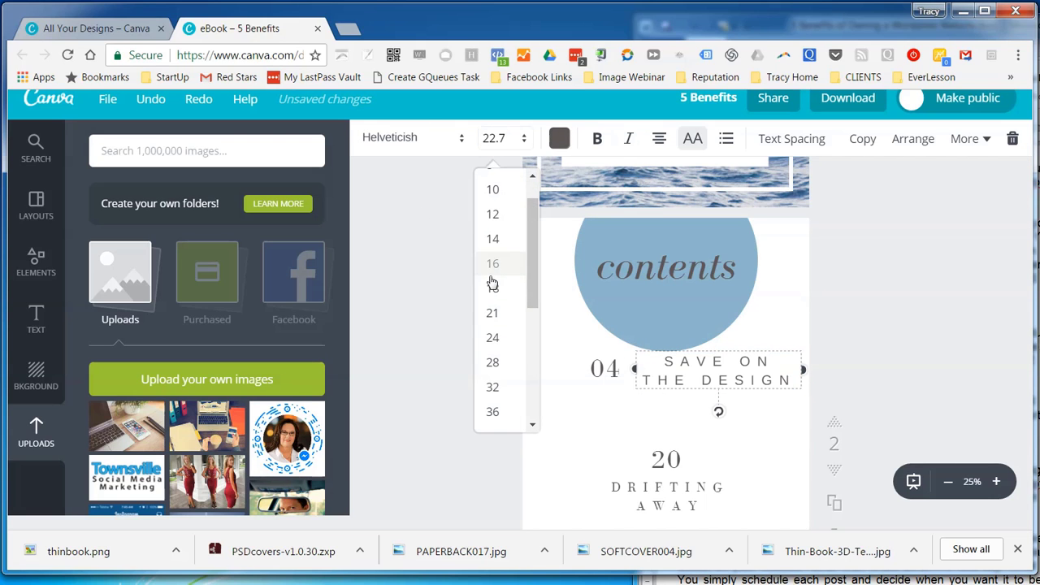
pyautogui.click(494, 265)
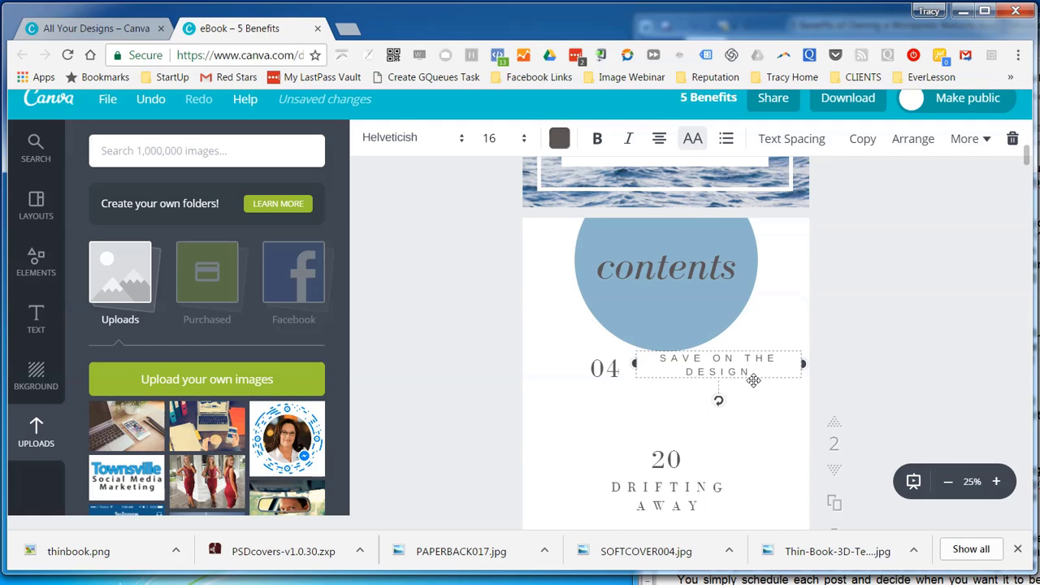
# Lower the SAVE ON THE DESIGN title and the 04 number slightly to line them up.
pyautogui.moveTo(754, 380); pyautogui.dragTo(754, 389)
pyautogui.click(588, 370)
pyautogui.moveTo(561, 351); pyautogui.dragTo(560, 359)
# Move SAVE ON THE DESIGN to the left and place the 04 number to its right.
pyautogui.click(902, 368)
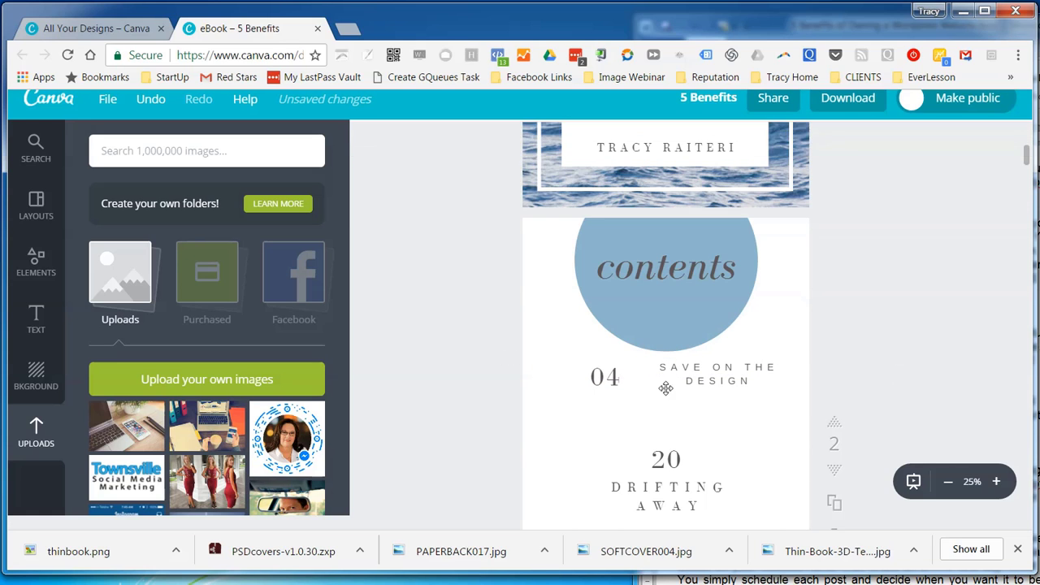
pyautogui.click(608, 378)
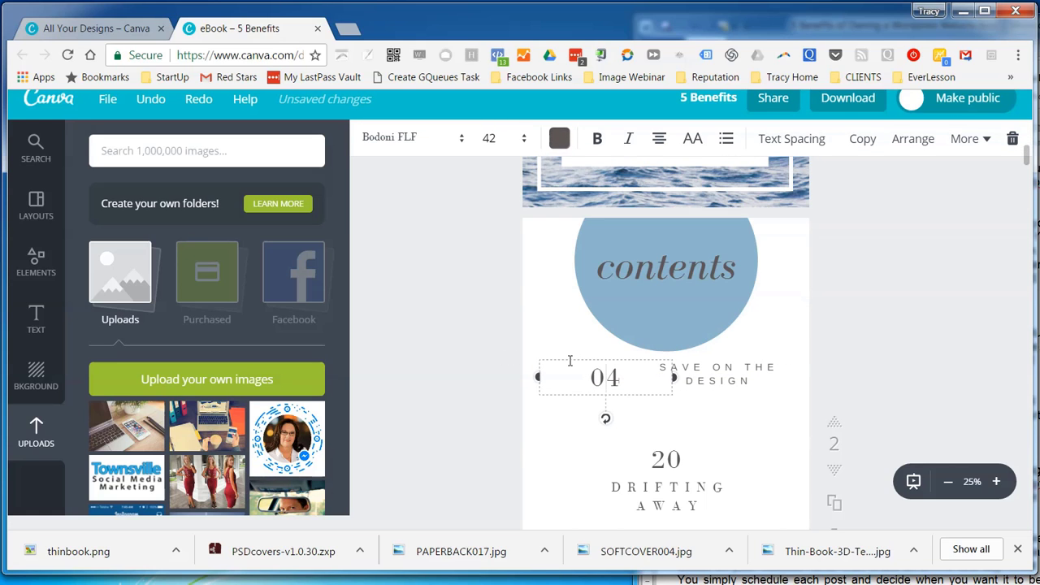
pyautogui.moveTo(587, 357); pyautogui.dragTo(699, 403)
pyautogui.click(711, 360)
pyautogui.moveTo(705, 360); pyautogui.dragTo(601, 368)
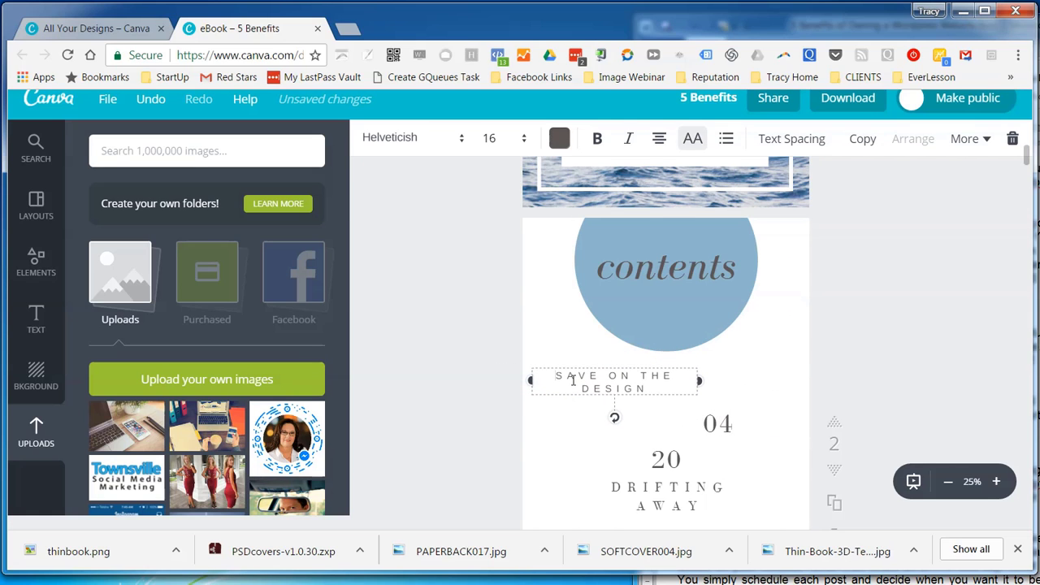
pyautogui.click(723, 416)
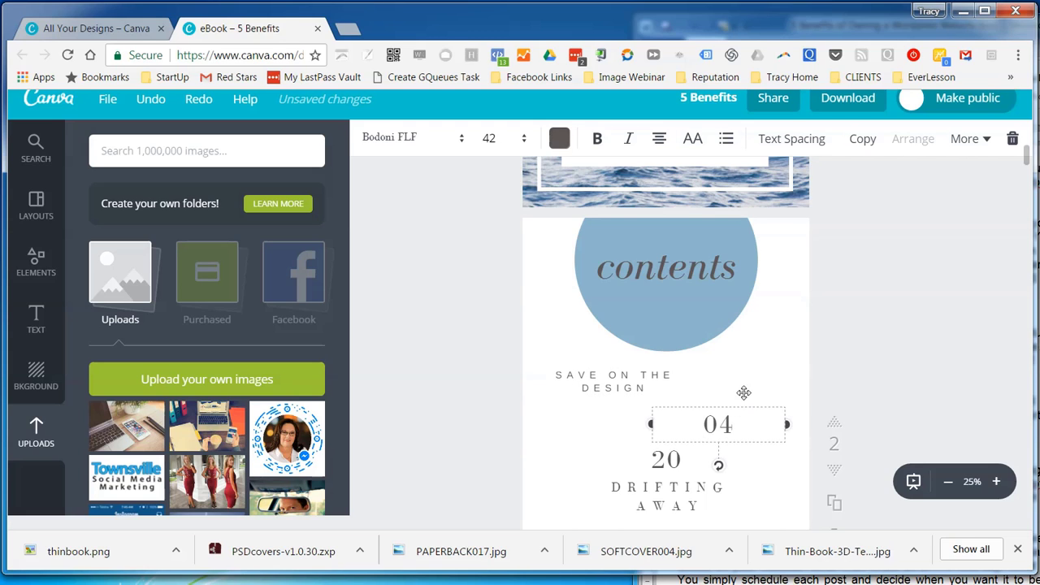
pyautogui.moveTo(740, 406); pyautogui.dragTo(757, 366)
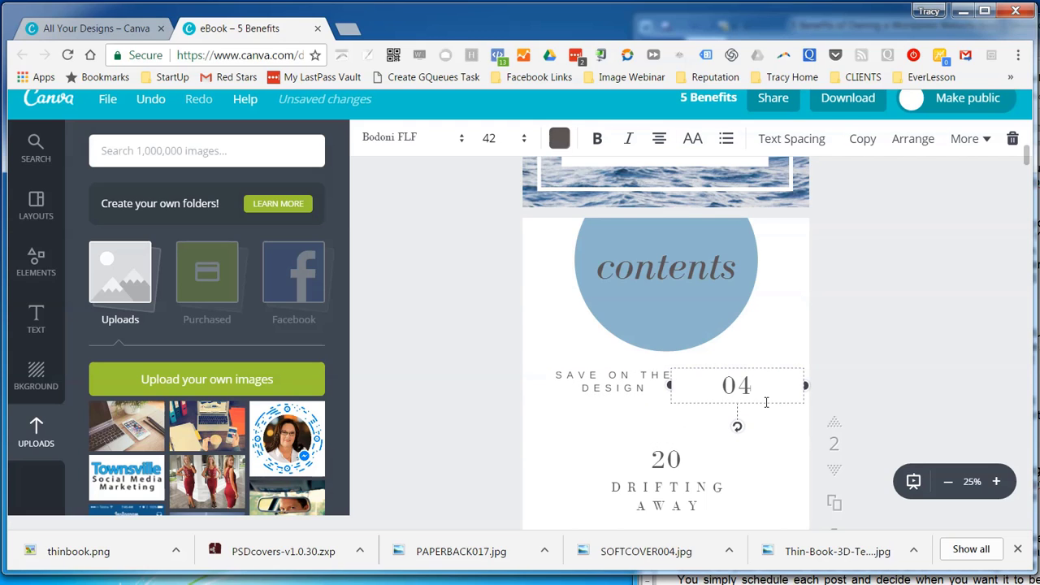
pyautogui.click(872, 369)
# Delete the 20 Drifting Away and 46 Basking in Daylight entries, then nudge the label down.
pyautogui.scroll(-2, 666, 459)
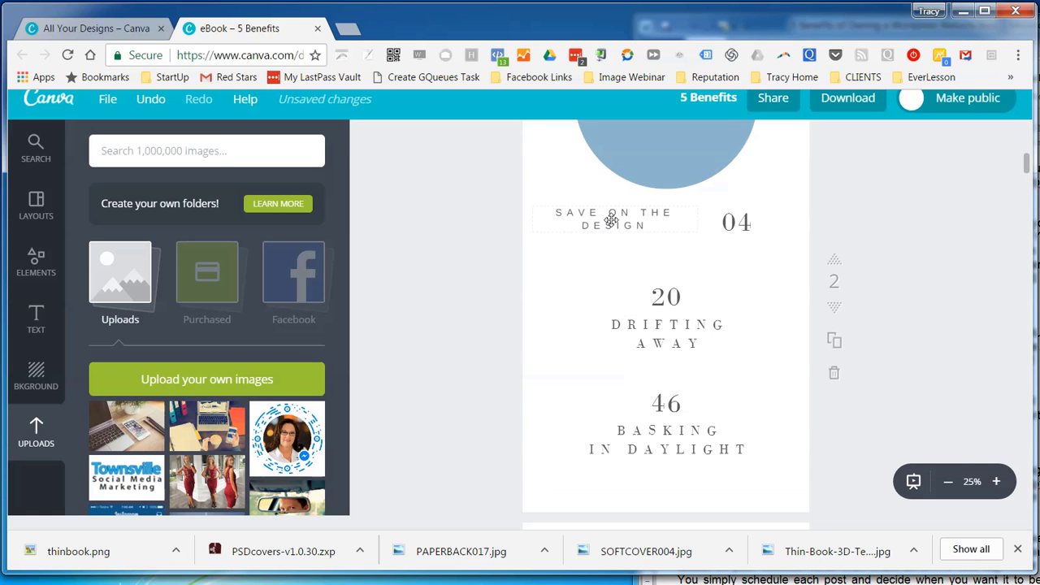
pyautogui.click(611, 221)
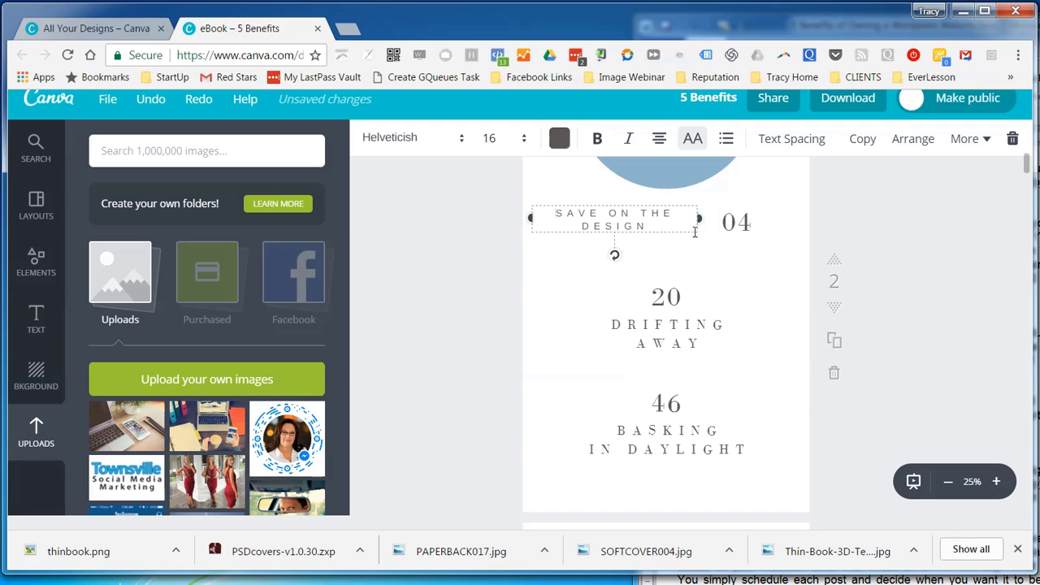
pyautogui.click(667, 298)
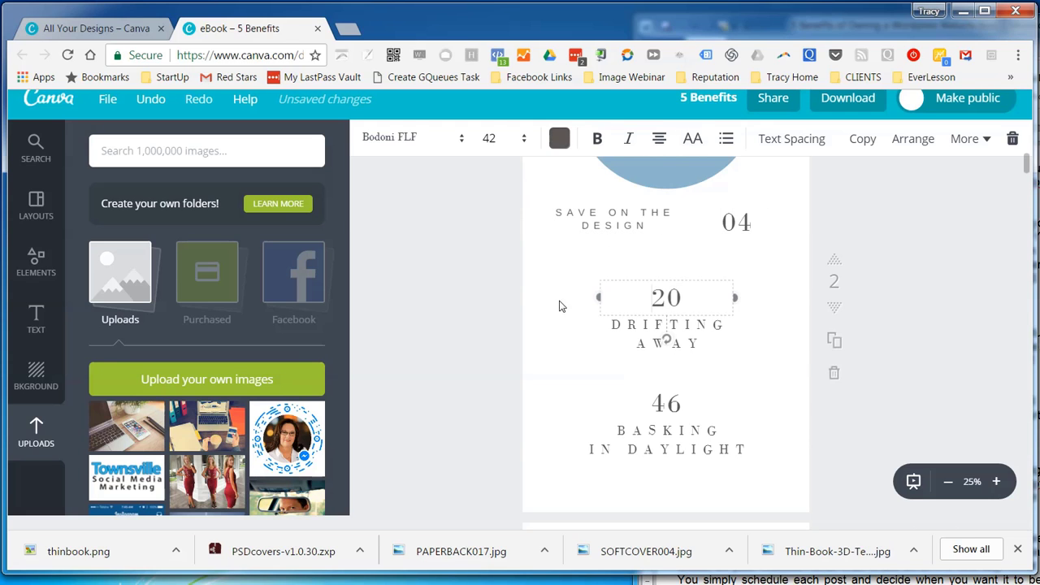
pyautogui.click(558, 286)
pyautogui.moveTo(557, 286); pyautogui.dragTo(767, 488)
pyautogui.press('Delete')
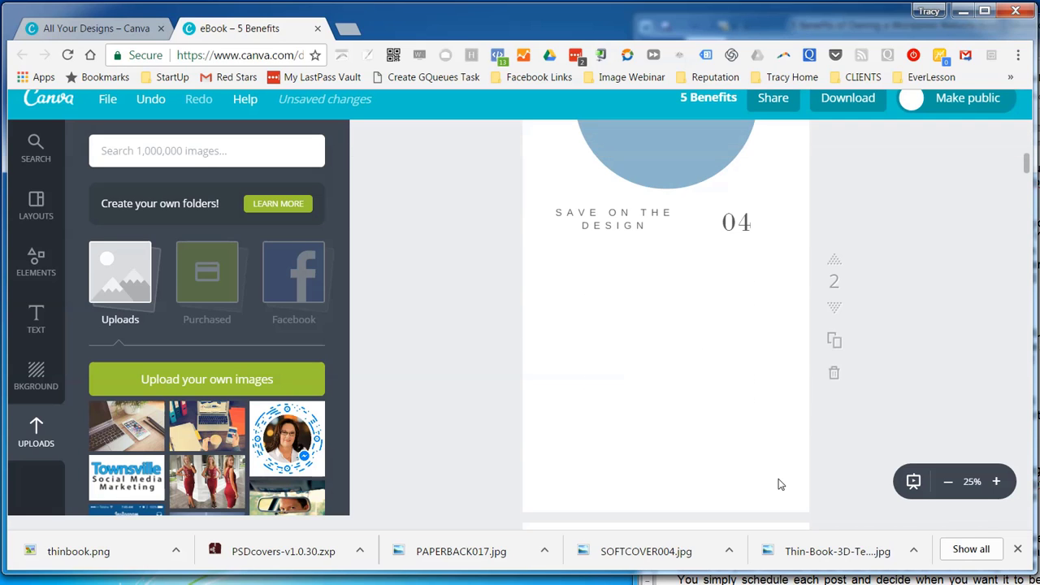
pyautogui.click(629, 213)
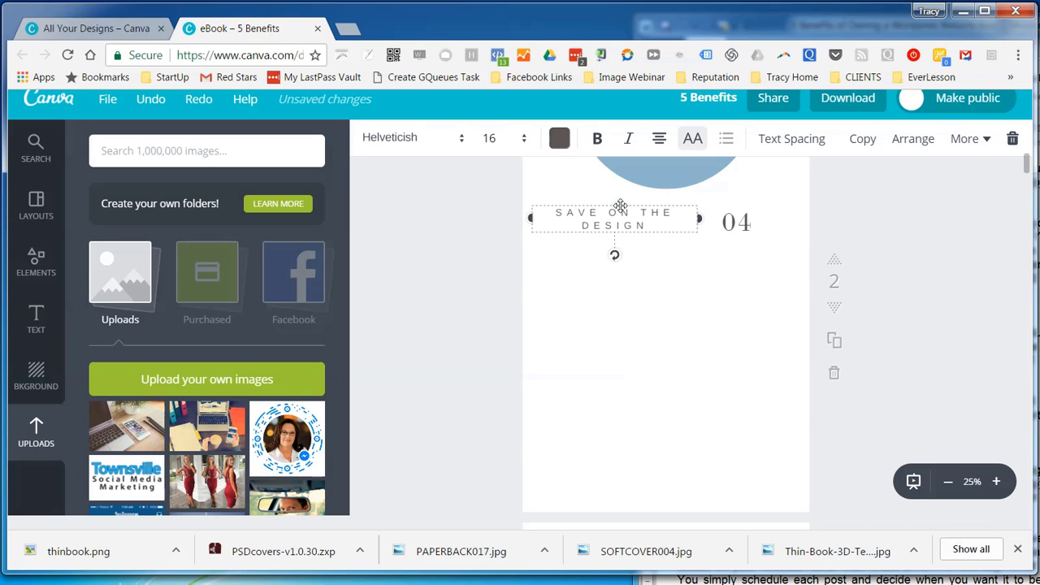
pyautogui.press('Down')
pyautogui.press('Down')
pyautogui.press('Down')
pyautogui.press('Down')
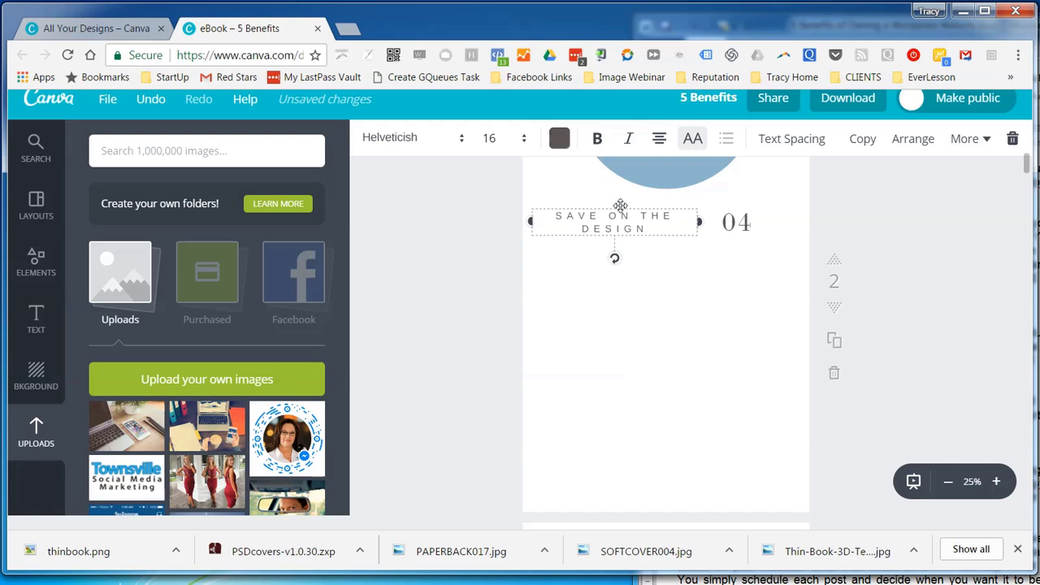
# Nudge the label down once more, then duplicate the label-and-04 row and move the copy below.
pyautogui.press('Down')
pyautogui.press('Escape')
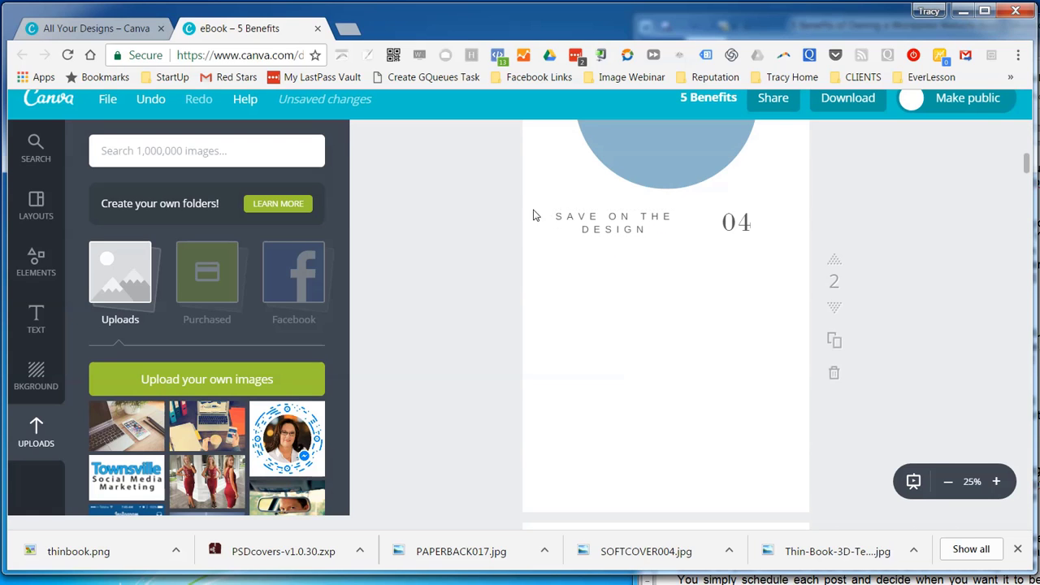
pyautogui.click(574, 217)
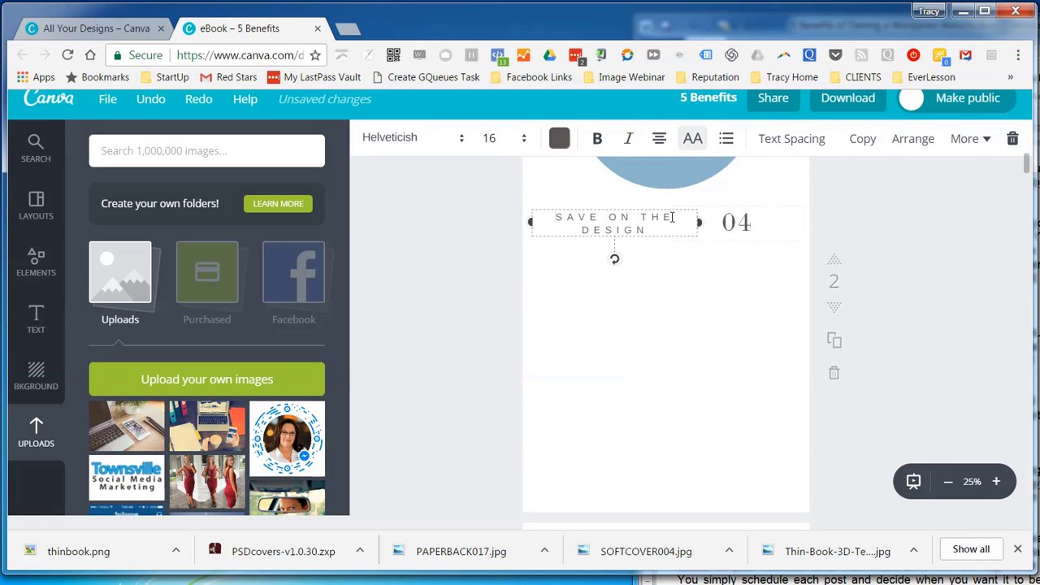
pyautogui.click(578, 312)
pyautogui.moveTo(494, 188); pyautogui.dragTo(770, 262)
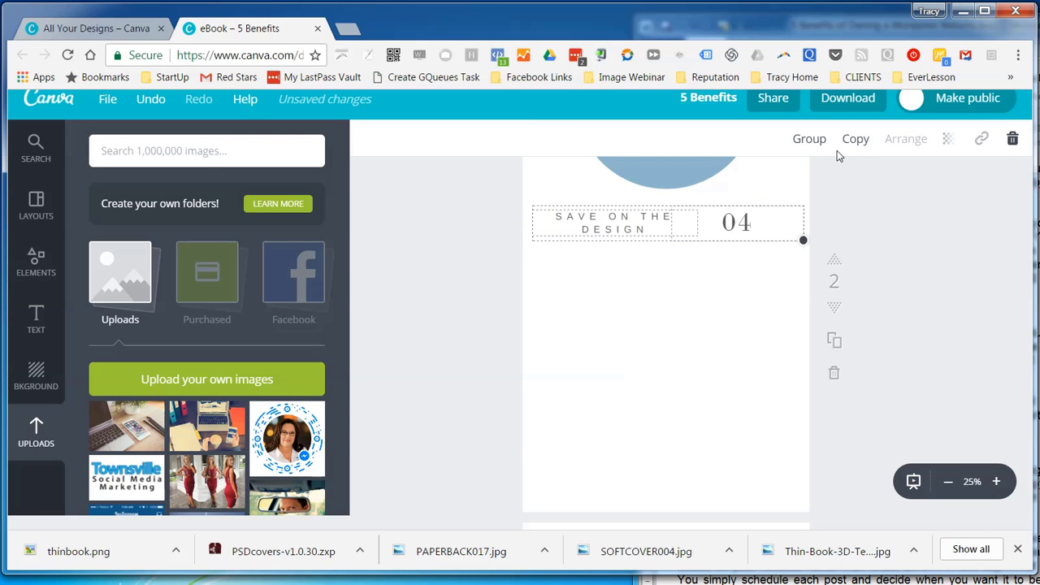
pyautogui.click(855, 140)
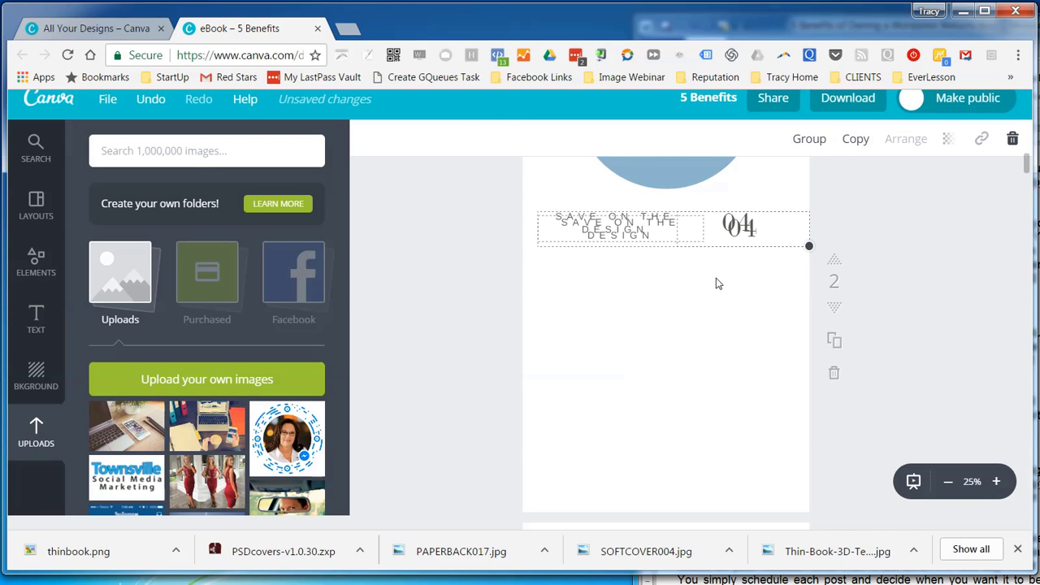
pyautogui.moveTo(688, 247); pyautogui.dragTo(693, 384)
# Make three more copies of the row, placing the fifth below the fourth.
pyautogui.click(856, 140)
pyautogui.click(854, 140)
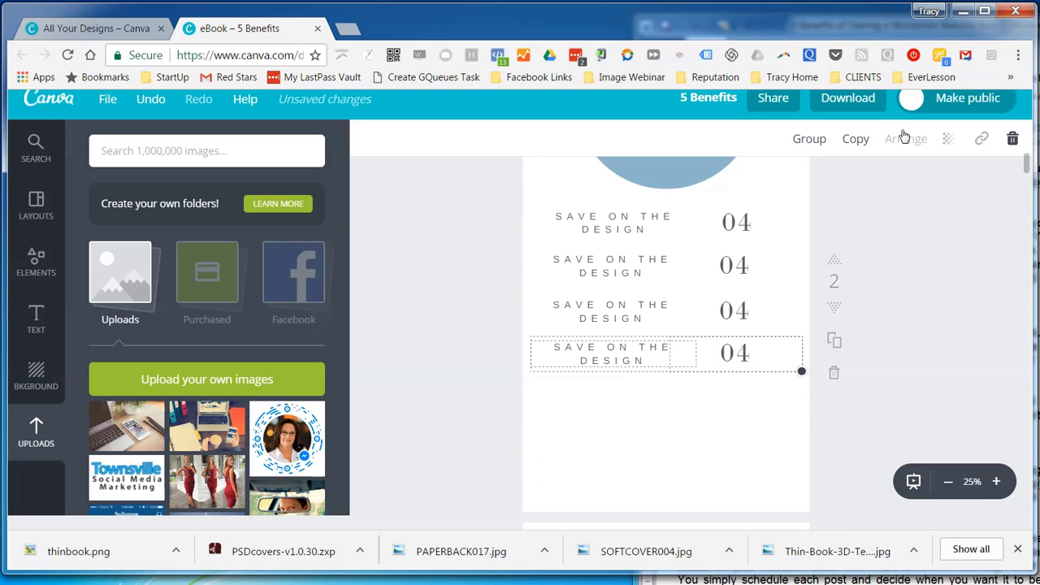
pyautogui.click(862, 144)
pyautogui.moveTo(707, 380); pyautogui.dragTo(705, 416)
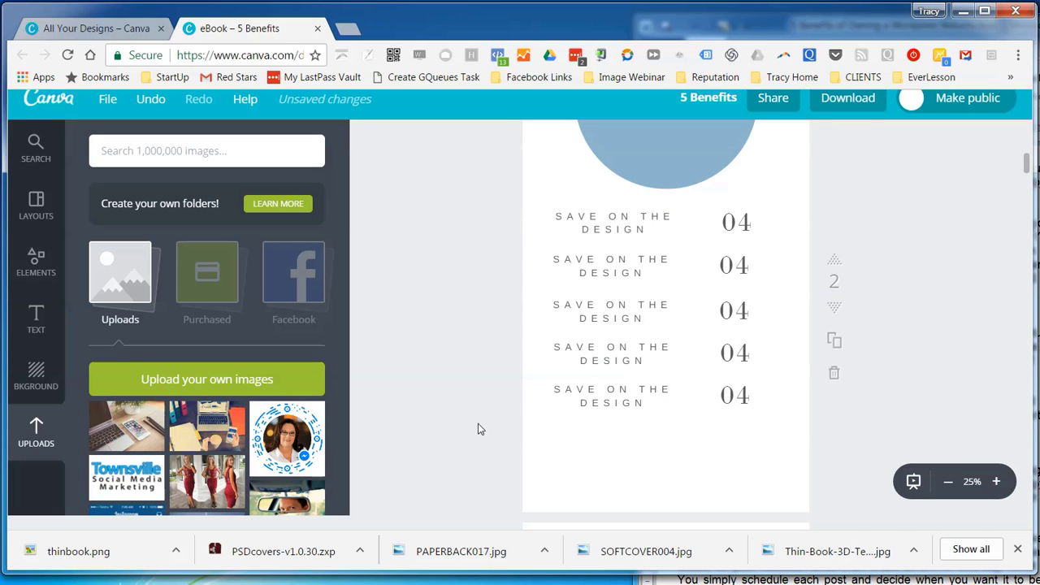
# Change the second row's label to COST EFFECTIVE, copied from the Word heading.
pyautogui.scroll(1, 688, 293)
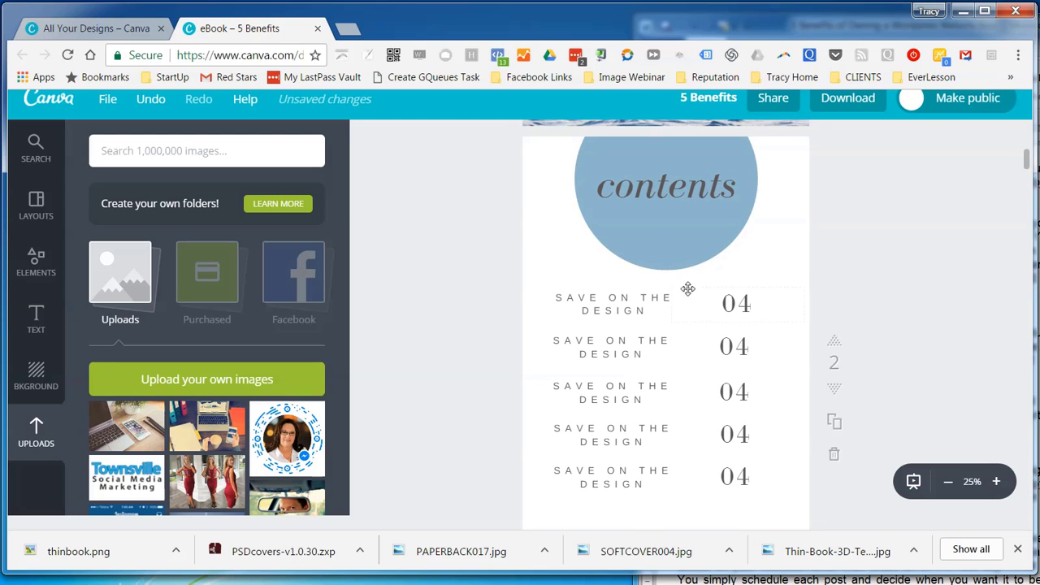
pyautogui.hotkey('alt', 'Tab')
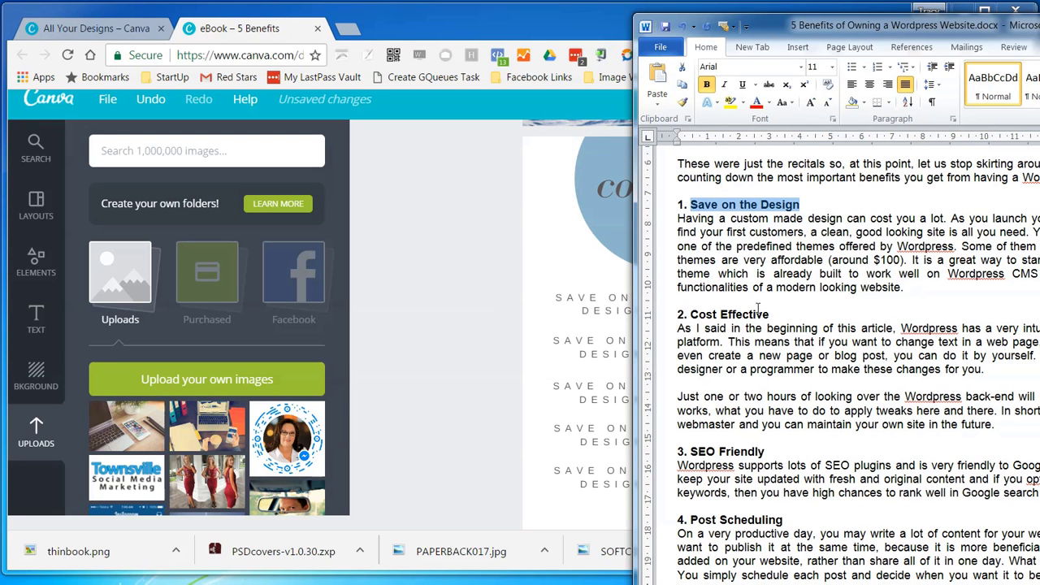
pyautogui.moveTo(770, 315); pyautogui.dragTo(716, 304)
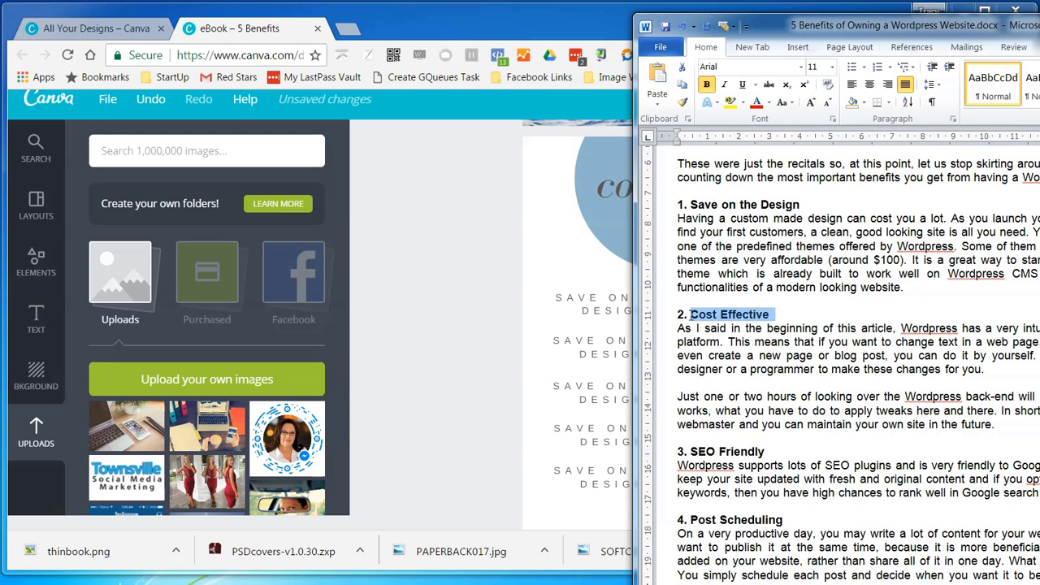
pyautogui.click(569, 342)
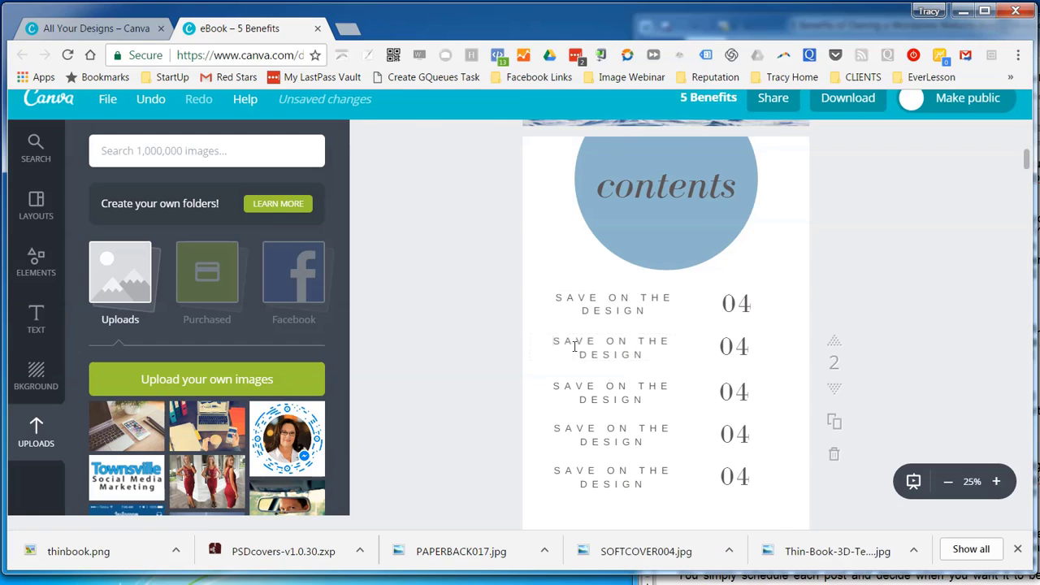
pyautogui.doubleClick(549, 342)
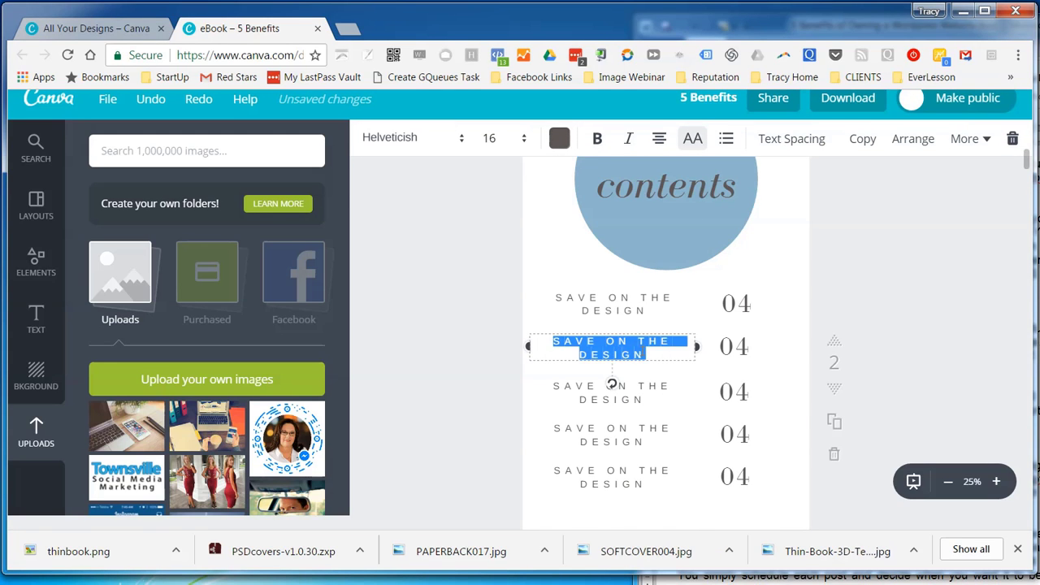
pyautogui.write('COST EFFECTIVE')
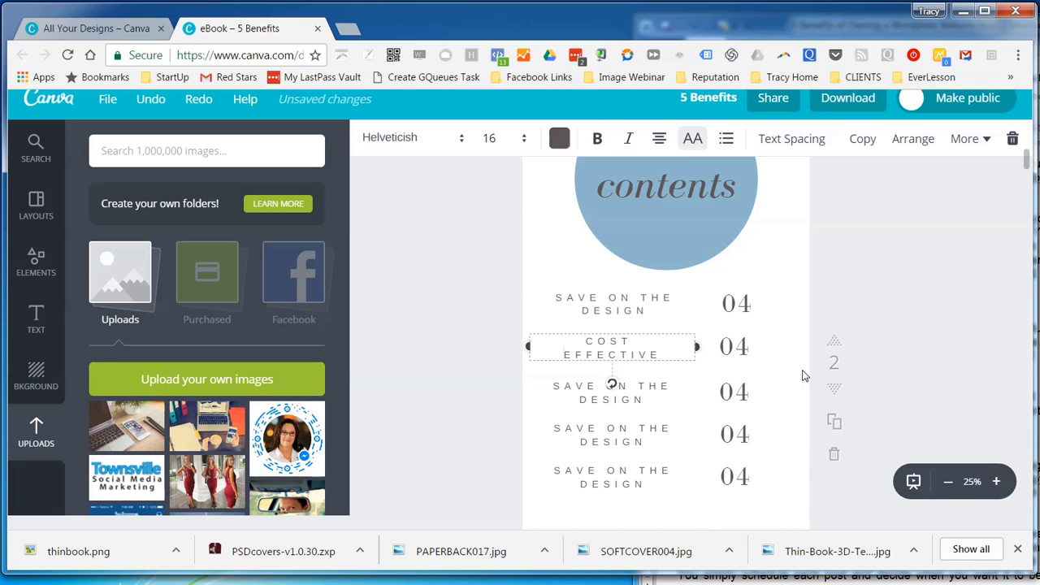
# Replace the third label with SEO FRIENDLY from Word, split over two lines.
pyautogui.hotkey('alt', 'Tab')
pyautogui.moveTo(803, 451); pyautogui.dragTo(691, 452)
pyautogui.click(612, 392)
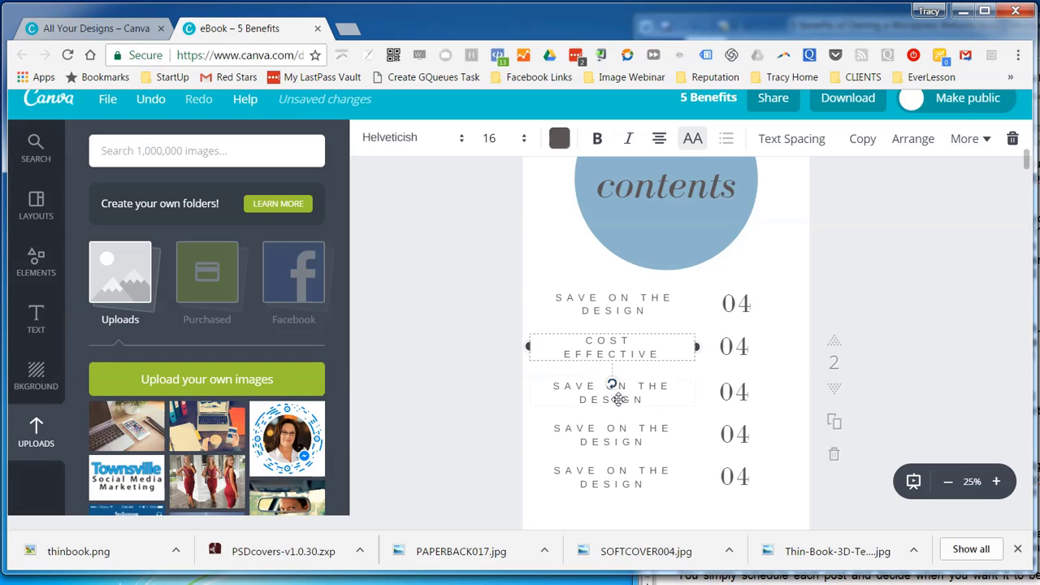
pyautogui.moveTo(642, 401); pyautogui.dragTo(551, 388)
pyautogui.write('SEO FRIENDLY')
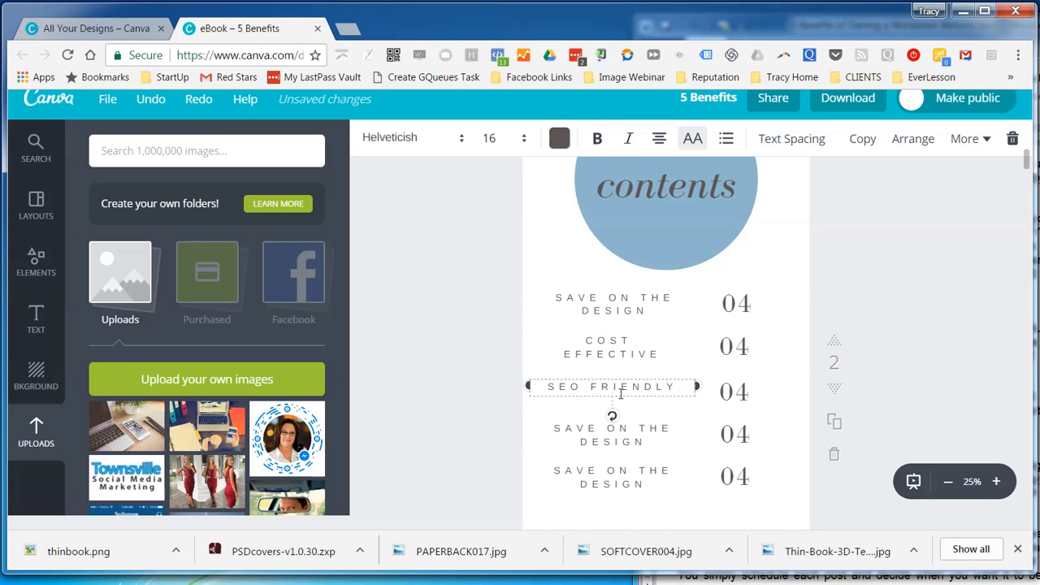
pyautogui.press('Return')
# Replace the fourth label with the Post Scheduling heading from Word.
pyautogui.hotkey('alt', 'Tab')
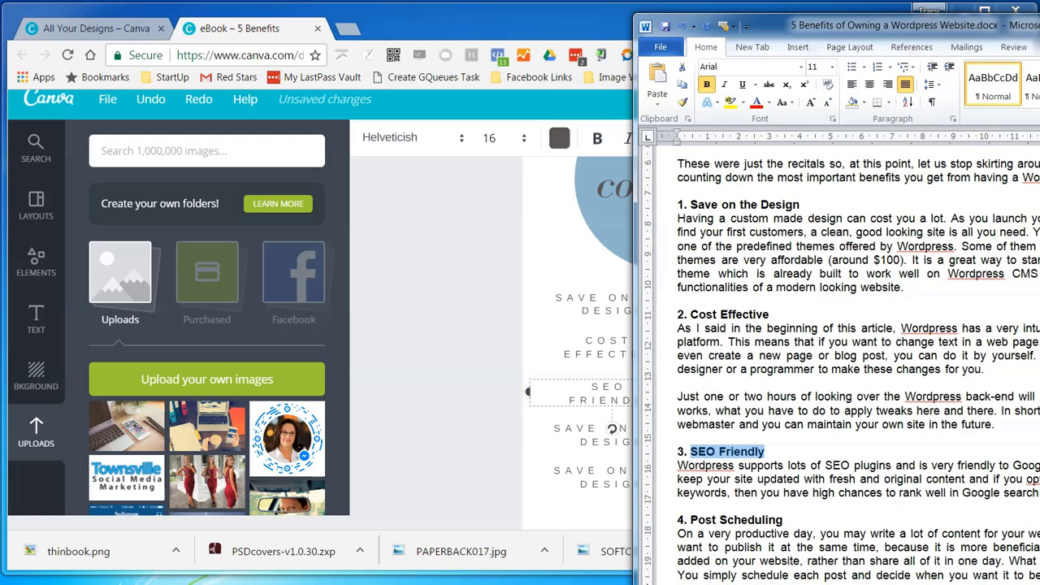
pyautogui.click(724, 465)
pyautogui.scroll(-2, 775, 442)
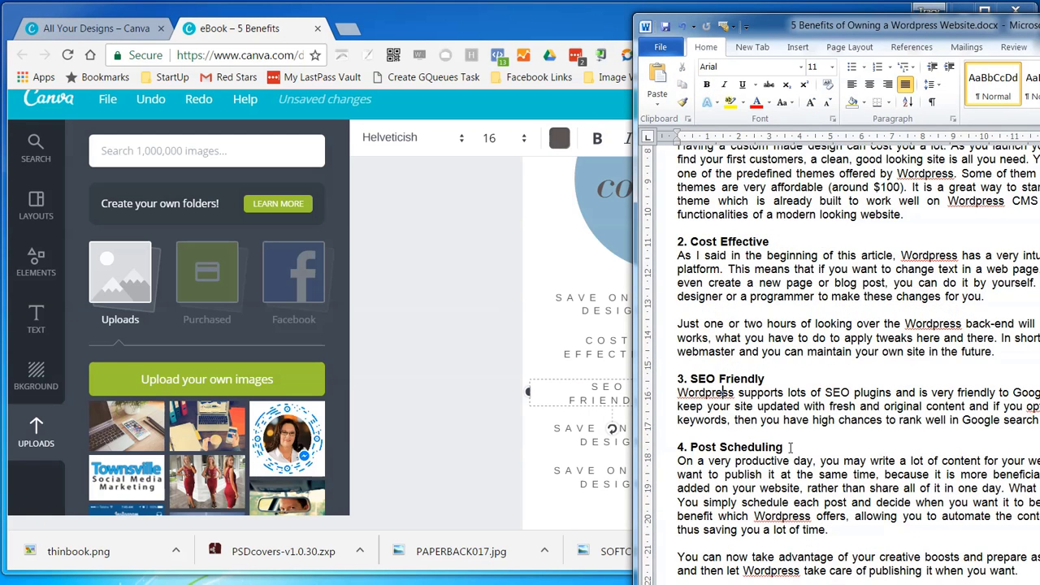
pyautogui.moveTo(789, 447); pyautogui.dragTo(714, 451)
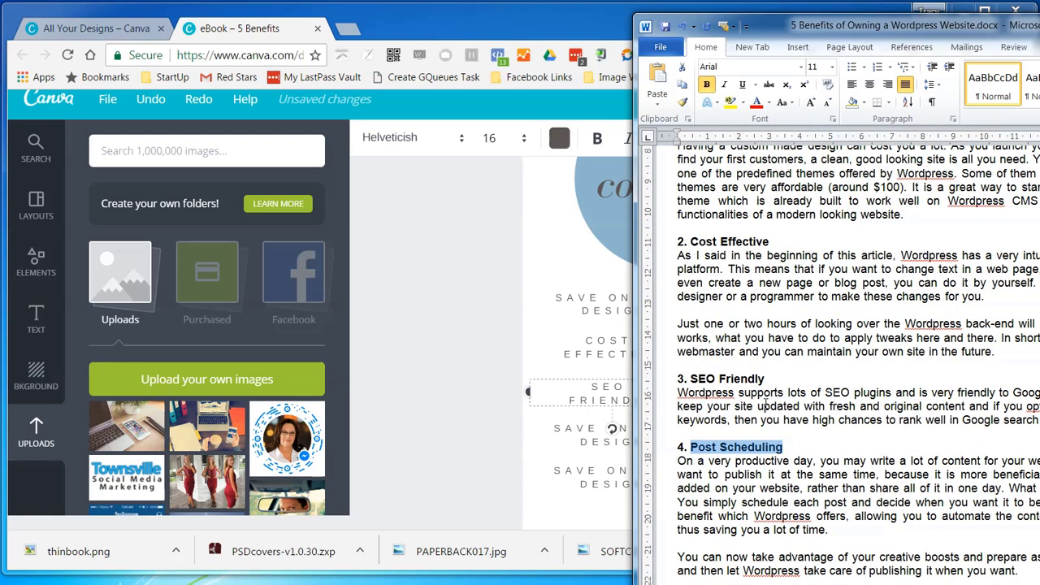
pyautogui.click(555, 440)
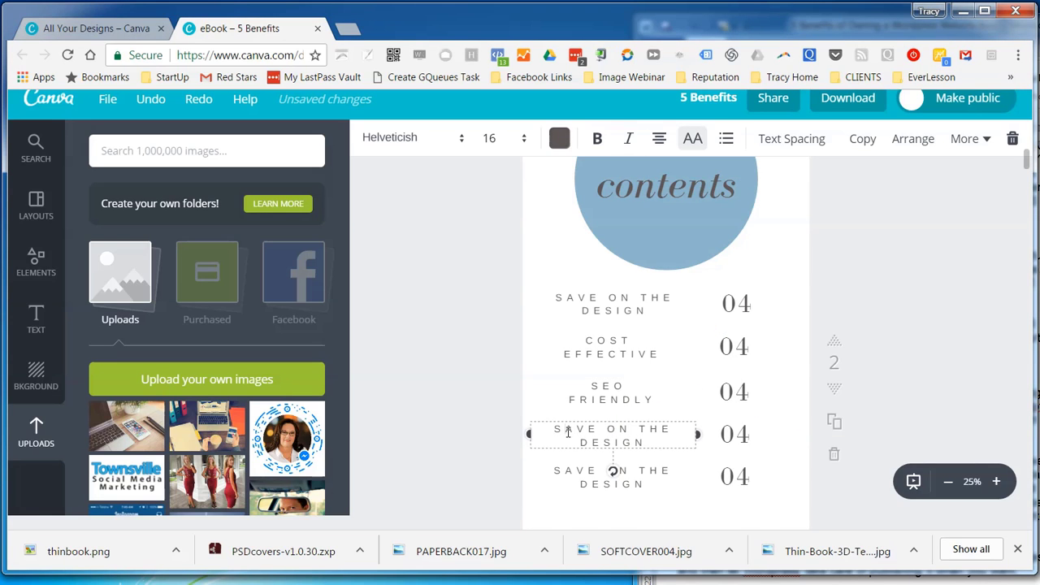
pyautogui.click(568, 432)
pyautogui.press('BackSpace')
pyautogui.write('POST SCHEDULING')
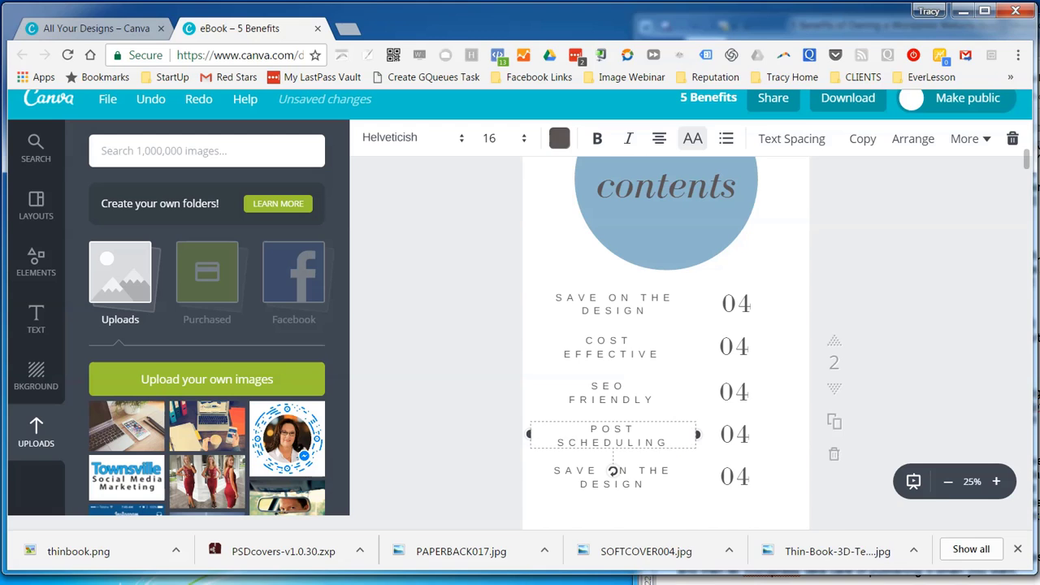
# Replace the last label with the Site Expansion Supported heading from Word.
pyautogui.hotkey('alt', 'Tab')
pyautogui.scroll(-1, 675, 449)
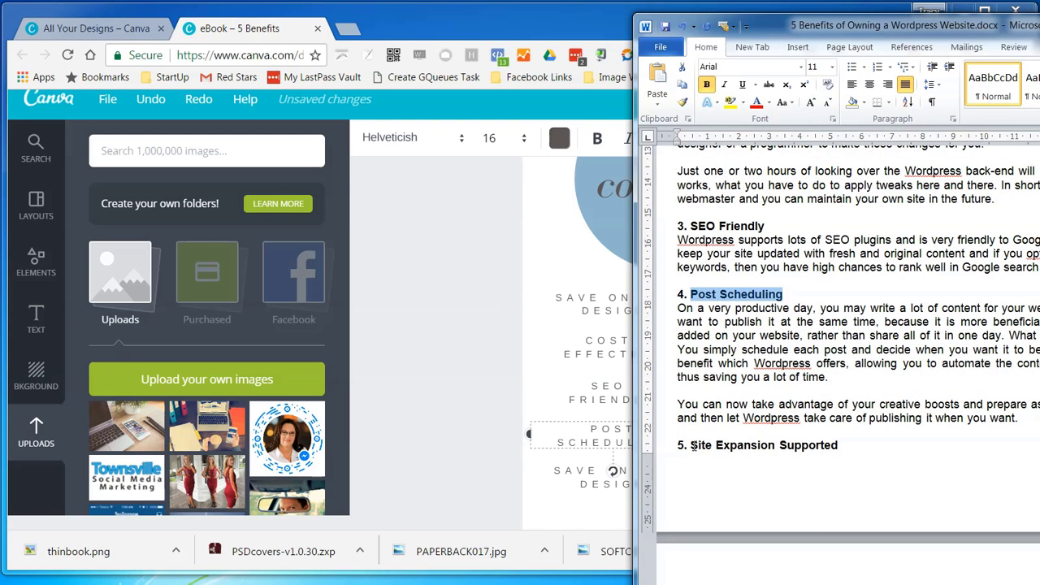
pyautogui.moveTo(692, 446); pyautogui.dragTo(838, 448)
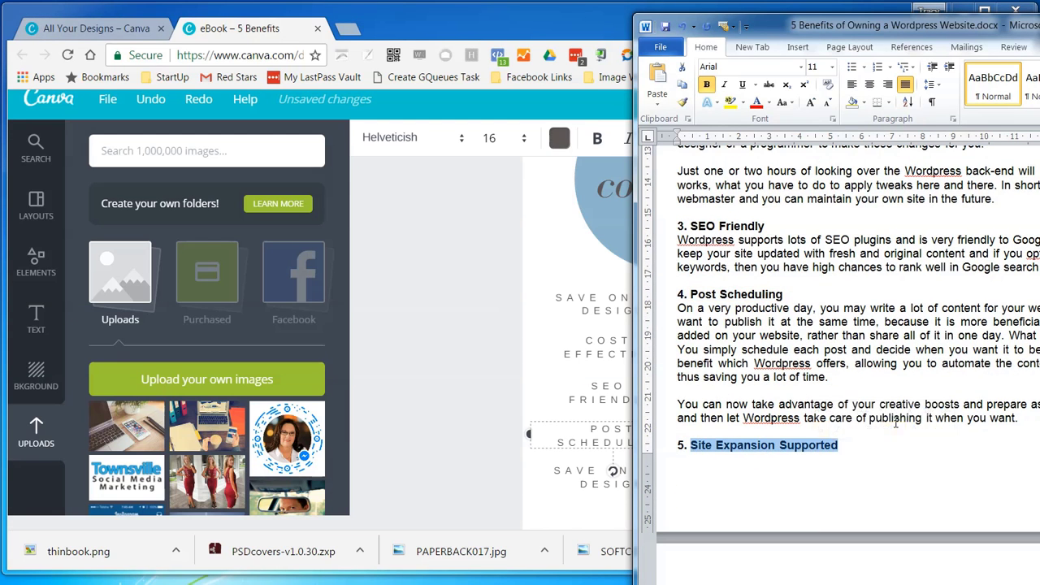
pyautogui.click(578, 475)
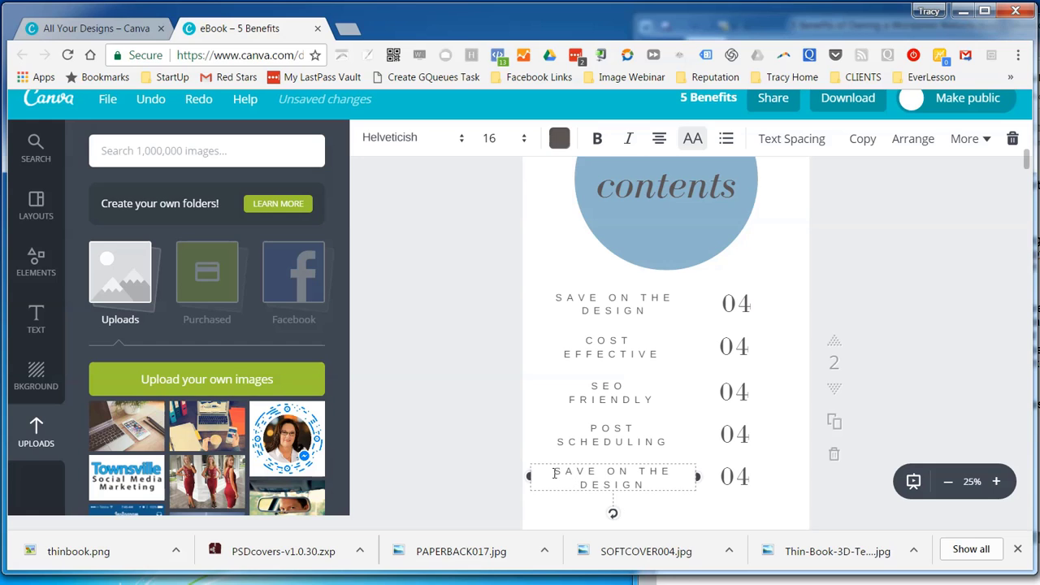
pyautogui.moveTo(555, 473); pyautogui.dragTo(638, 485)
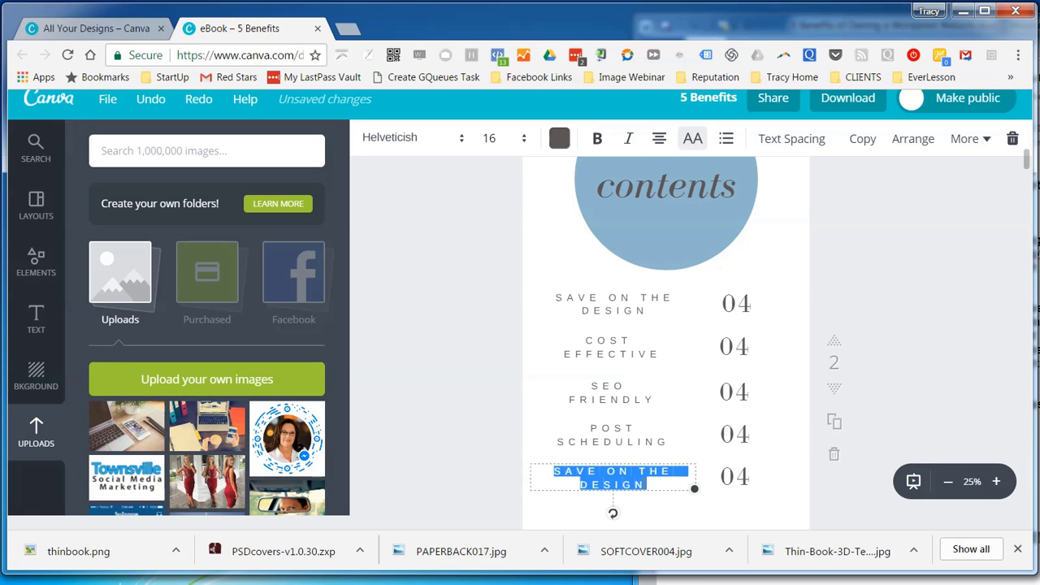
pyautogui.write('SITE EXPANSION SUPPORTED')
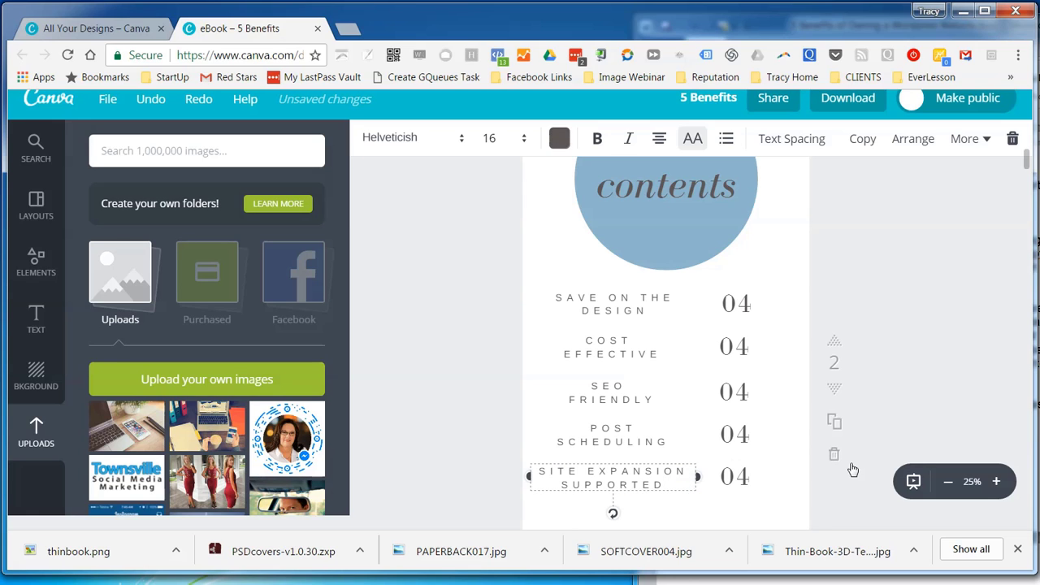
# Scroll through the benefit pages to see where each section starts, then return to the contents page.
pyautogui.click(885, 320)
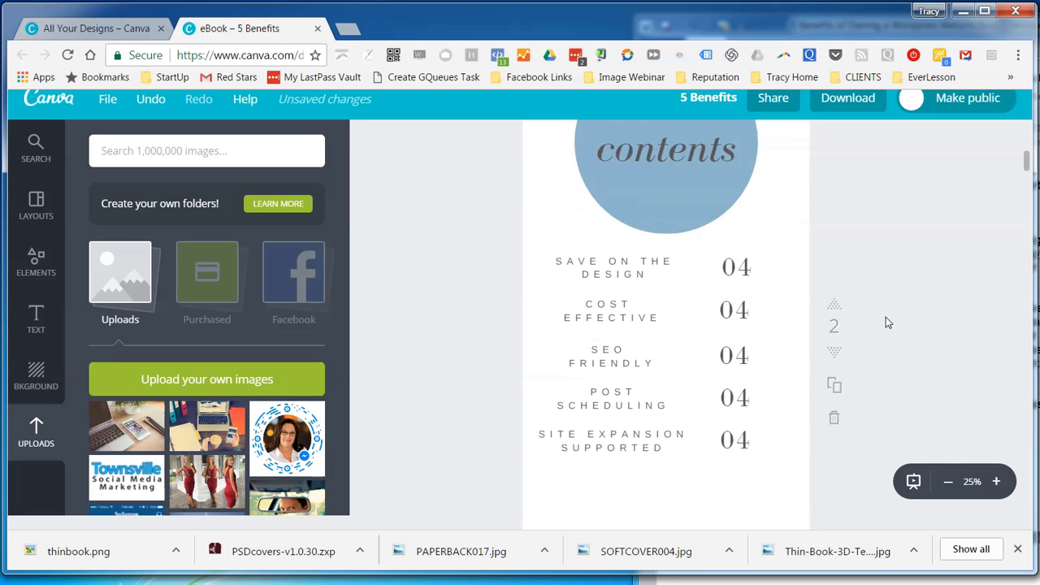
pyautogui.scroll(-1, 888, 323)
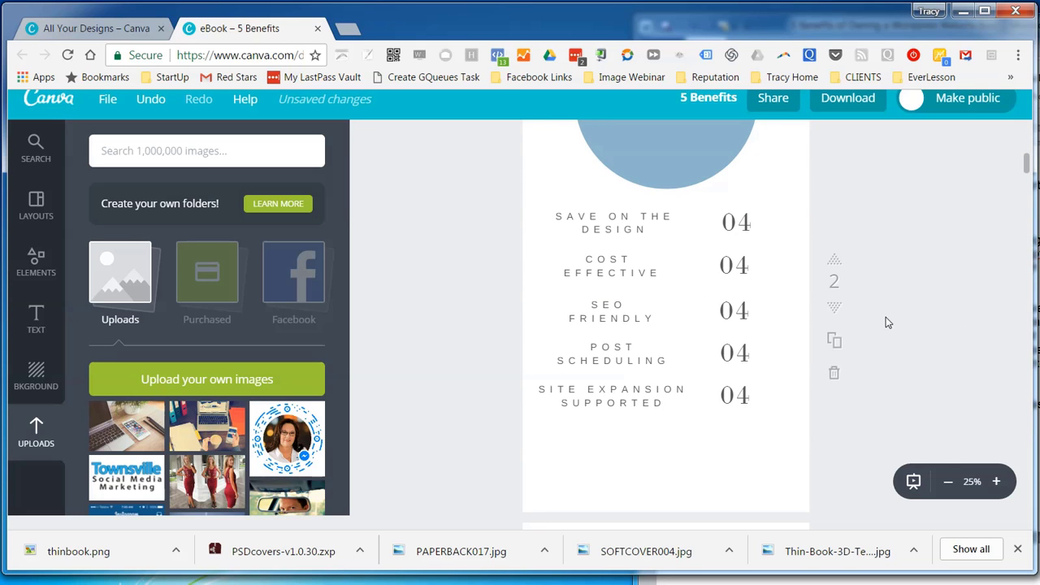
pyautogui.scroll(-3, 887, 323)
pyautogui.scroll(3, 888, 323)
pyautogui.scroll(-1, 887, 322)
pyautogui.scroll(-10, 888, 323)
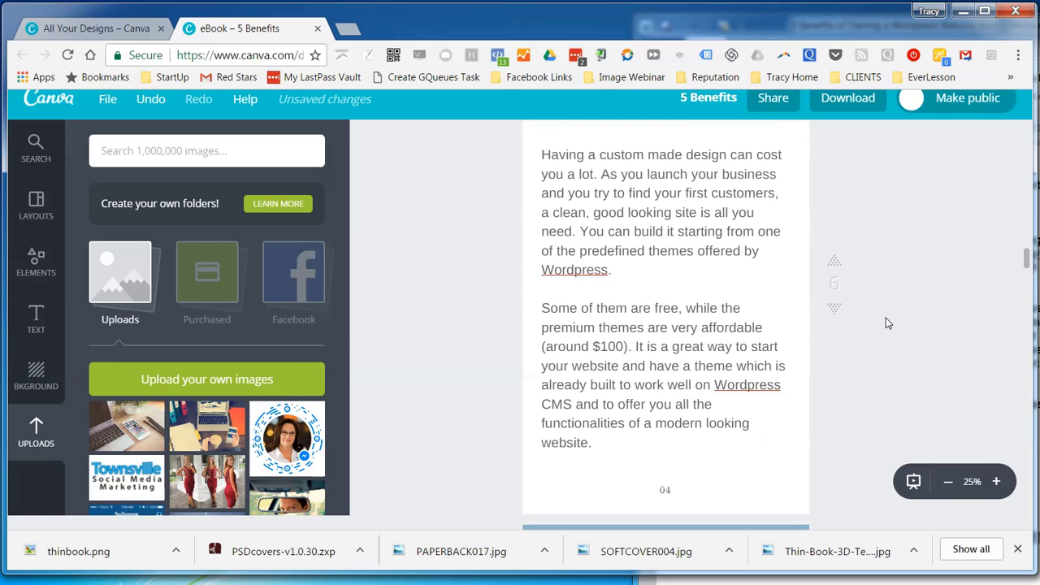
pyautogui.scroll(8, 887, 322)
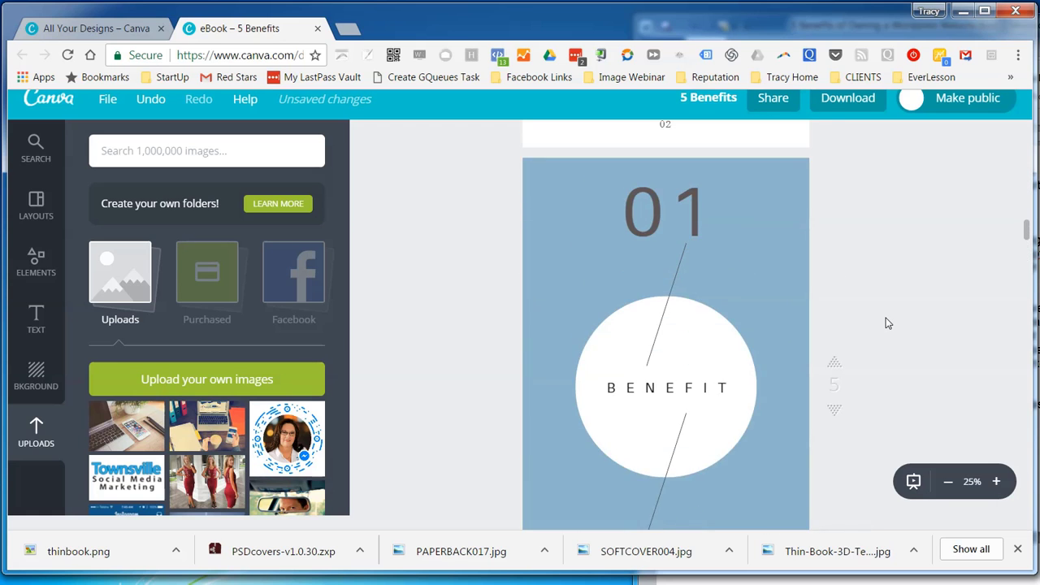
pyautogui.scroll(6, 888, 323)
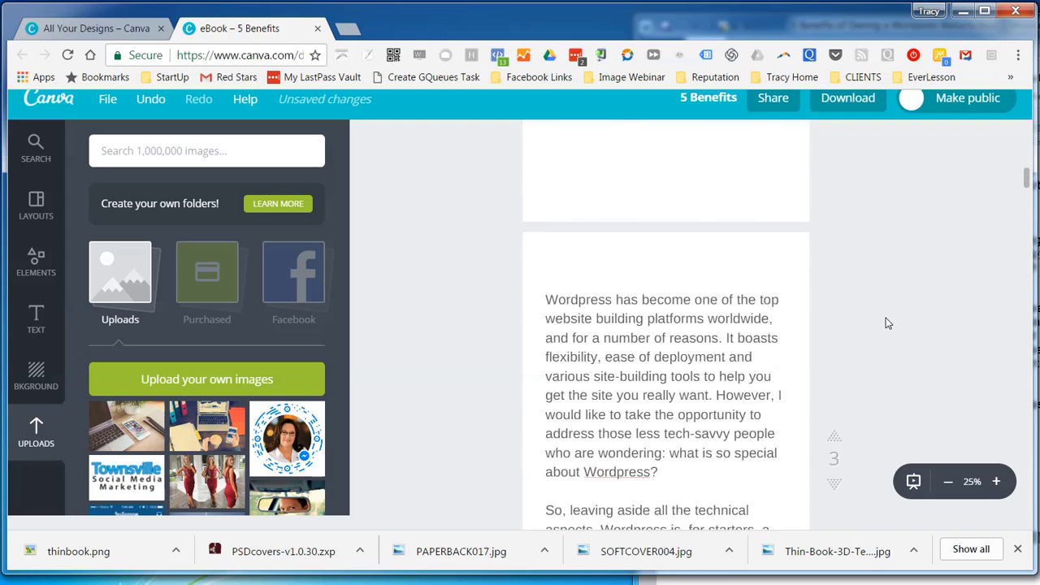
pyautogui.scroll(-6, 887, 323)
pyautogui.scroll(-8, 887, 323)
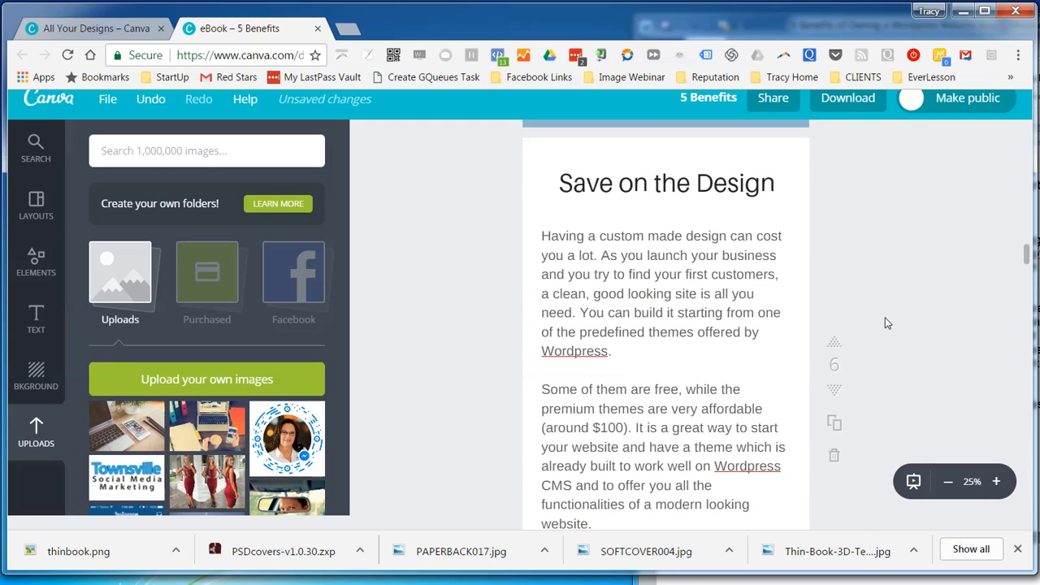
pyautogui.scroll(-8, 888, 322)
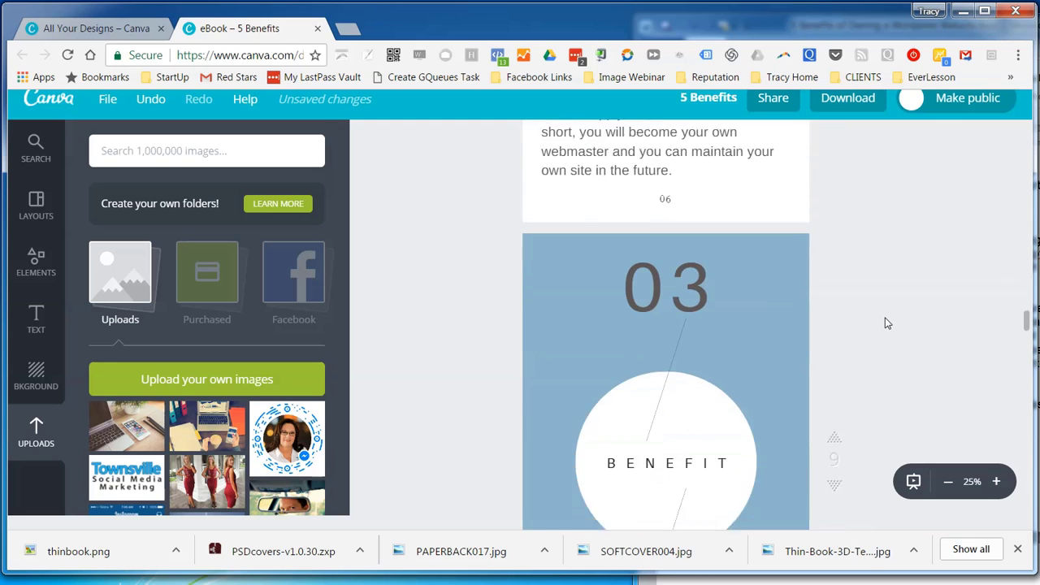
pyautogui.scroll(-8, 887, 322)
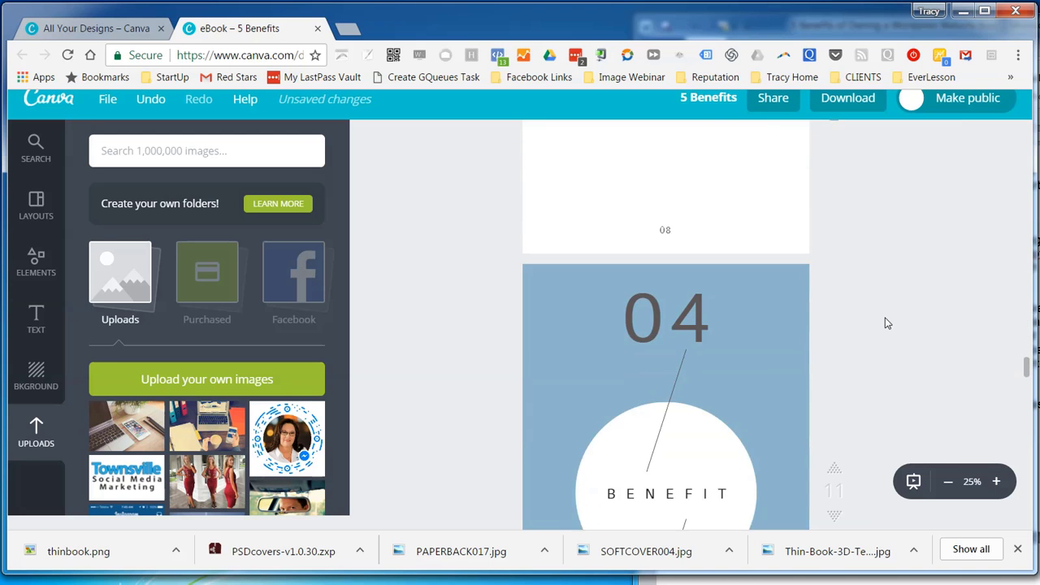
pyautogui.scroll(-5, 887, 322)
pyautogui.scroll(8, 887, 323)
pyautogui.scroll(-8, 887, 323)
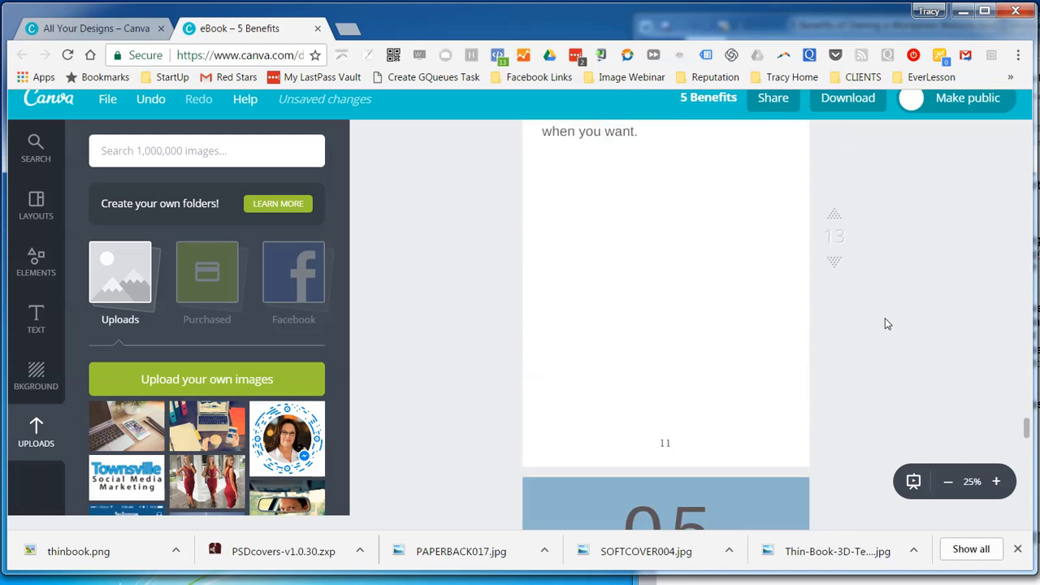
pyautogui.scroll(-6, 887, 324)
pyautogui.scroll(15, 887, 323)
pyautogui.scroll(10, 886, 323)
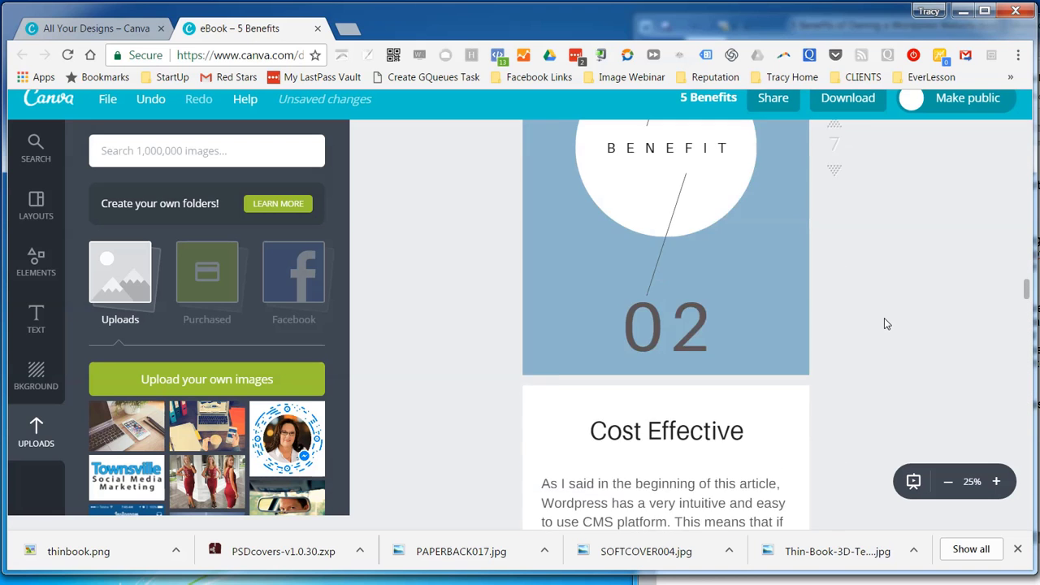
pyautogui.scroll(8, 887, 323)
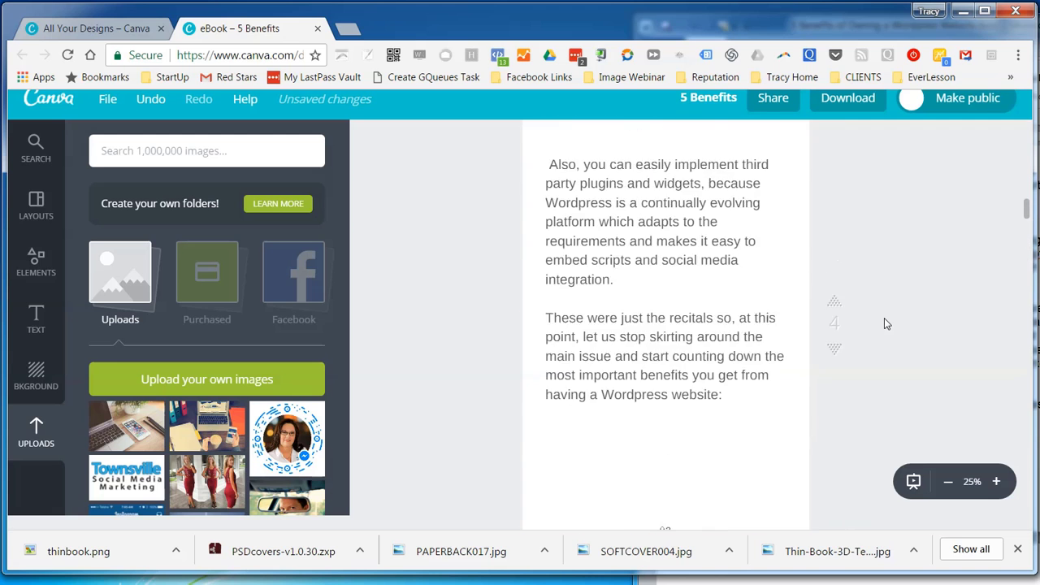
pyautogui.scroll(6, 884, 324)
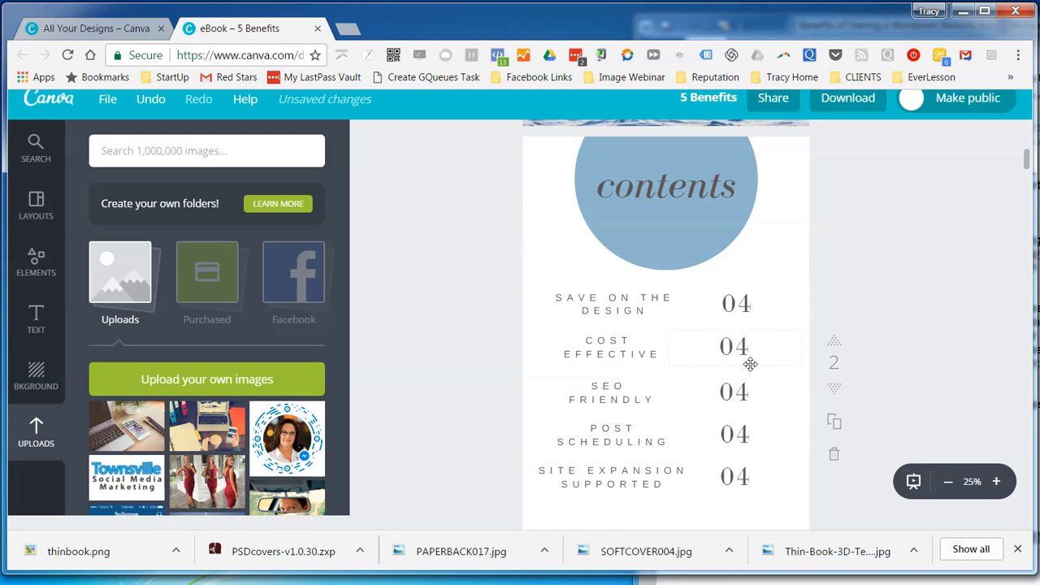
# Update the contents page numbers beside Cost Effective through Site Expansion Supported to 06, 08, 10, 13.
pyautogui.click(750, 348)
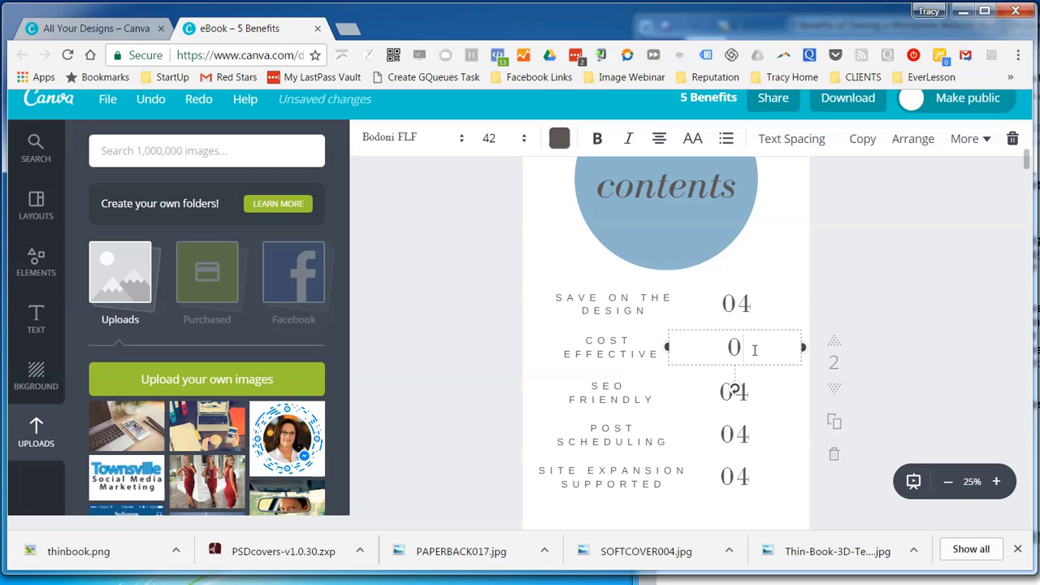
pyautogui.click(751, 396)
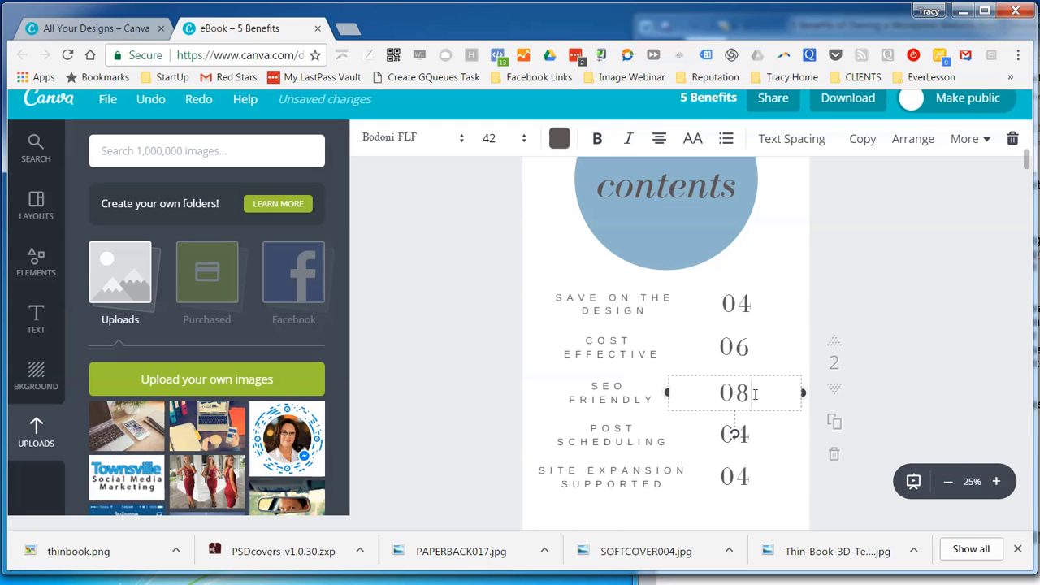
pyautogui.click(745, 434)
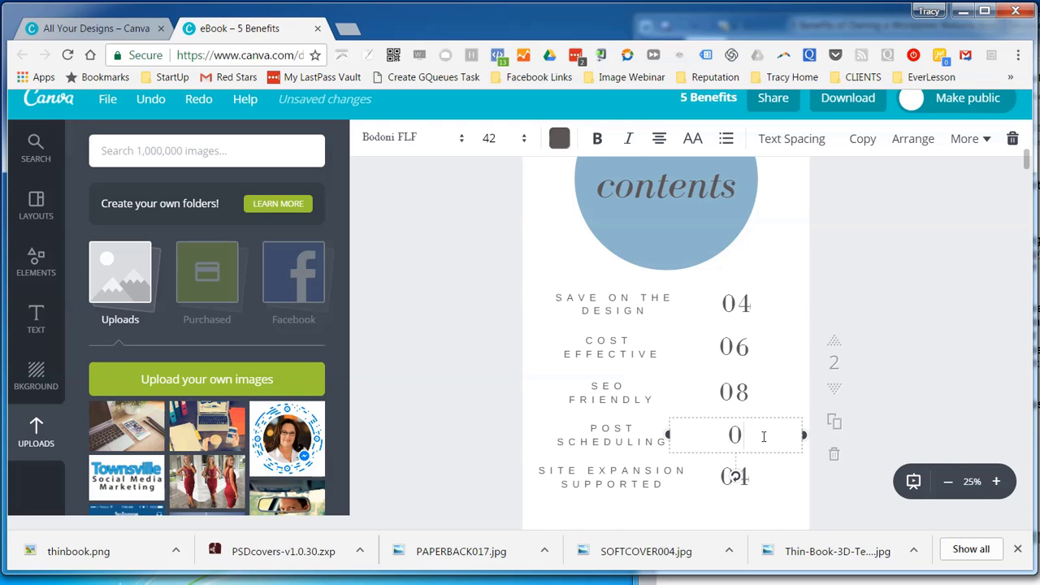
pyautogui.click(749, 481)
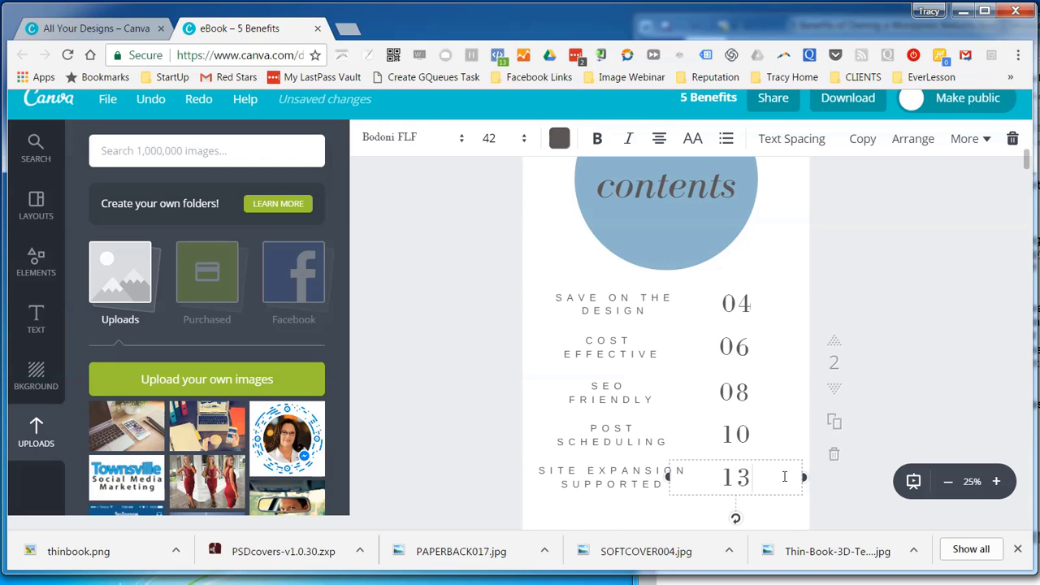
# Set the page numbers 13 and 10 to Aileron Regular.
pyautogui.doubleClick(784, 477)
pyautogui.click(413, 144)
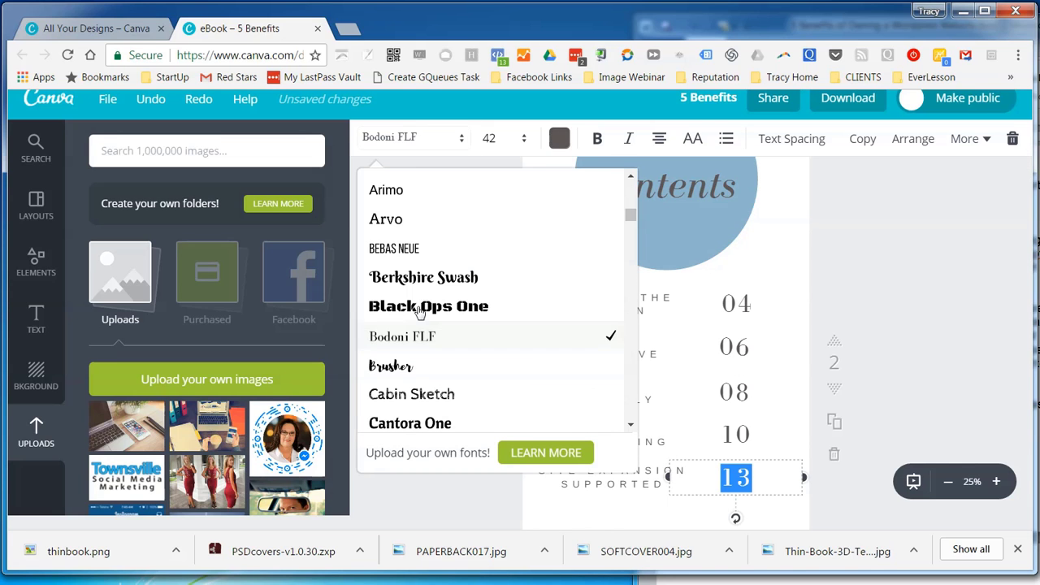
pyautogui.scroll(5, 404, 252)
pyautogui.scroll(2, 404, 252)
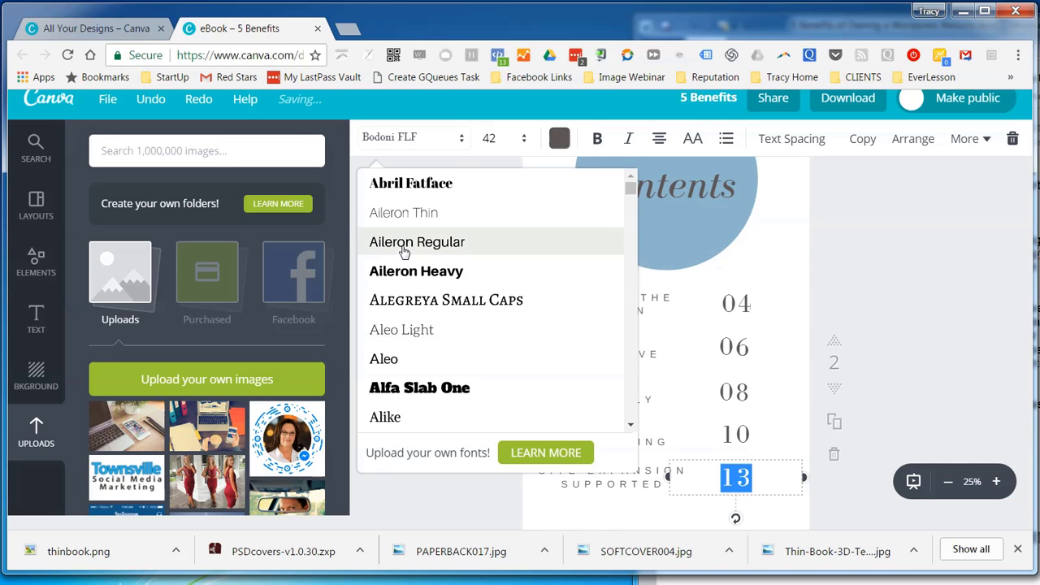
pyautogui.click(404, 251)
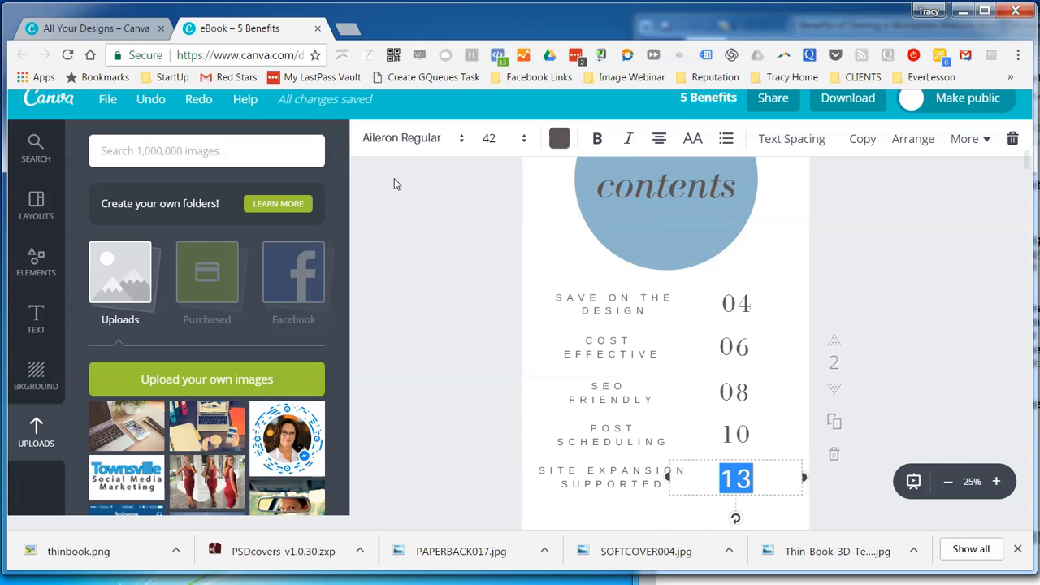
pyautogui.click(394, 142)
pyautogui.click(396, 147)
pyautogui.doubleClick(735, 436)
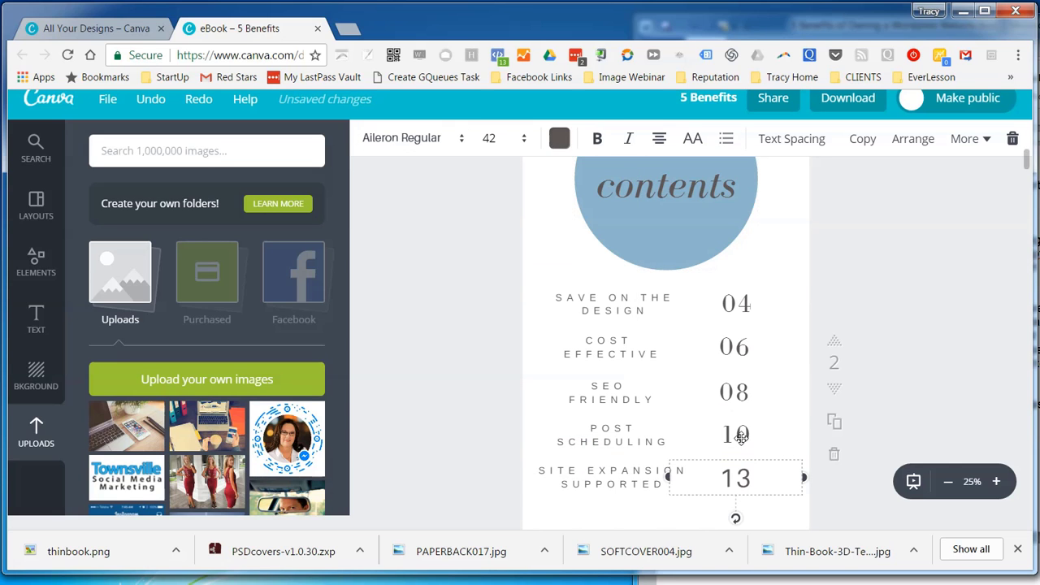
pyautogui.click(411, 140)
pyautogui.scroll(5, 412, 232)
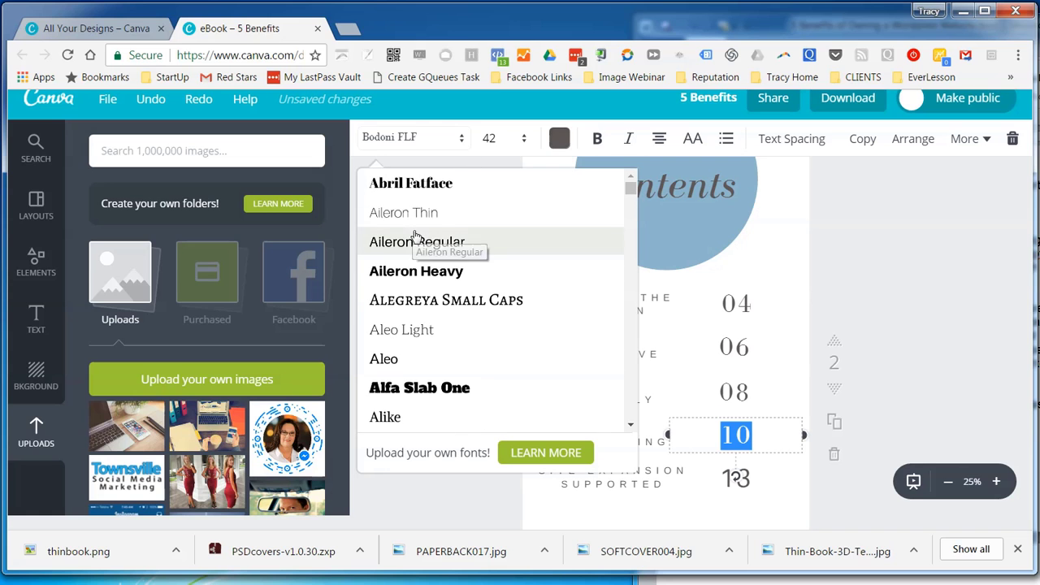
pyautogui.click(416, 241)
# Set the page numbers 08 and 06 to Aileron Regular.
pyautogui.doubleClick(734, 393)
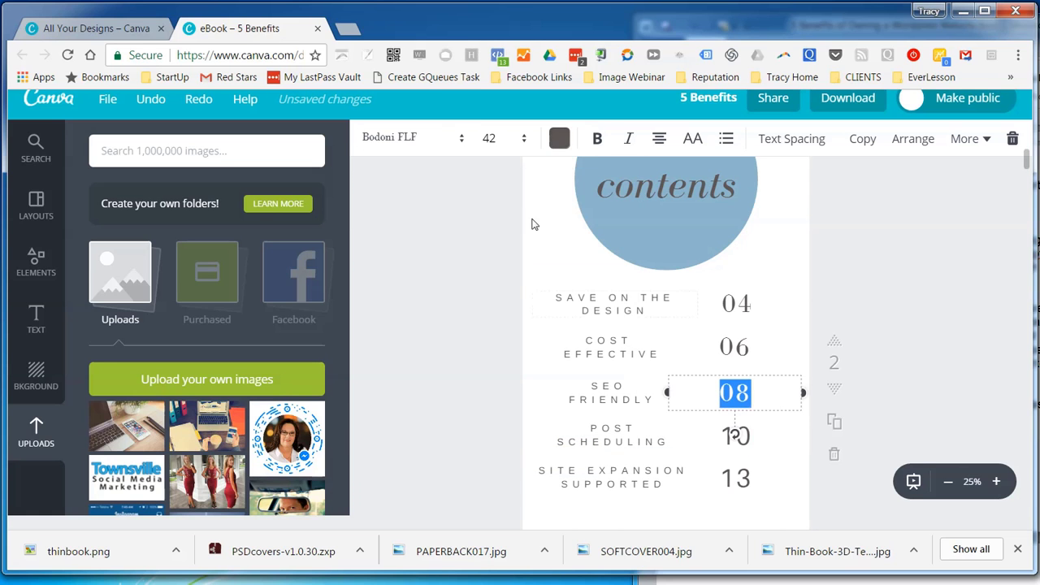
pyautogui.click(388, 141)
pyautogui.scroll(8, 409, 263)
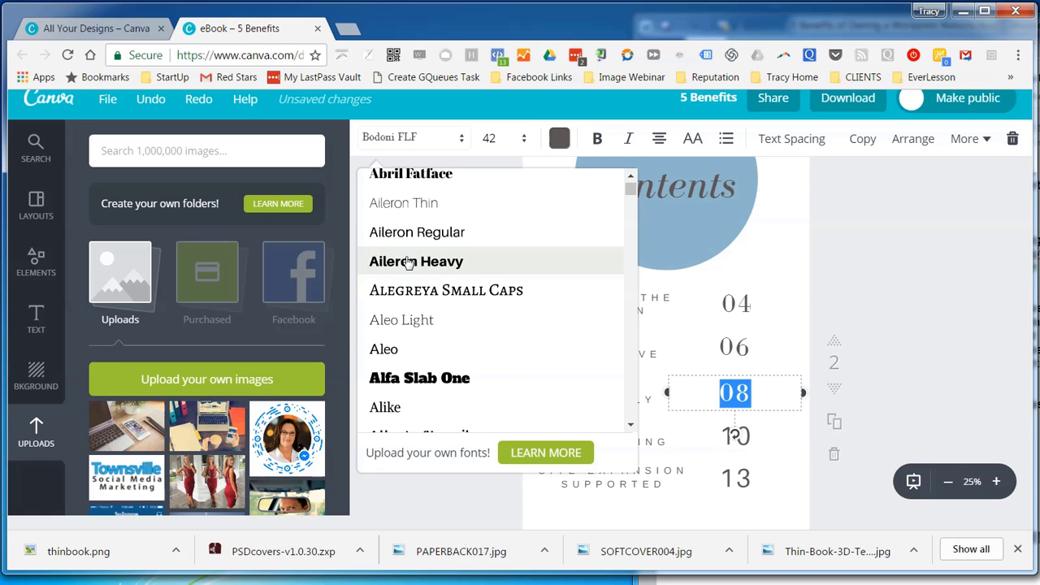
pyautogui.click(406, 233)
pyautogui.hotkey('shift', 'Tab')
pyautogui.press('Return')
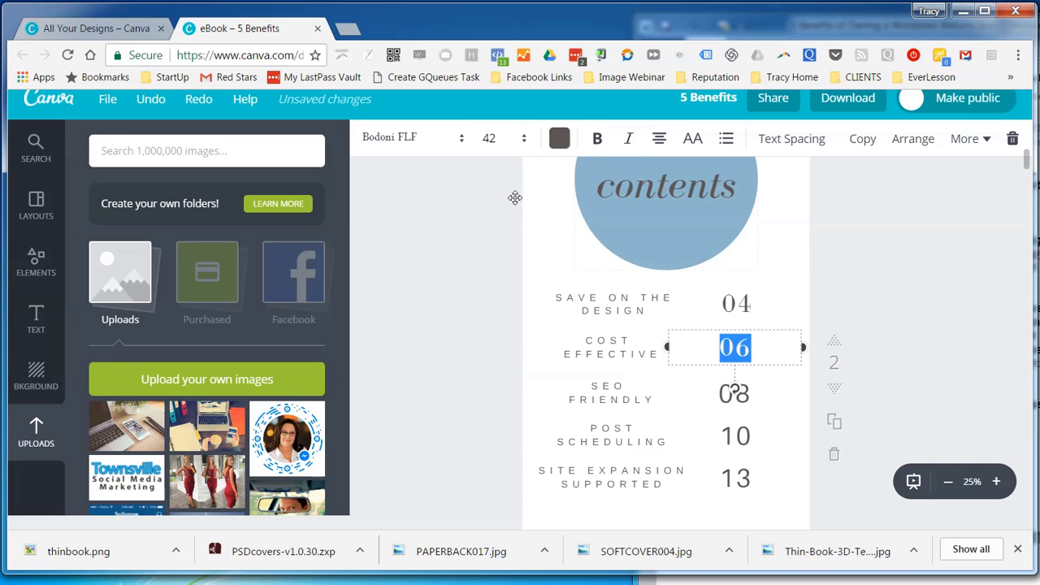
pyautogui.click(388, 139)
pyautogui.scroll(8, 415, 319)
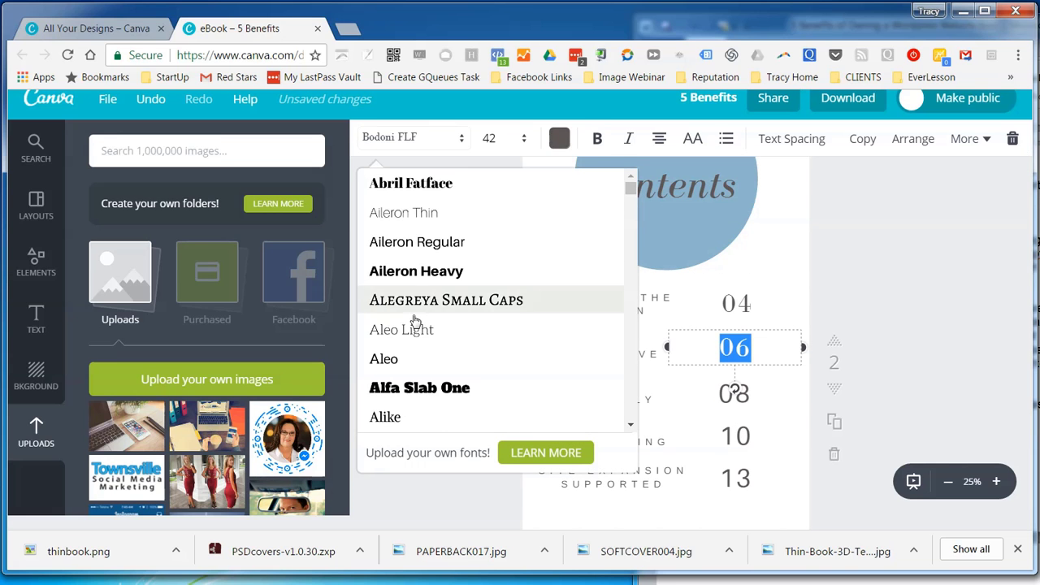
pyautogui.click(406, 241)
# Set the page number 04 to Aileron Regular and deselect it.
pyautogui.hotkey('shift', 'Tab')
pyautogui.press('Return')
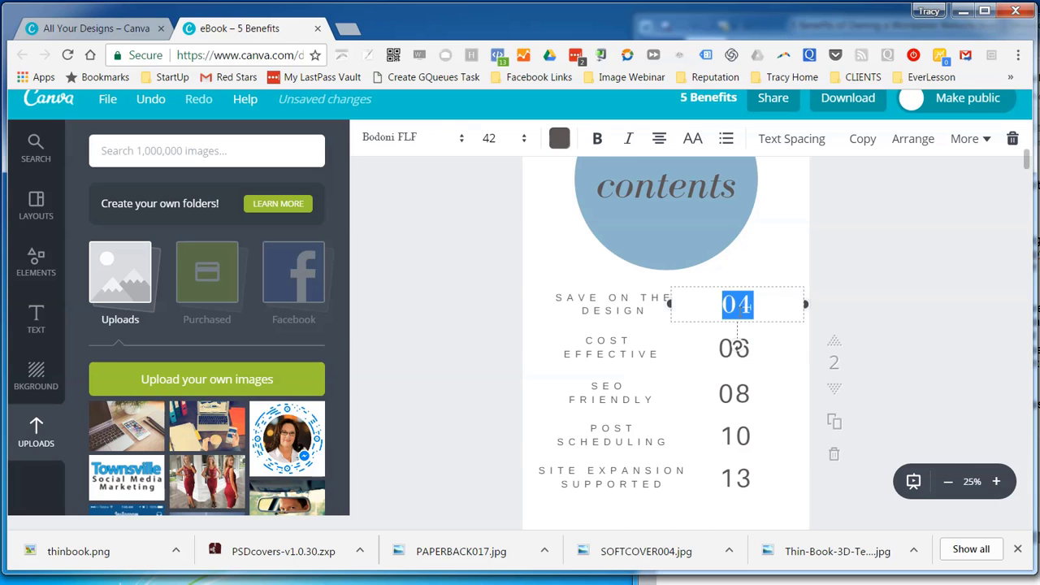
pyautogui.click(392, 139)
pyautogui.scroll(8, 406, 292)
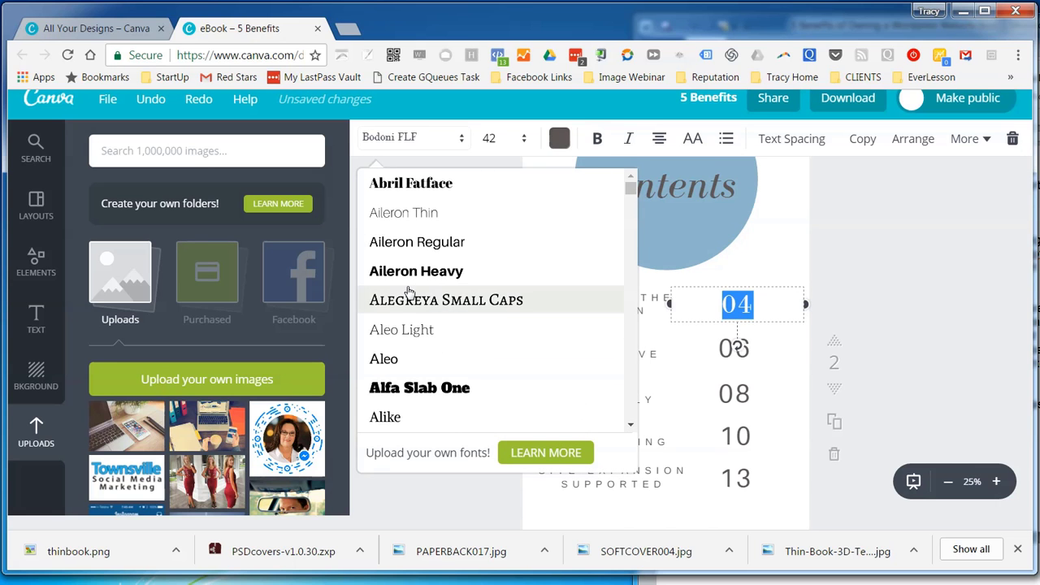
pyautogui.click(414, 241)
pyautogui.click(924, 325)
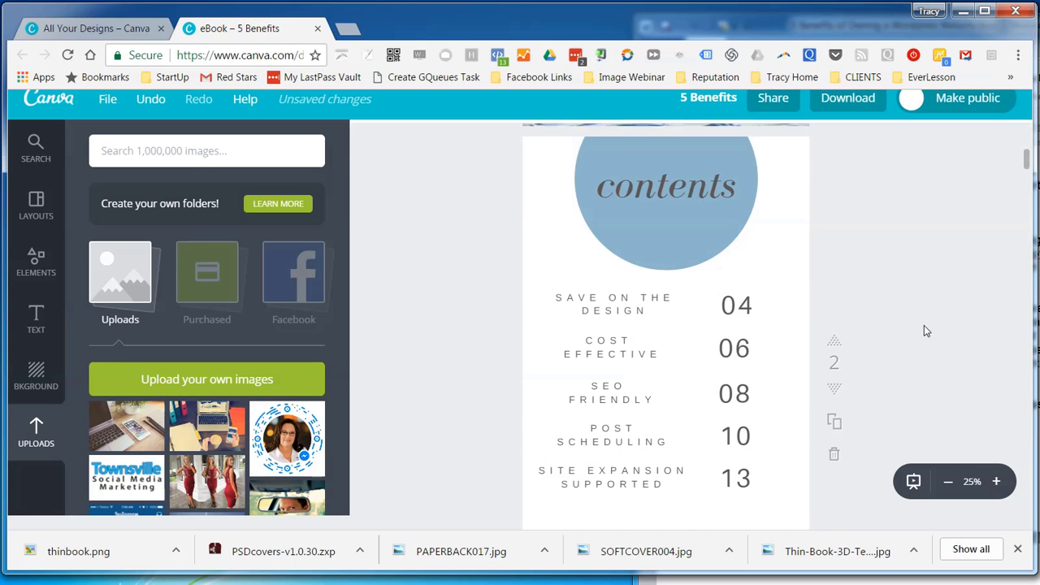
# Bring the cover page into view and try selecting its title elements.
pyautogui.scroll(3, 924, 325)
pyautogui.scroll(-2, 924, 325)
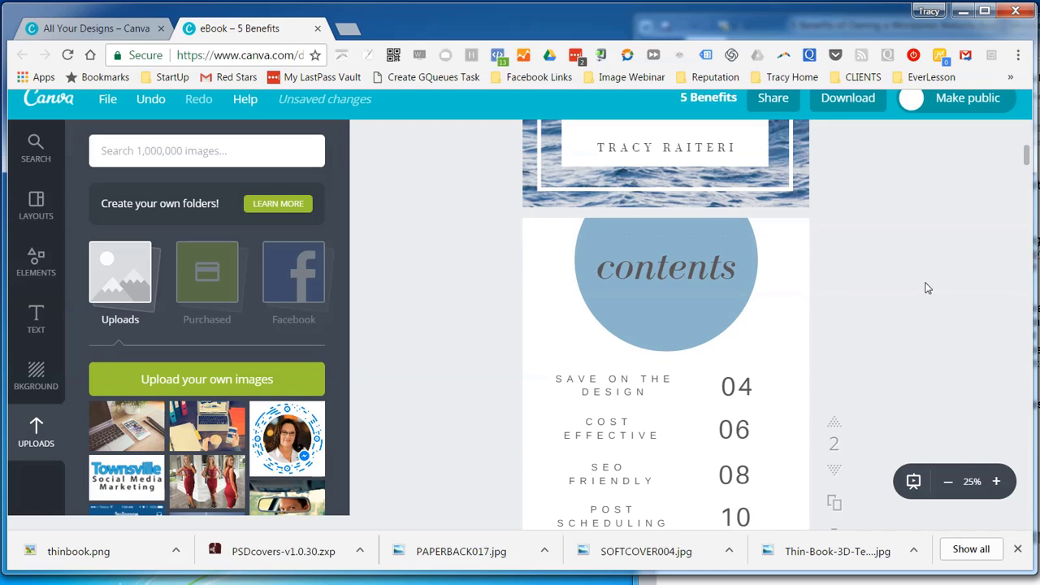
pyautogui.scroll(4, 926, 287)
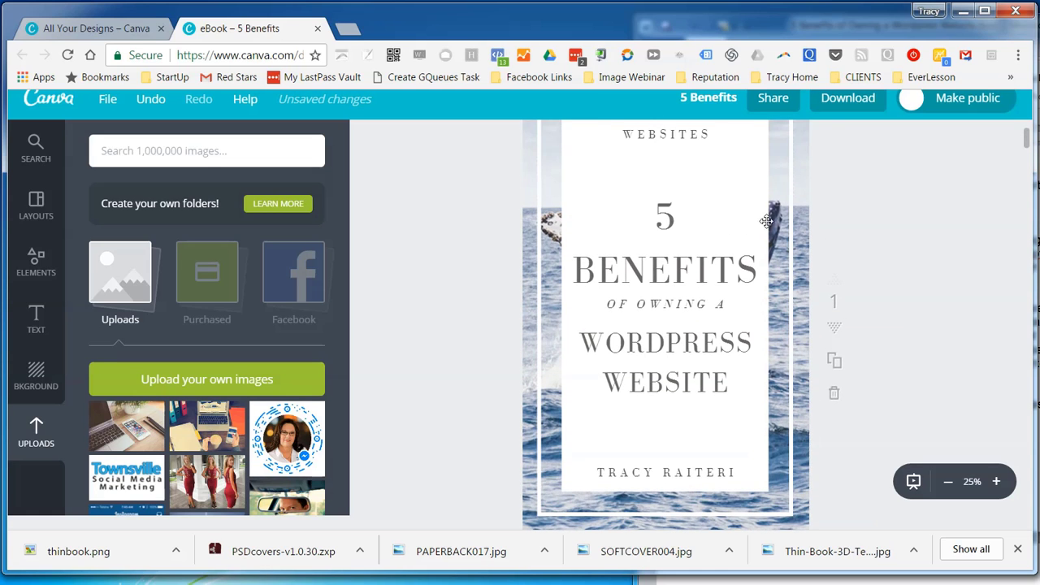
pyautogui.scroll(1, 868, 284)
pyautogui.moveTo(479, 184); pyautogui.dragTo(943, 415)
pyautogui.scroll(3, 924, 387)
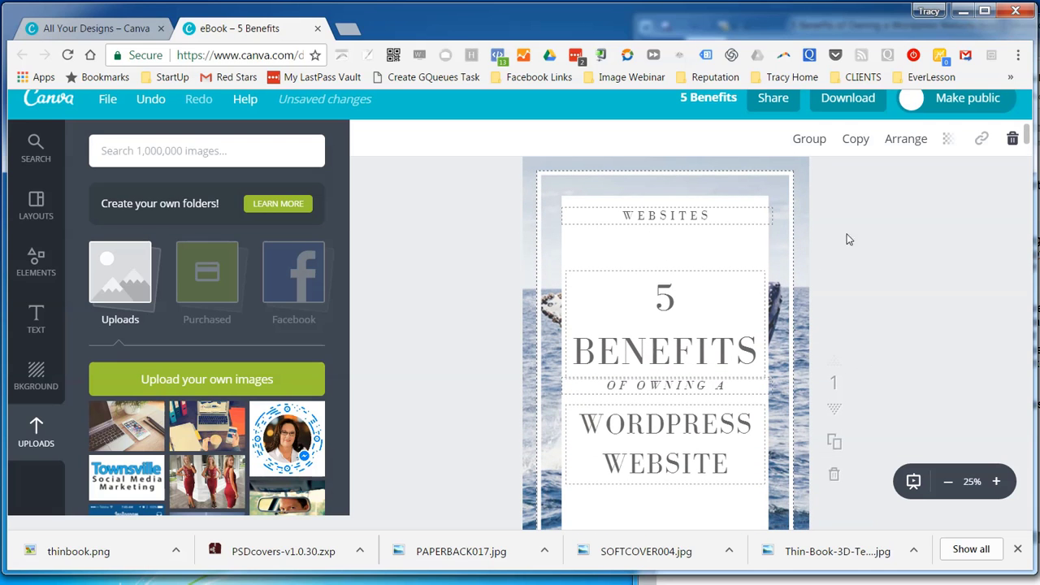
pyautogui.click(689, 214)
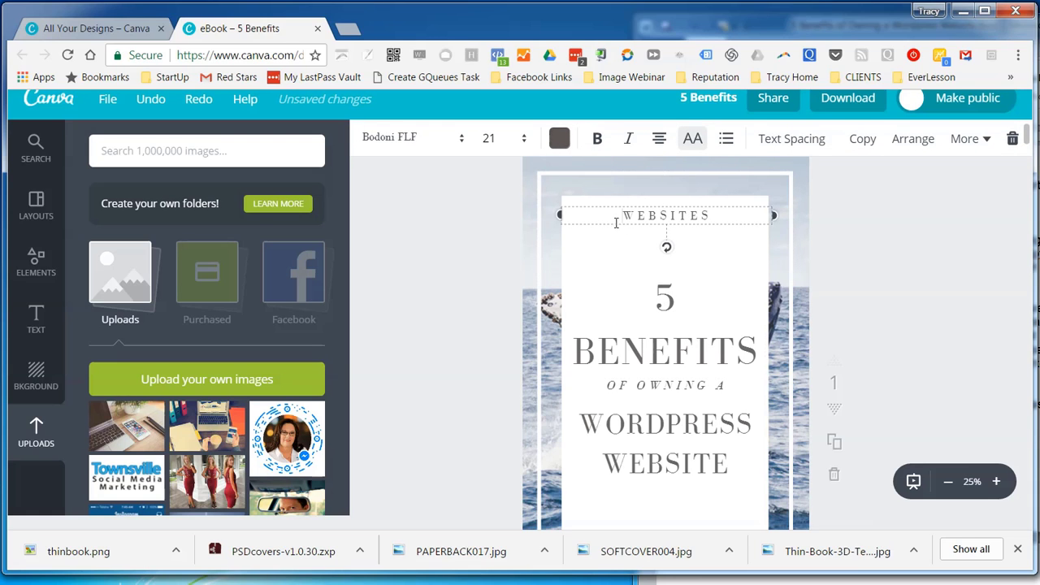
pyautogui.keyDown('shift'); pyautogui.click(599, 333); pyautogui.keyUp('shift')
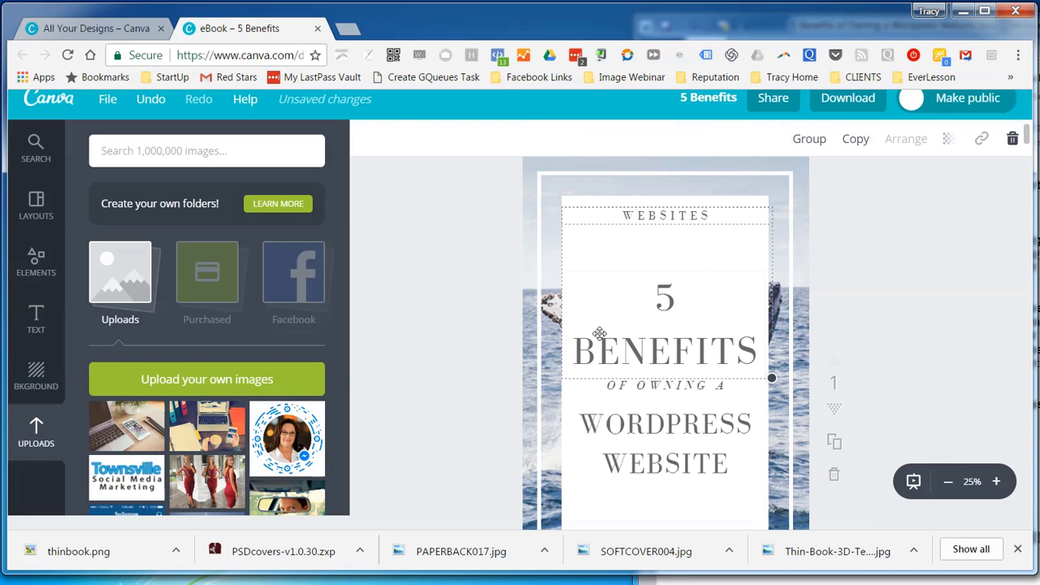
pyautogui.click(868, 308)
# Set the WEBSITES title text to Aileron Regular.
pyautogui.click(671, 218)
pyautogui.click(650, 217)
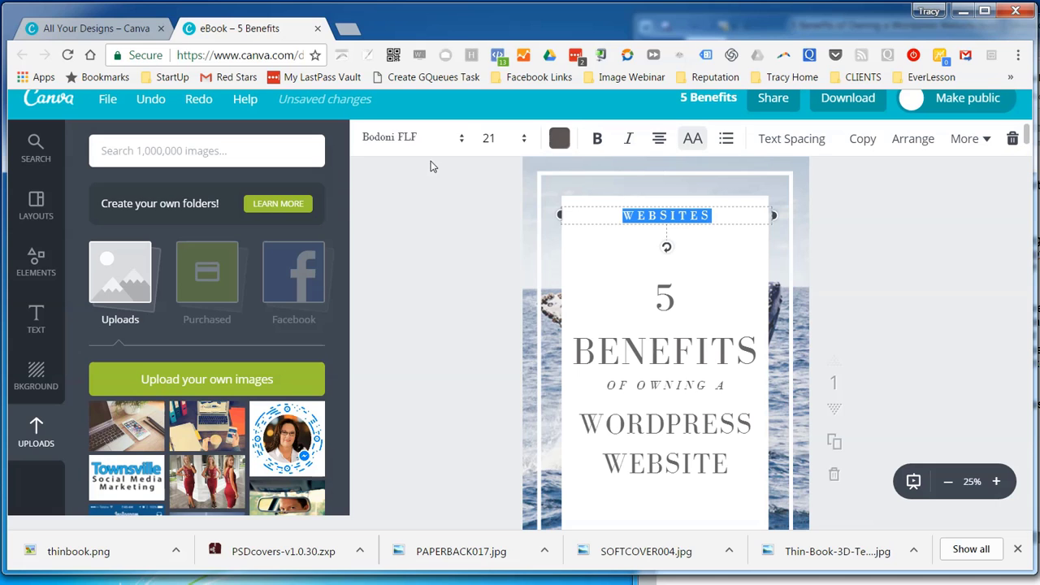
pyautogui.click(403, 137)
pyautogui.scroll(5, 398, 244)
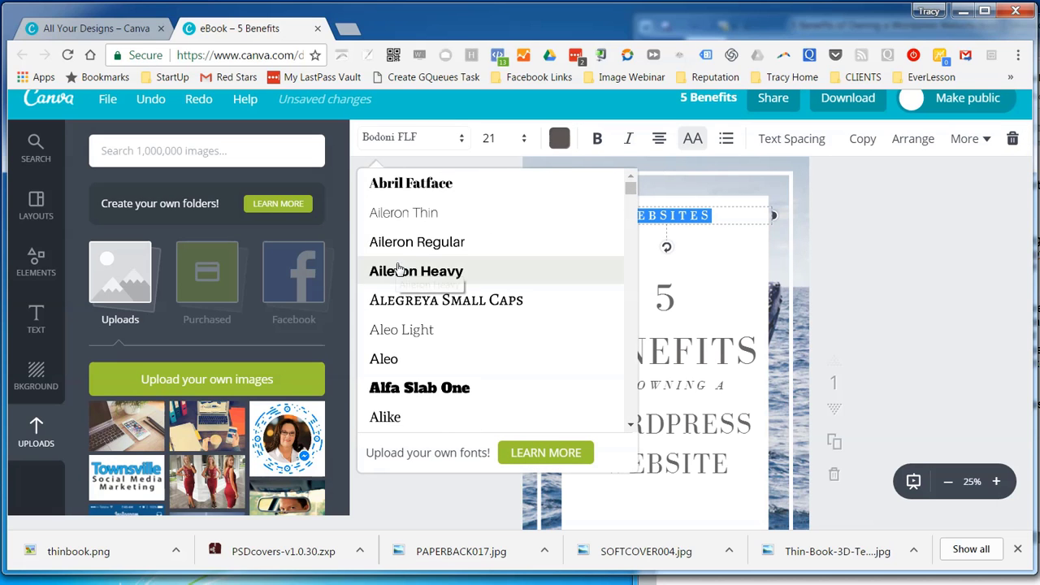
pyautogui.click(397, 243)
# Set the 5 BENEFITS title text to Aileron Regular.
pyautogui.click(664, 309)
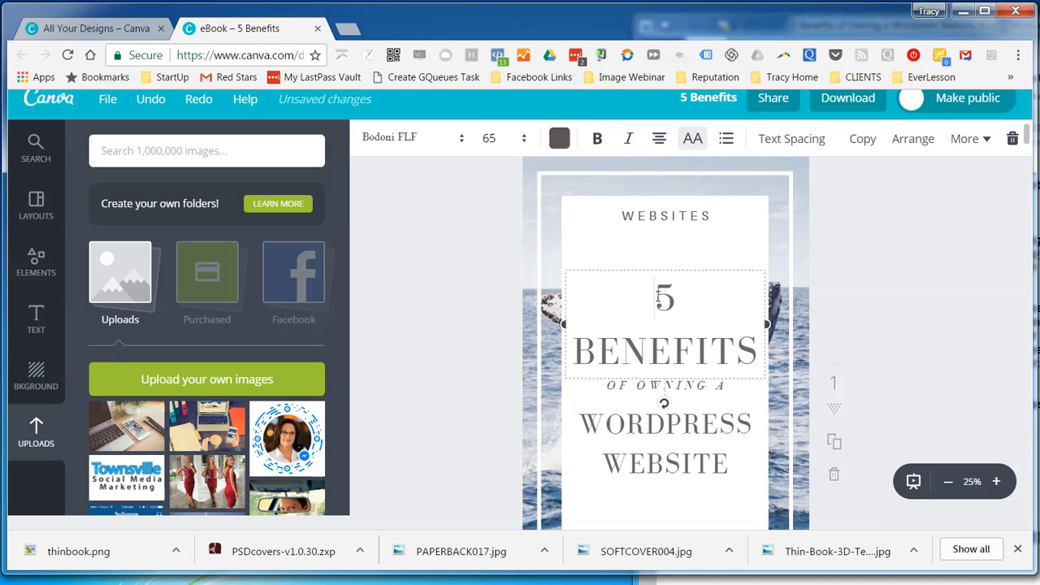
pyautogui.moveTo(658, 298); pyautogui.dragTo(722, 464)
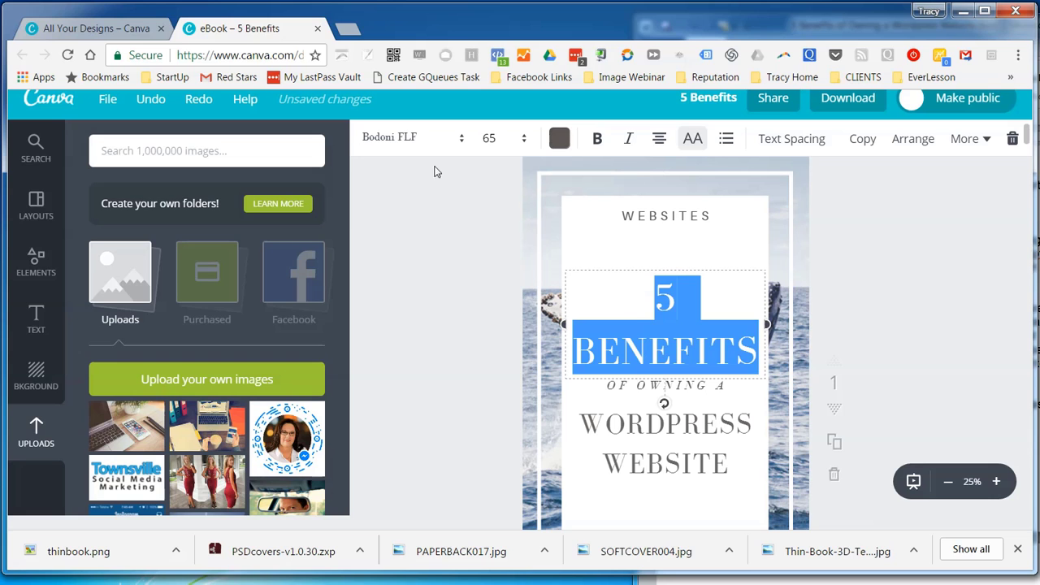
pyautogui.click(408, 140)
pyautogui.scroll(5, 429, 276)
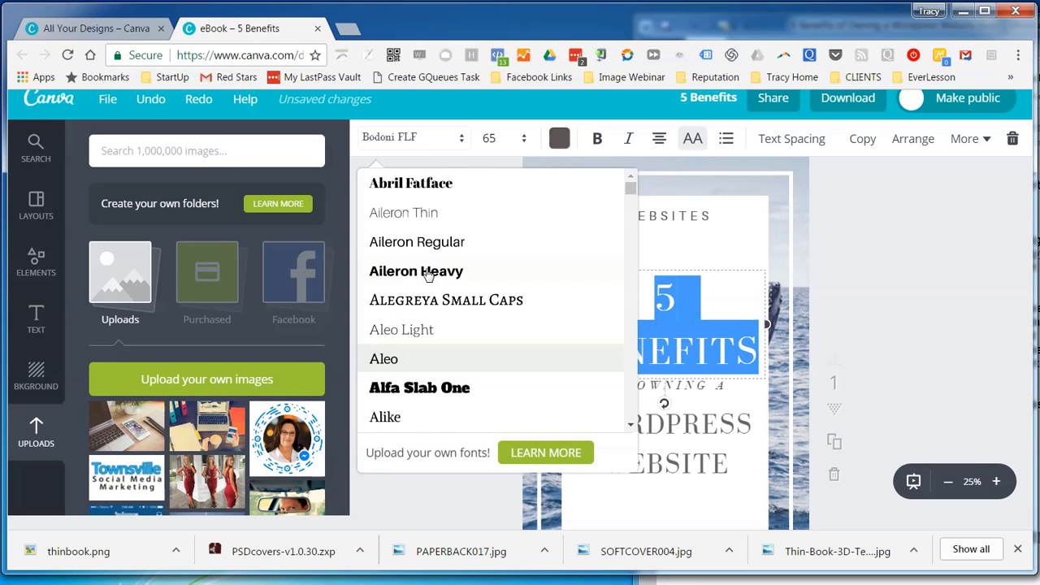
pyautogui.click(429, 241)
# Set the OF OWNING A line to Aileron Regular.
pyautogui.click(580, 425)
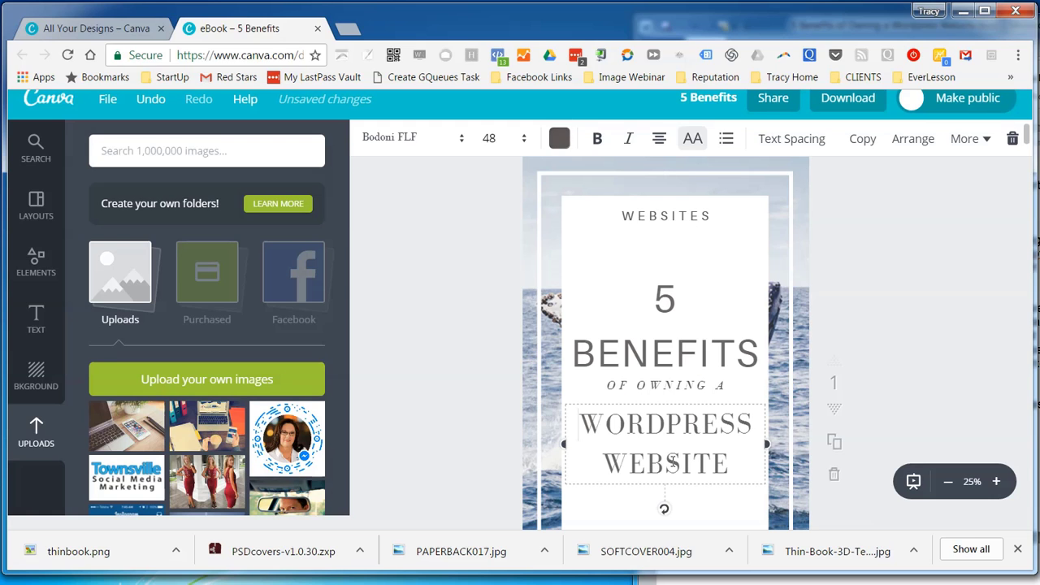
pyautogui.click(725, 385)
pyautogui.moveTo(725, 385); pyautogui.dragTo(581, 377)
pyautogui.click(438, 137)
pyautogui.scroll(2, 407, 216)
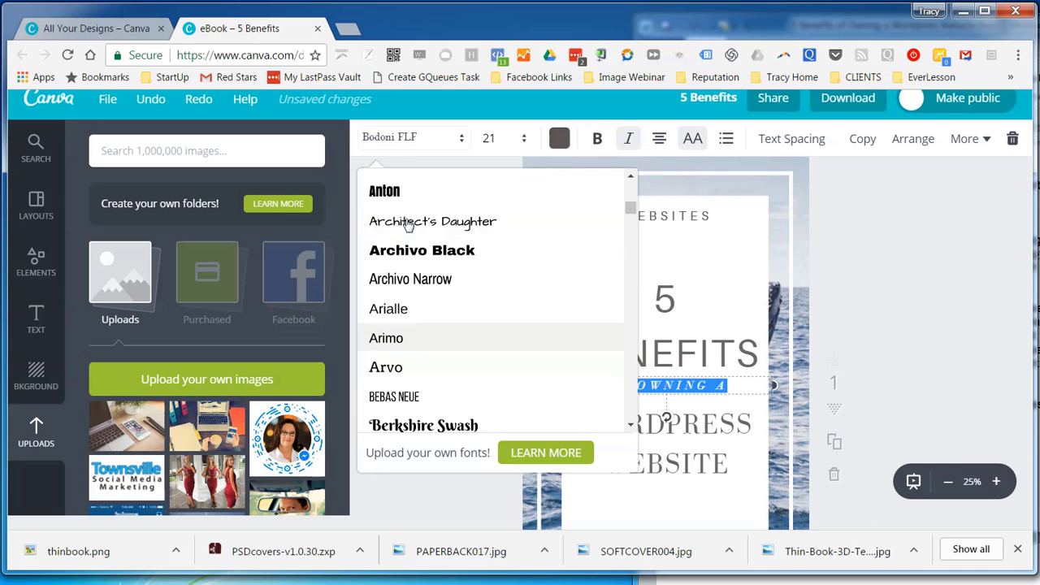
pyautogui.scroll(5, 408, 224)
pyautogui.click(411, 252)
pyautogui.click(647, 460)
# Set the WORDPRESS WEBSITE text to Aileron Regular.
pyautogui.click(576, 419)
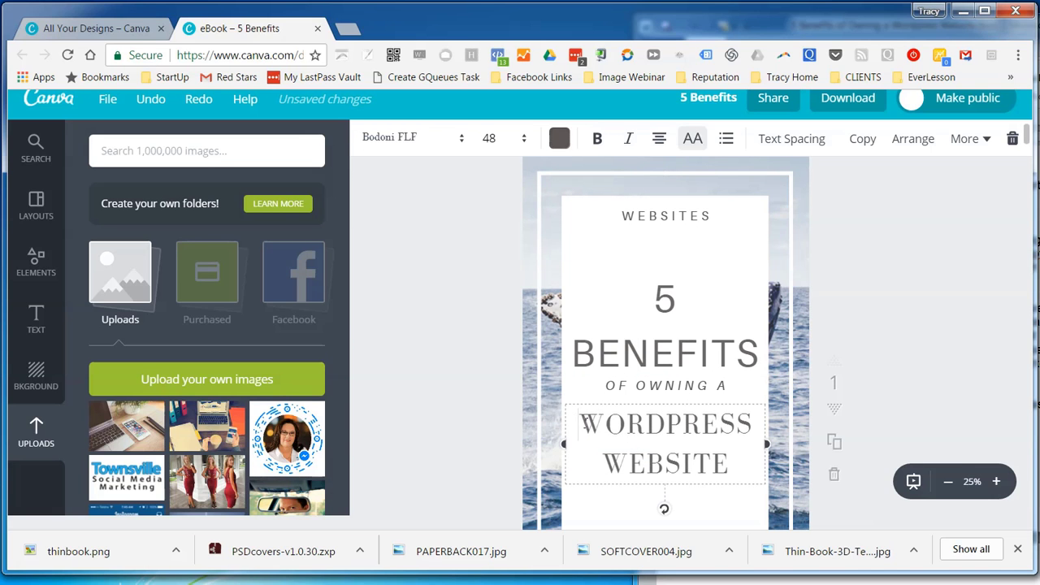
pyautogui.moveTo(581, 422); pyautogui.dragTo(756, 482)
pyautogui.click(408, 146)
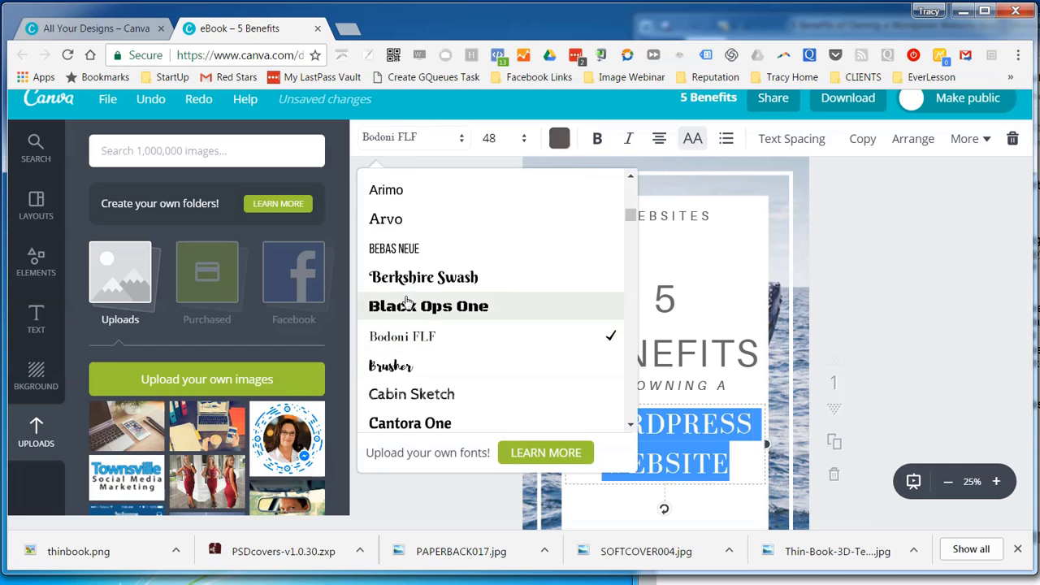
pyautogui.scroll(5, 409, 303)
pyautogui.click(411, 248)
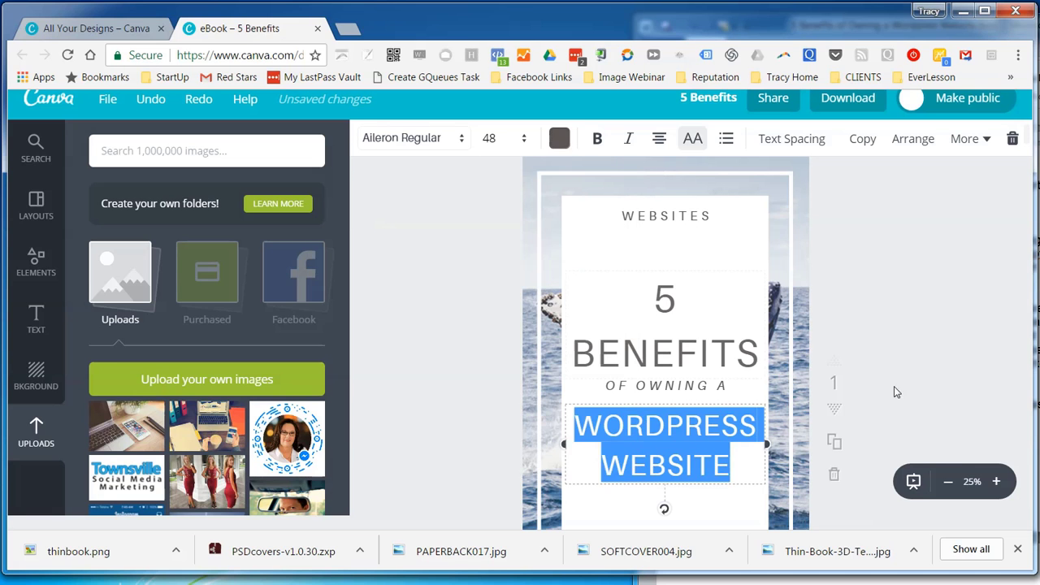
pyautogui.click(904, 348)
# Set the author name line to Aileron Regular.
pyautogui.scroll(-3, 903, 347)
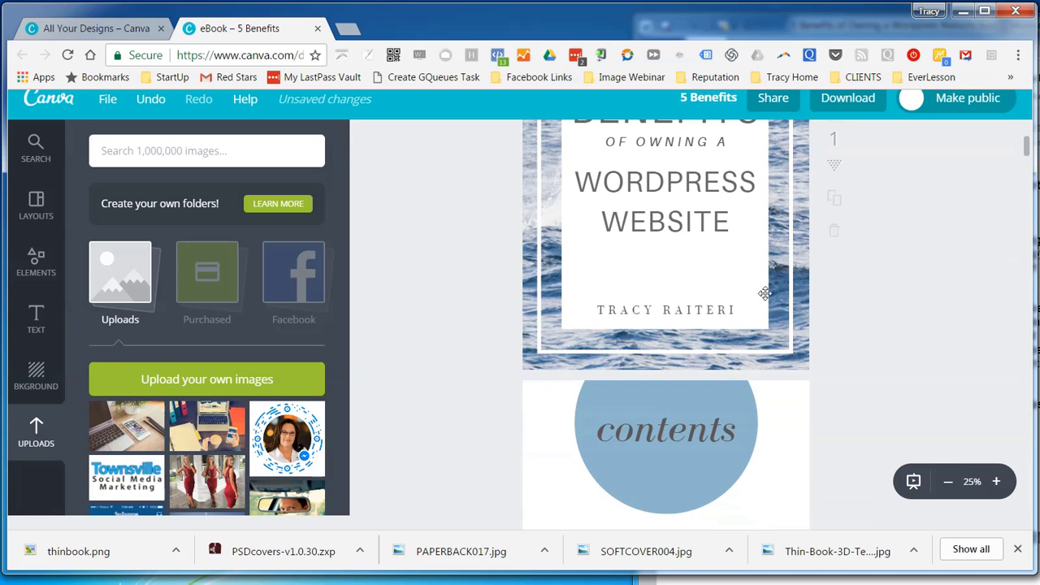
pyautogui.click(687, 305)
pyautogui.moveTo(593, 309); pyautogui.dragTo(749, 316)
pyautogui.click(431, 135)
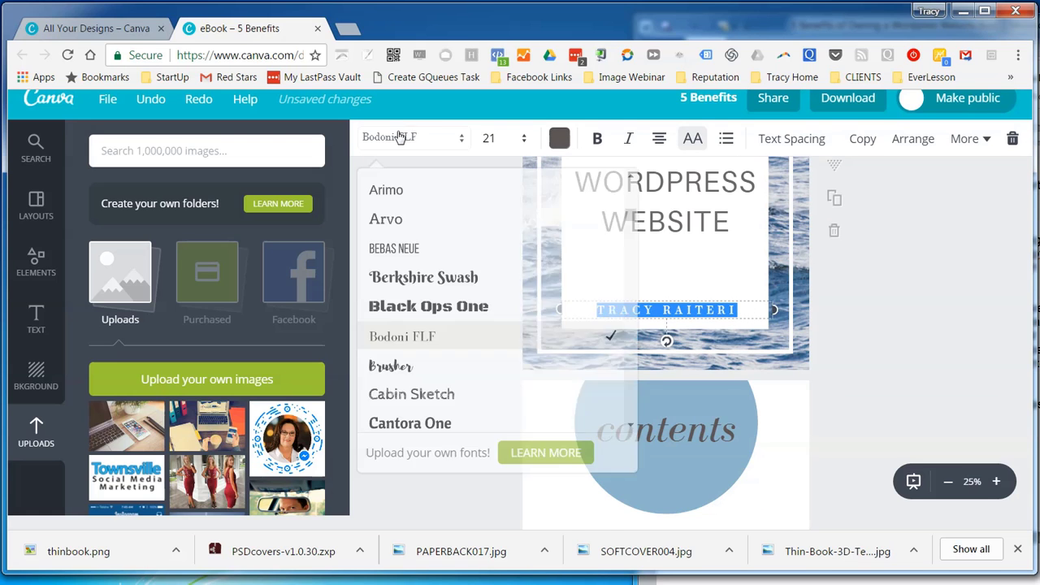
pyautogui.scroll(3, 411, 305)
pyautogui.scroll(4, 413, 239)
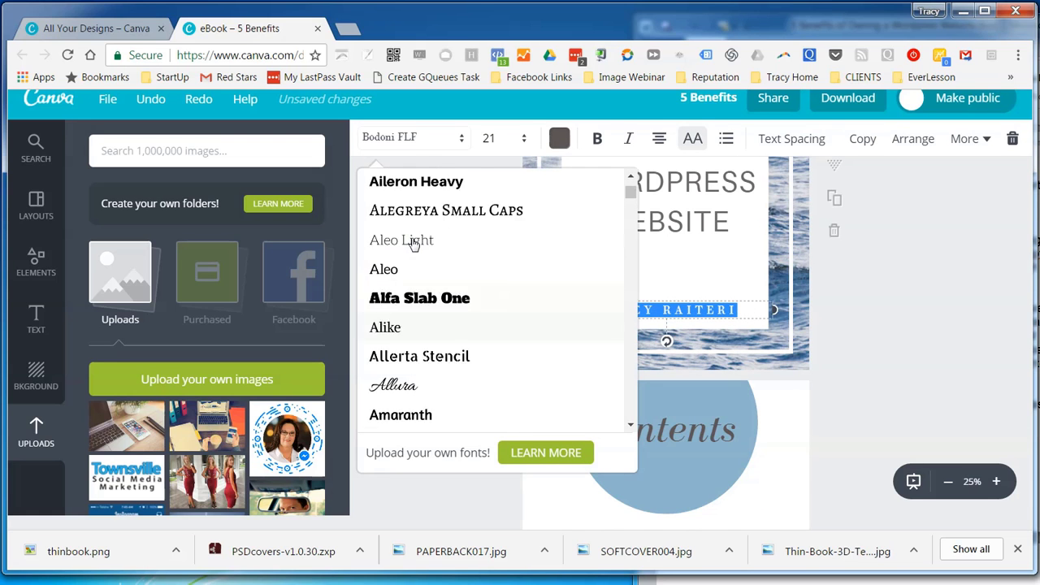
pyautogui.click(413, 239)
pyautogui.click(940, 340)
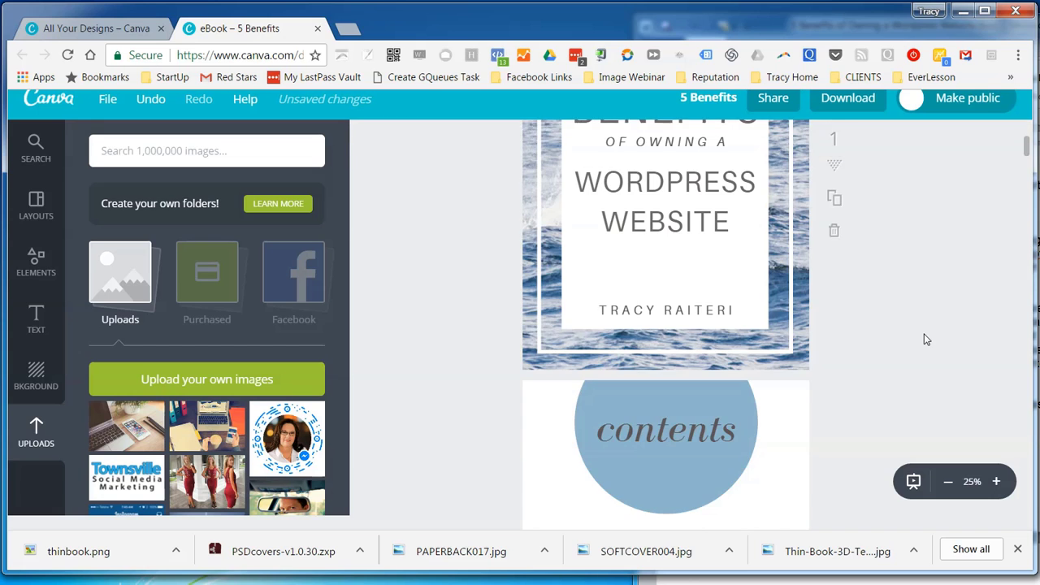
pyautogui.scroll(2, 940, 340)
pyautogui.scroll(-4, 924, 339)
pyautogui.scroll(-3, 924, 334)
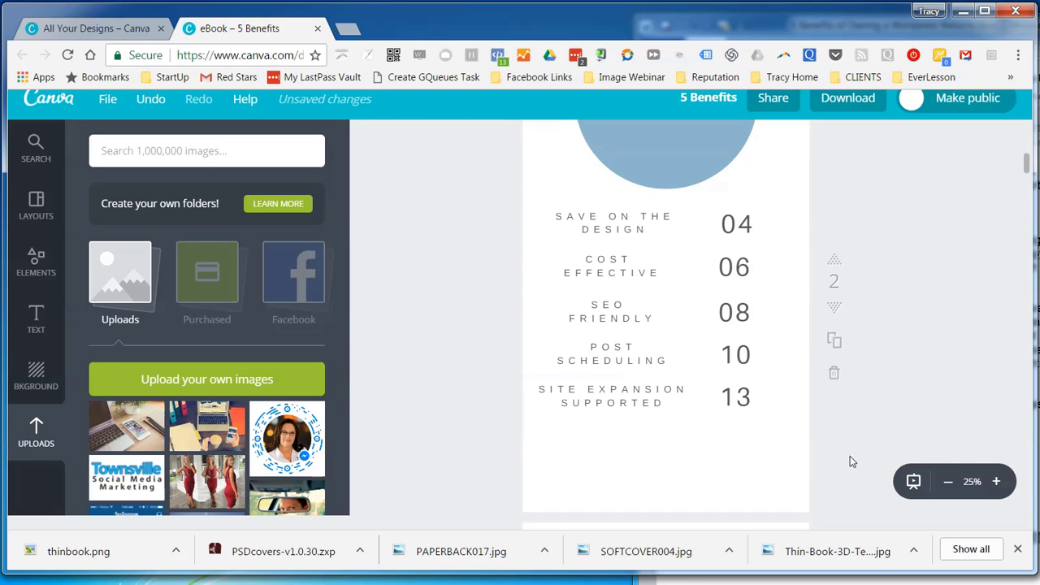
# Nudge the whole page 2 contents list slightly downward.
pyautogui.moveTo(471, 209); pyautogui.dragTo(800, 429)
pyautogui.press('Down')
pyautogui.press('Down')
pyautogui.press('Down')
pyautogui.press('Down')
pyautogui.press('Down')
pyautogui.press('Down')
pyautogui.press('Down')
pyautogui.press('Down')
pyautogui.press('Down')
pyautogui.press('Down')
pyautogui.press('Down')
pyautogui.press('Down')
pyautogui.press('Down')
pyautogui.press('Down')
pyautogui.press('Down')
pyautogui.press('Down')
pyautogui.press('Down')
pyautogui.press('Down')
pyautogui.press('Down')
pyautogui.press('Down')
pyautogui.press('Down')
pyautogui.press('Down')
pyautogui.press('Down')
pyautogui.press('Down')
pyautogui.press('Down')
pyautogui.press('Down')
pyautogui.press('Down')
pyautogui.press('Down')
pyautogui.press('Down')
pyautogui.press('Down')
pyautogui.press('Down')
pyautogui.press('Down')
pyautogui.press('Down')
pyautogui.press('Down')
pyautogui.press('Down')
pyautogui.press('Down')
pyautogui.press('Down')
pyautogui.press('Down')
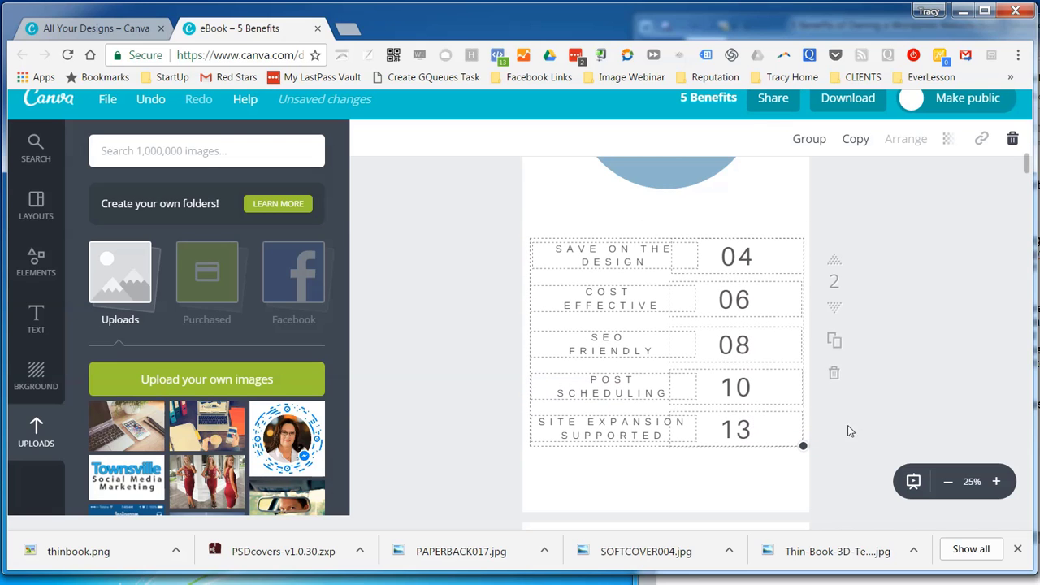
pyautogui.click(941, 378)
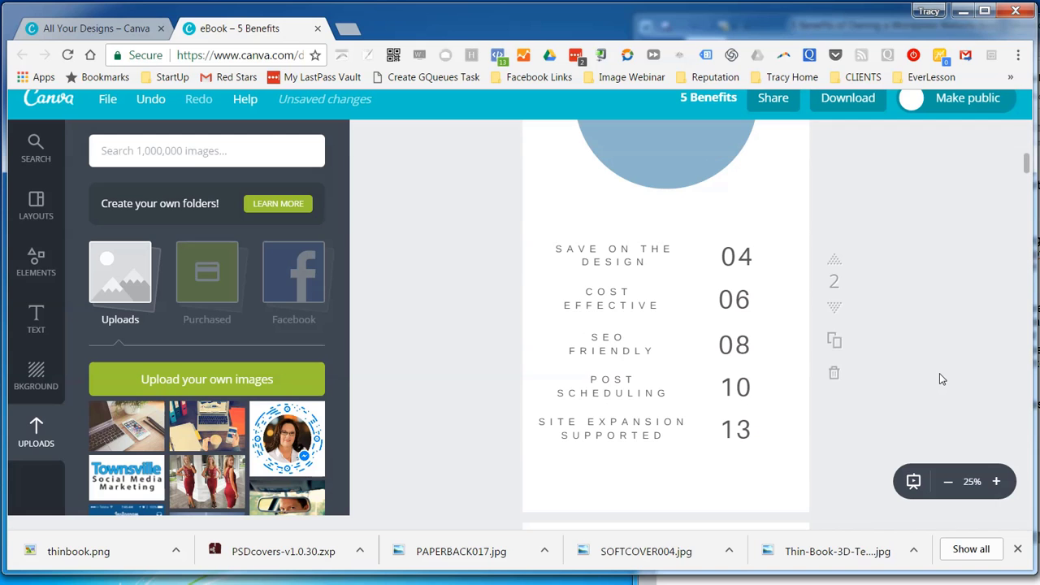
# Scroll through the eBook's 16 pages to review them.
pyautogui.scroll(-5, 941, 376)
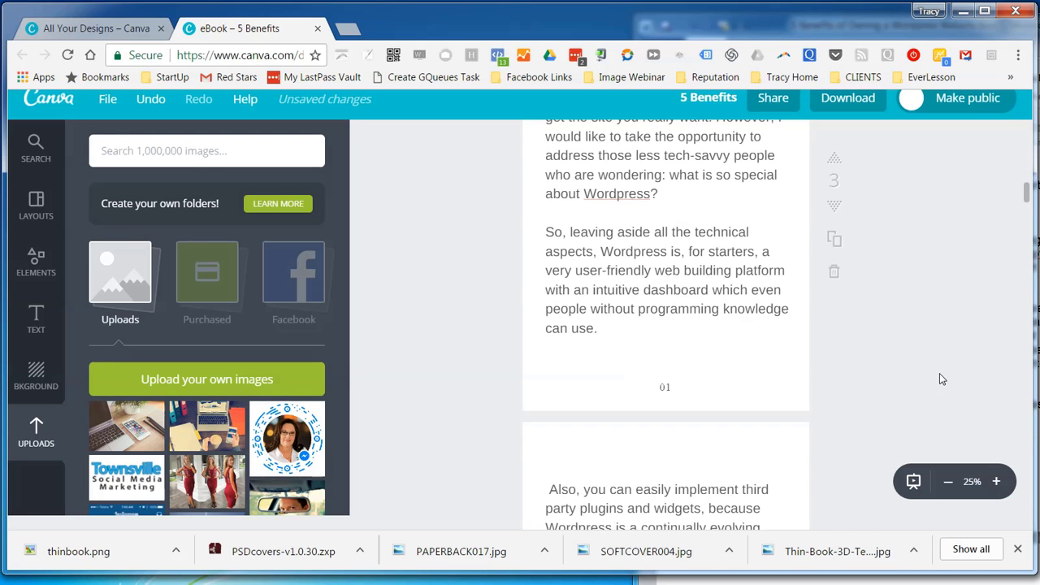
pyautogui.scroll(-10, 940, 379)
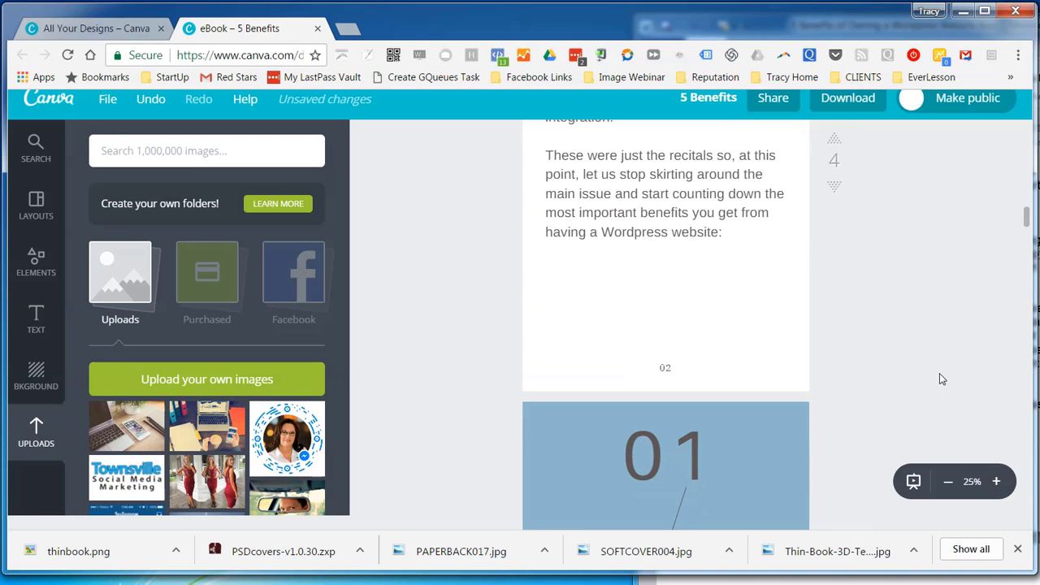
pyautogui.scroll(-10, 942, 379)
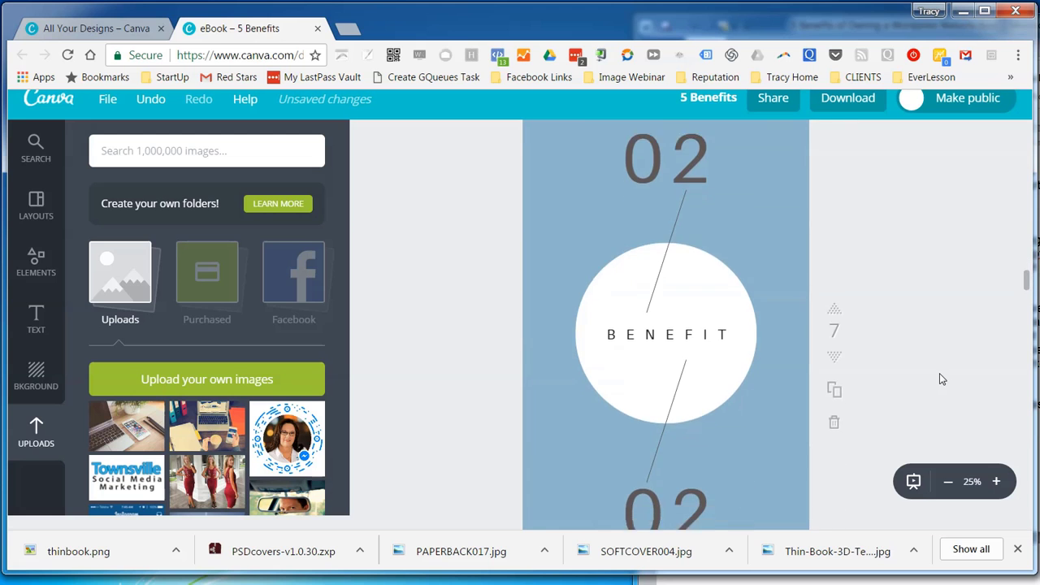
pyautogui.scroll(-15, 941, 379)
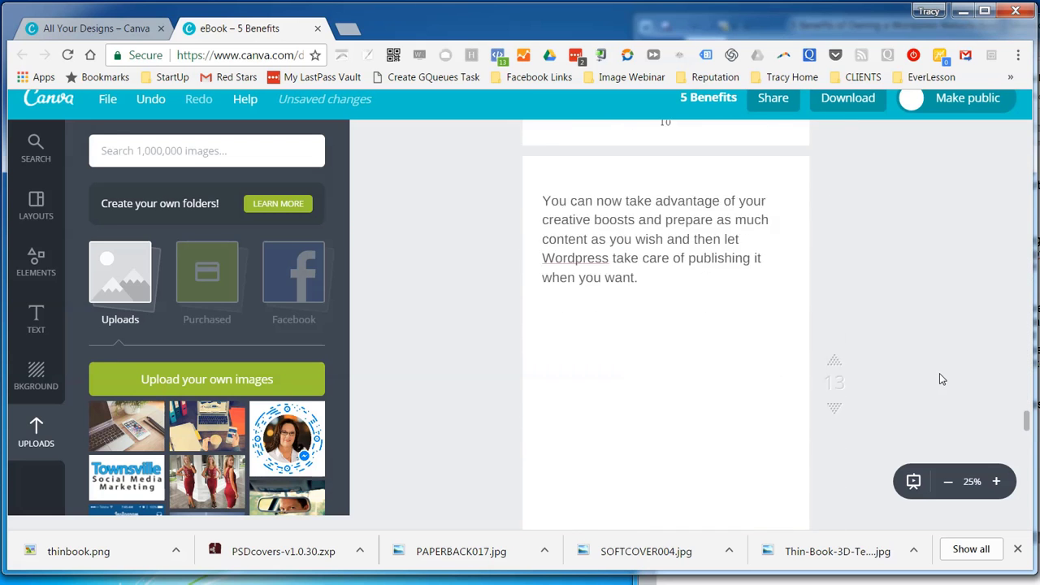
pyautogui.scroll(-5, 941, 378)
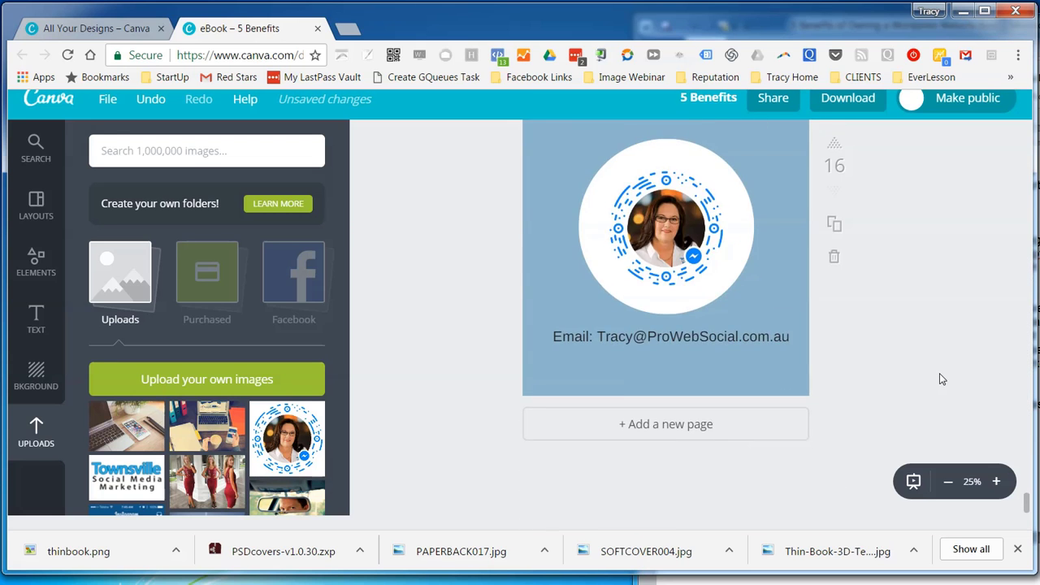
pyautogui.scroll(20, 941, 378)
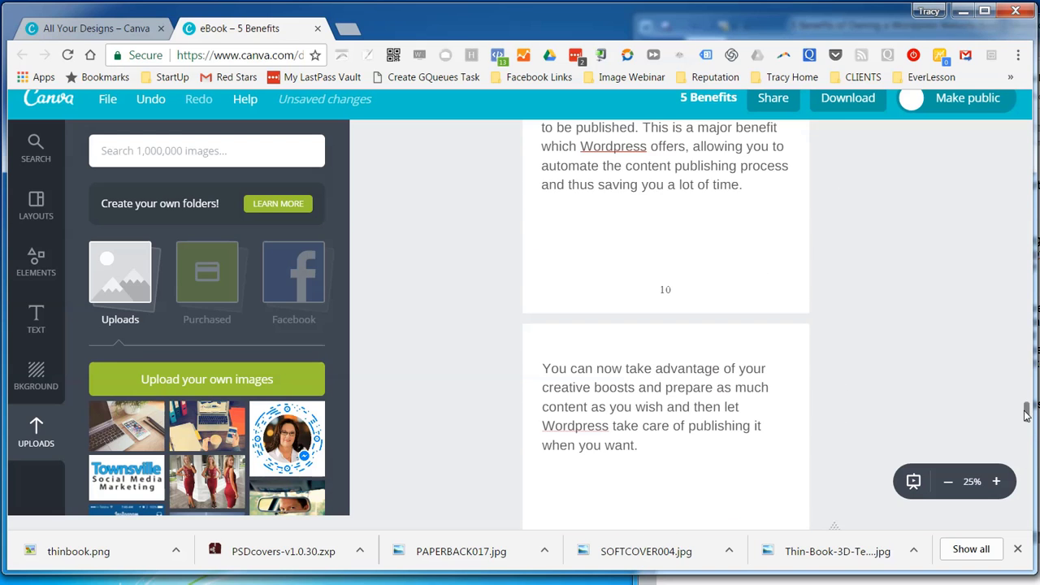
# Download the eBook as PDF Standard, saved as 5 Benefits.pdf in AA Temp.
pyautogui.moveTo(1027, 411); pyautogui.dragTo(1026, 132)
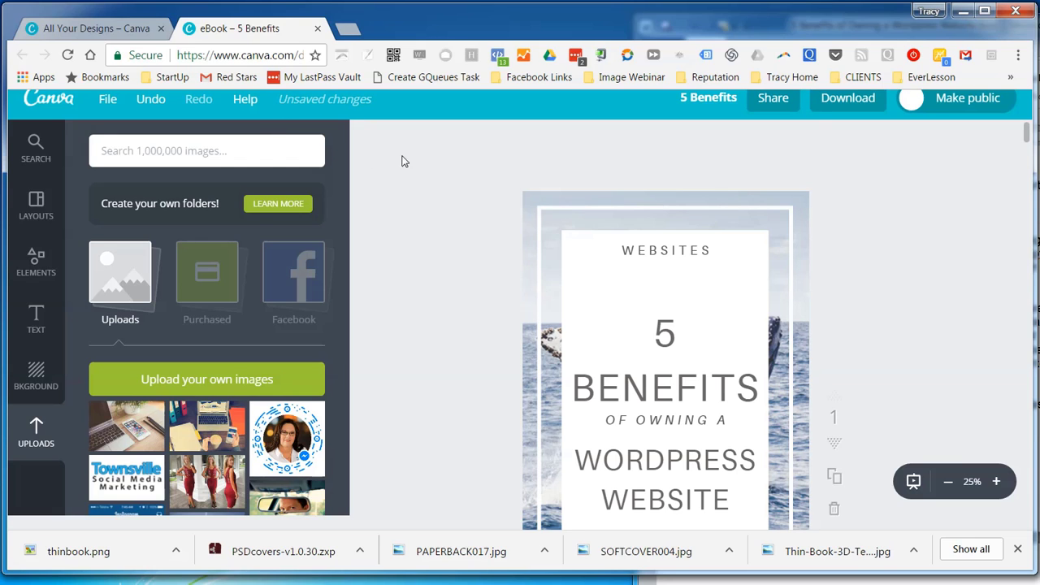
pyautogui.click(848, 99)
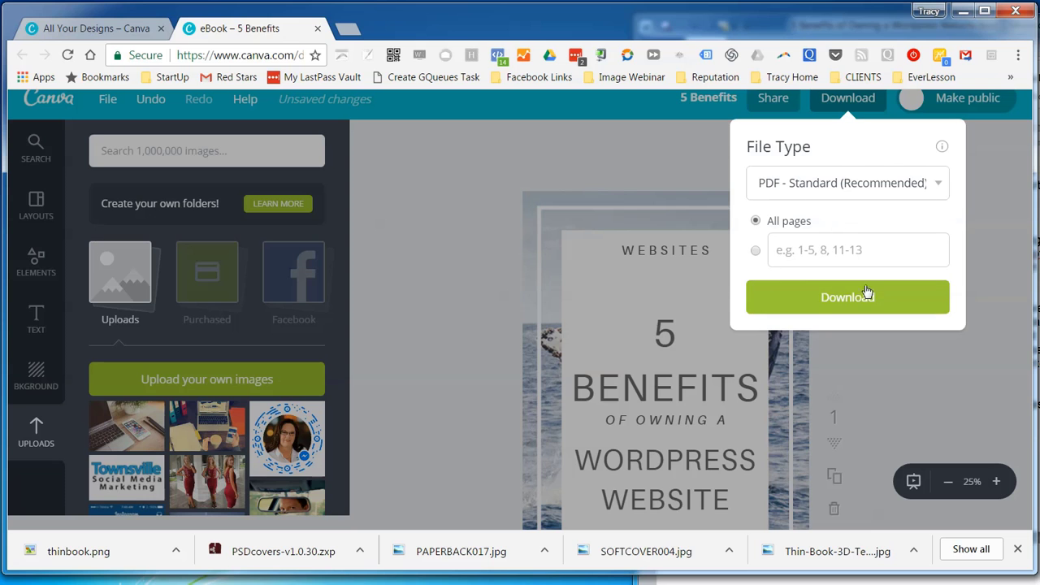
pyautogui.click(845, 299)
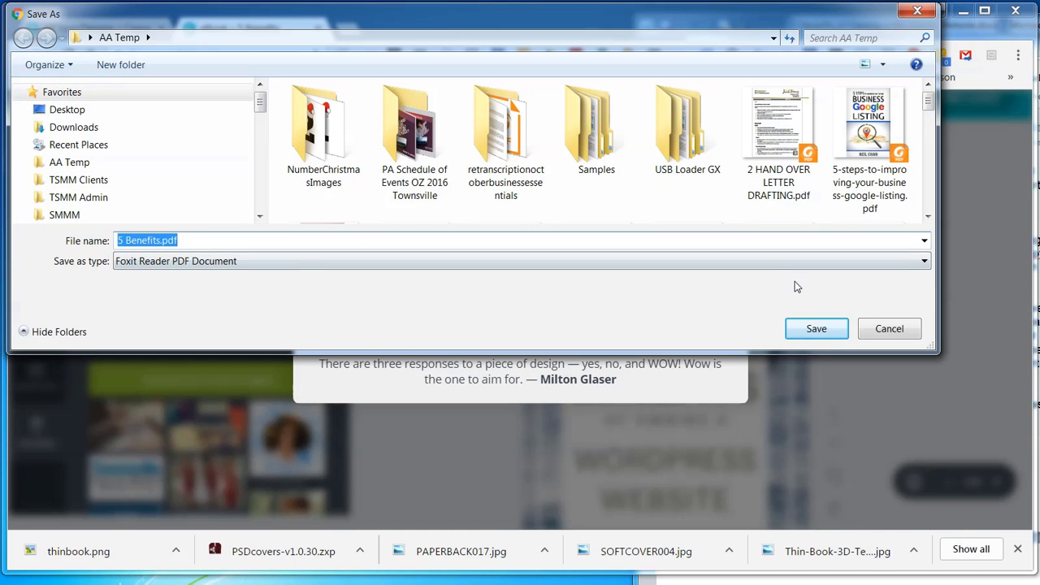
pyautogui.click(817, 329)
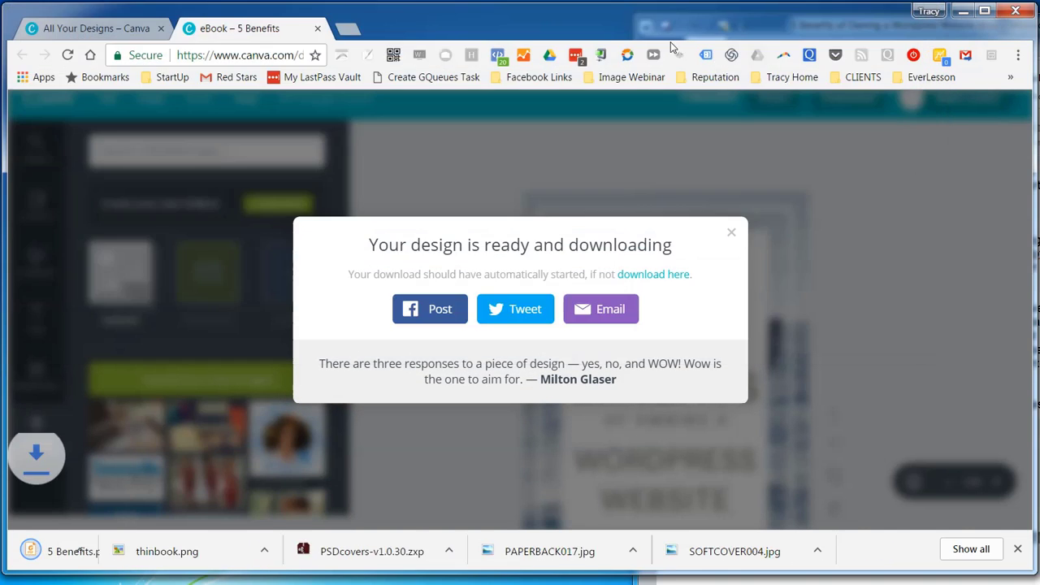
pyautogui.click(731, 236)
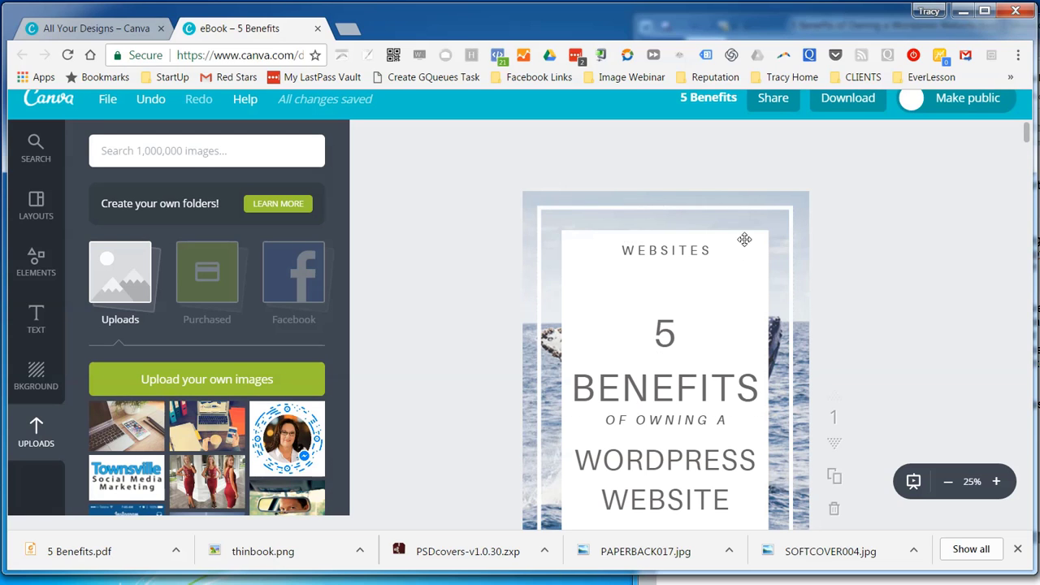
# Download page 1 only as a JPG, saved as 5 Benefits.jpg in AA Temp.
pyautogui.scroll(-3, 920, 266)
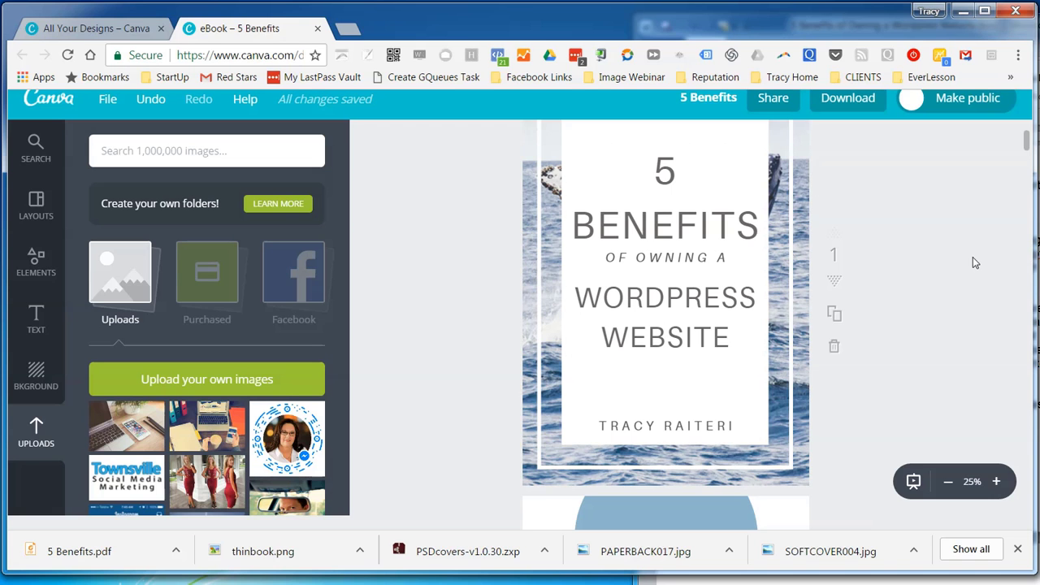
pyautogui.scroll(3, 975, 262)
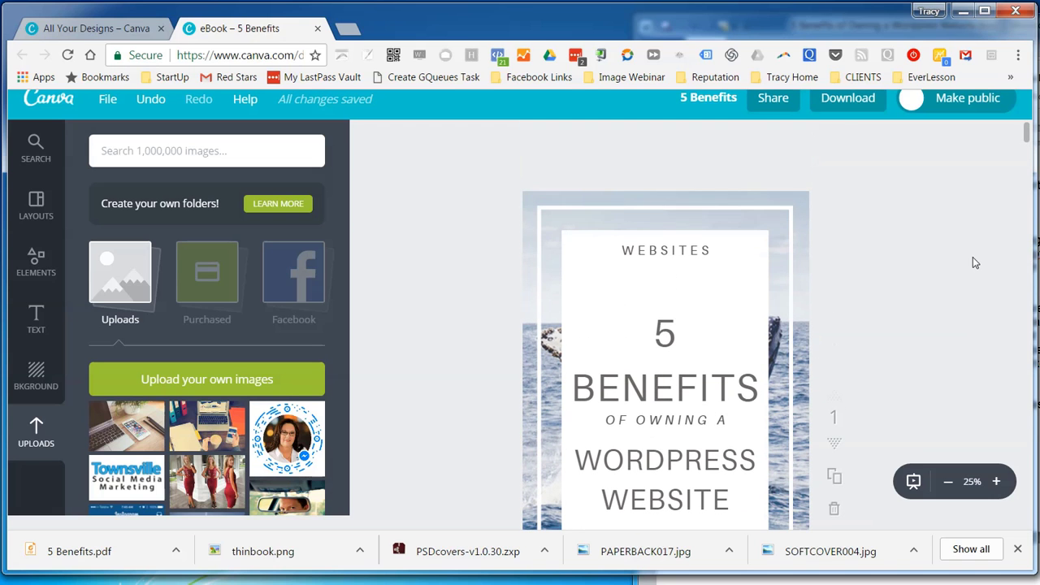
pyautogui.click(848, 98)
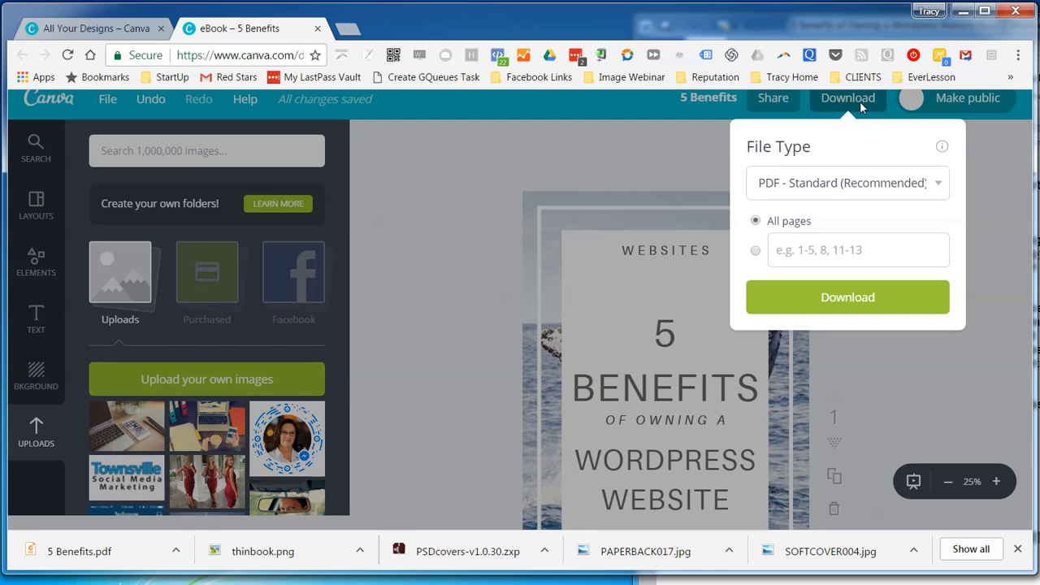
pyautogui.click(853, 184)
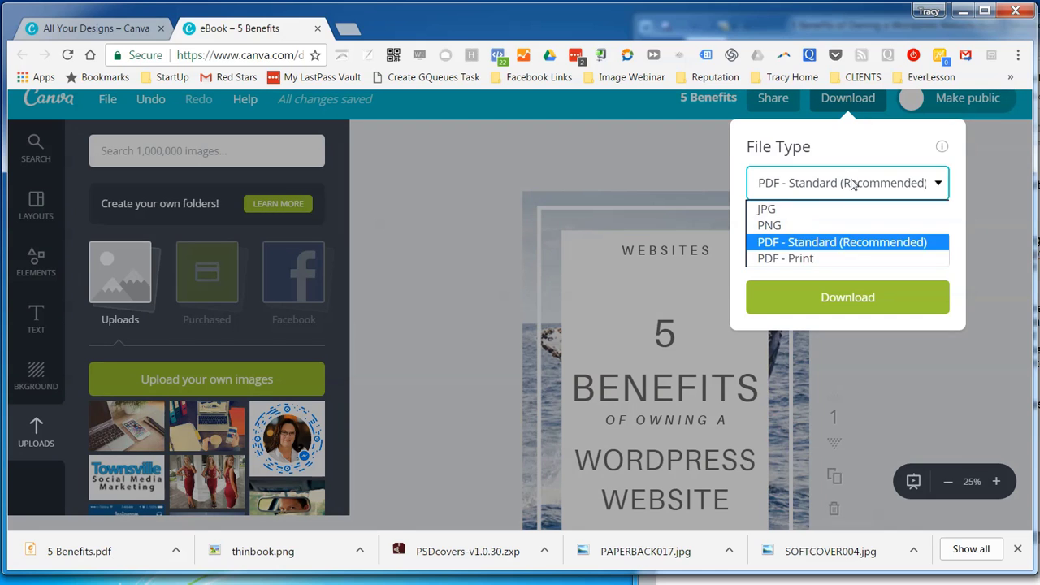
pyautogui.click(788, 213)
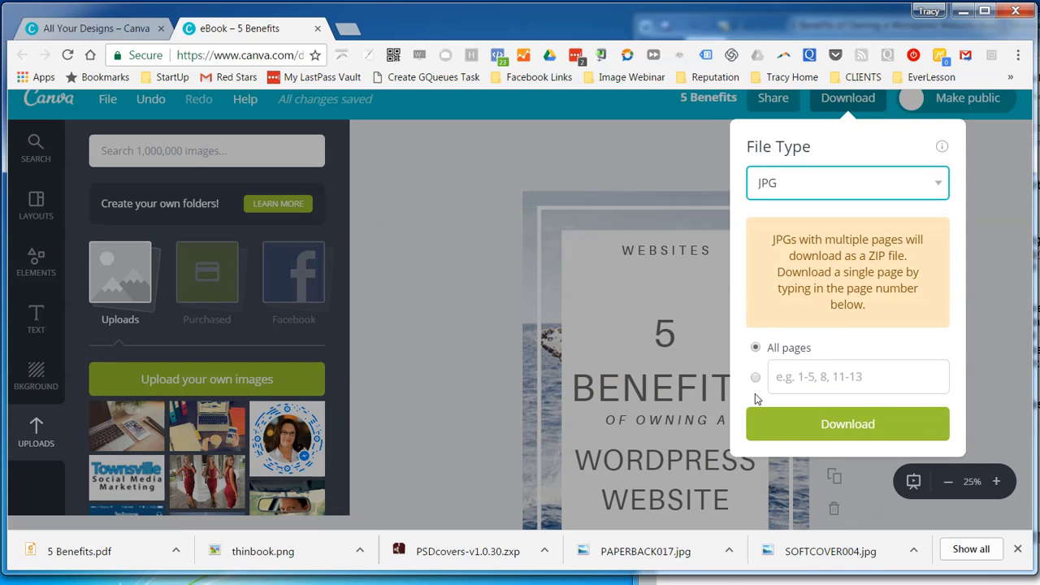
pyautogui.click(777, 377)
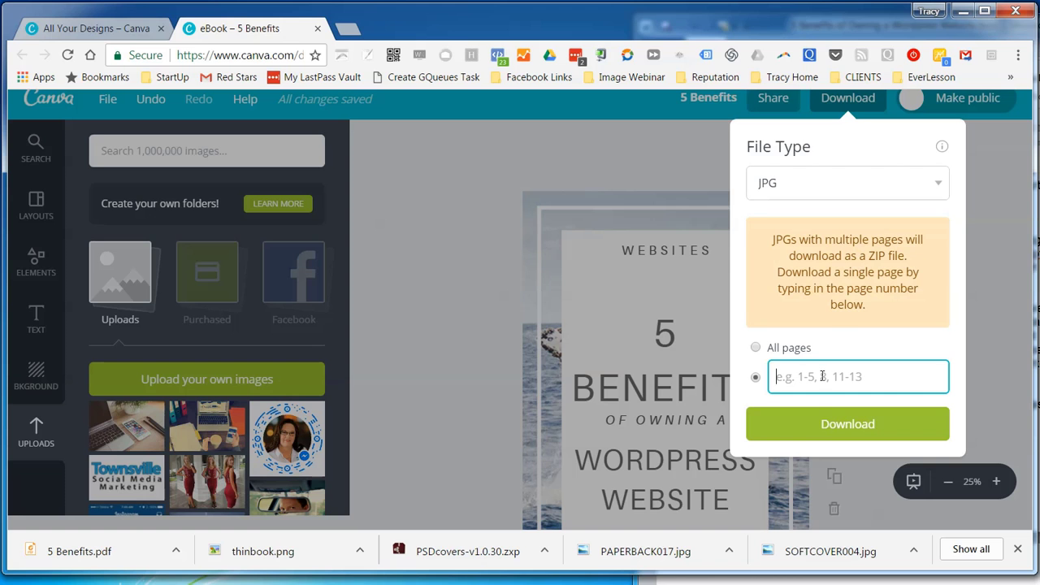
pyautogui.write('1')
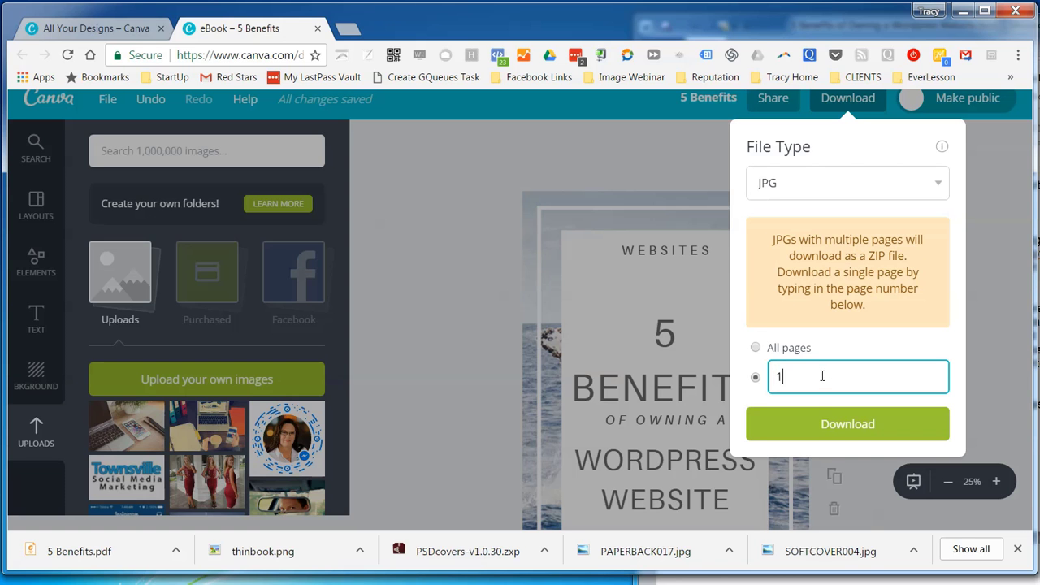
pyautogui.click(841, 423)
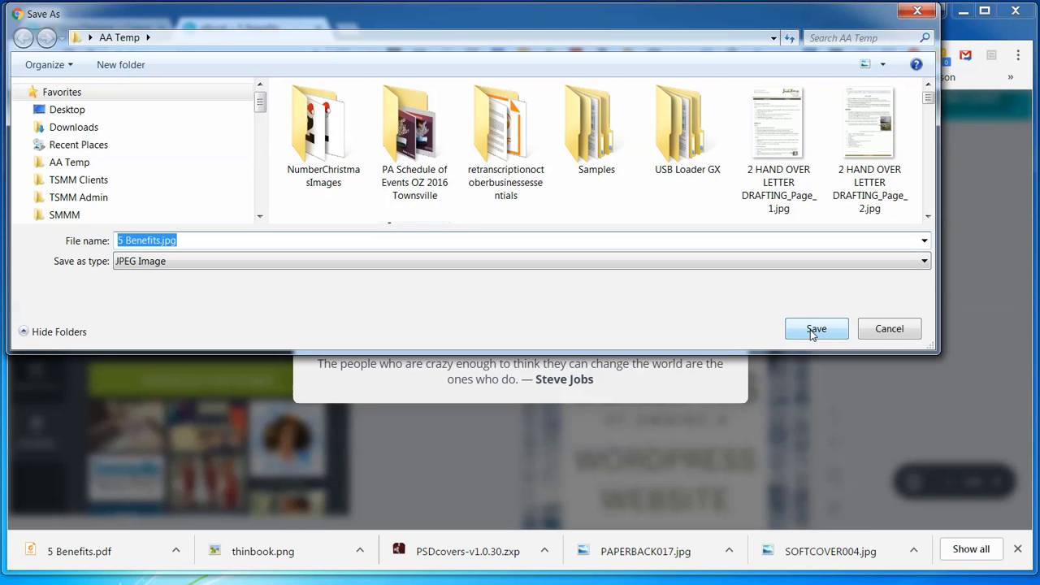
pyautogui.click(812, 330)
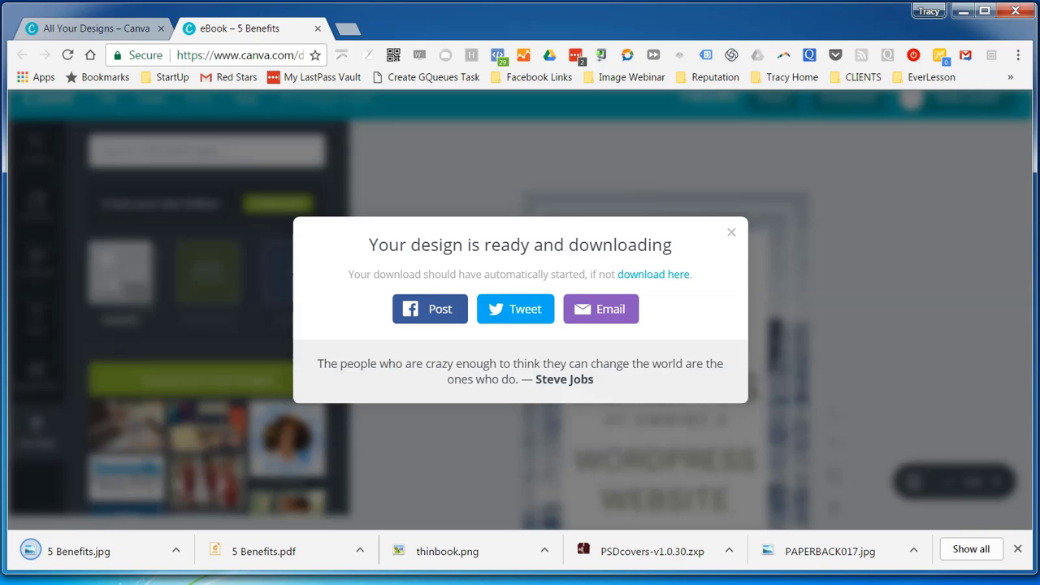
# Move the Pixlr Editor window over Canva and select its page address.
pyautogui.moveTo(1039, 13); pyautogui.dragTo(576, 27)
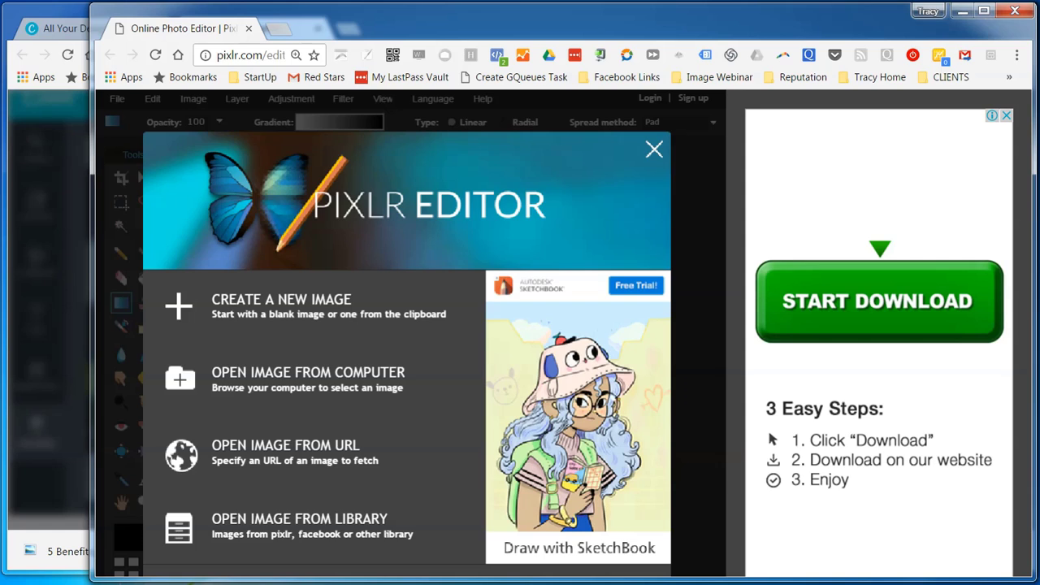
pyautogui.click(258, 55)
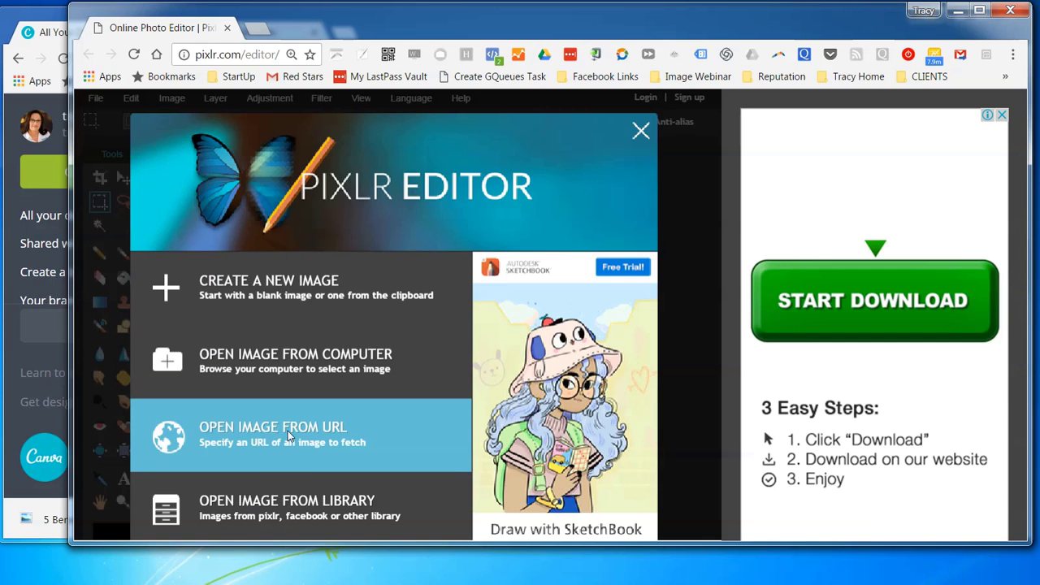
# Open the blank book mockup from the URL bit.ly/ebookblank.
pyautogui.click(254, 429)
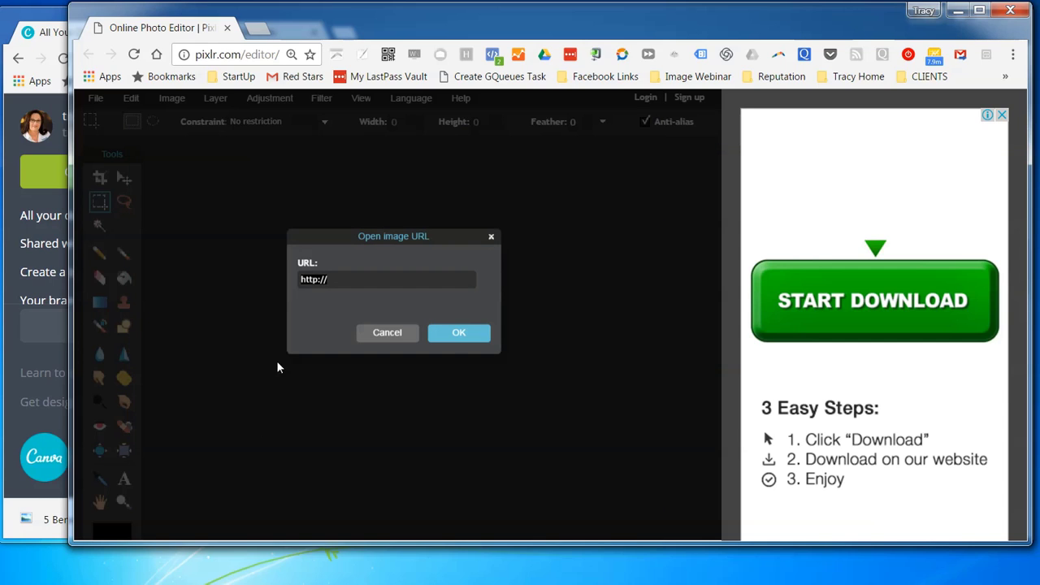
pyautogui.doubleClick(341, 280)
pyautogui.rightClick(312, 277)
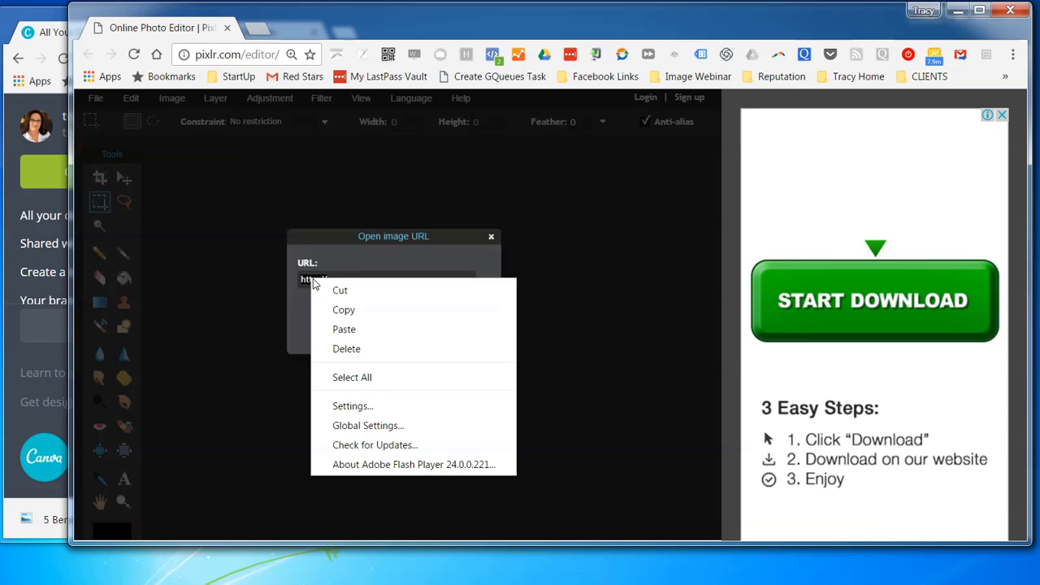
pyautogui.click(361, 327)
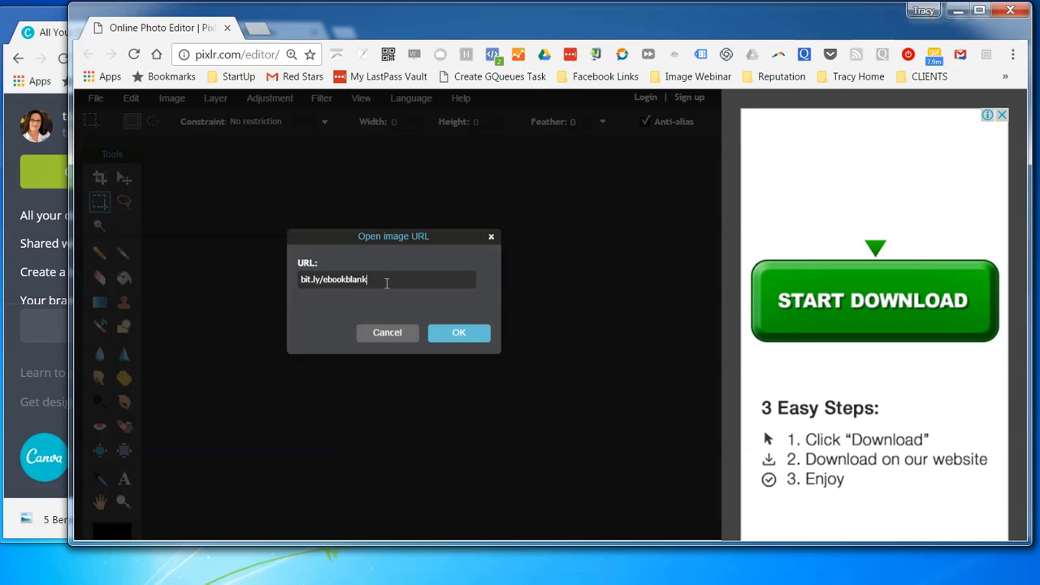
pyautogui.click(458, 335)
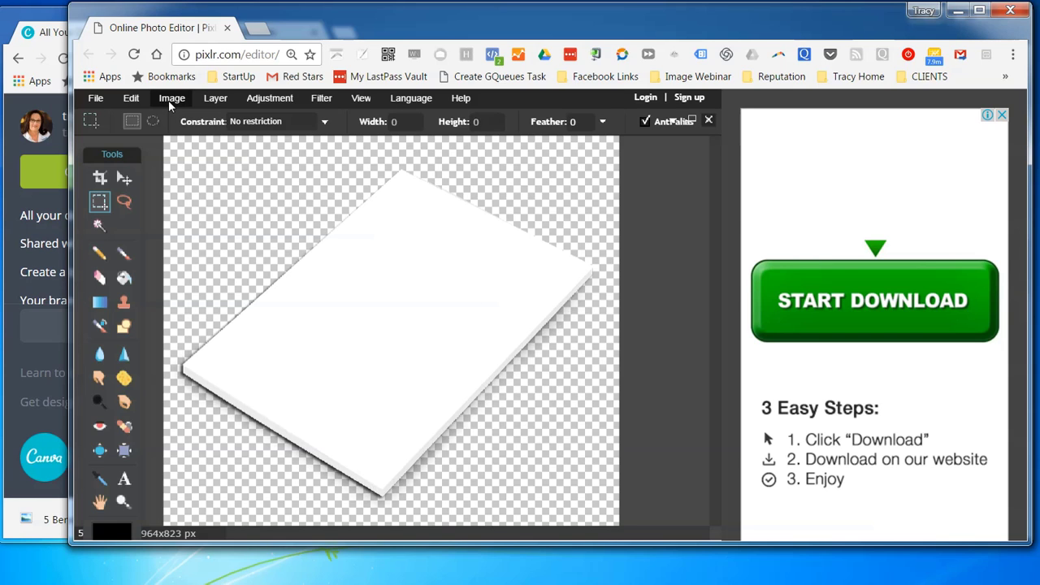
# Add 5 Benefits.jpg from AA Temp as a new layer over the mockup.
pyautogui.click(170, 100)
pyautogui.moveTo(212, 99)
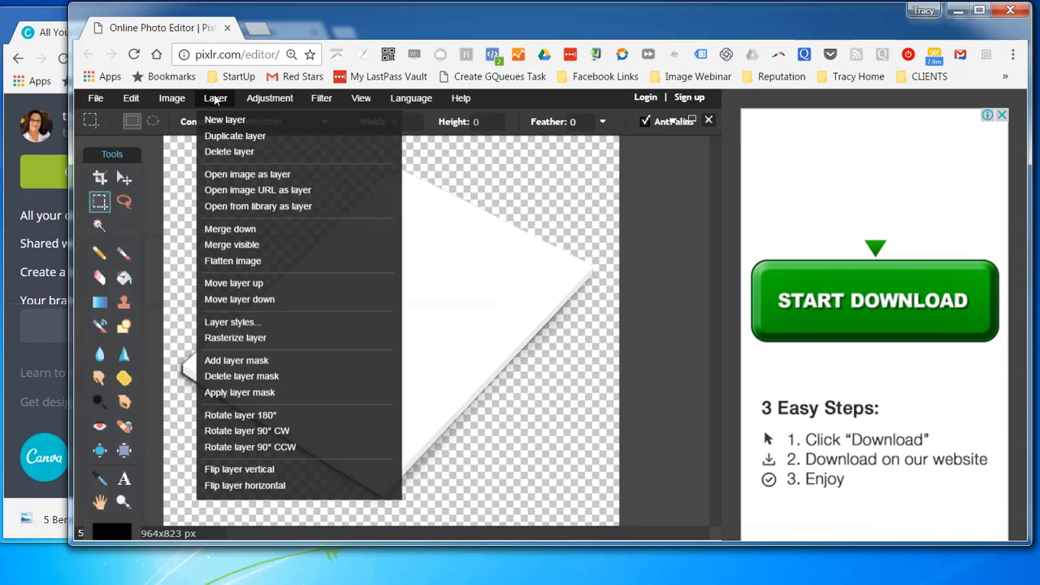
pyautogui.click(238, 177)
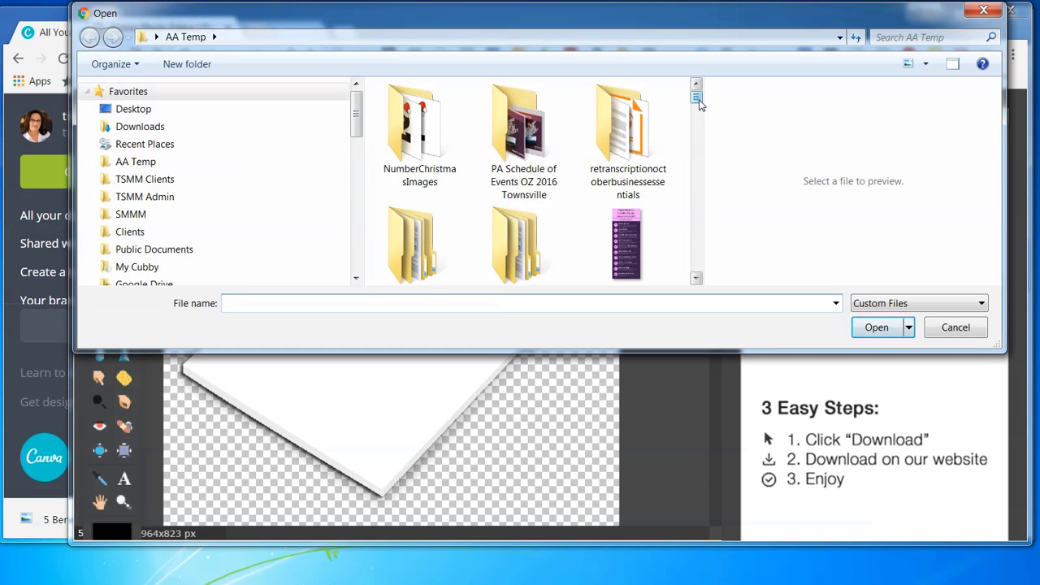
pyautogui.moveTo(697, 97); pyautogui.dragTo(696, 108)
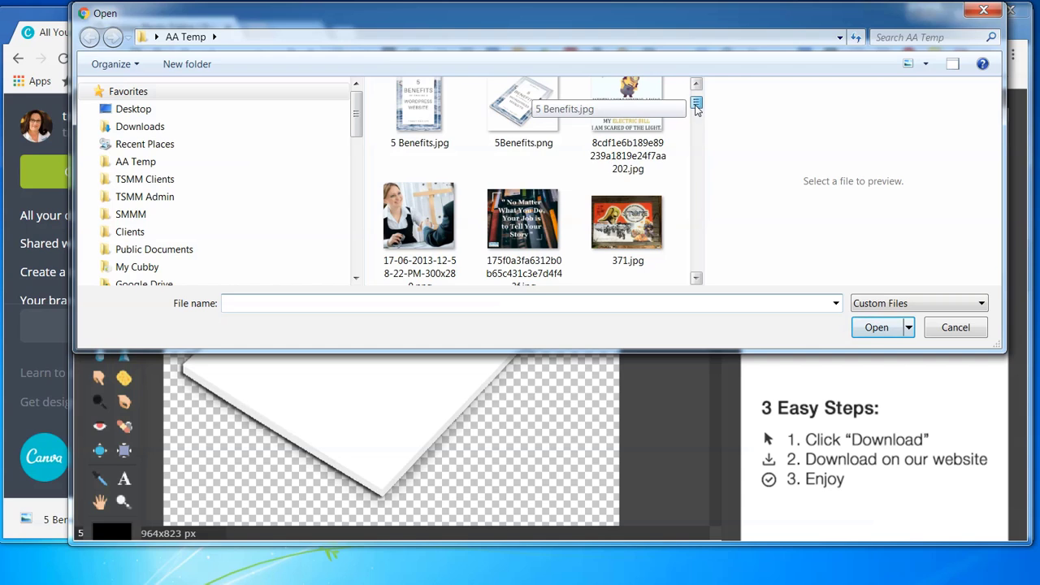
pyautogui.click(421, 138)
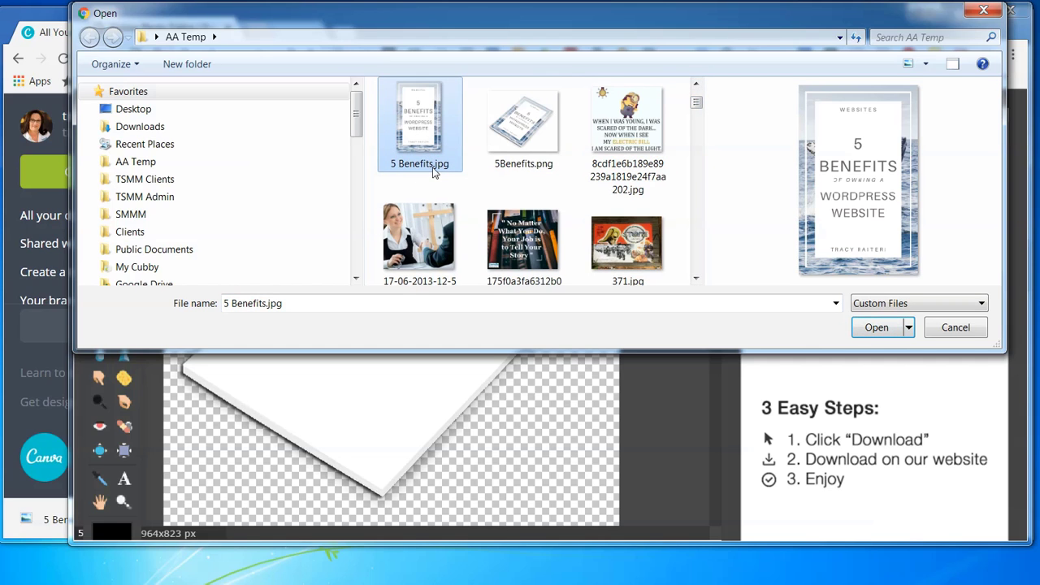
pyautogui.click(876, 327)
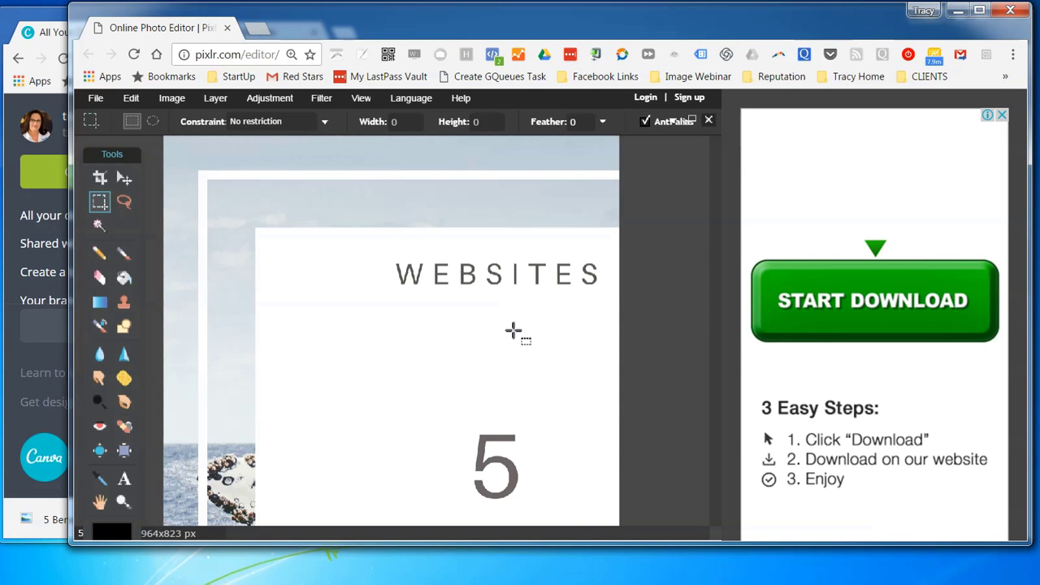
# Try a free transform on the cover layer, then discard it.
pyautogui.click(134, 98)
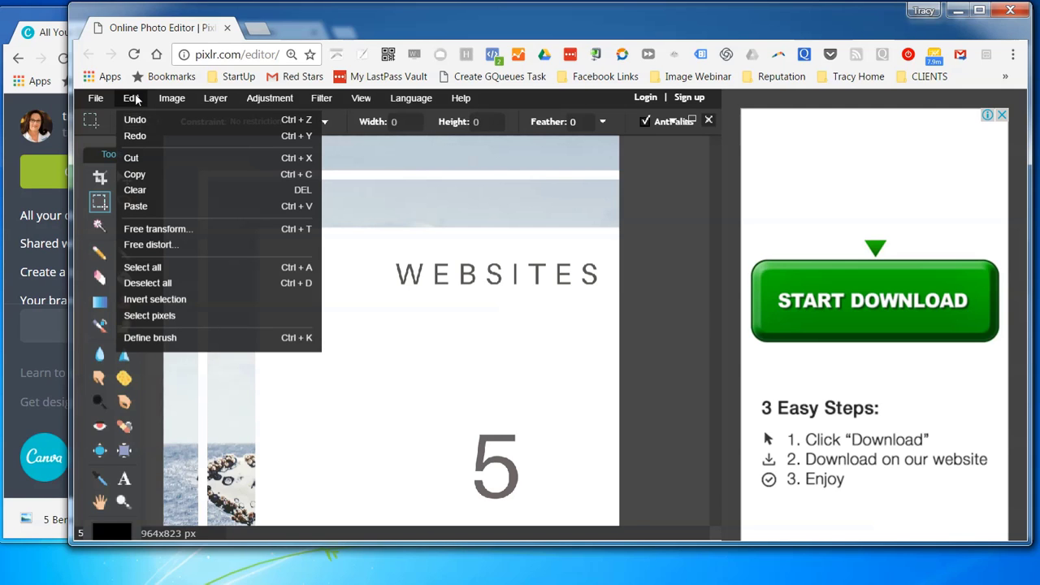
pyautogui.click(156, 229)
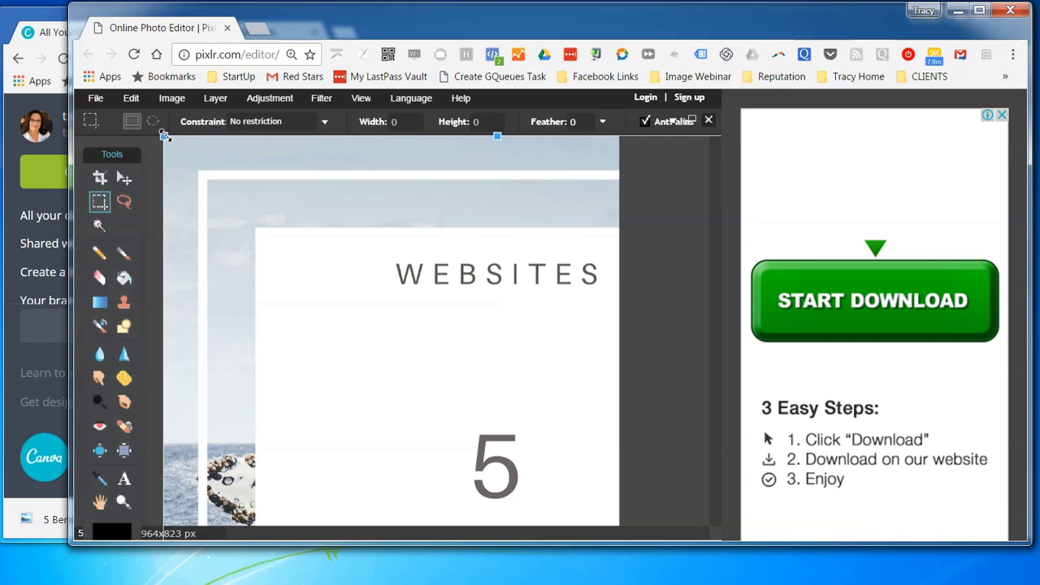
pyautogui.moveTo(164, 136)
pyautogui.mouseDown()
pyautogui.moveTo(186, 176)
pyautogui.moveTo(239, 178)
pyautogui.moveTo(357, 290)
pyautogui.moveTo(336, 265)
pyautogui.moveTo(205, 160)
pyautogui.moveTo(371, 325)
pyautogui.moveTo(184, 137)
pyautogui.mouseUp()
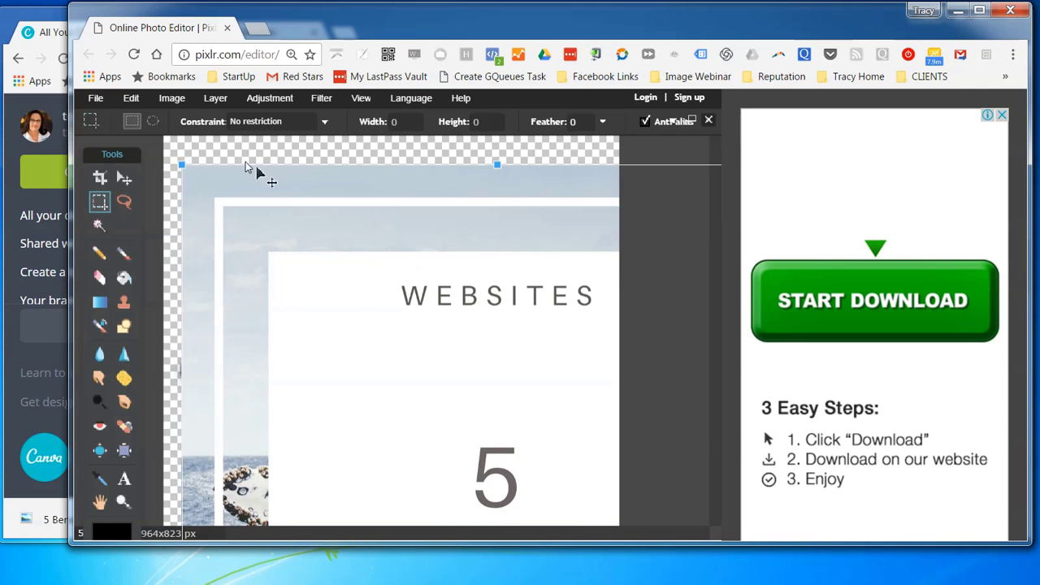
pyautogui.moveTo(181, 165)
pyautogui.mouseDown()
pyautogui.moveTo(204, 177)
pyautogui.moveTo(220, 241)
pyautogui.moveTo(204, 324)
pyautogui.moveTo(380, 180)
pyautogui.moveTo(441, 253)
pyautogui.moveTo(271, 172)
pyautogui.moveTo(198, 171)
pyautogui.moveTo(196, 161)
pyautogui.mouseUp()
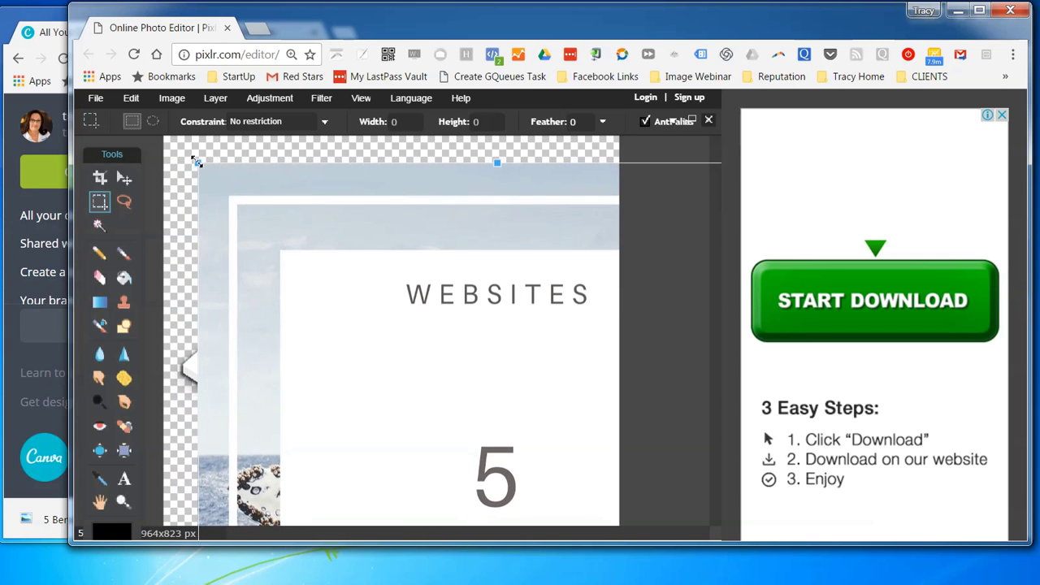
pyautogui.click(130, 99)
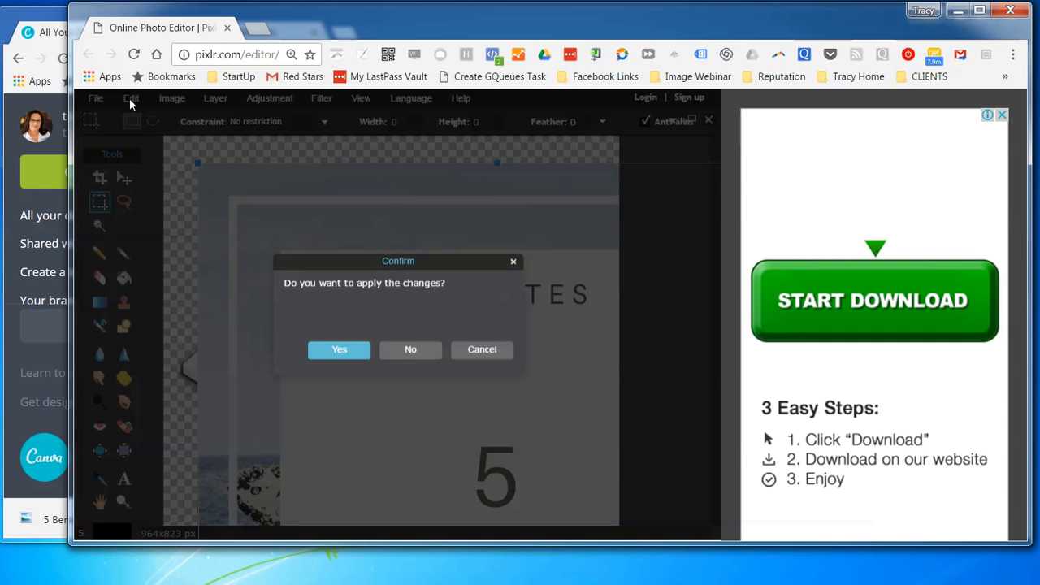
pyautogui.click(411, 346)
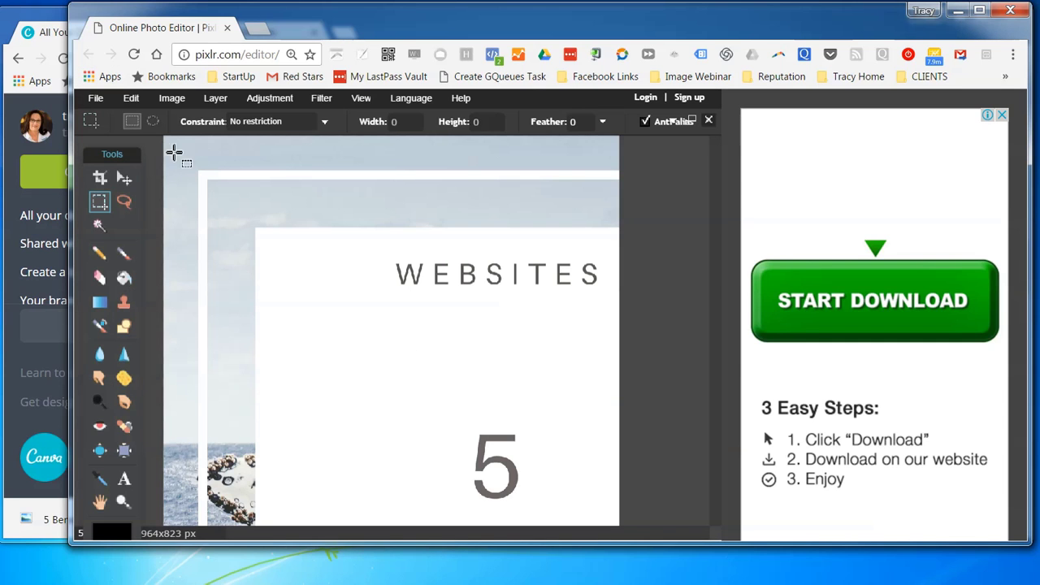
# Free-transform the cover down to book size, center it over the white book, and apply.
pyautogui.click(129, 97)
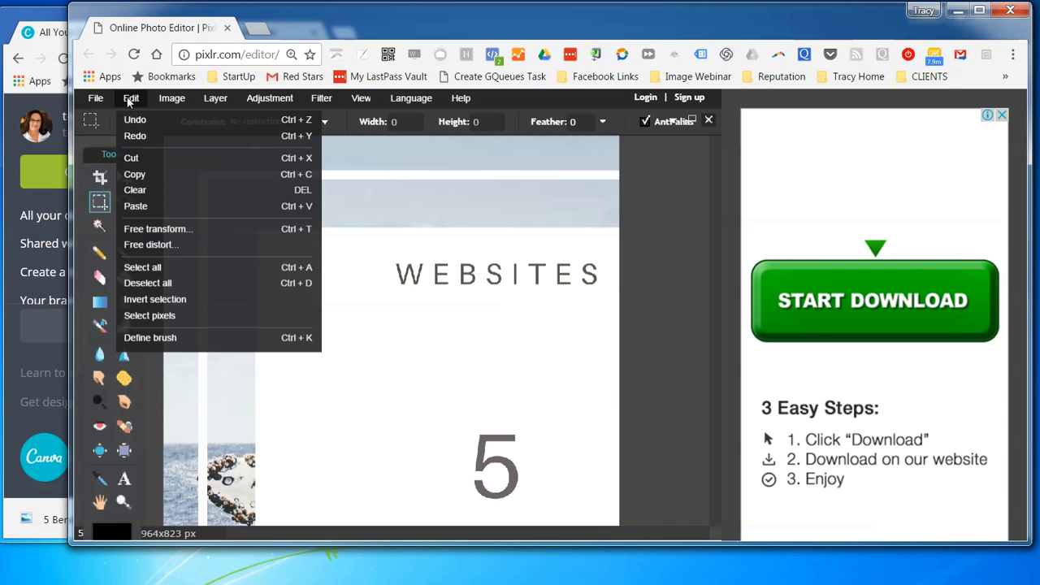
pyautogui.click(147, 230)
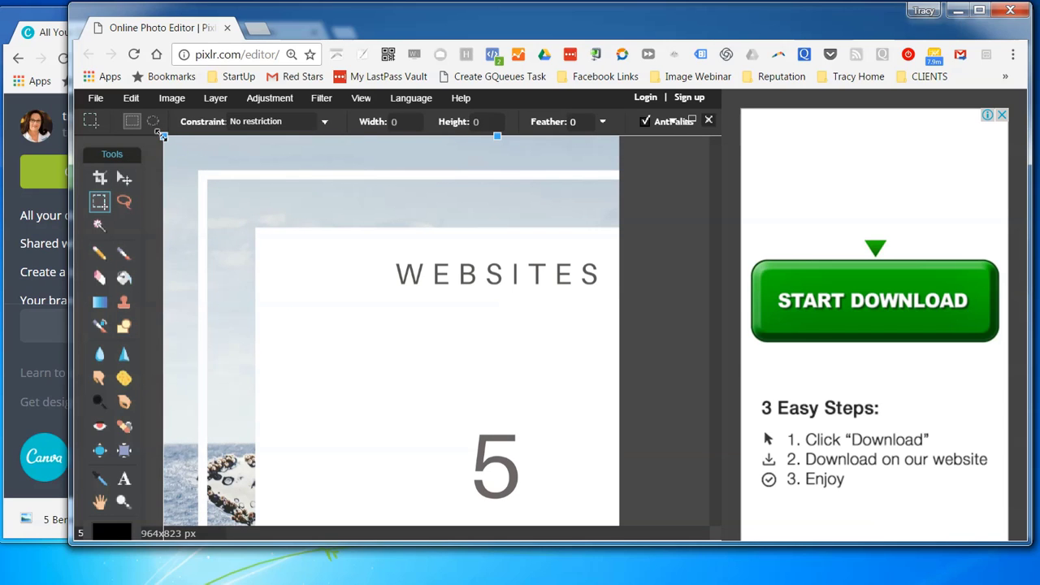
pyautogui.moveTo(163, 137); pyautogui.dragTo(345, 264)
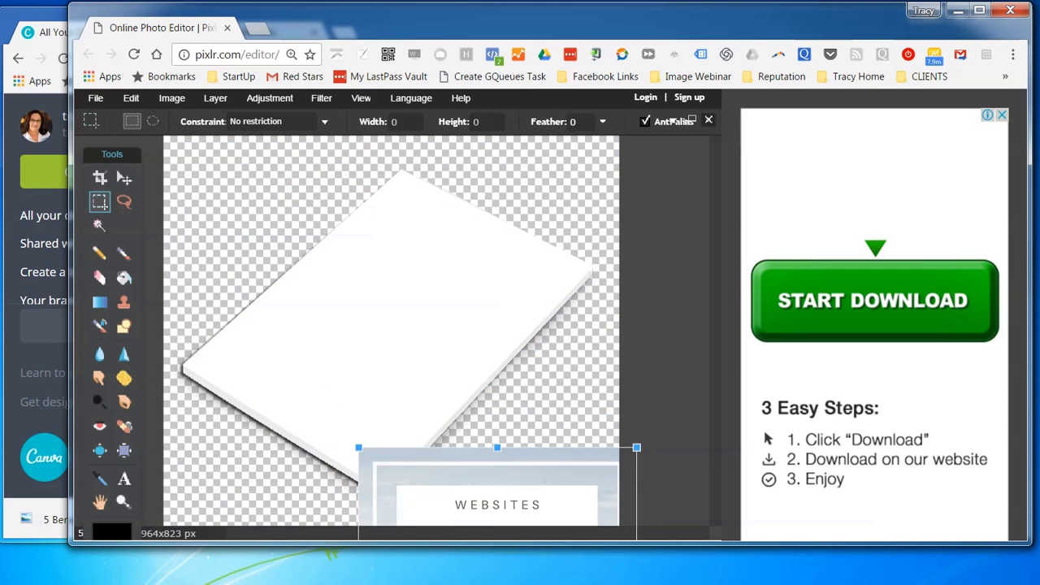
pyautogui.moveTo(468, 509); pyautogui.dragTo(360, 220)
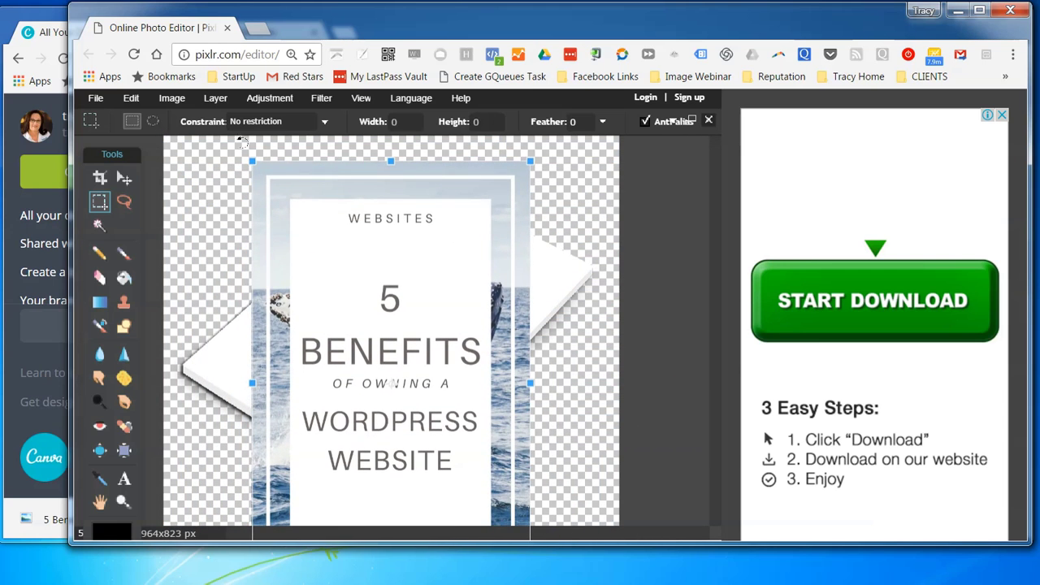
pyautogui.moveTo(251, 161); pyautogui.dragTo(293, 214)
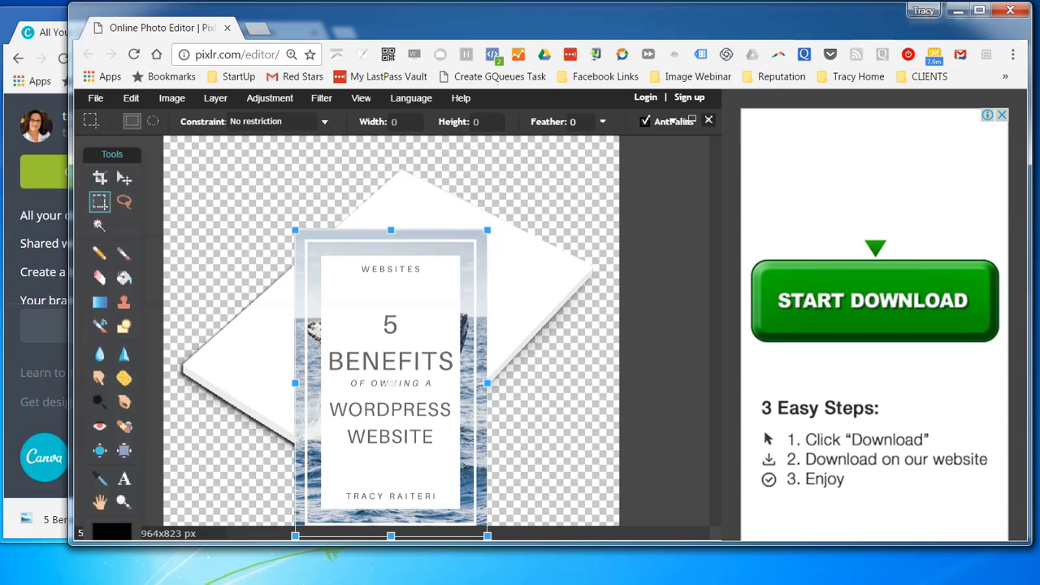
pyautogui.moveTo(368, 300); pyautogui.dragTo(363, 239)
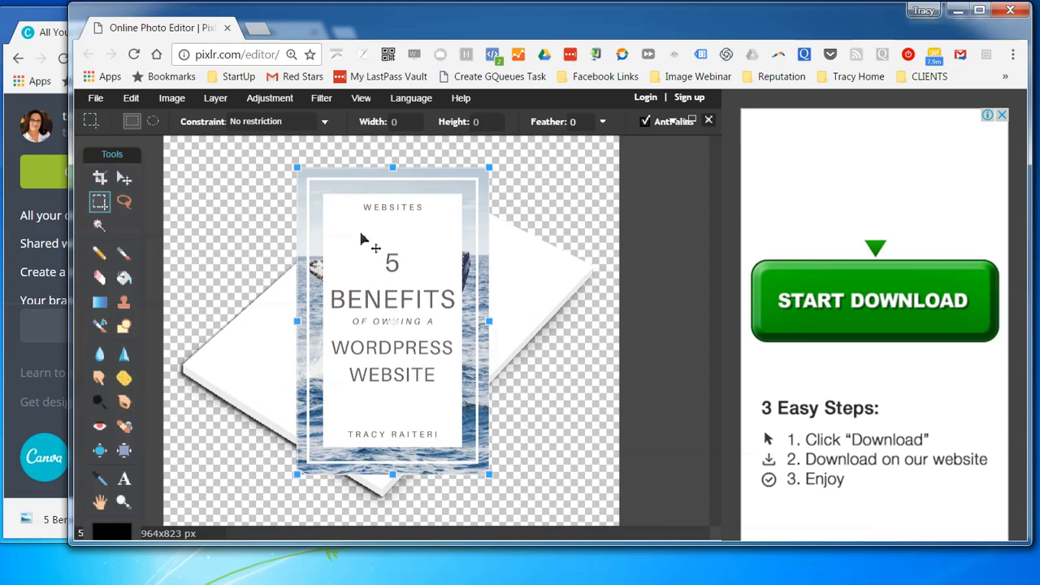
pyautogui.click(133, 99)
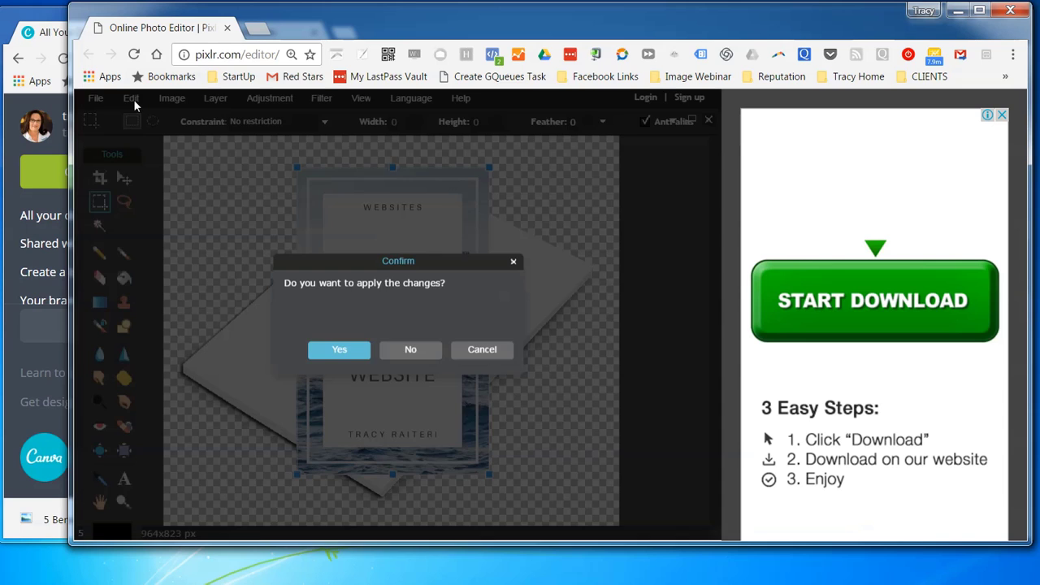
pyautogui.click(337, 351)
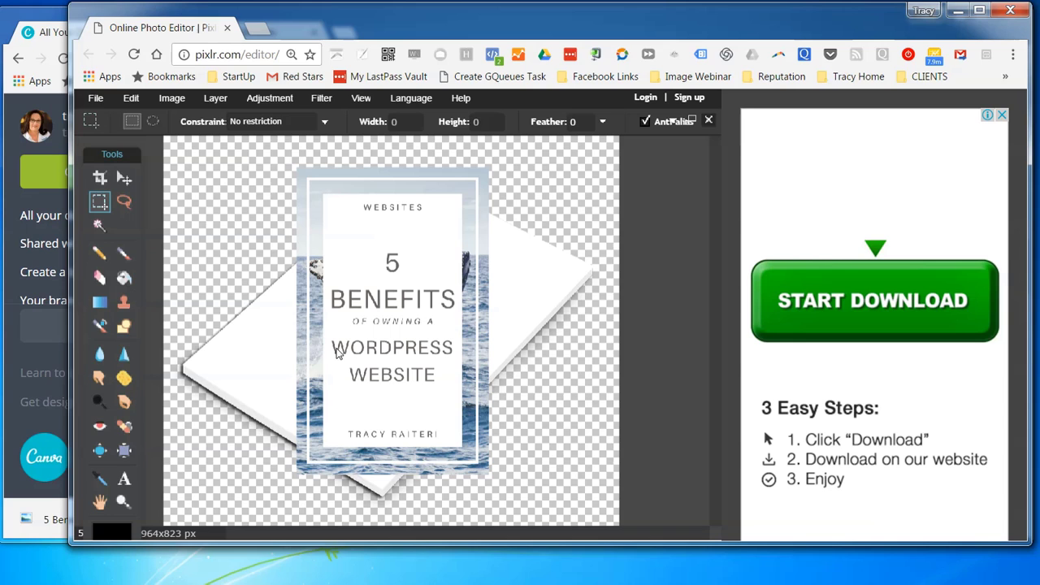
# Free-distort the cover, dragging its four corners onto the tilted book's corners.
pyautogui.click(129, 100)
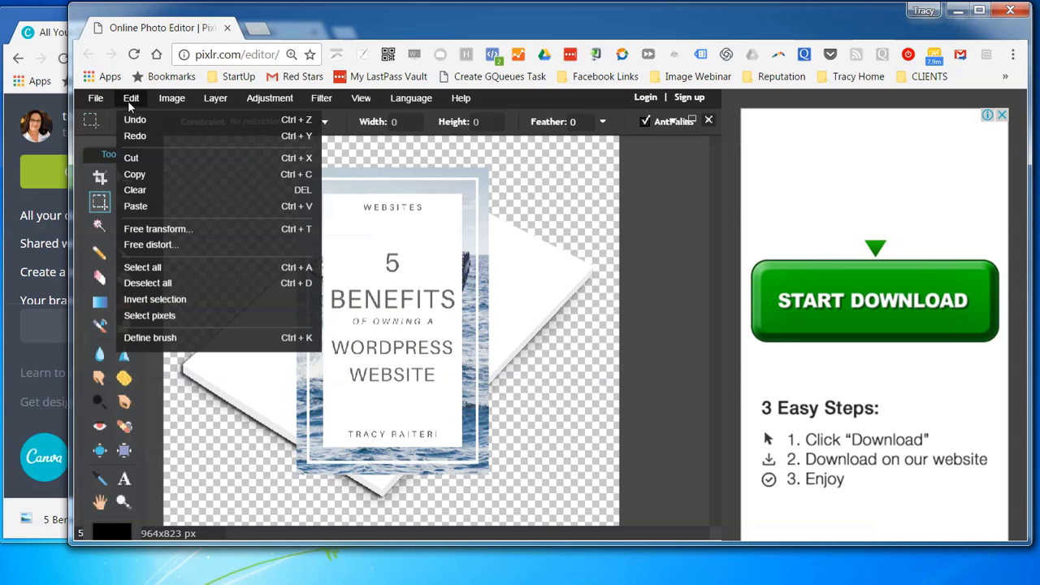
pyautogui.click(150, 245)
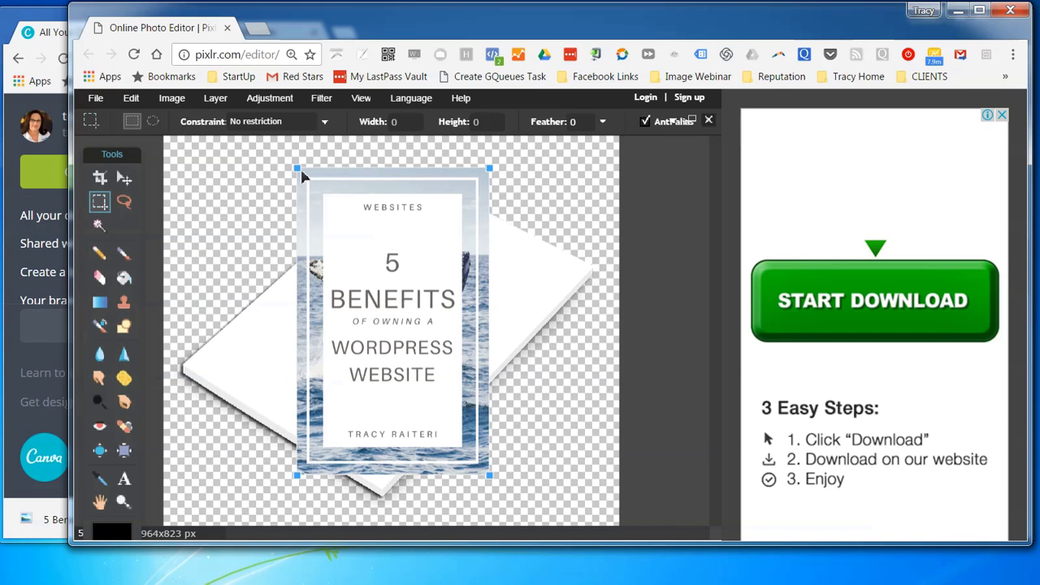
pyautogui.moveTo(298, 172); pyautogui.dragTo(399, 173)
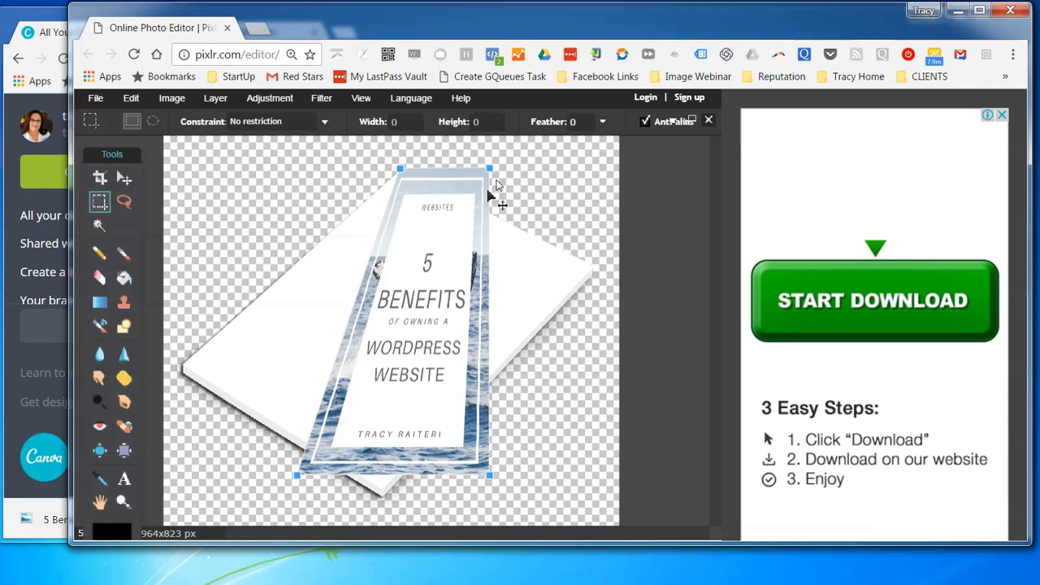
pyautogui.moveTo(490, 170); pyautogui.dragTo(594, 265)
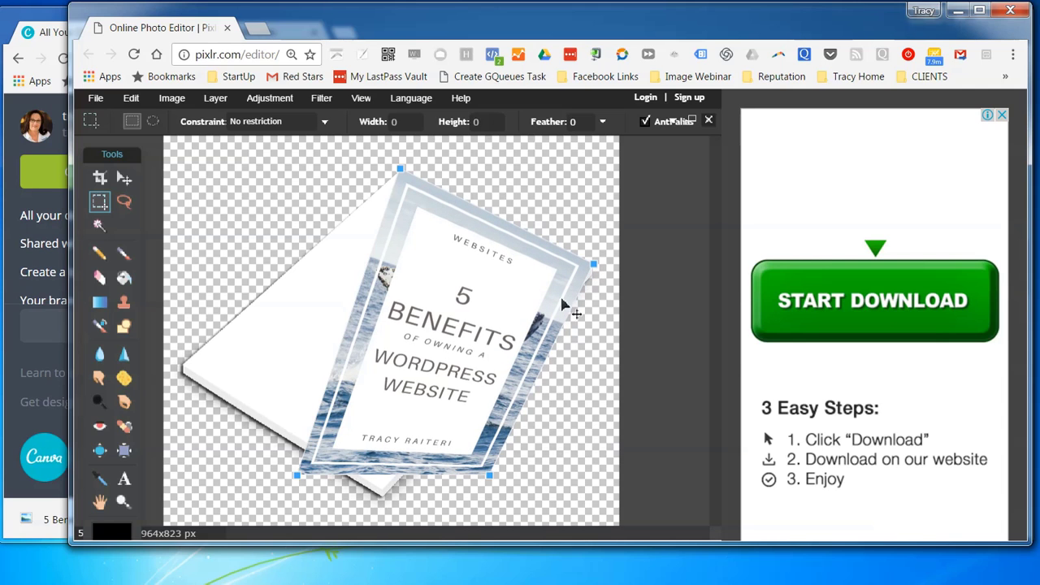
pyautogui.moveTo(298, 475); pyautogui.dragTo(183, 370)
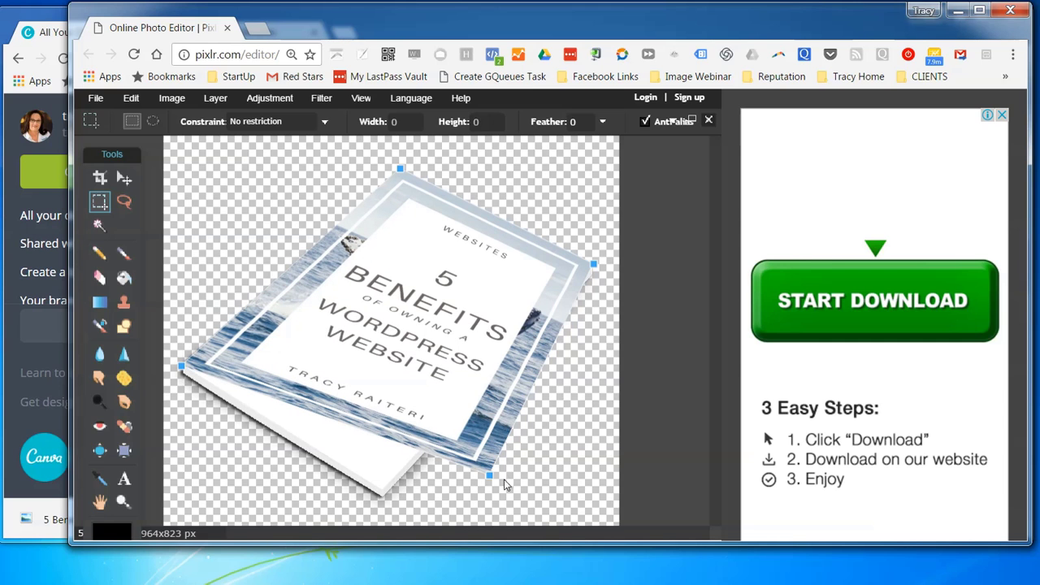
pyautogui.moveTo(490, 482); pyautogui.dragTo(386, 497)
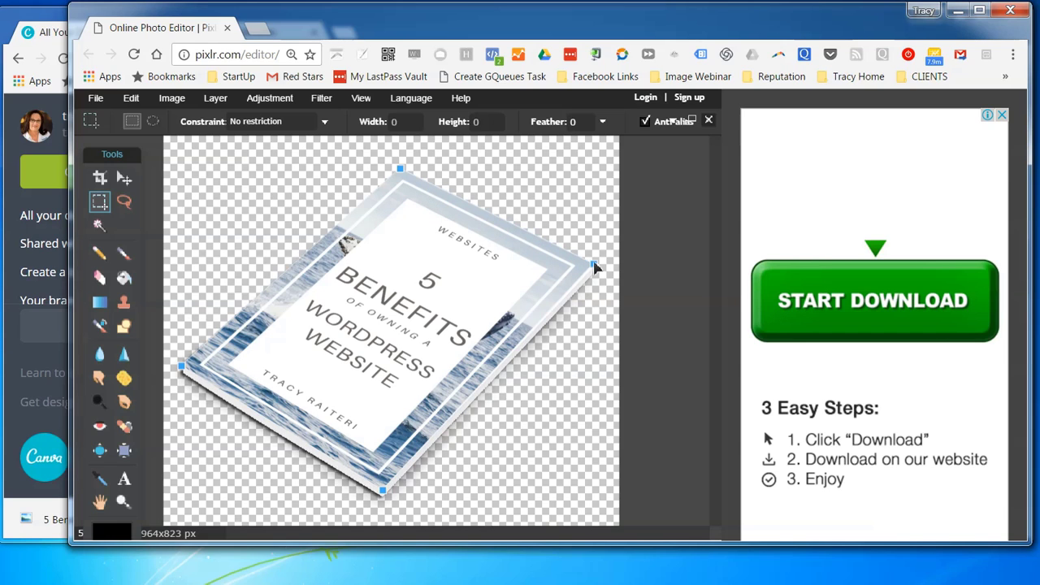
# Fine-tune the right, top and left corners, then apply the distortion.
pyautogui.moveTo(594, 265); pyautogui.dragTo(594, 268)
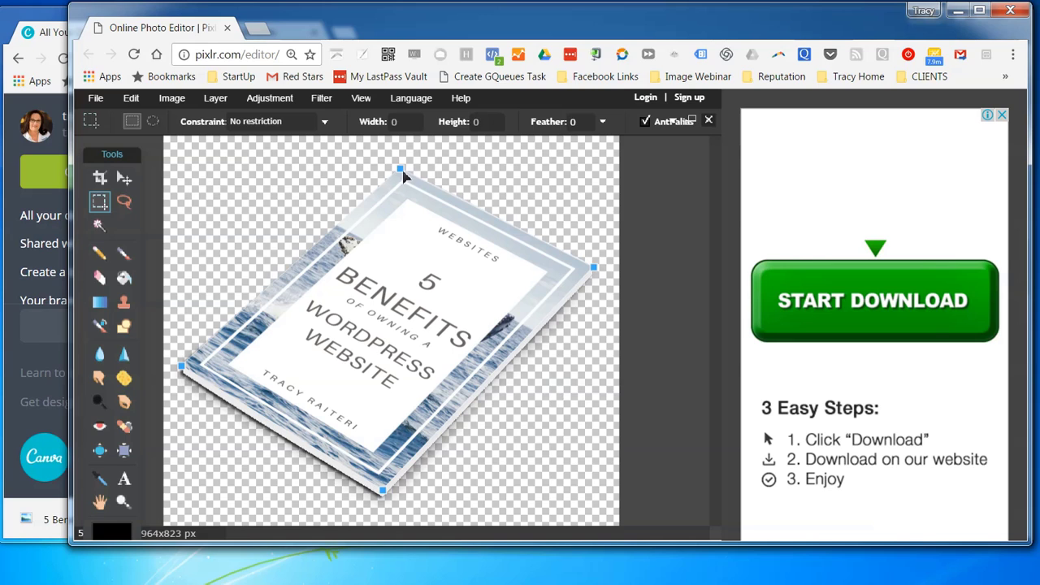
pyautogui.moveTo(400, 171); pyautogui.dragTo(401, 170)
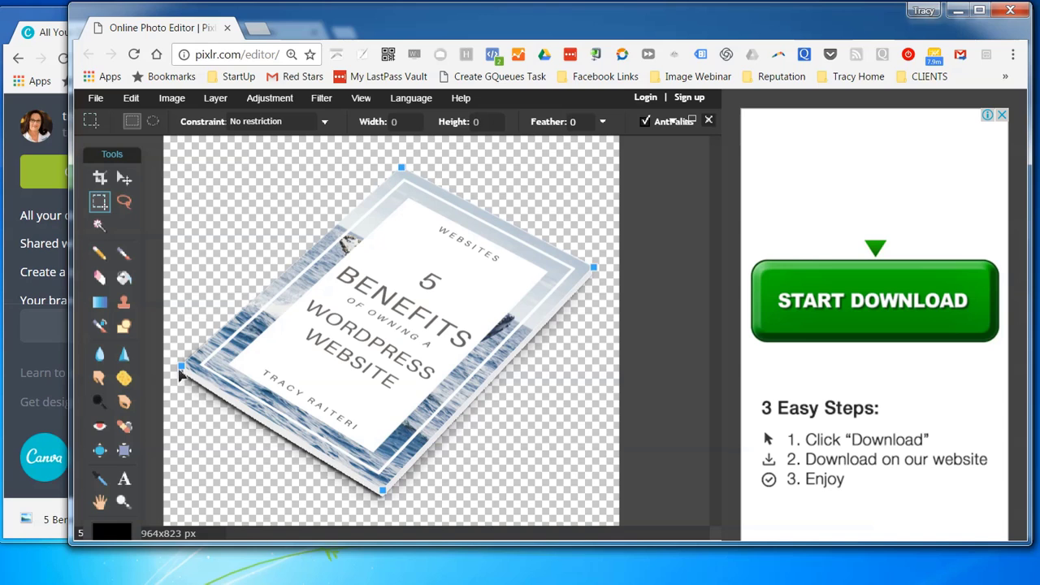
pyautogui.moveTo(181, 368); pyautogui.dragTo(181, 369)
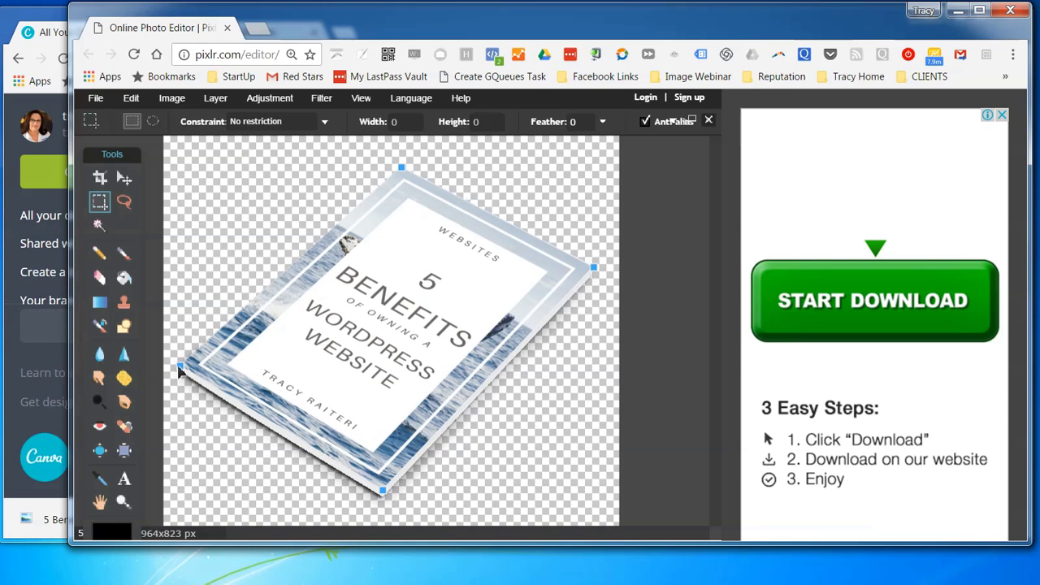
pyautogui.click(543, 402)
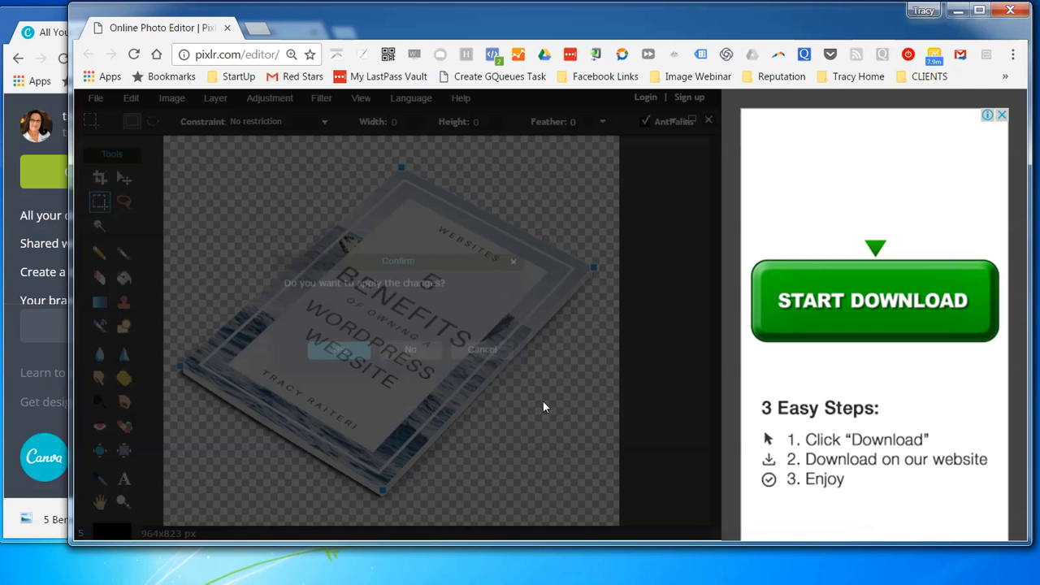
pyautogui.click(339, 349)
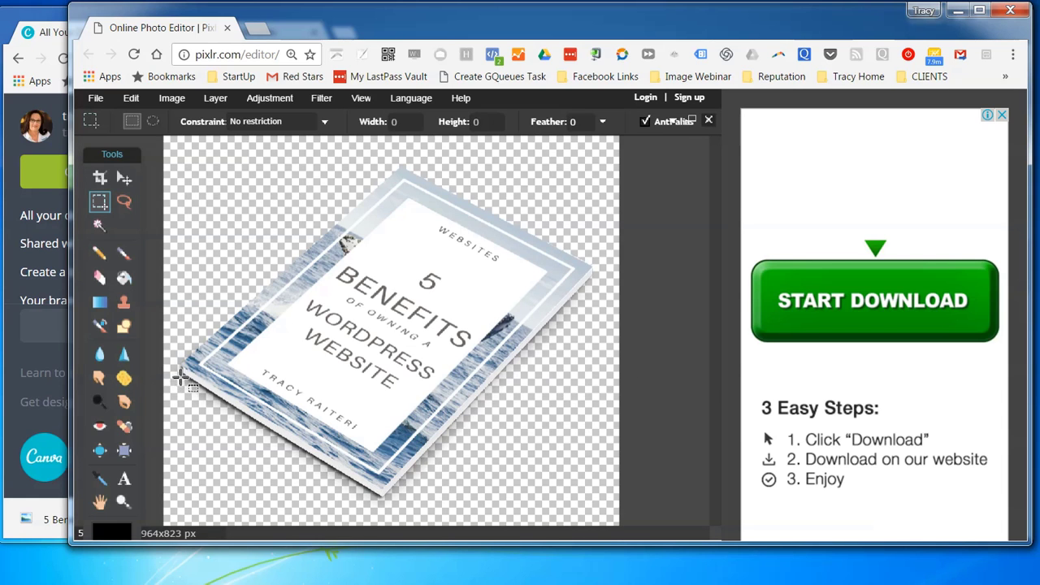
pyautogui.scroll(-2, 175, 371)
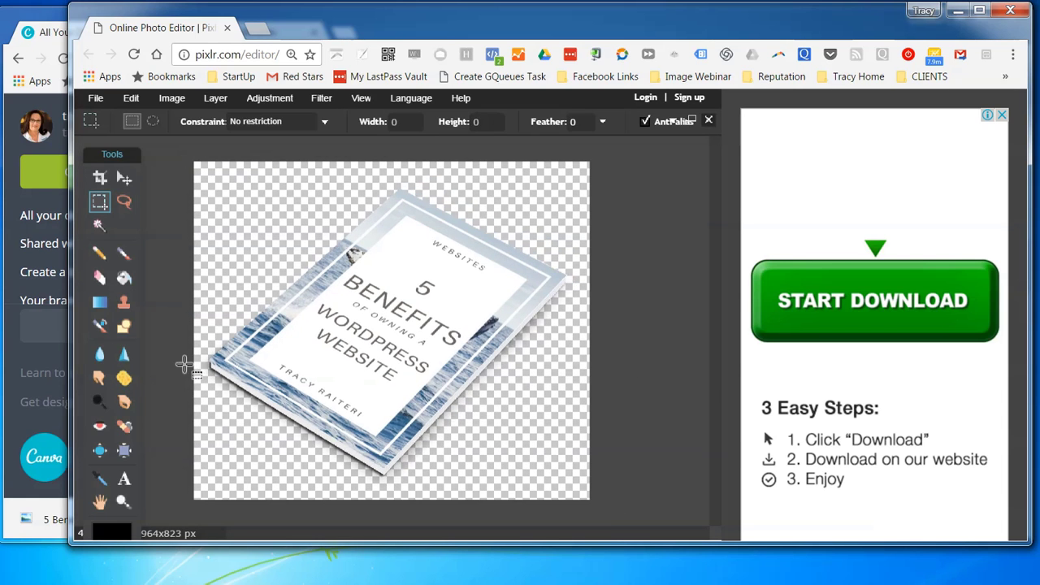
pyautogui.scroll(3, 179, 364)
pyautogui.scroll(2, 180, 359)
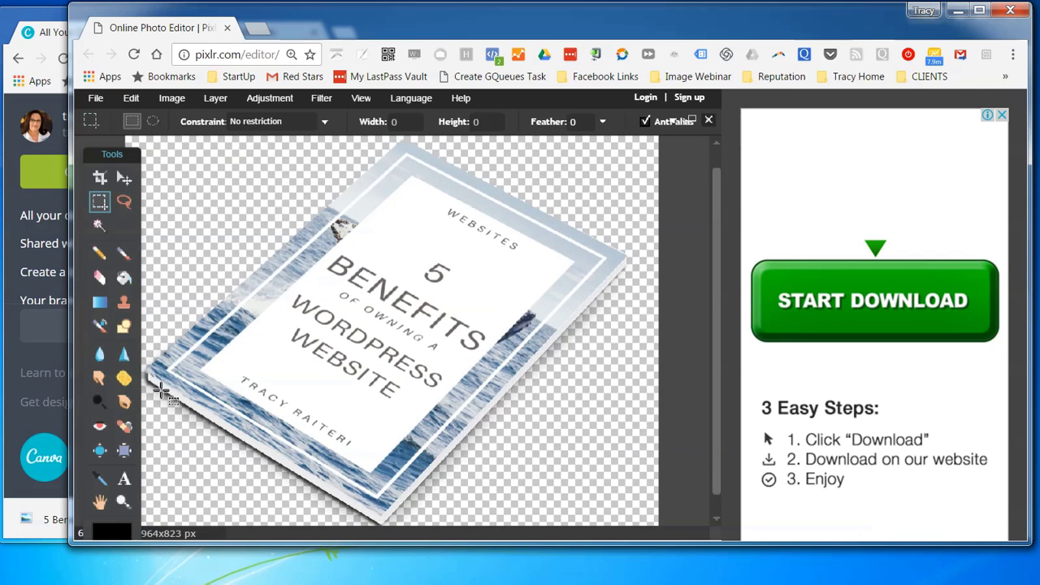
pyautogui.scroll(-1, 154, 374)
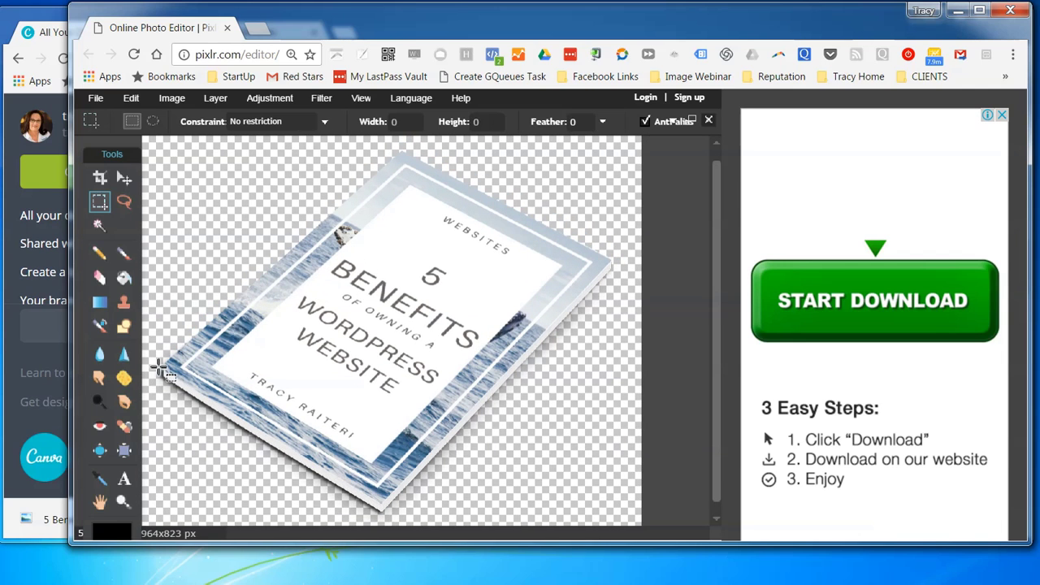
pyautogui.scroll(1, 277, 302)
pyautogui.scroll(-2, 277, 302)
pyautogui.click(124, 97)
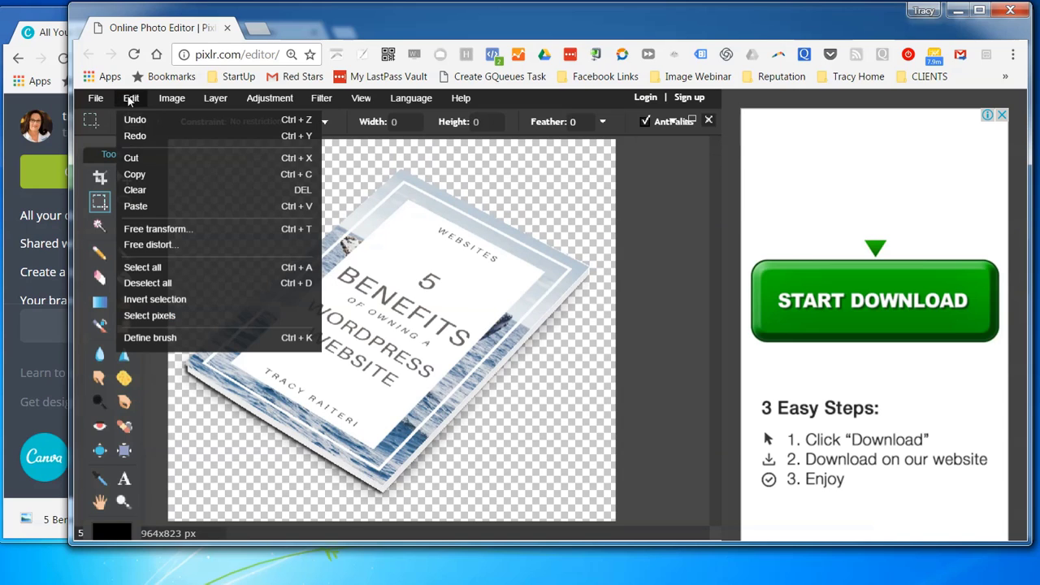
pyautogui.click(161, 248)
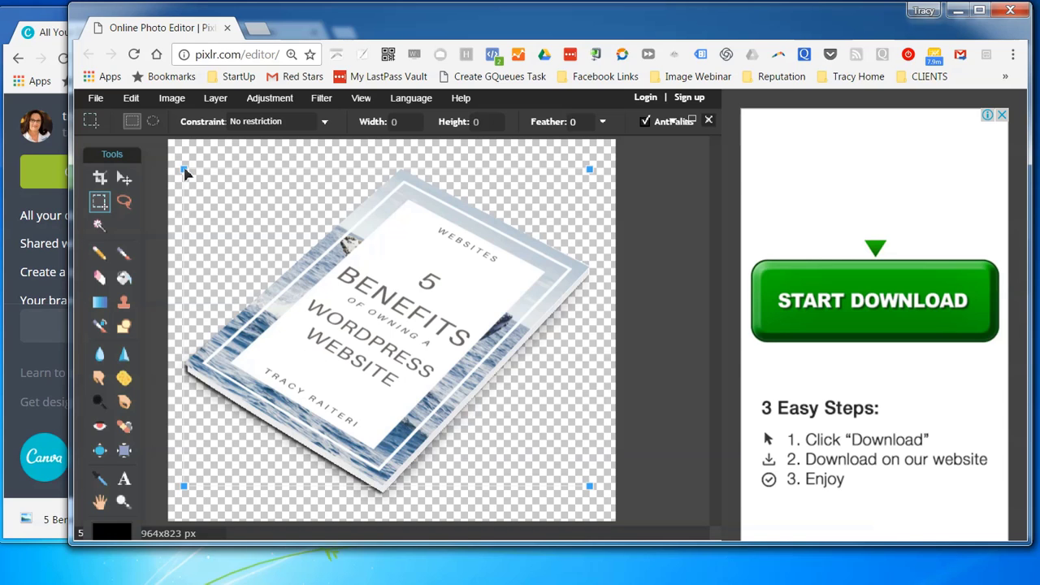
pyautogui.moveTo(185, 173); pyautogui.dragTo(195, 172)
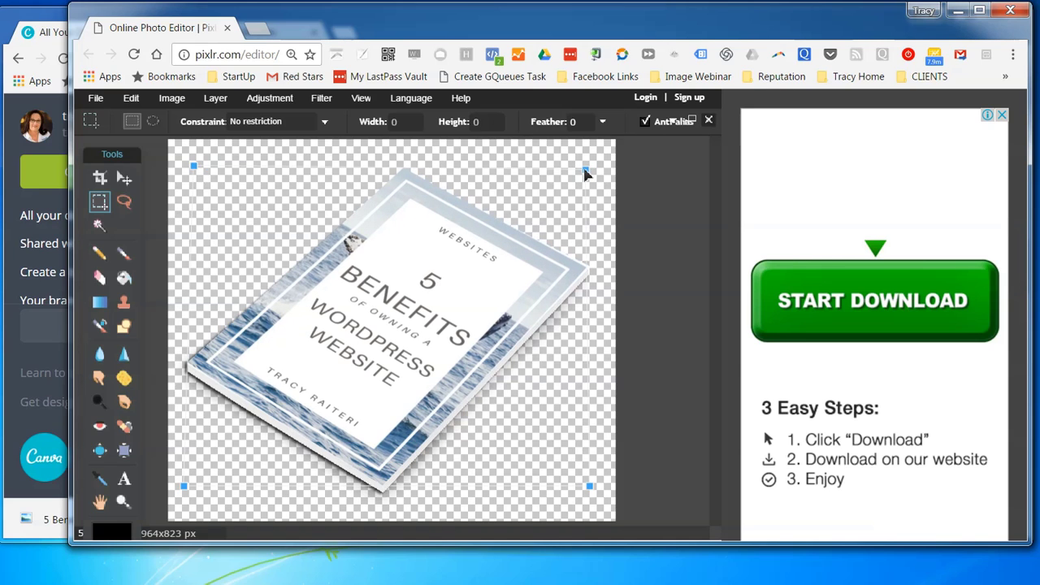
pyautogui.moveTo(589, 173); pyautogui.dragTo(592, 173)
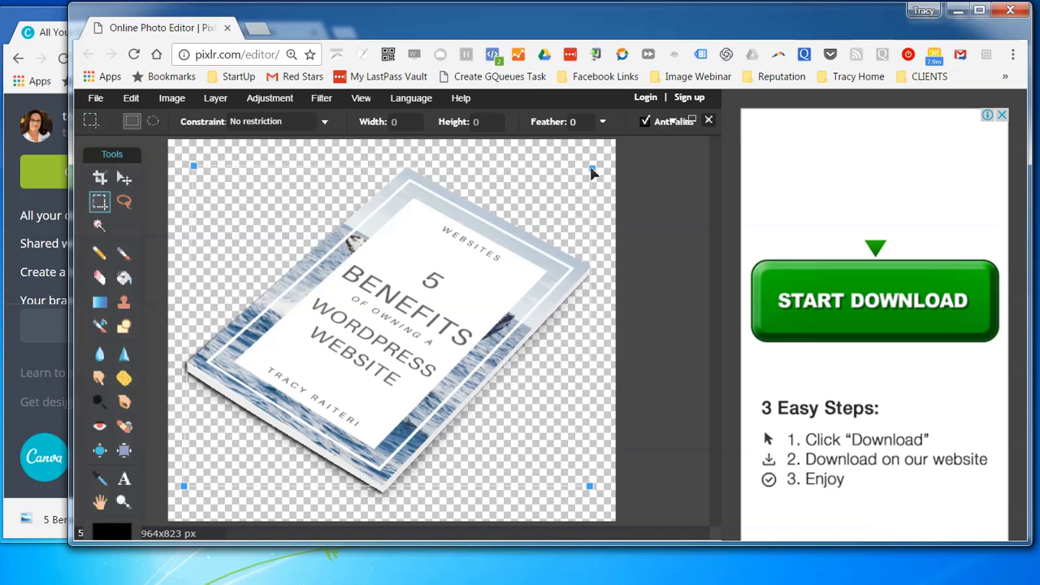
pyautogui.click(132, 97)
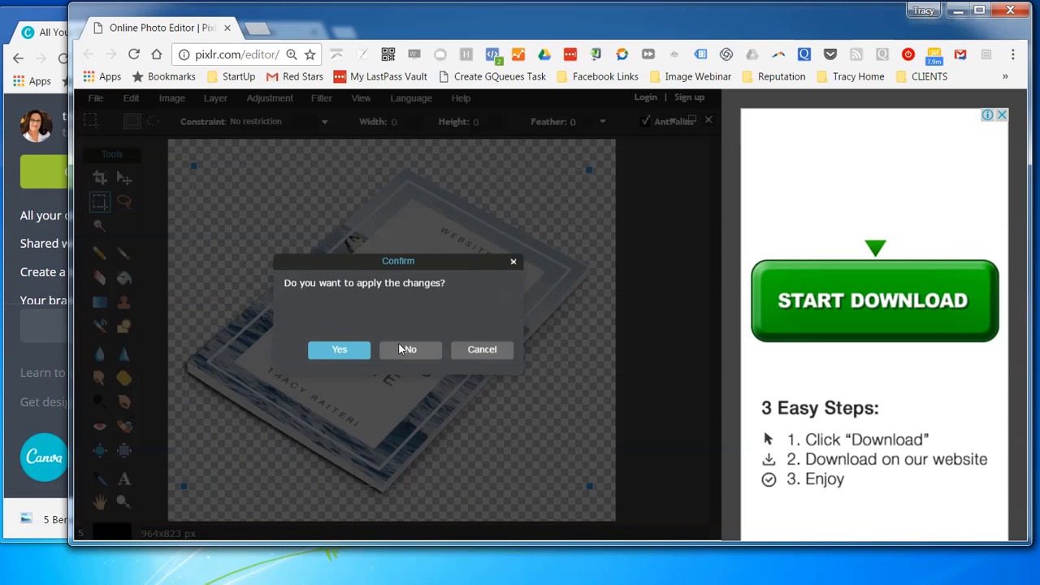
pyautogui.click(420, 351)
# Undo the earlier cover distortion and start a Free distort on the flat cover.
pyautogui.click(131, 97)
pyautogui.click(130, 116)
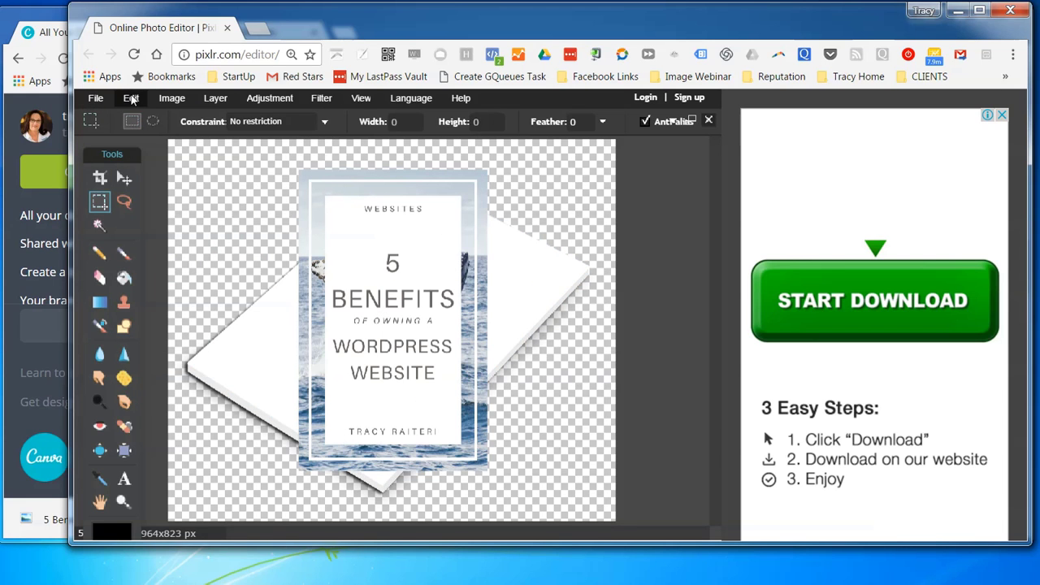
pyautogui.click(132, 97)
pyautogui.click(160, 247)
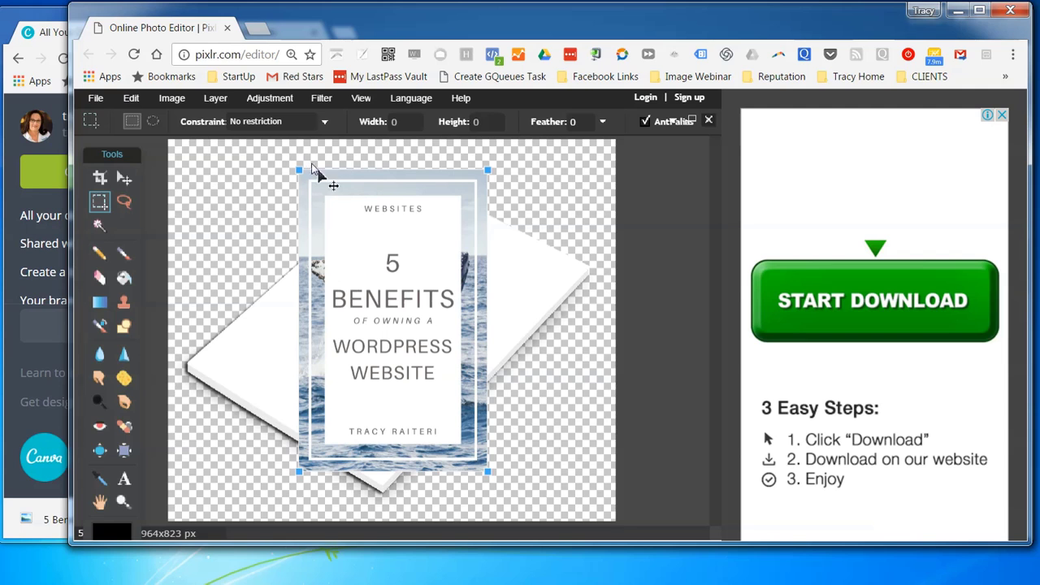
# Drag the cover's four corners onto the tilted book's corners and apply the distortion.
pyautogui.moveTo(299, 172); pyautogui.dragTo(399, 173)
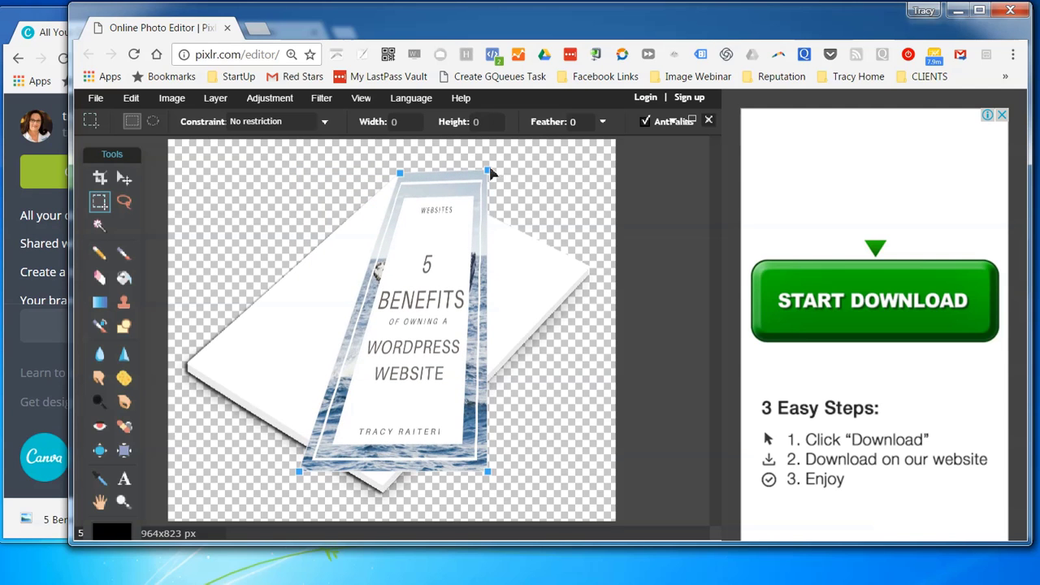
pyautogui.moveTo(490, 173); pyautogui.dragTo(592, 268)
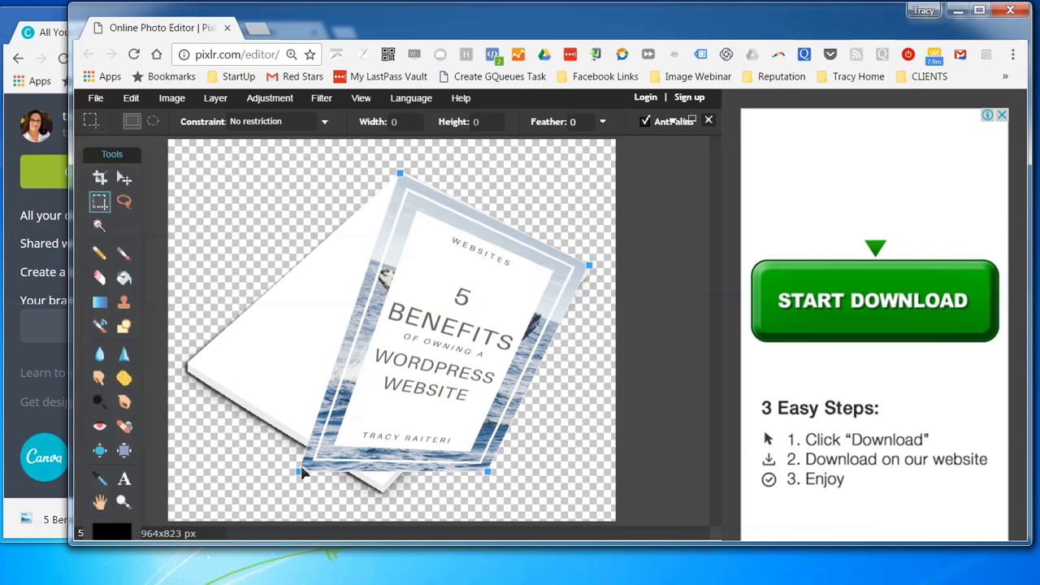
pyautogui.moveTo(300, 473); pyautogui.dragTo(186, 368)
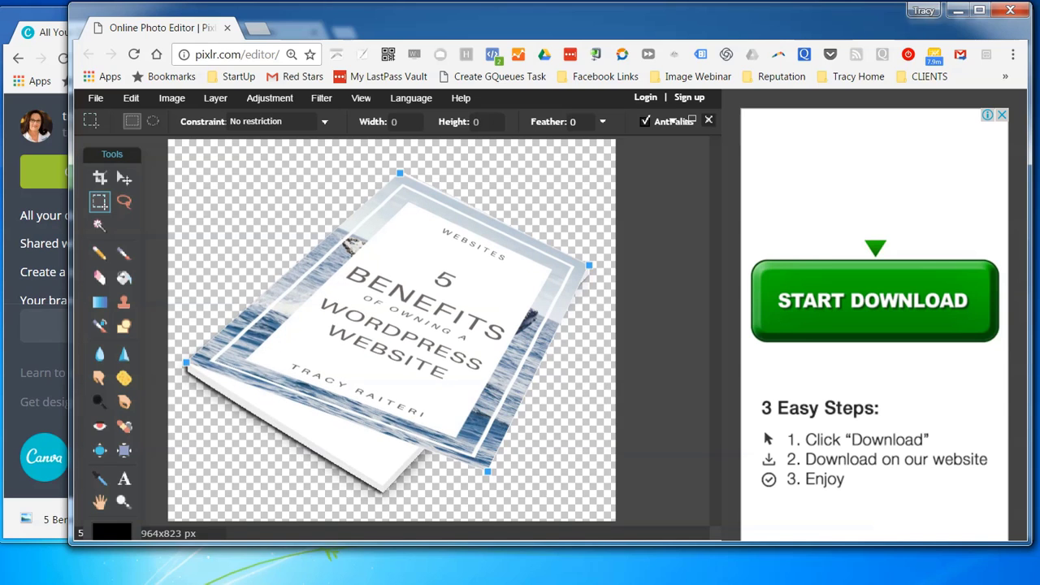
pyautogui.moveTo(489, 474); pyautogui.dragTo(385, 486)
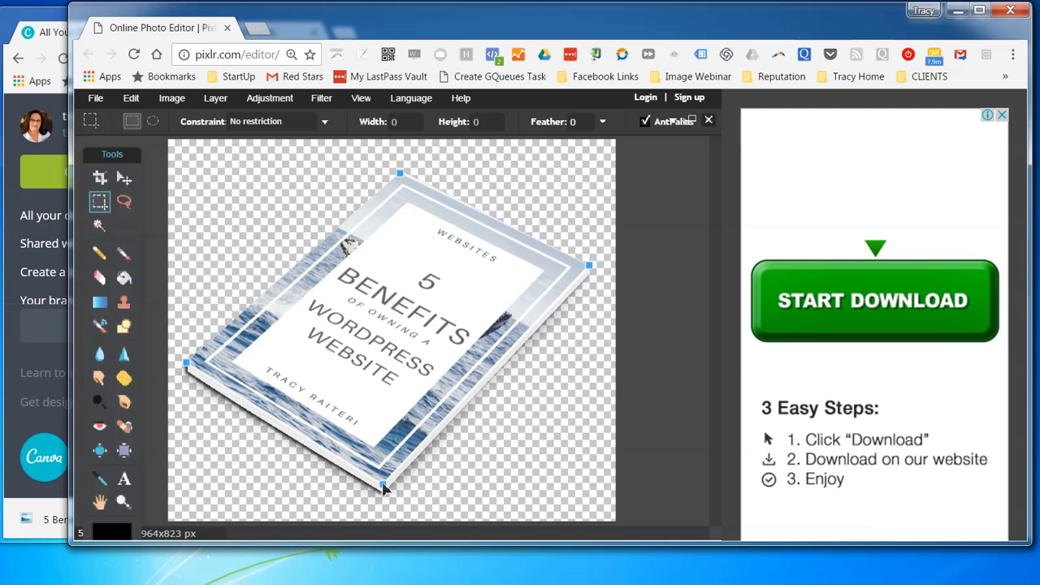
pyautogui.click(514, 453)
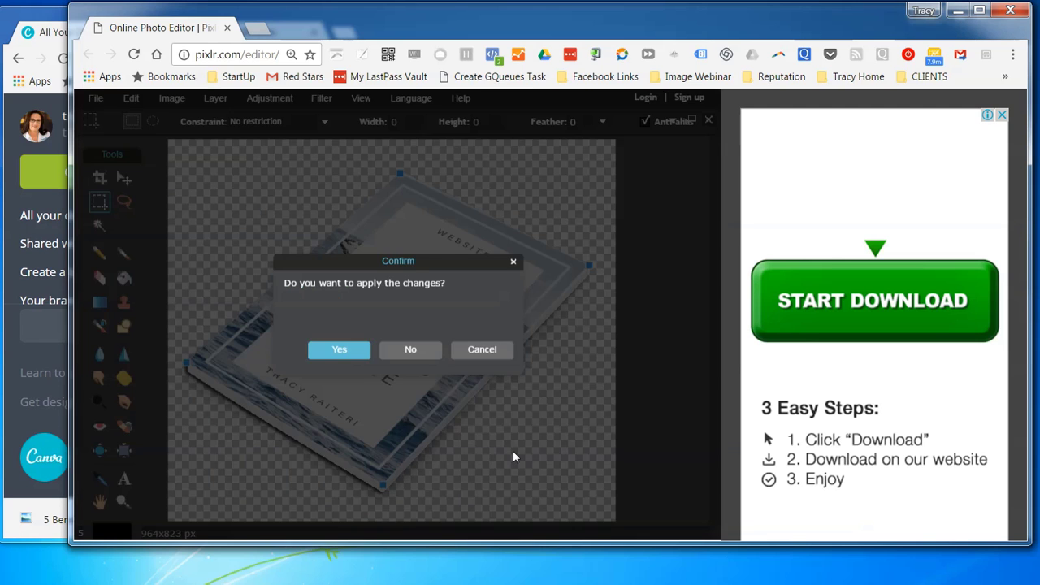
pyautogui.click(336, 349)
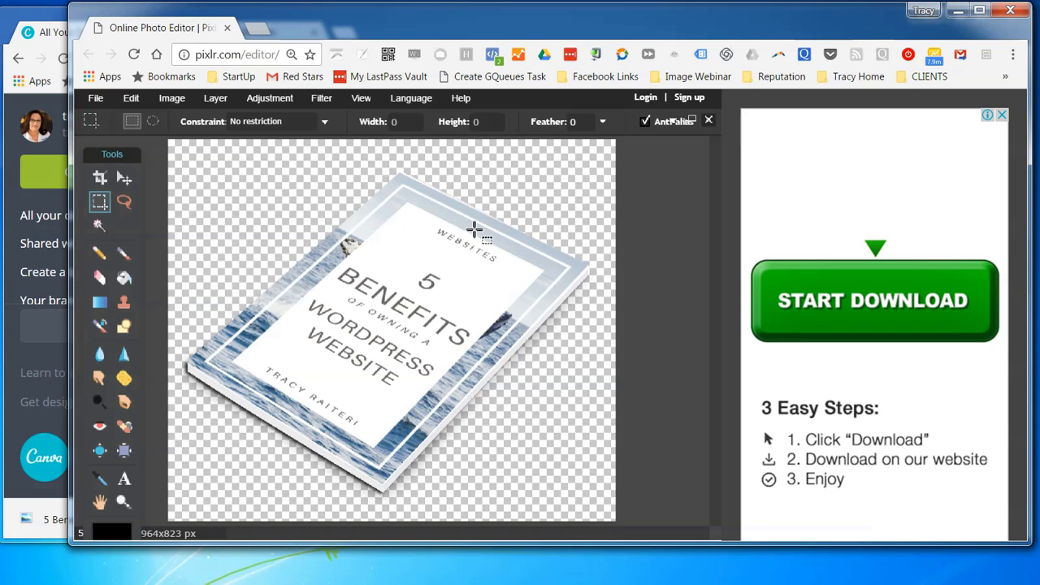
# Save the mockup as '5 Benefits' in transparent PNG format at full quality.
pyautogui.click(96, 99)
pyautogui.click(102, 189)
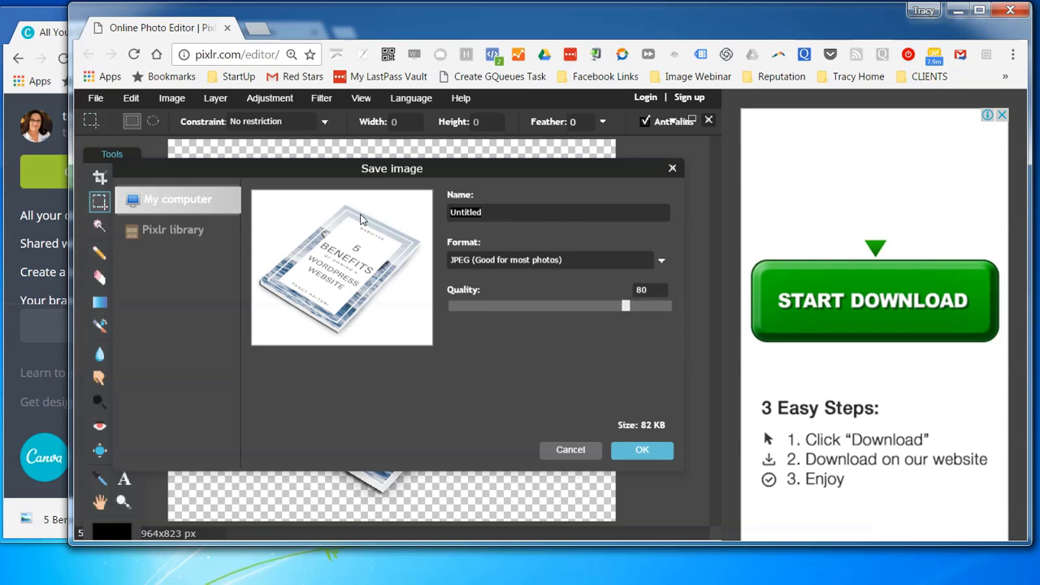
pyautogui.write('5 Benefits')
pyautogui.click(662, 260)
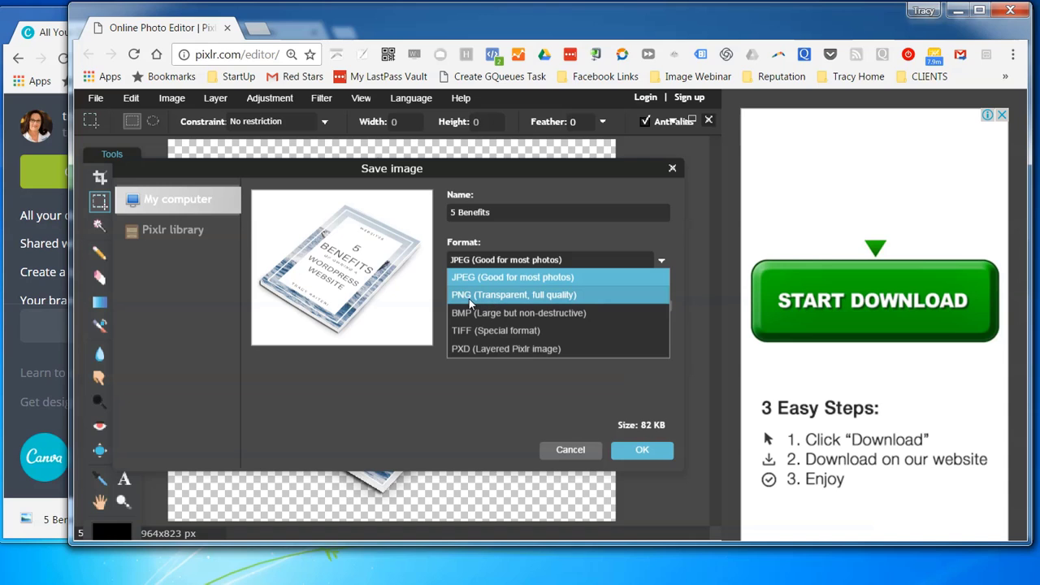
pyautogui.click(493, 296)
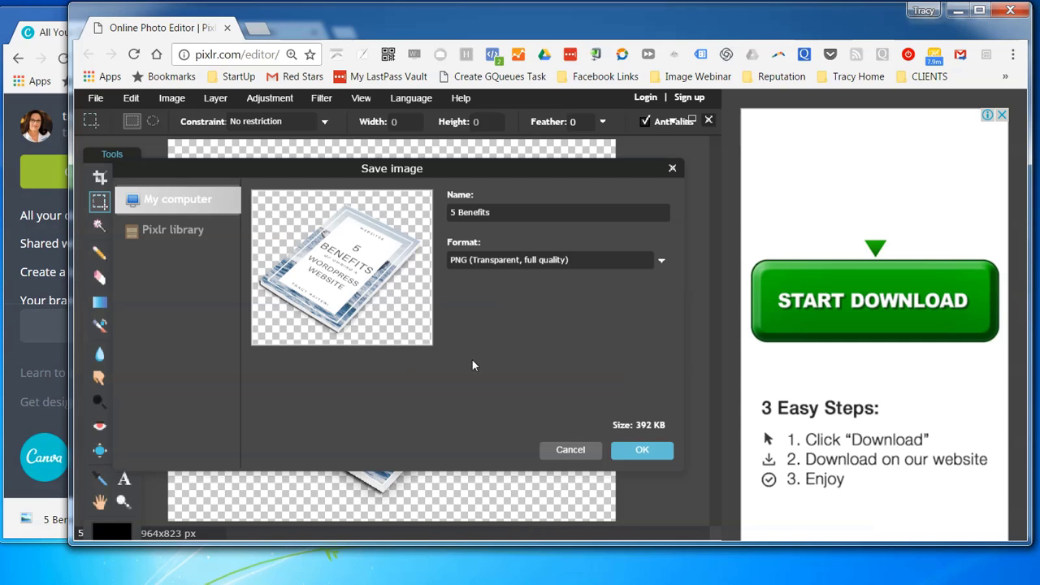
pyautogui.click(642, 451)
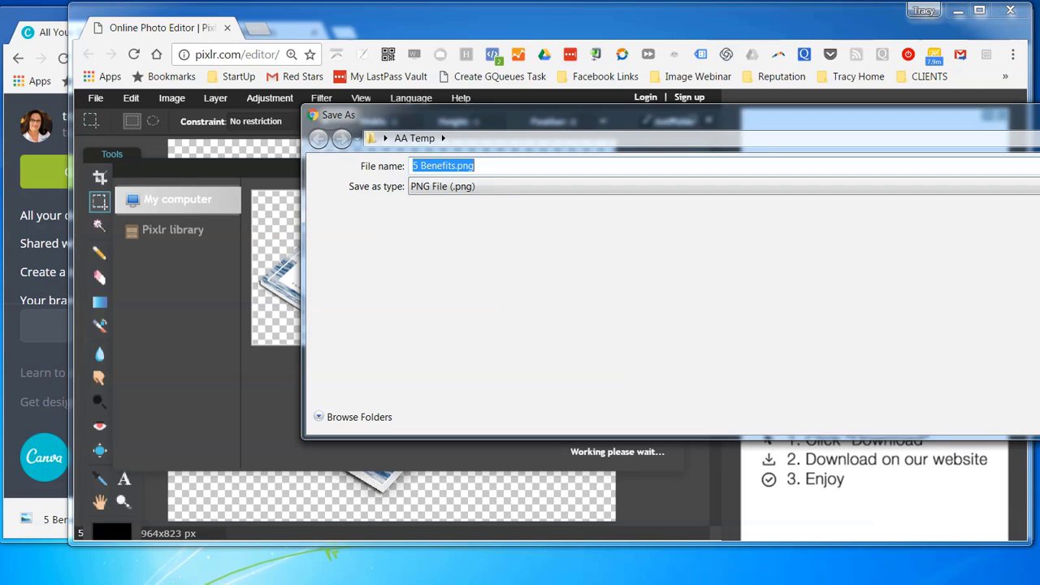
# Finish saving 5Benefits.png to AA Temp and open it in Windows Photo Viewer.
pyautogui.press('Return')
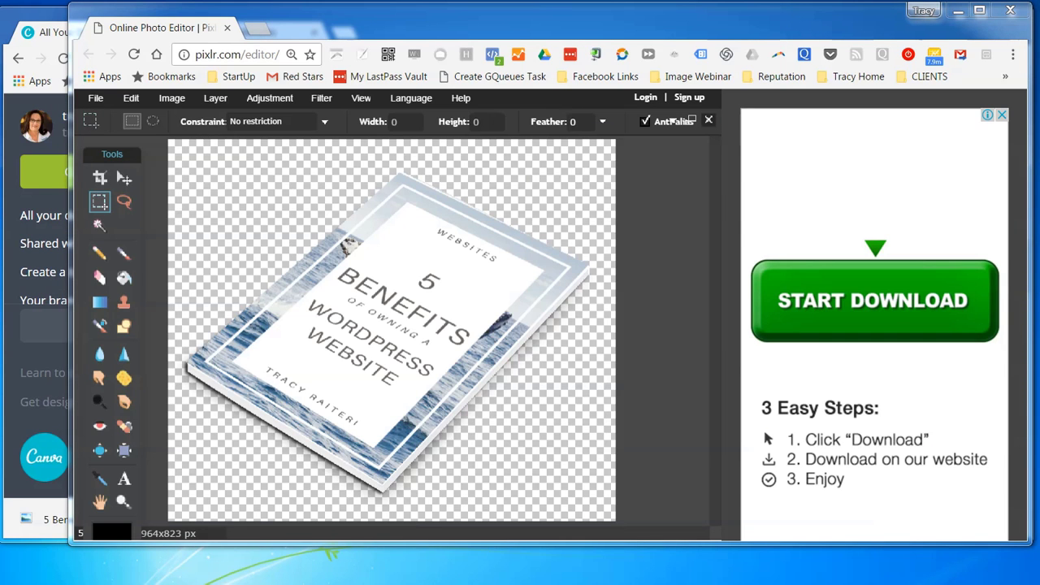
pyautogui.hotkey('alt', 'Tab')
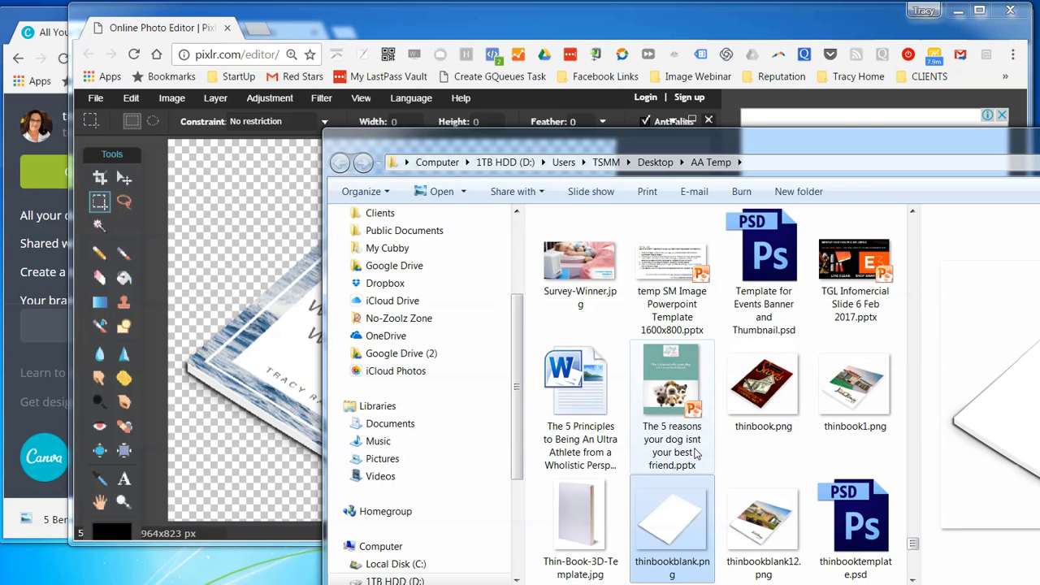
pyautogui.scroll(15, 695, 453)
pyautogui.moveTo(915, 464); pyautogui.dragTo(901, 246)
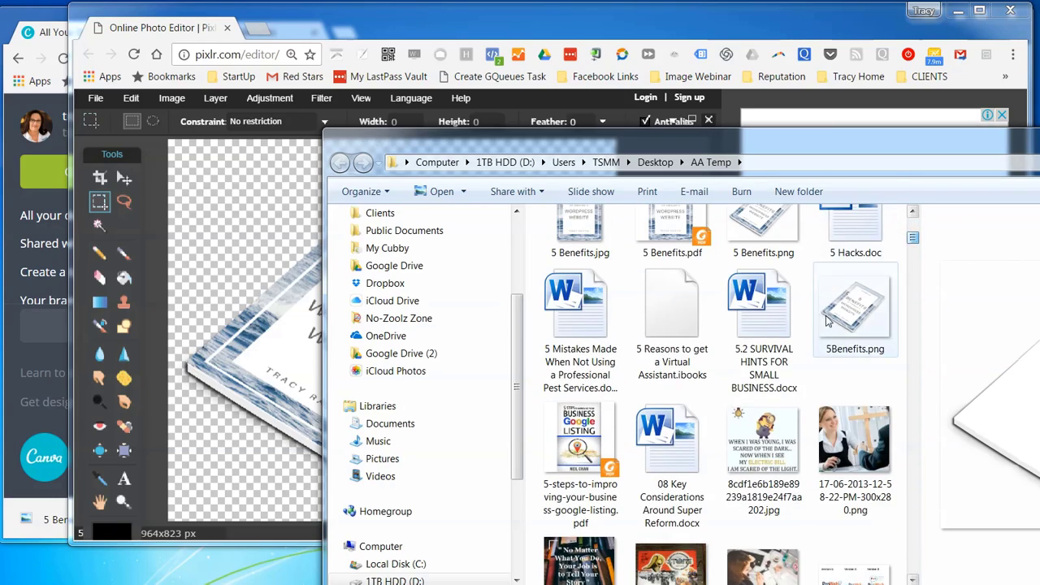
pyautogui.click(853, 317)
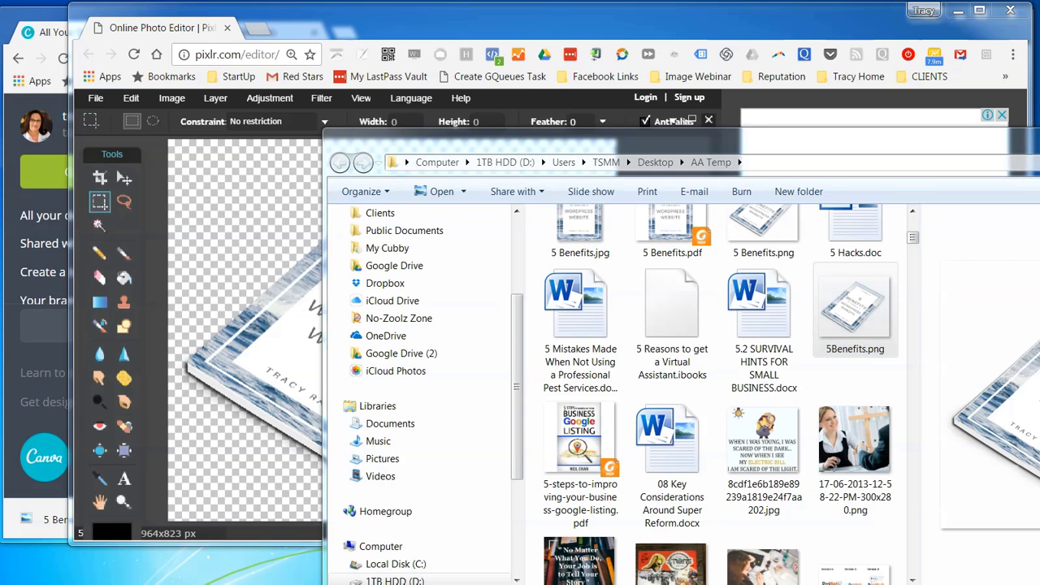
pyautogui.press('Return')
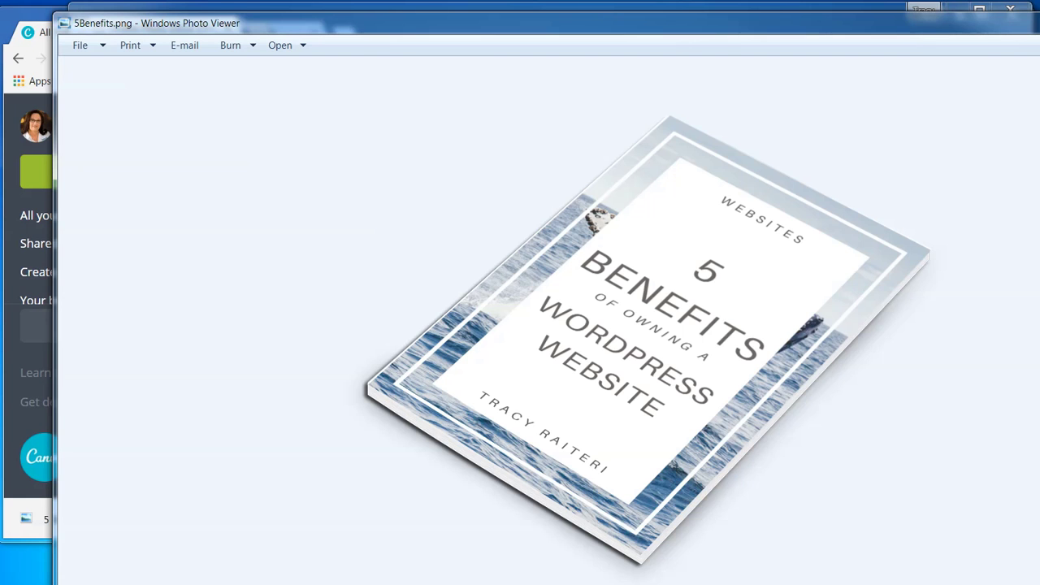
# Shrink the Photo Viewer window and move it down and right to uncover the AA Temp folder.
pyautogui.moveTo(1036, 12); pyautogui.dragTo(845, 30)
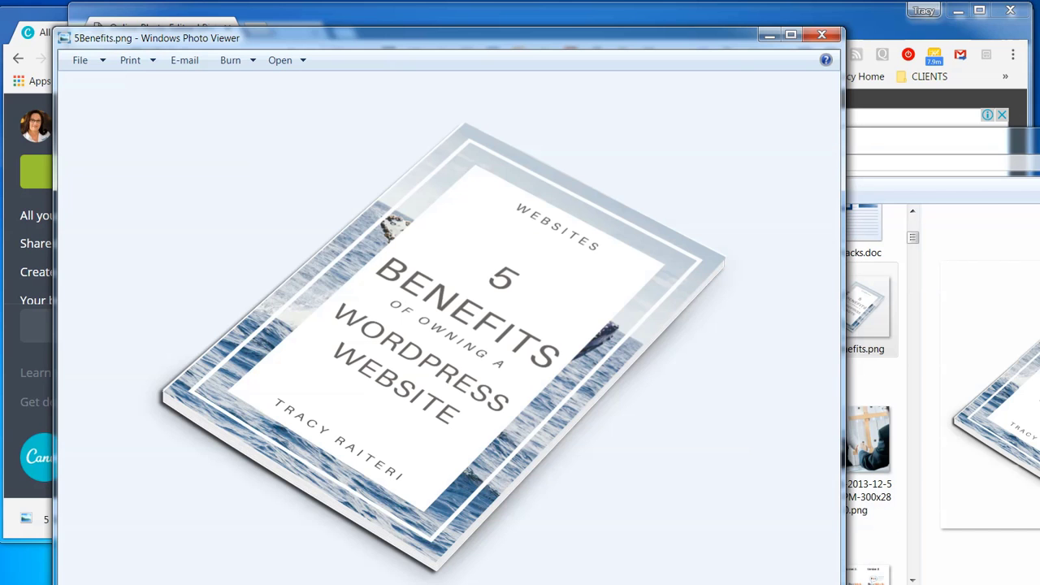
pyautogui.moveTo(843, 584); pyautogui.dragTo(809, 533)
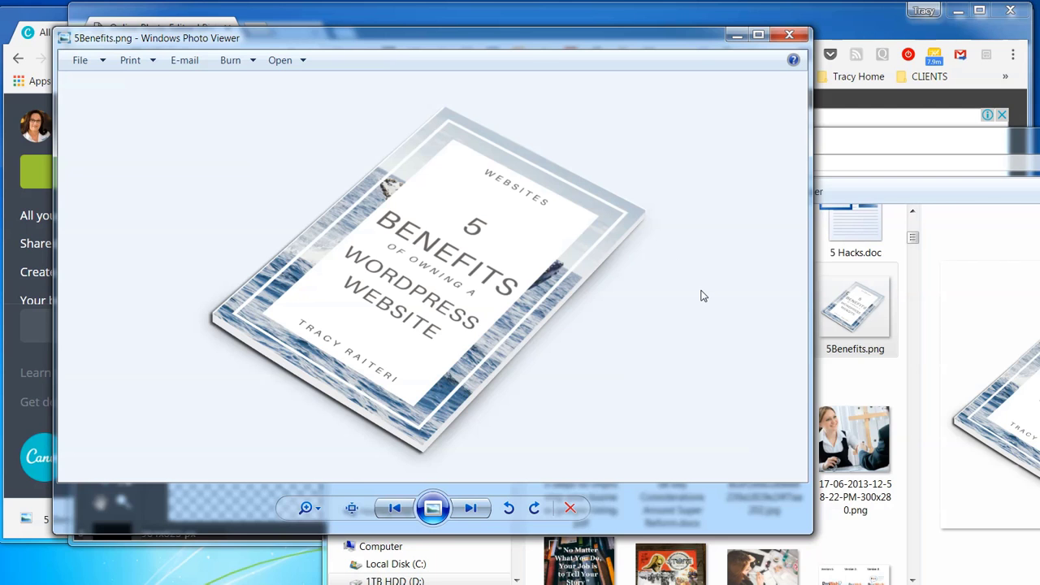
pyautogui.moveTo(527, 44); pyautogui.dragTo(674, 50)
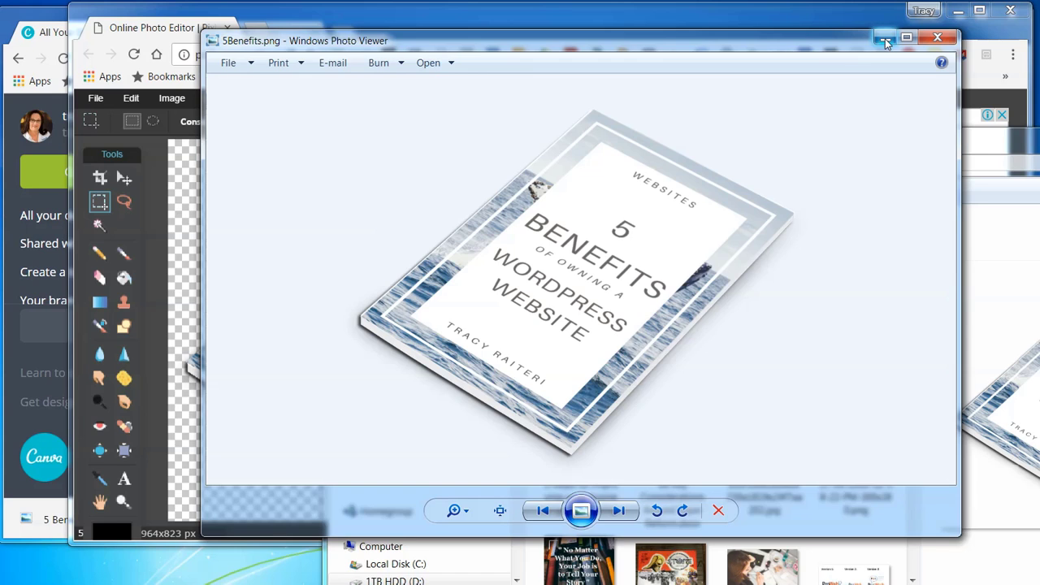
pyautogui.moveTo(855, 45); pyautogui.dragTo(817, 487)
# Preview 5Benefits.png and 5 Benefits.jpg, then open 5 Benefits.pdf in Foxit Reader.
pyautogui.click(664, 234)
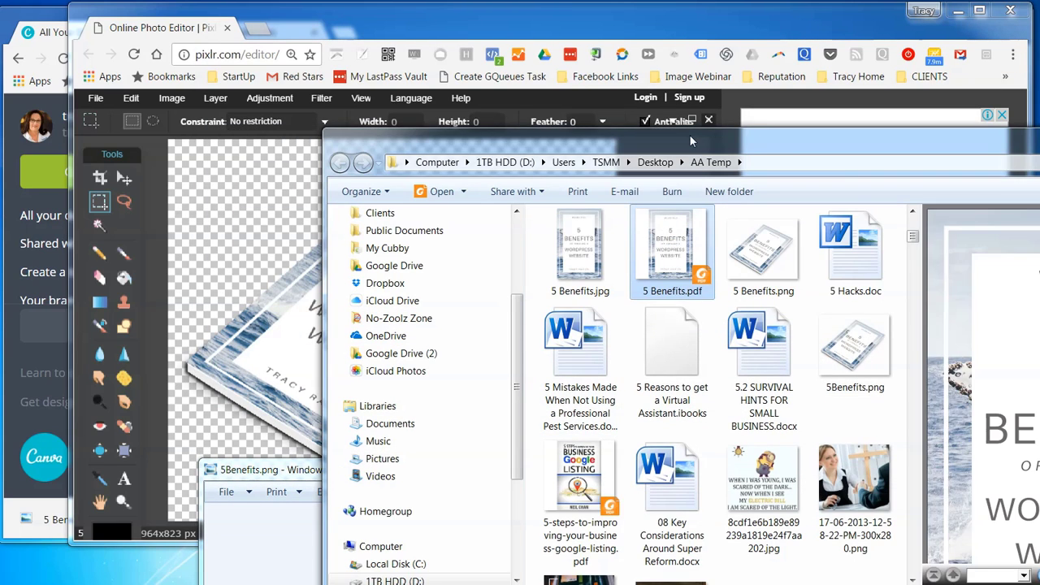
pyautogui.moveTo(689, 134); pyautogui.dragTo(410, 113)
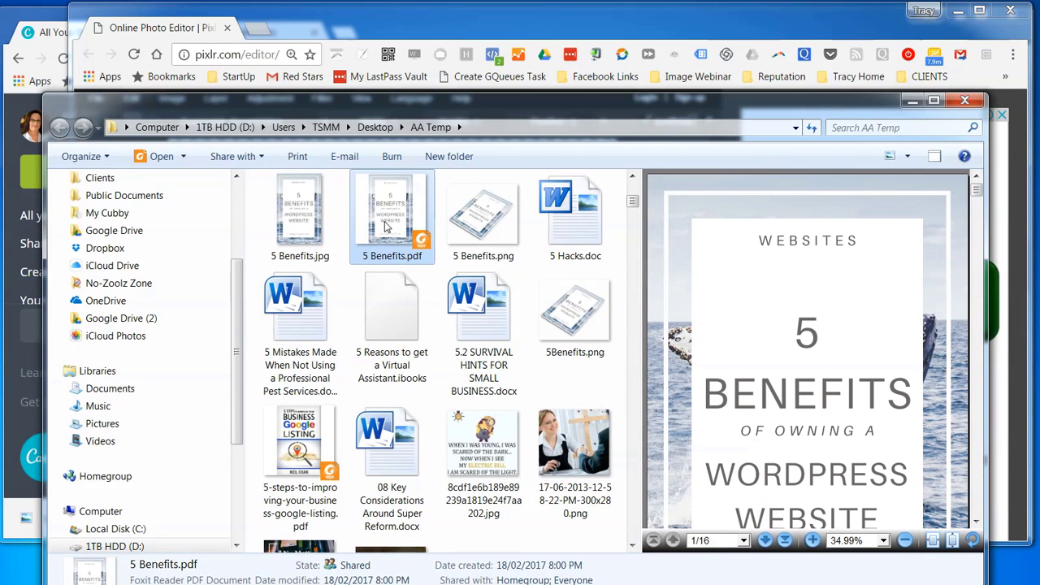
pyautogui.click(579, 301)
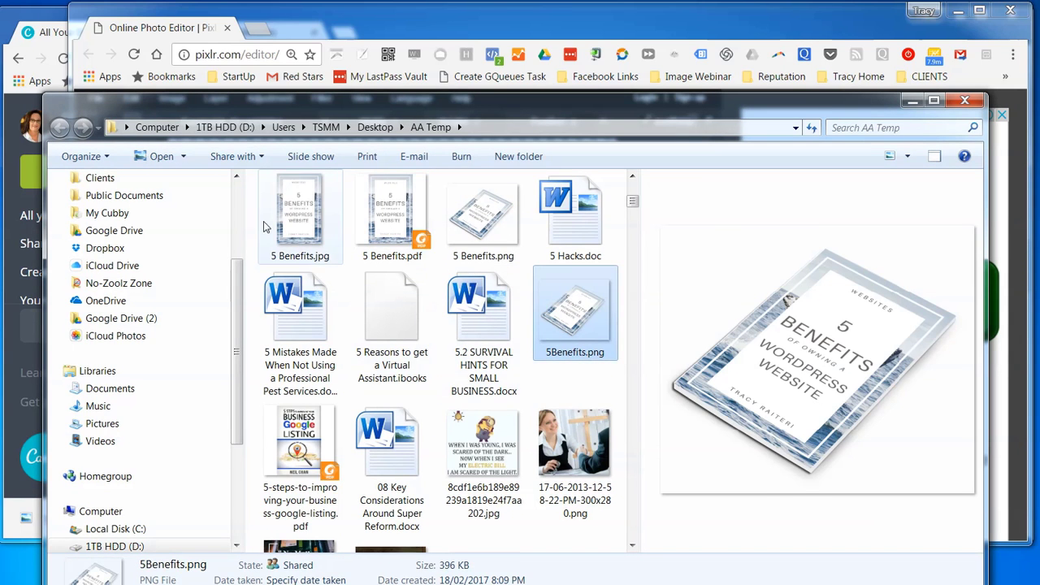
pyautogui.click(300, 213)
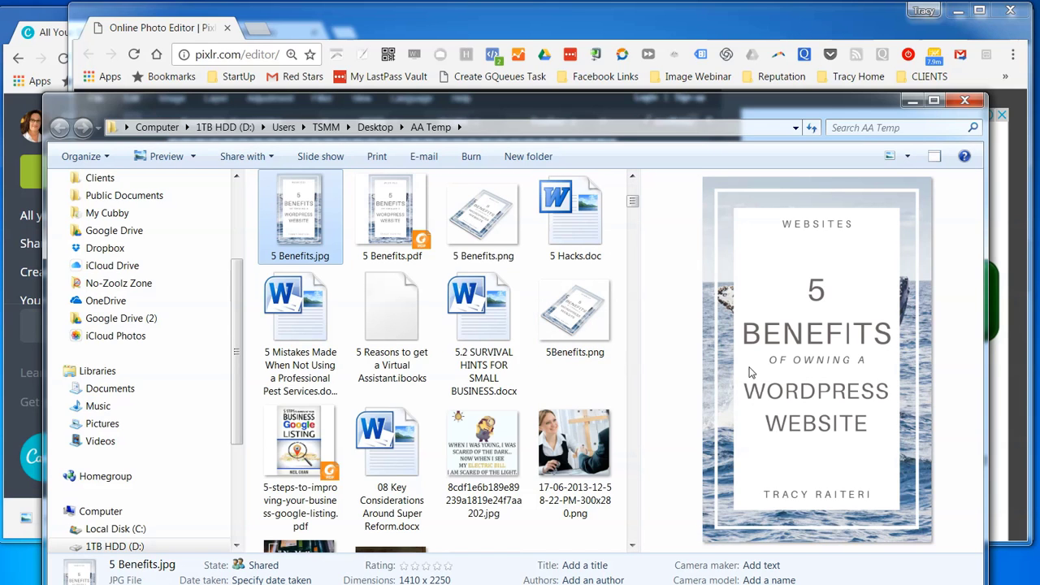
pyautogui.click(380, 227)
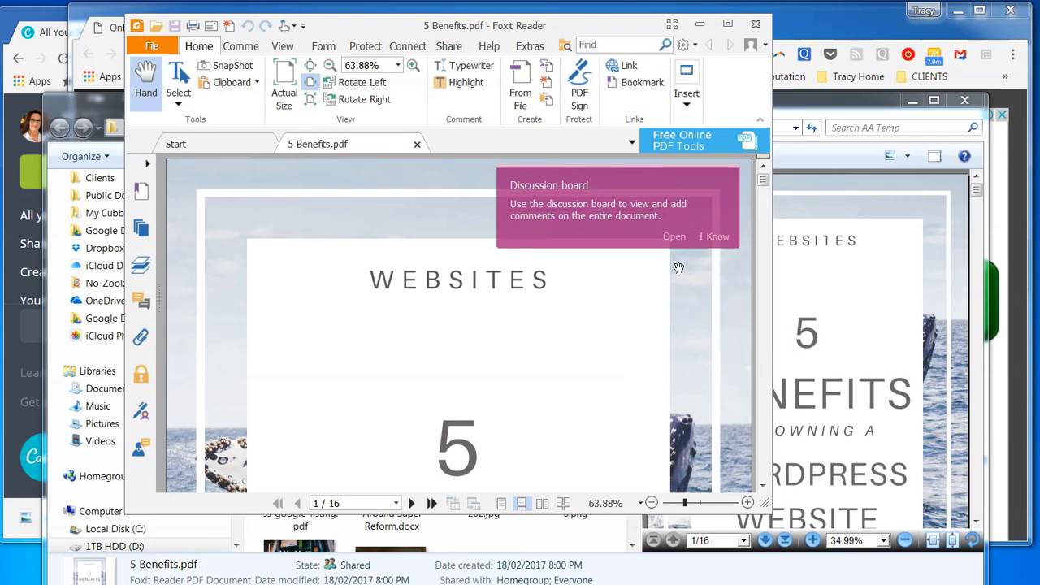
# Page through 5 Benefits.pdf in Read Mode to page 16 and back to the cover.
pyautogui.moveTo(763, 180); pyautogui.dragTo(765, 316)
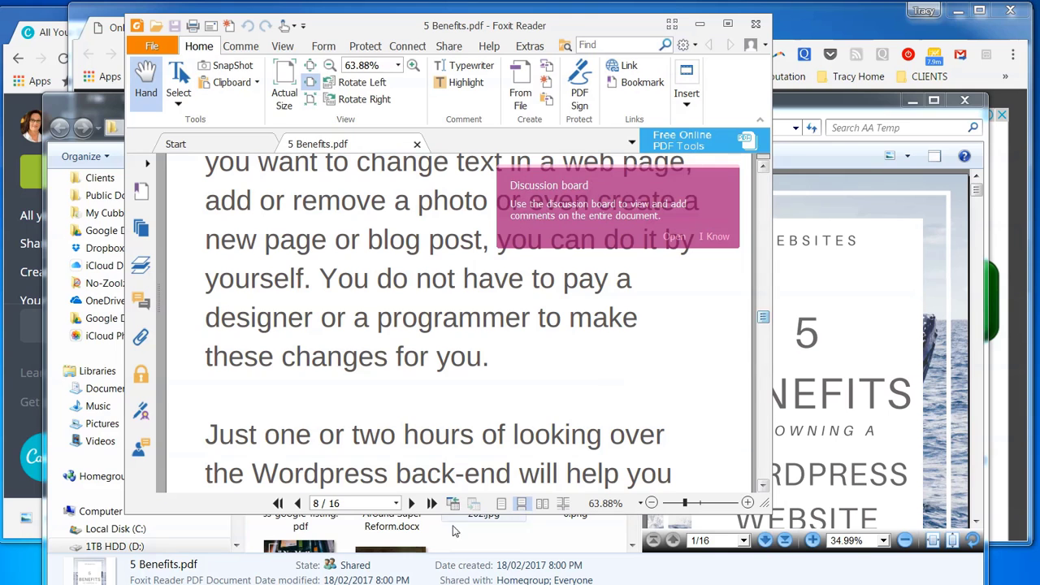
pyautogui.hotkey('ctrl', 'h')
pyautogui.scroll(-15, 575, 367)
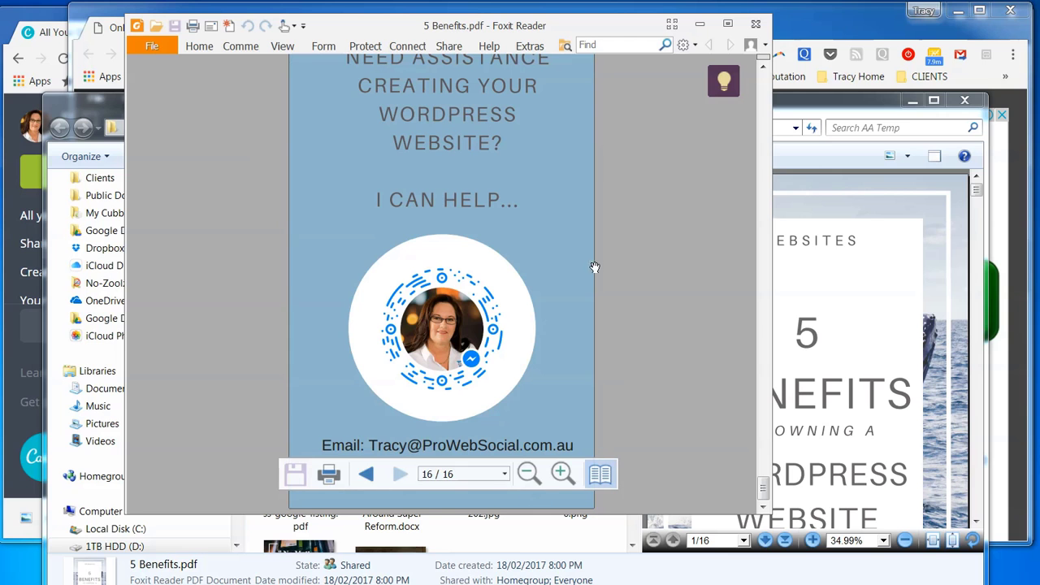
pyautogui.scroll(3, 653, 332)
pyautogui.scroll(20, 653, 332)
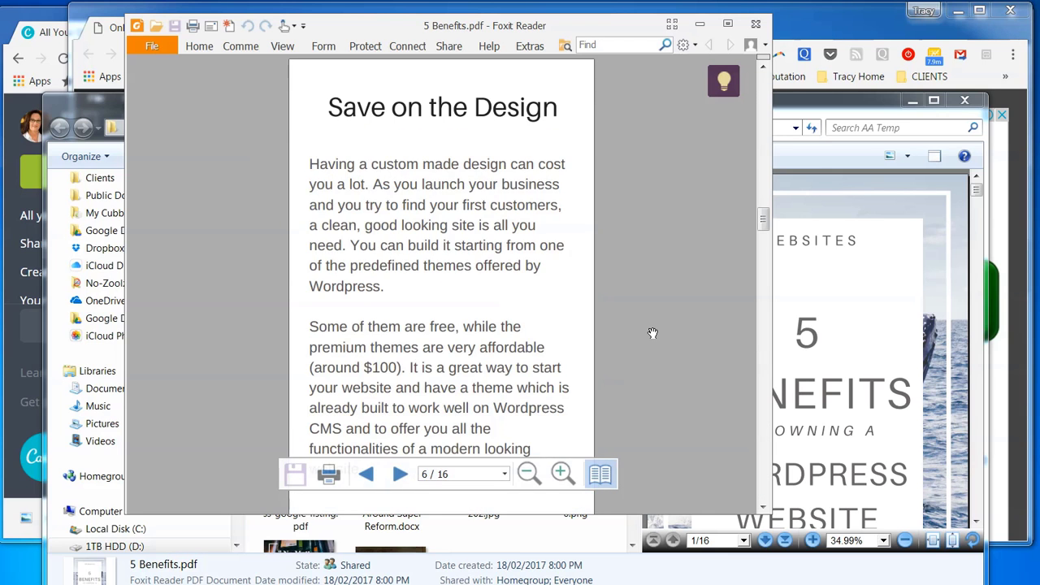
pyautogui.scroll(8, 653, 333)
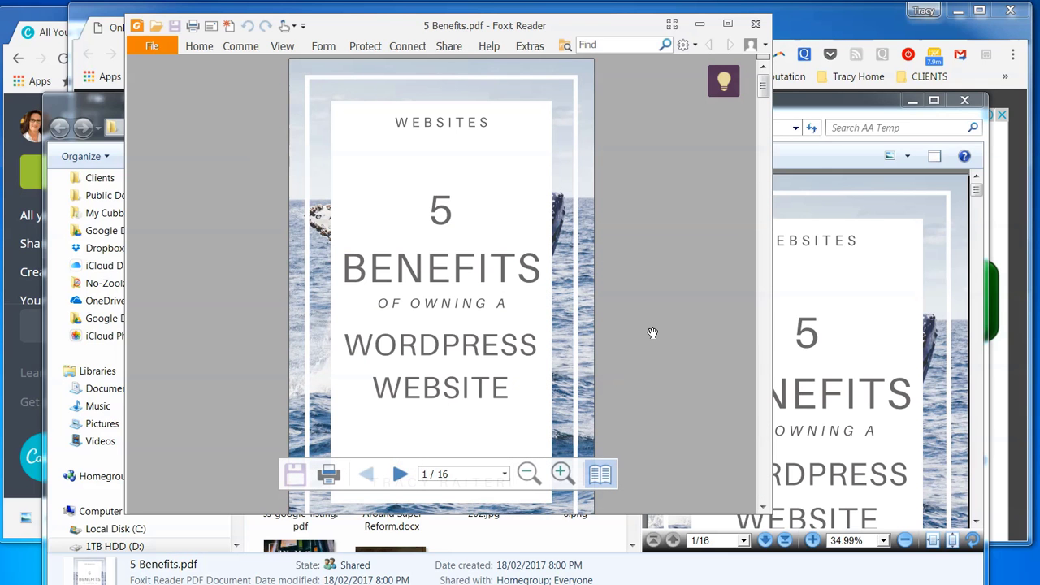
# Move the Foxit and folder windows aside, then bring Pixlr forward with a narrower browser window.
pyautogui.moveTo(583, 30); pyautogui.dragTo(804, 61)
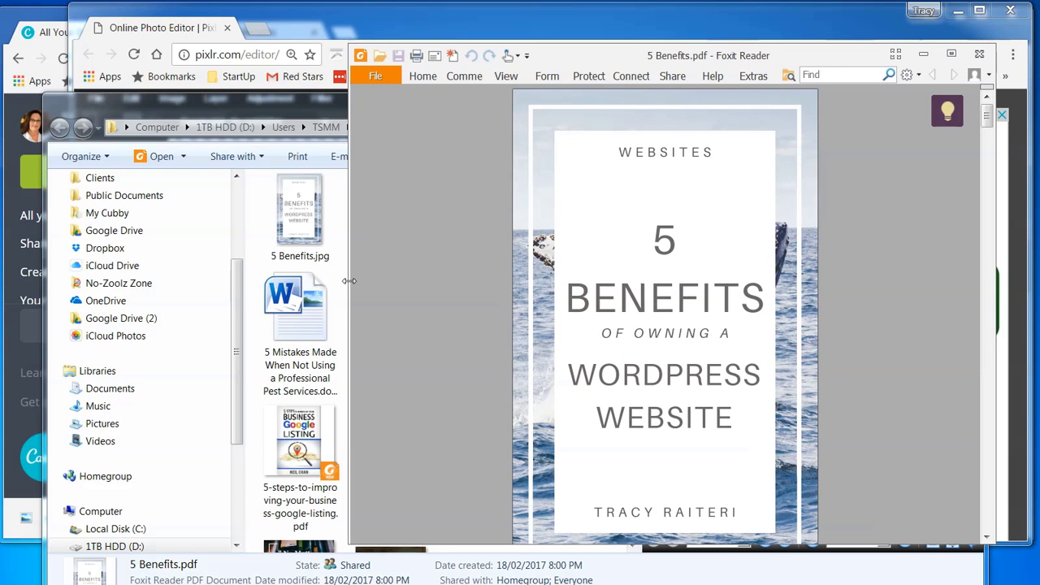
pyautogui.moveTo(349, 280); pyautogui.dragTo(625, 264)
pyautogui.moveTo(874, 57); pyautogui.dragTo(939, 36)
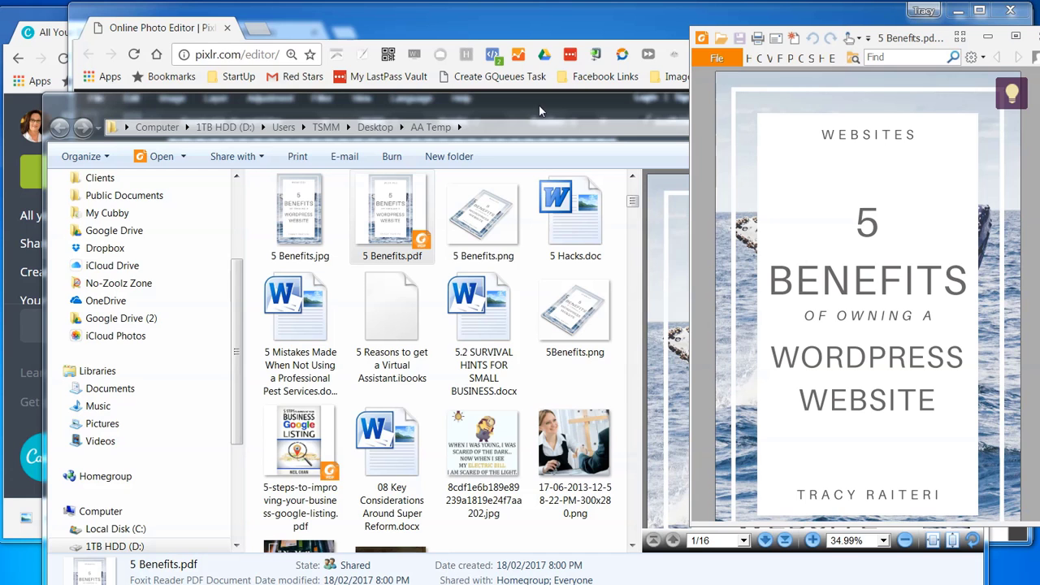
pyautogui.moveTo(532, 114); pyautogui.dragTo(522, 208)
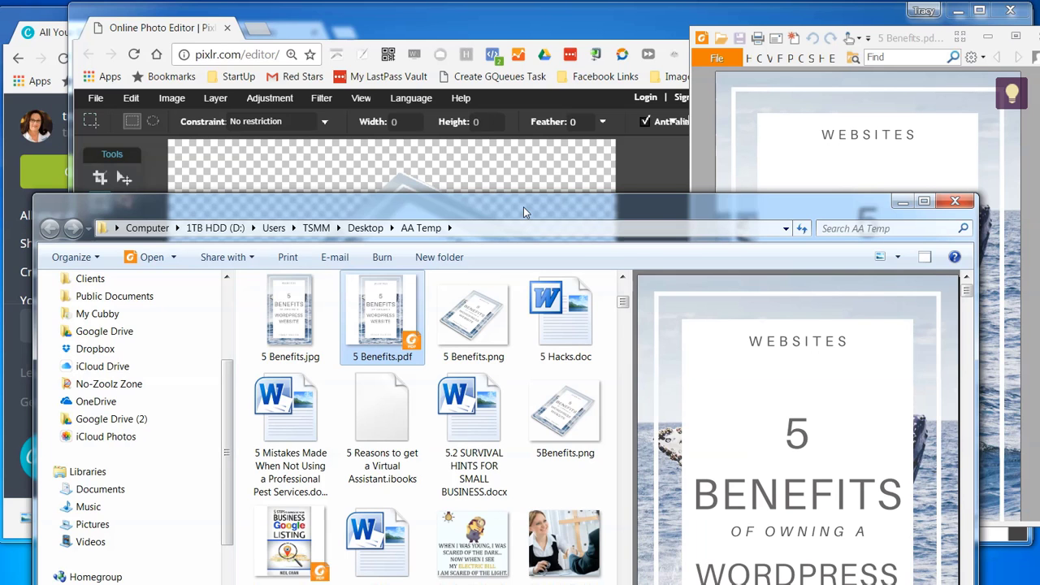
pyautogui.click(513, 24)
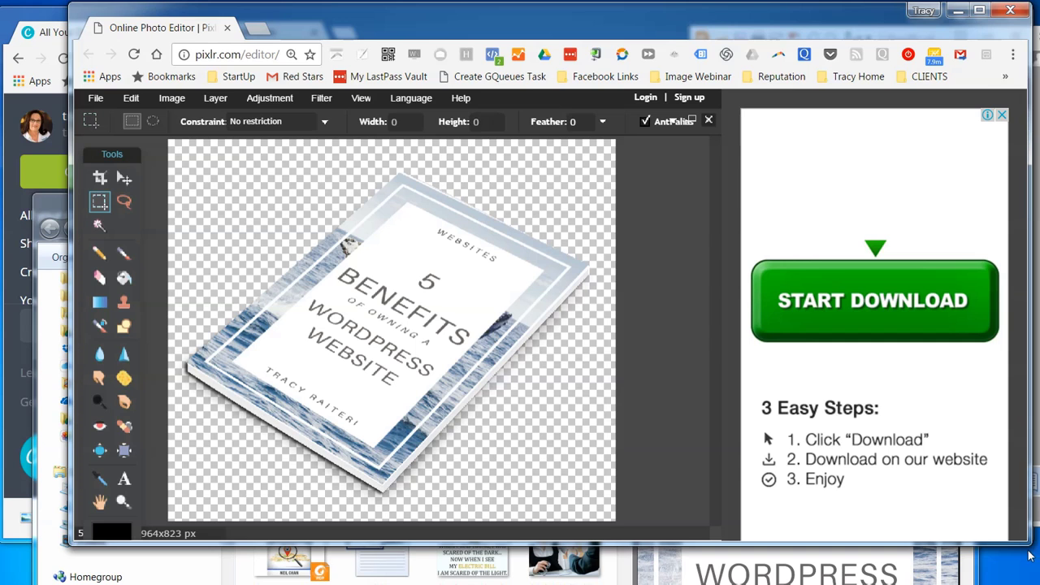
pyautogui.moveTo(1030, 543); pyautogui.dragTo(980, 545)
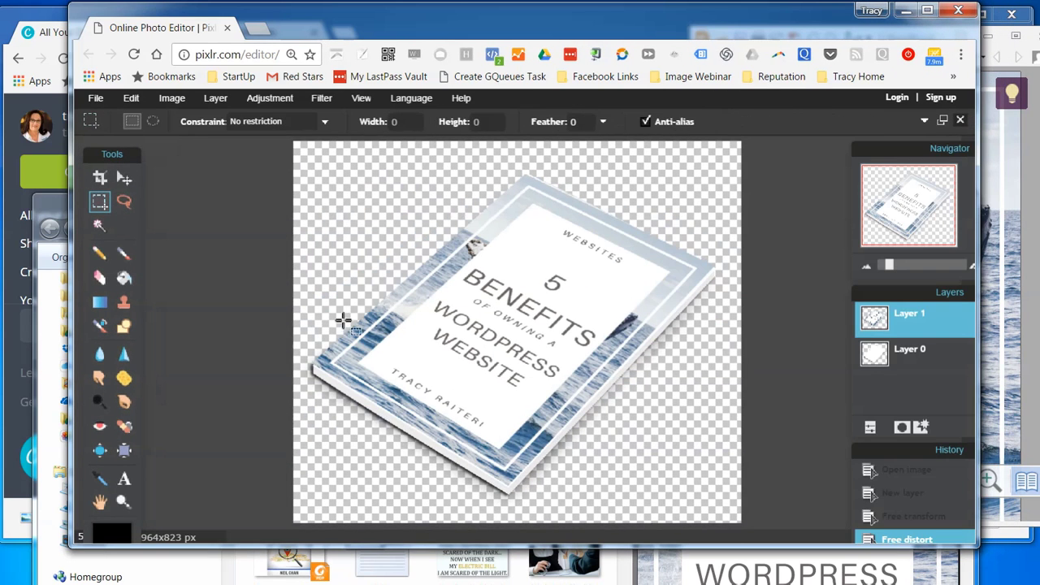